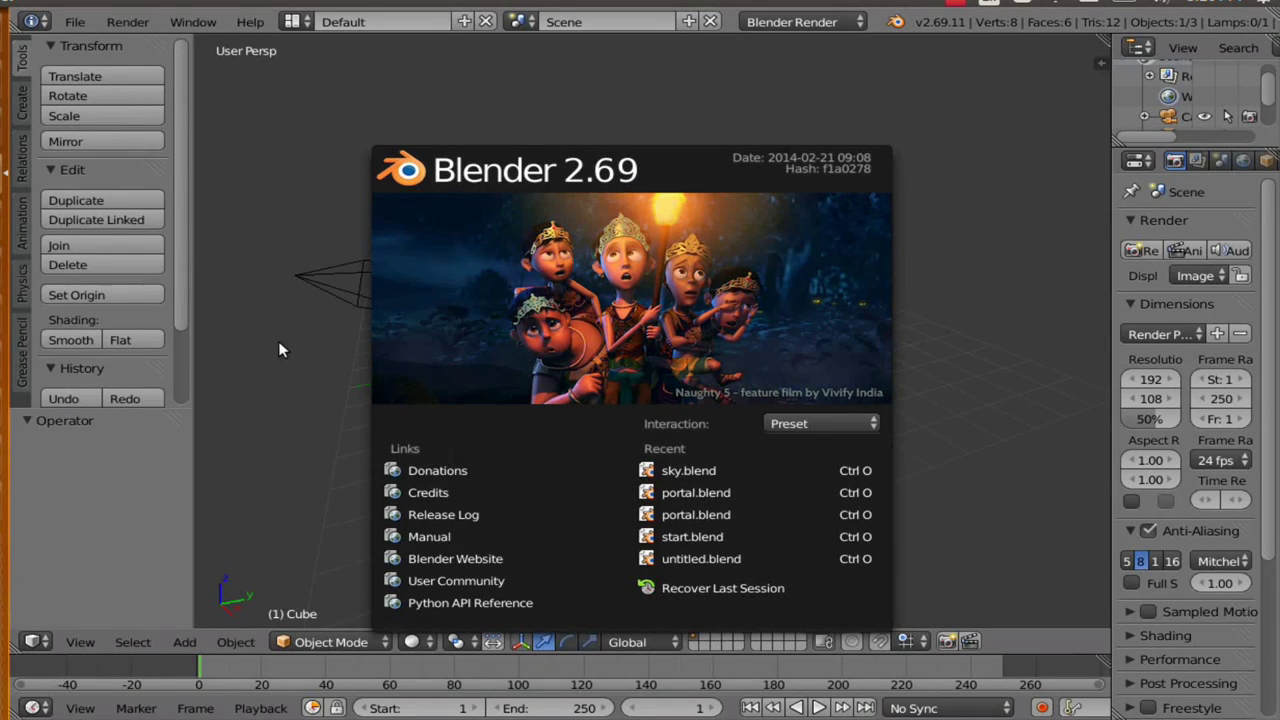
# Dismiss the splash screen and switch the 3D View area to the Movie Clip Editor.
pyautogui.click(273, 398)
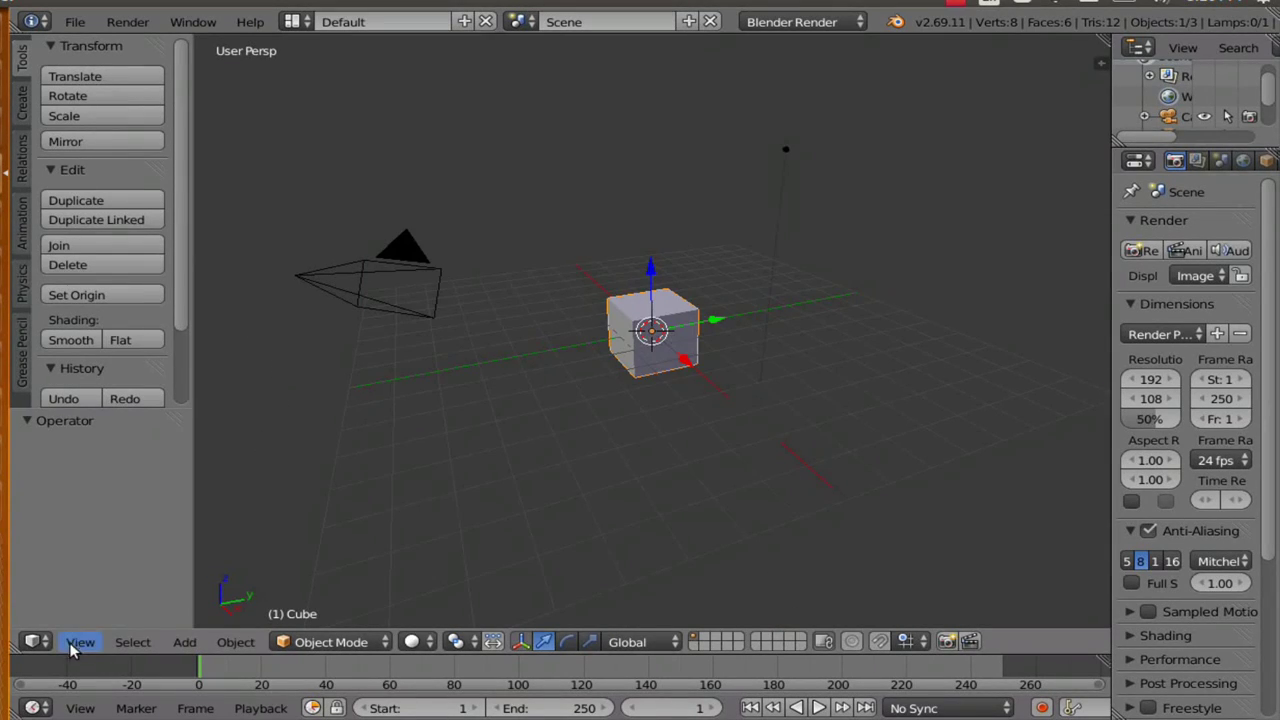
pyautogui.click(38, 641)
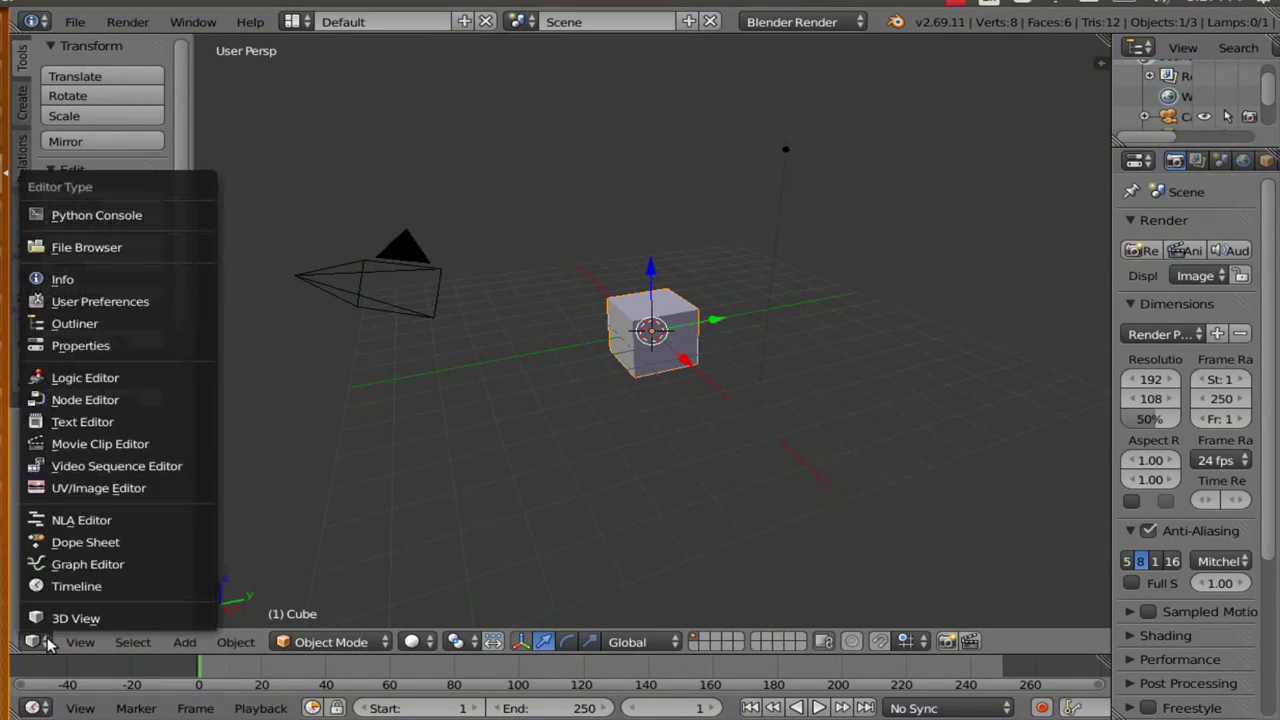
pyautogui.click(98, 444)
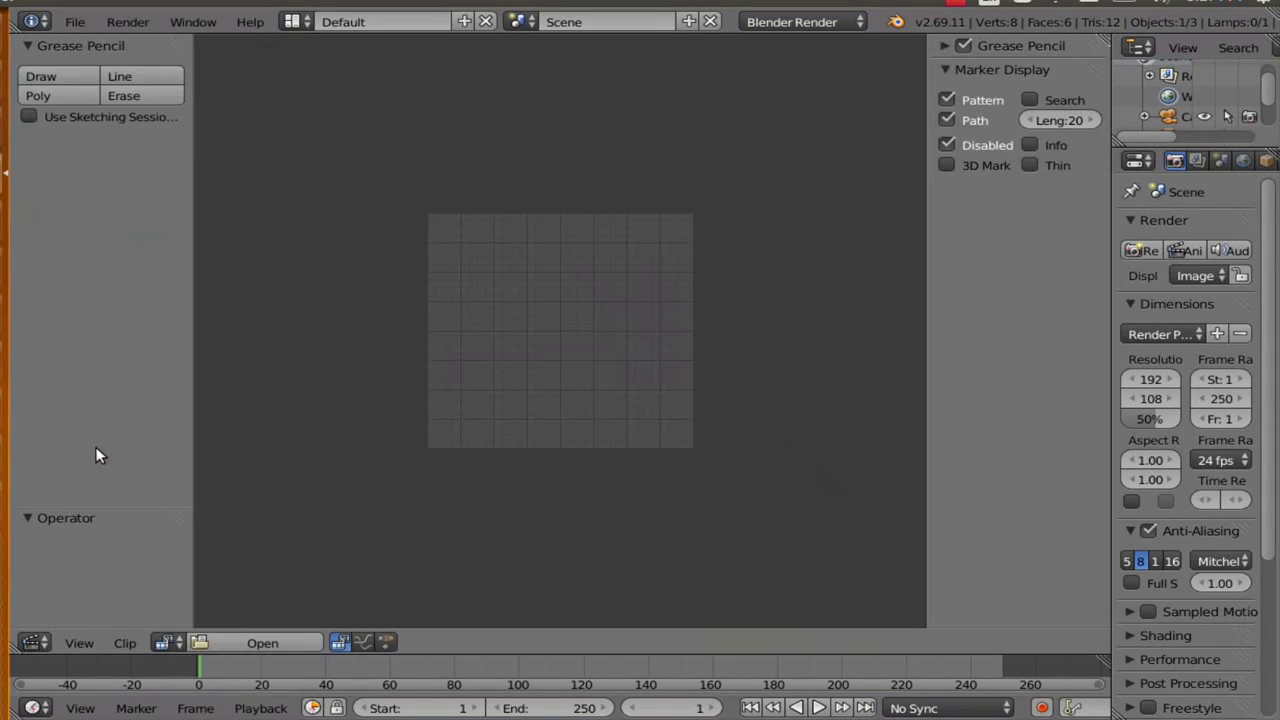
# Open the clip trimed.avi from the flytut folder on the Desktop in the Movie Clip Editor.
pyautogui.click(239, 638)
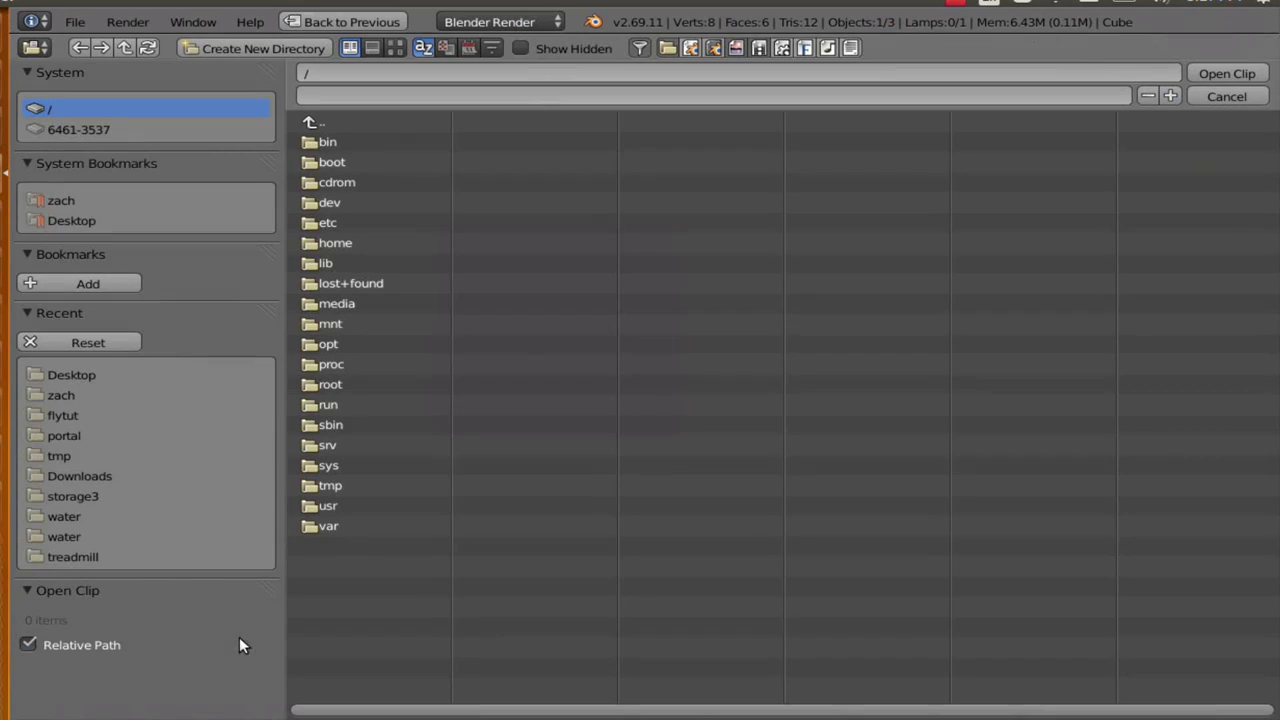
pyautogui.click(93, 226)
pyautogui.click(345, 144)
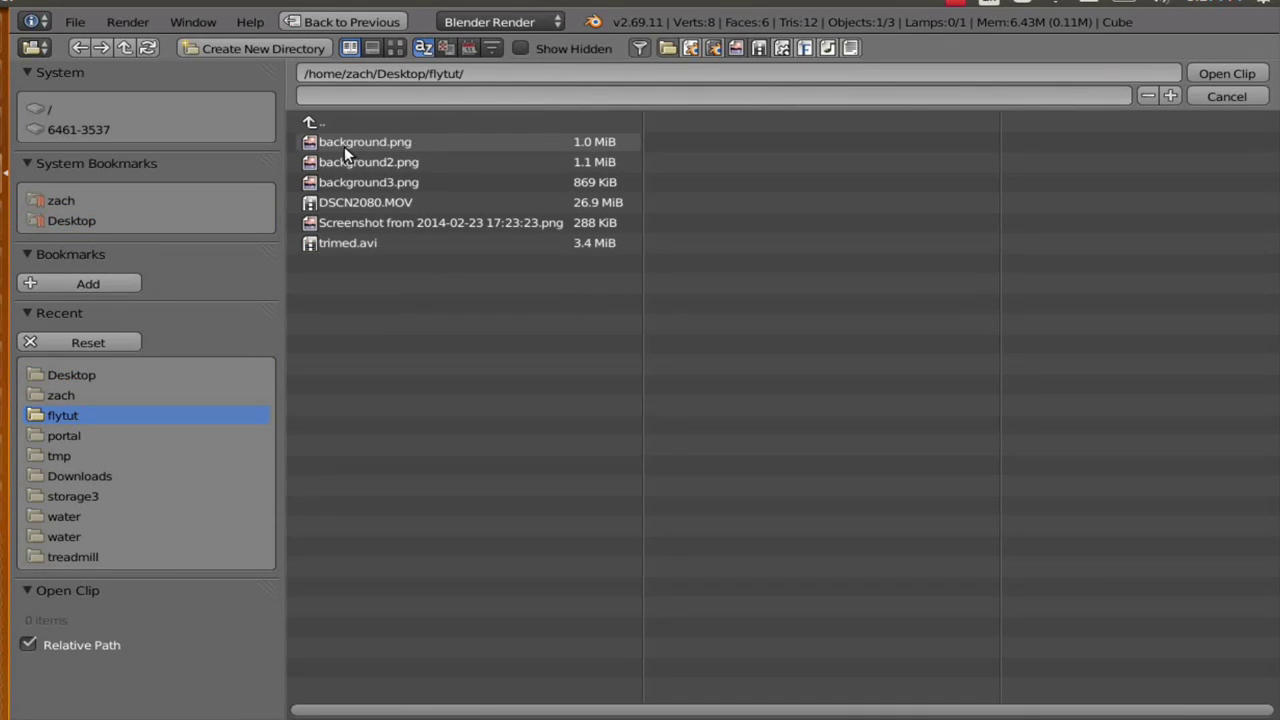
pyautogui.click(348, 242)
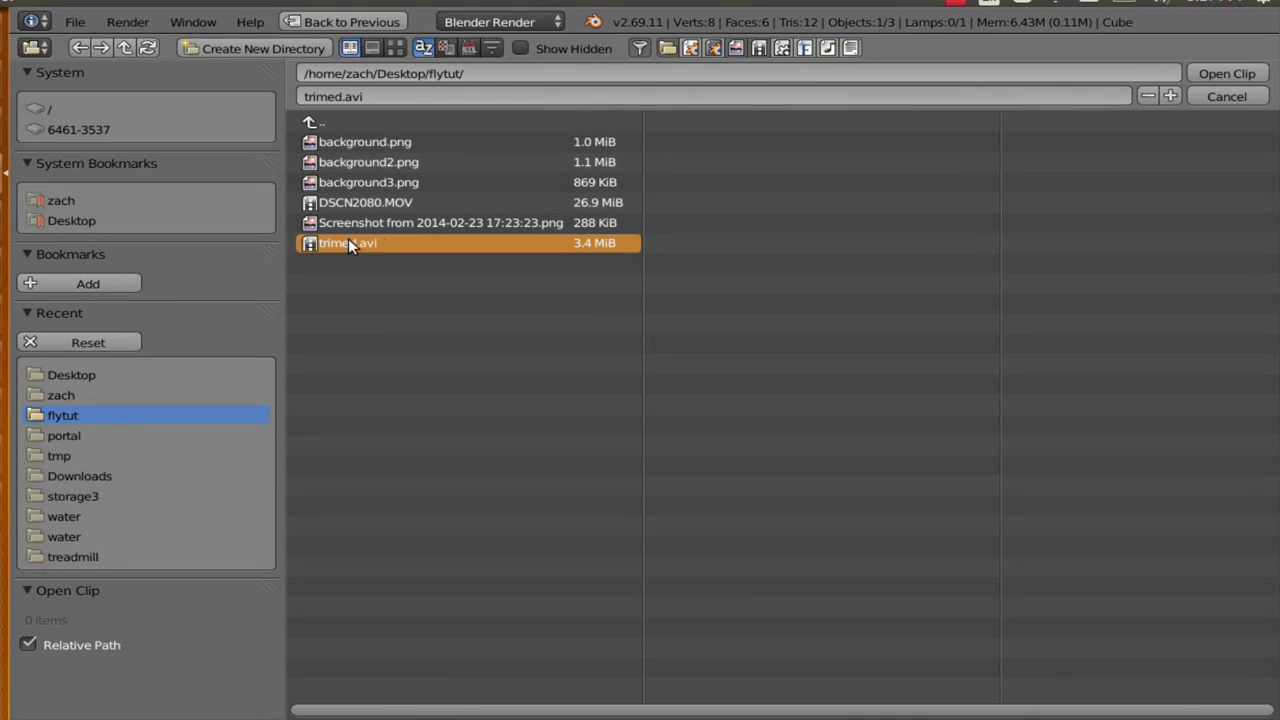
pyautogui.click(1215, 75)
pyautogui.scroll(-2, 508, 362)
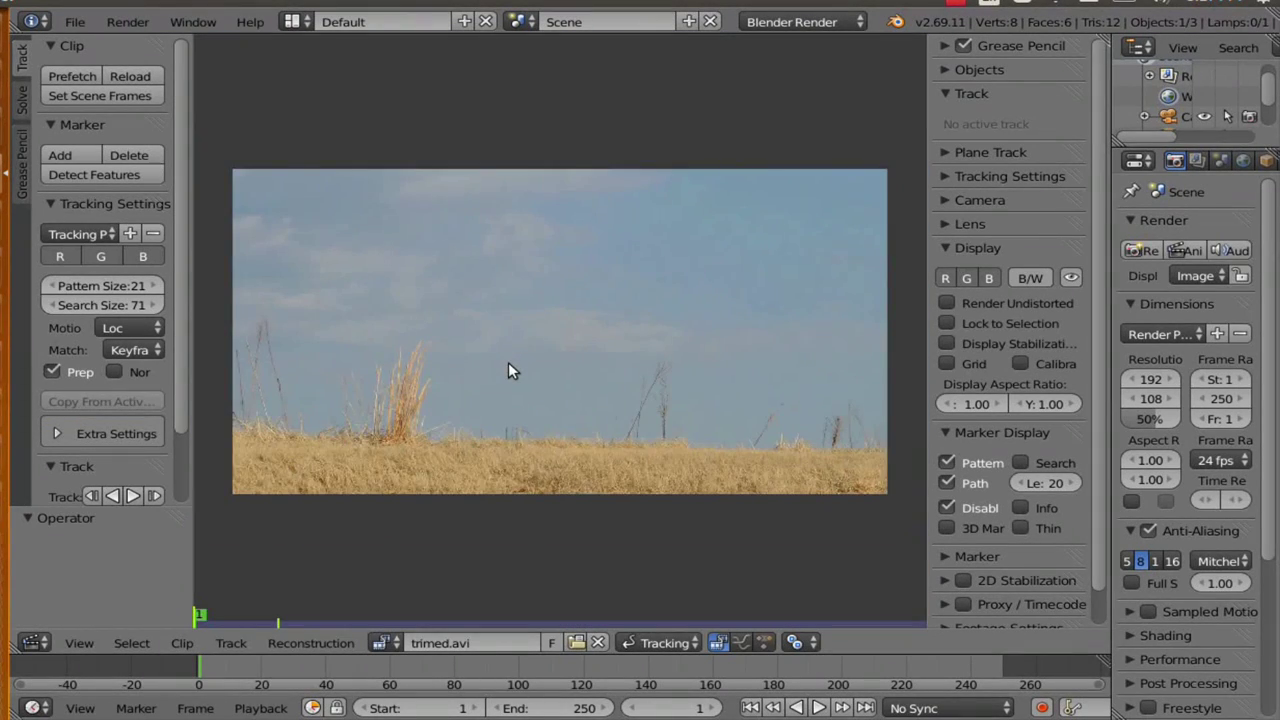
pyautogui.scroll(1, 508, 362)
pyautogui.scroll(-1, 508, 362)
pyautogui.scroll(-1, 511, 385)
# Scrub the footage to frame 101 to check the man's jump and set the end frame to 100.
pyautogui.click(240, 665)
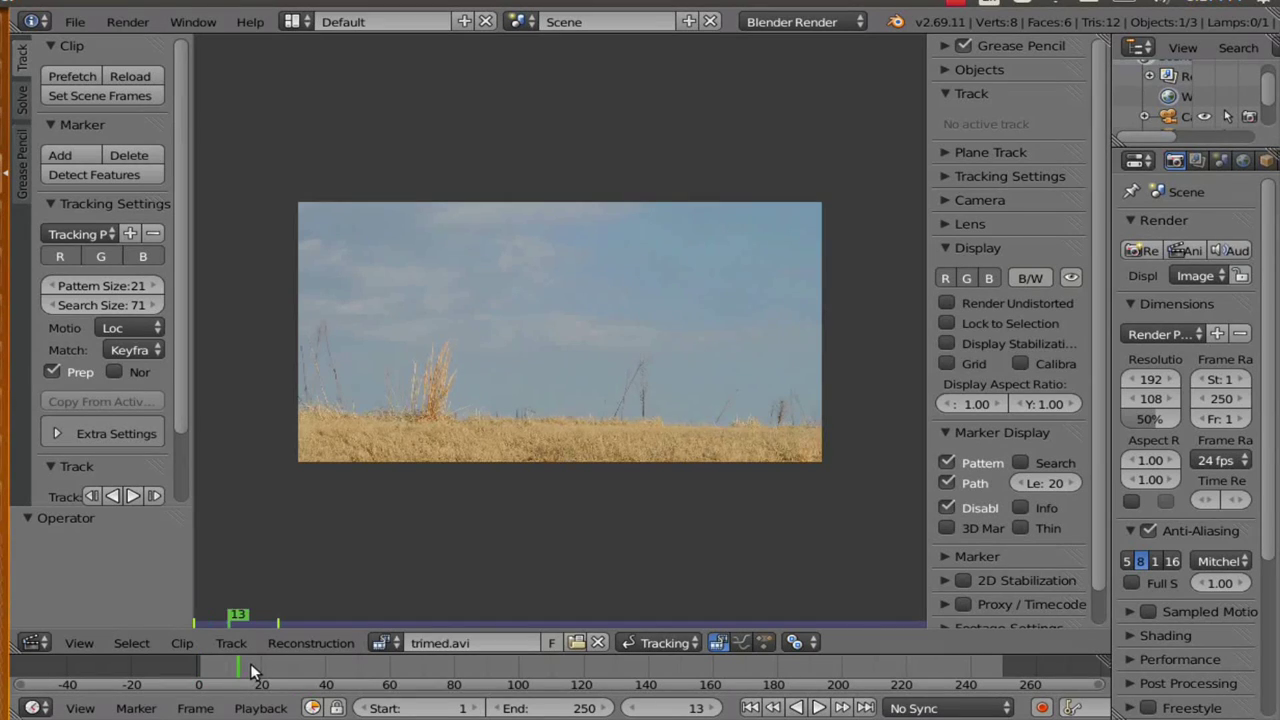
pyautogui.moveTo(250, 663); pyautogui.dragTo(519, 662)
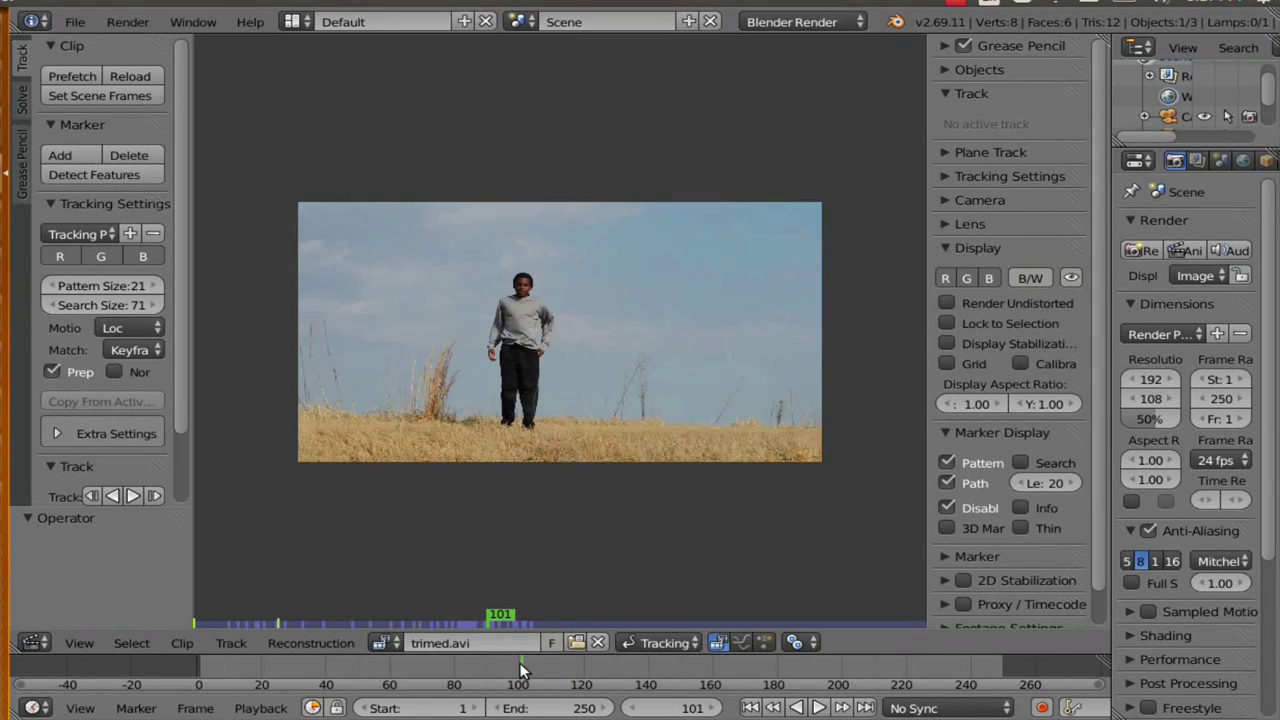
pyautogui.click(560, 708)
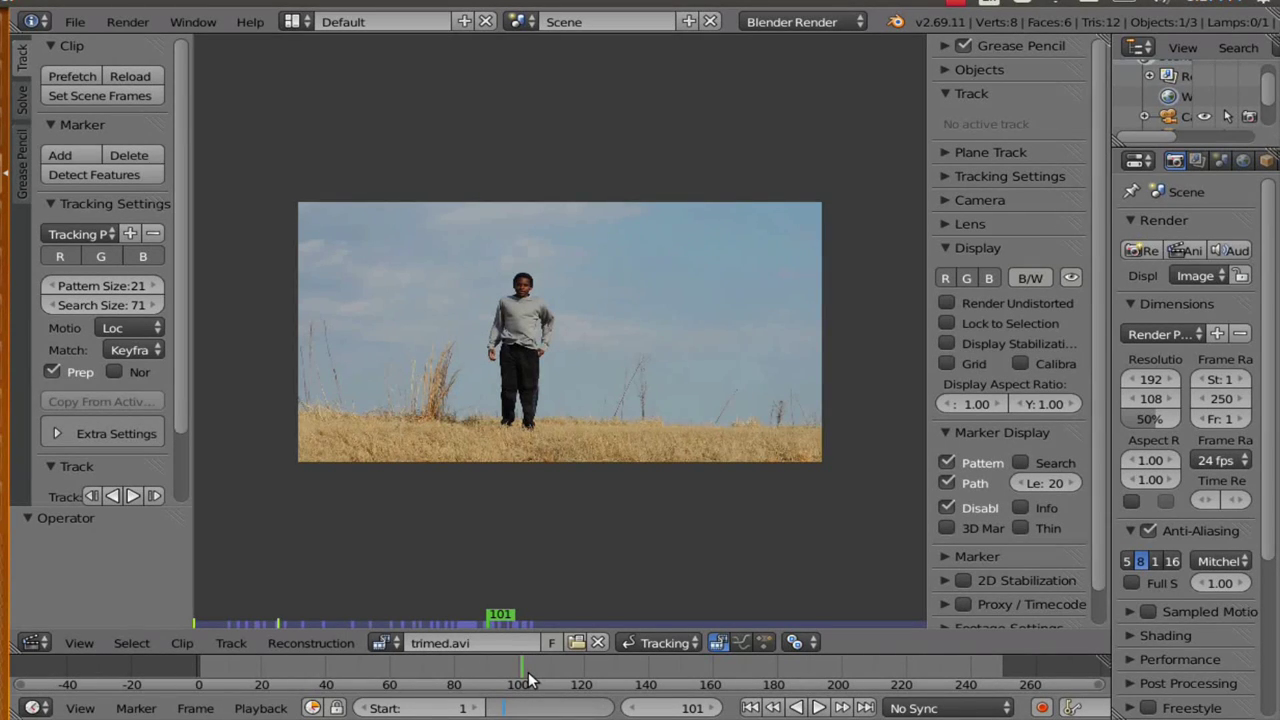
pyautogui.write('100')
pyautogui.press('Return')
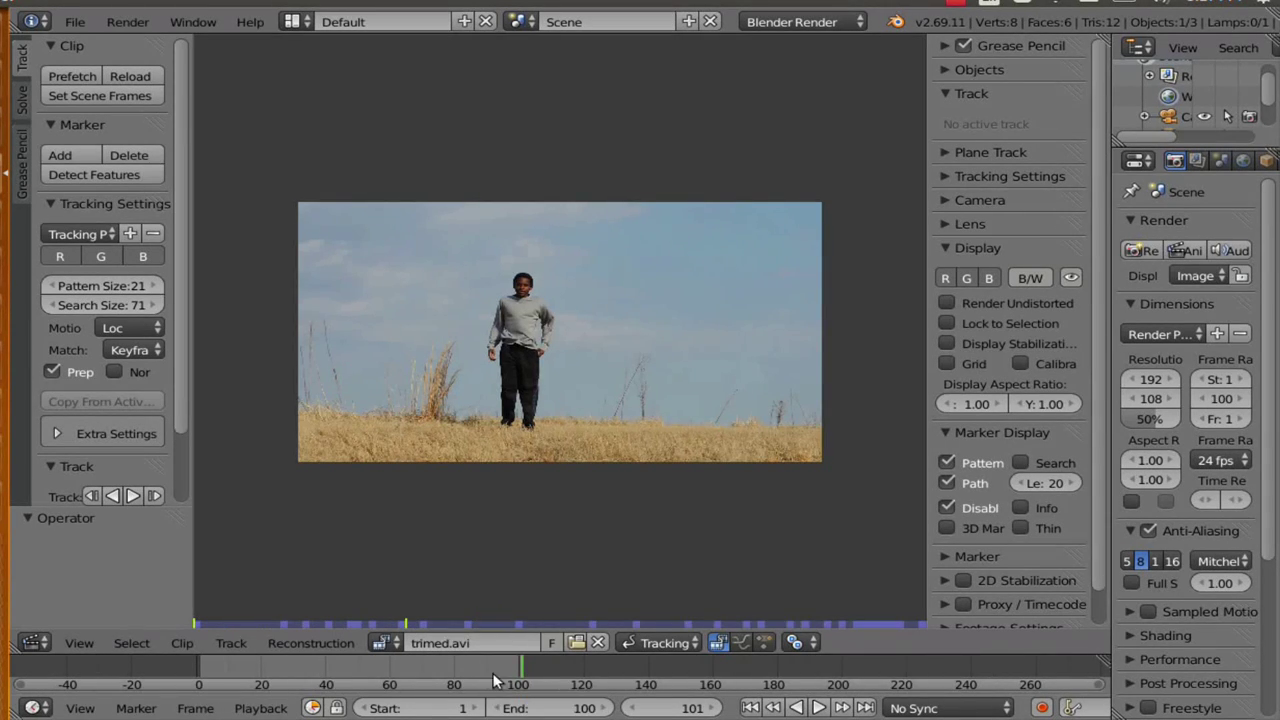
# Scrub back to frame 17, before the man appears, and set the start frame to 20.
pyautogui.moveTo(446, 658); pyautogui.dragTo(251, 679)
pyautogui.click(420, 708)
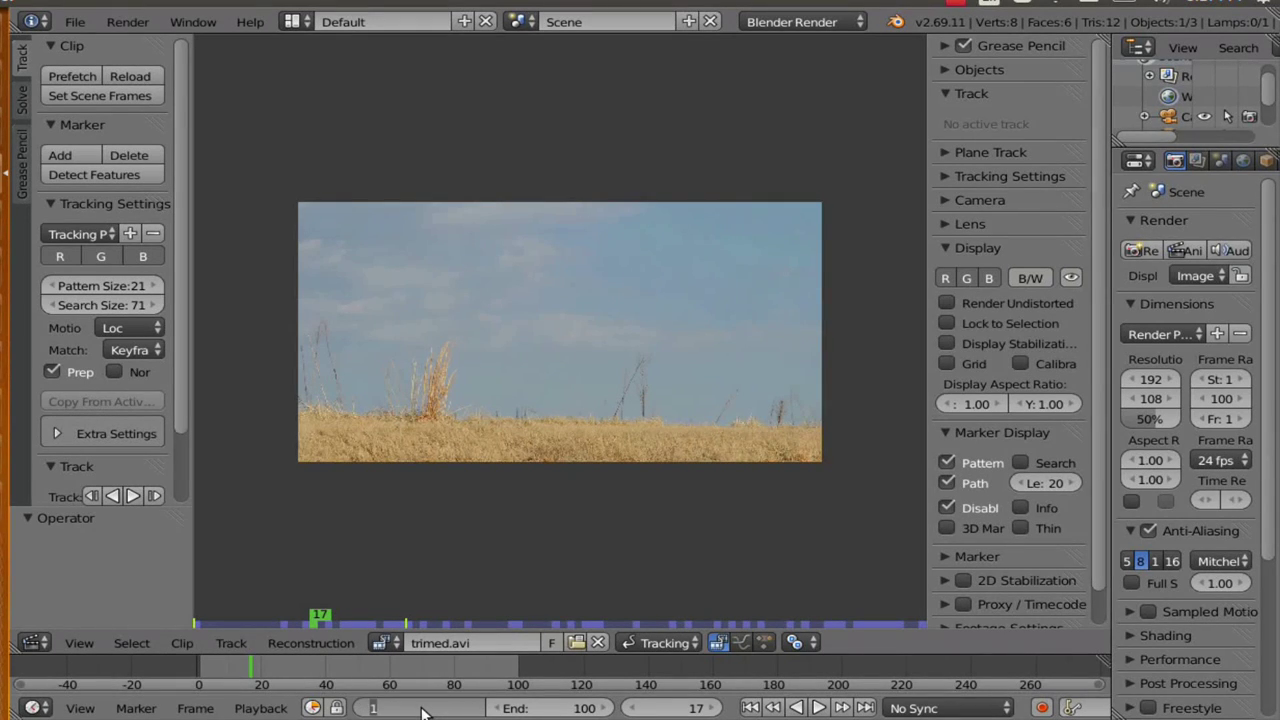
pyautogui.write('20')
pyautogui.press('Return')
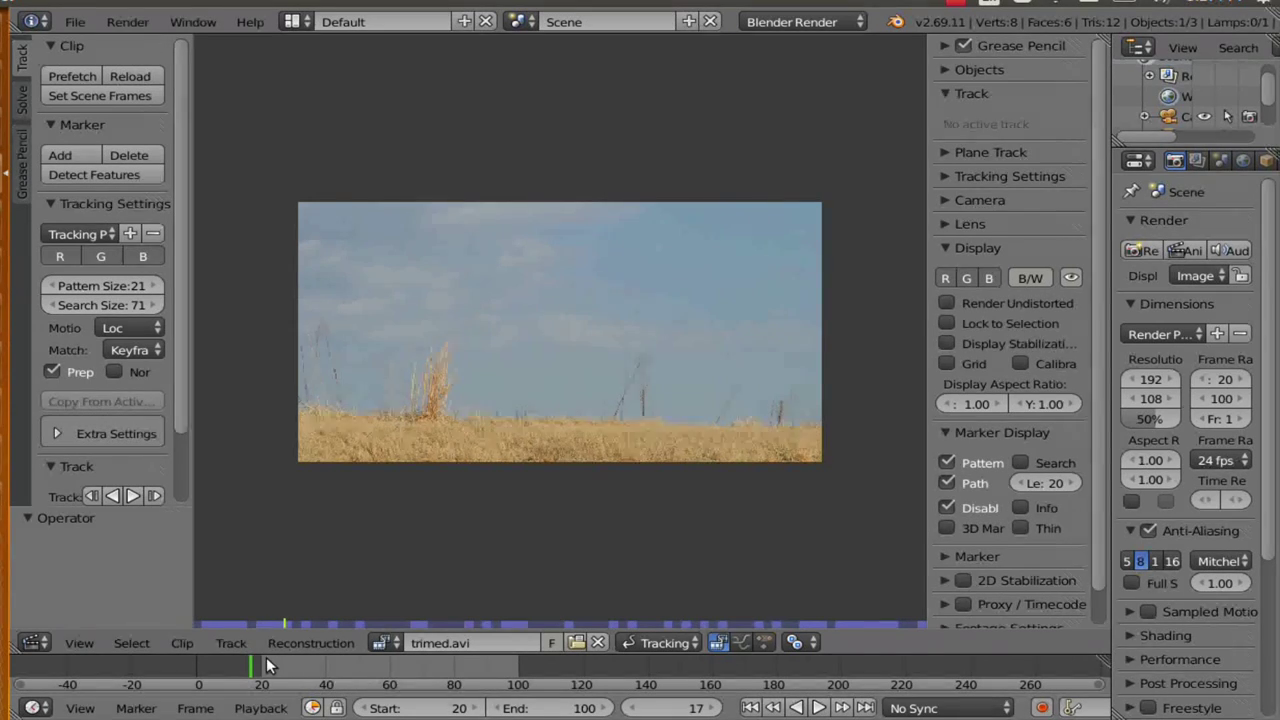
# Go to frame 70 and switch the clip editor from Tracking to Mask mode.
pyautogui.moveTo(266, 663); pyautogui.dragTo(424, 670)
pyautogui.click(685, 645)
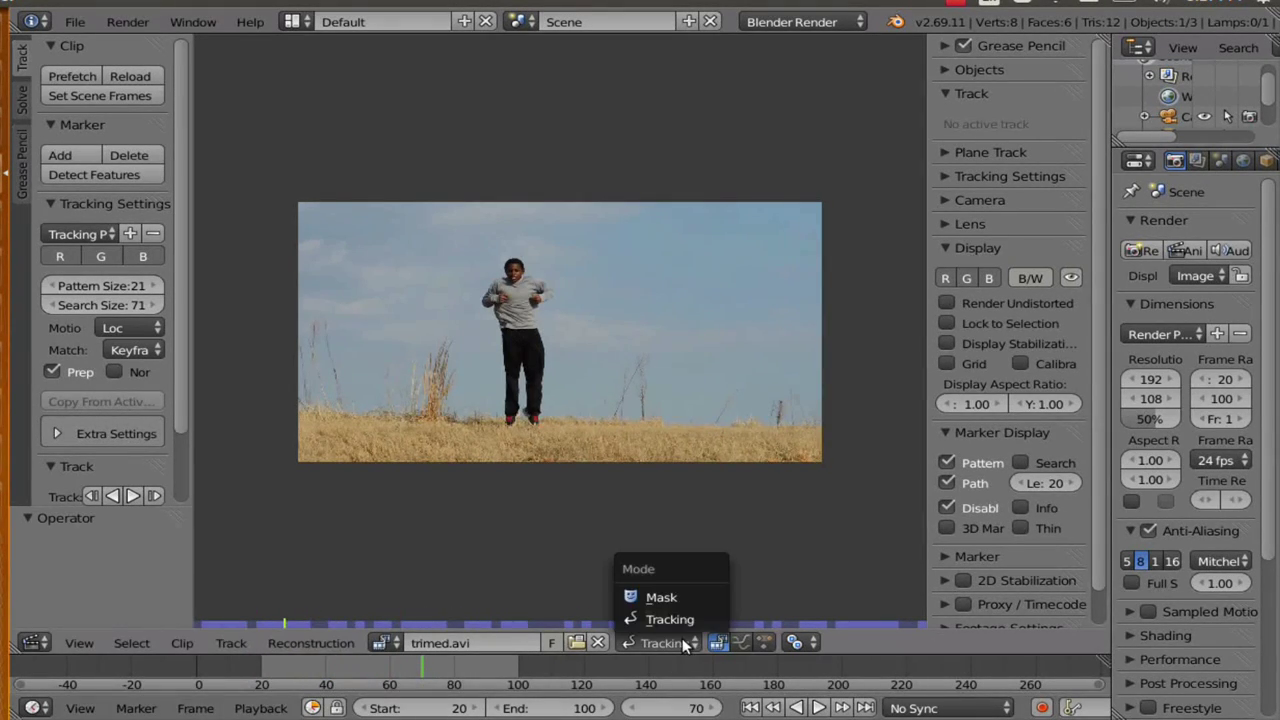
pyautogui.click(670, 597)
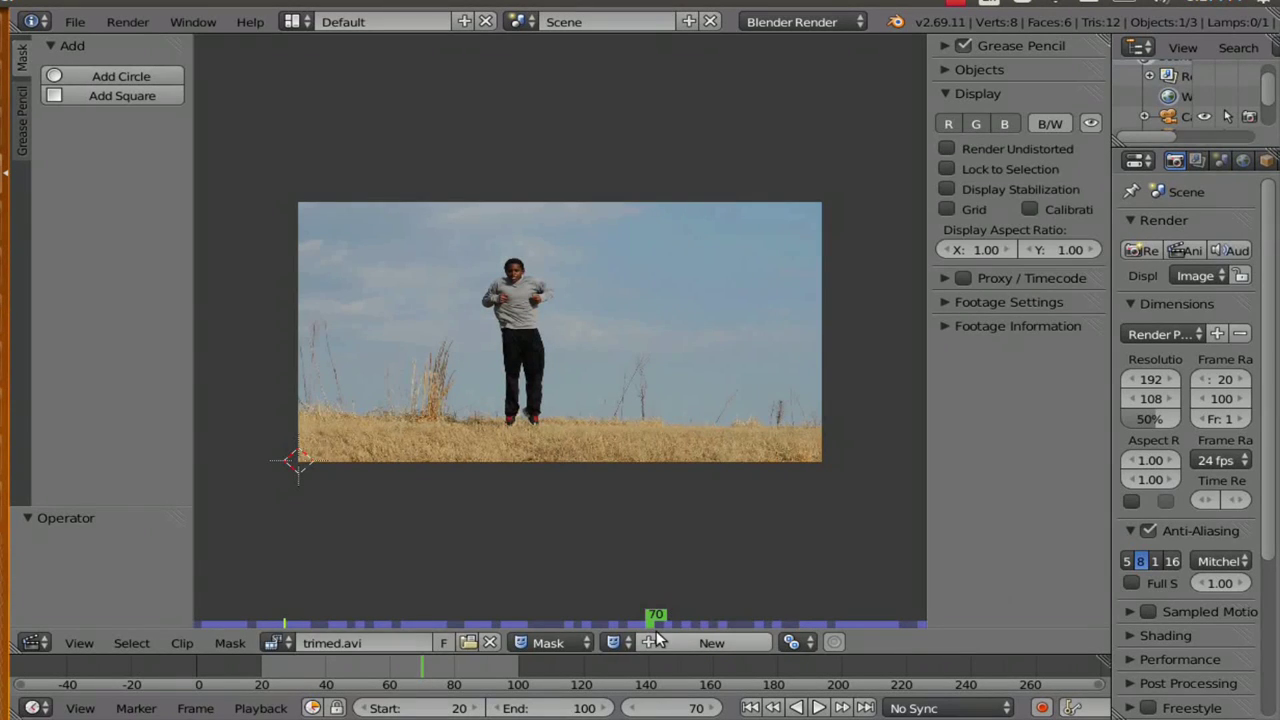
# Create a new mask and name it FLY GUY.
pyautogui.click(667, 643)
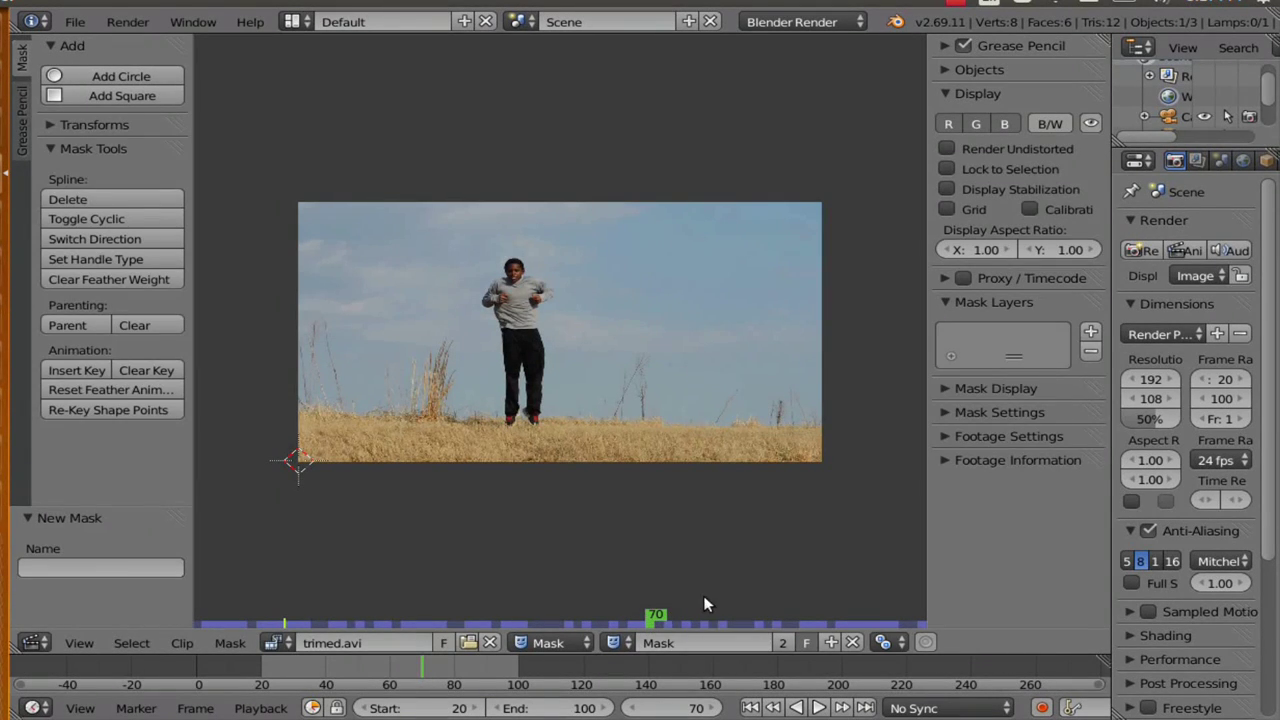
pyautogui.click(676, 643)
pyautogui.write('FLY')
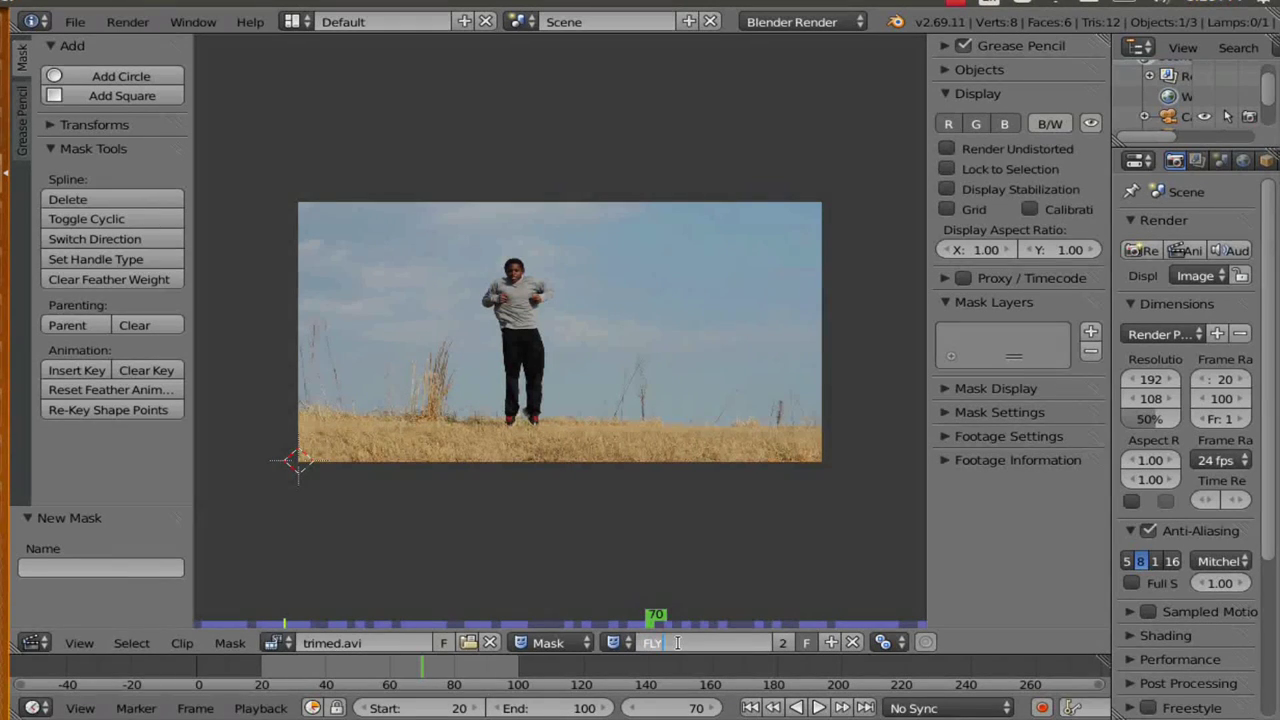
pyautogui.write(' GUY')
pyautogui.press('Return')
# Advance the clip to frame 71, where the man is in mid-air.
pyautogui.scroll(4, 420, 413)
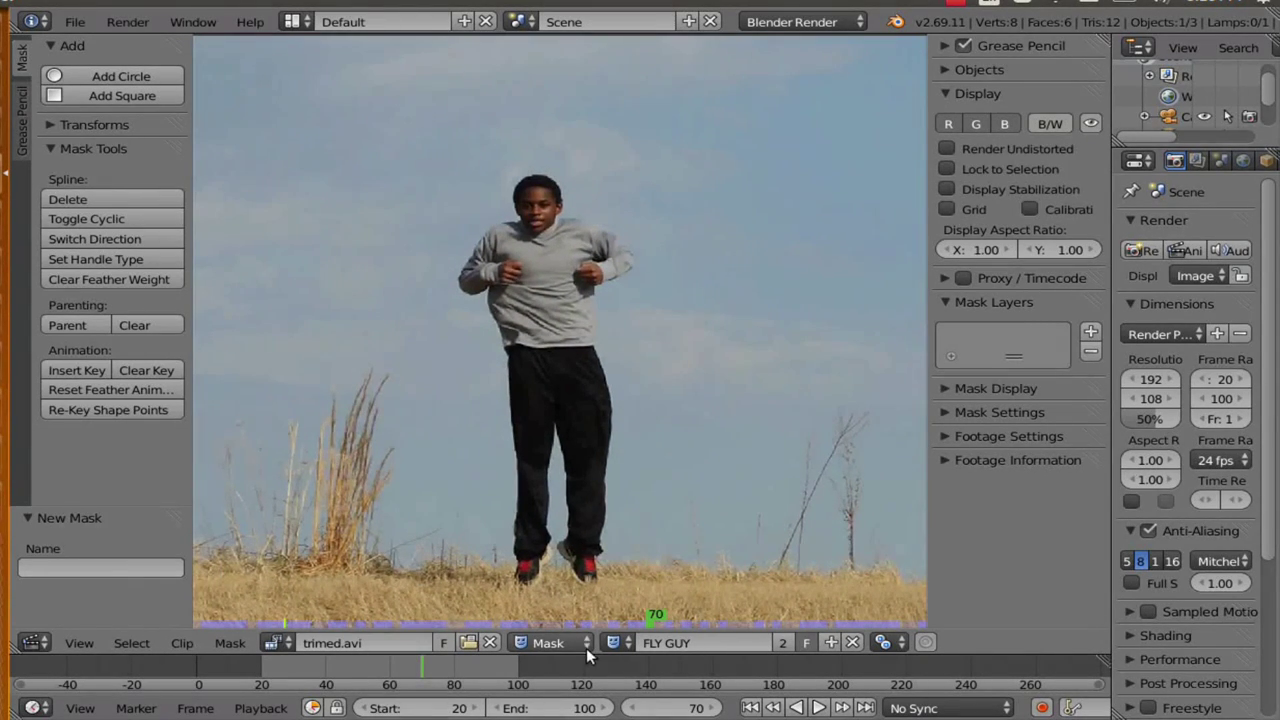
pyautogui.click(714, 708)
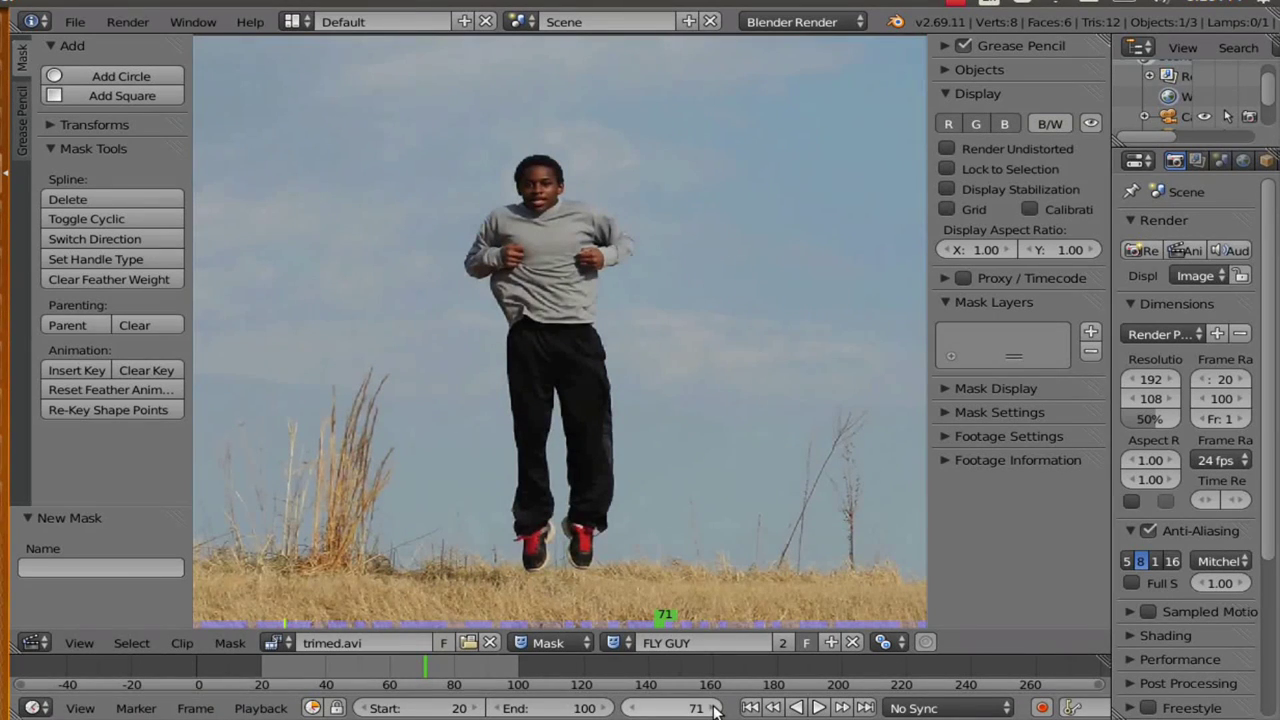
pyautogui.scroll(-1, 489, 416)
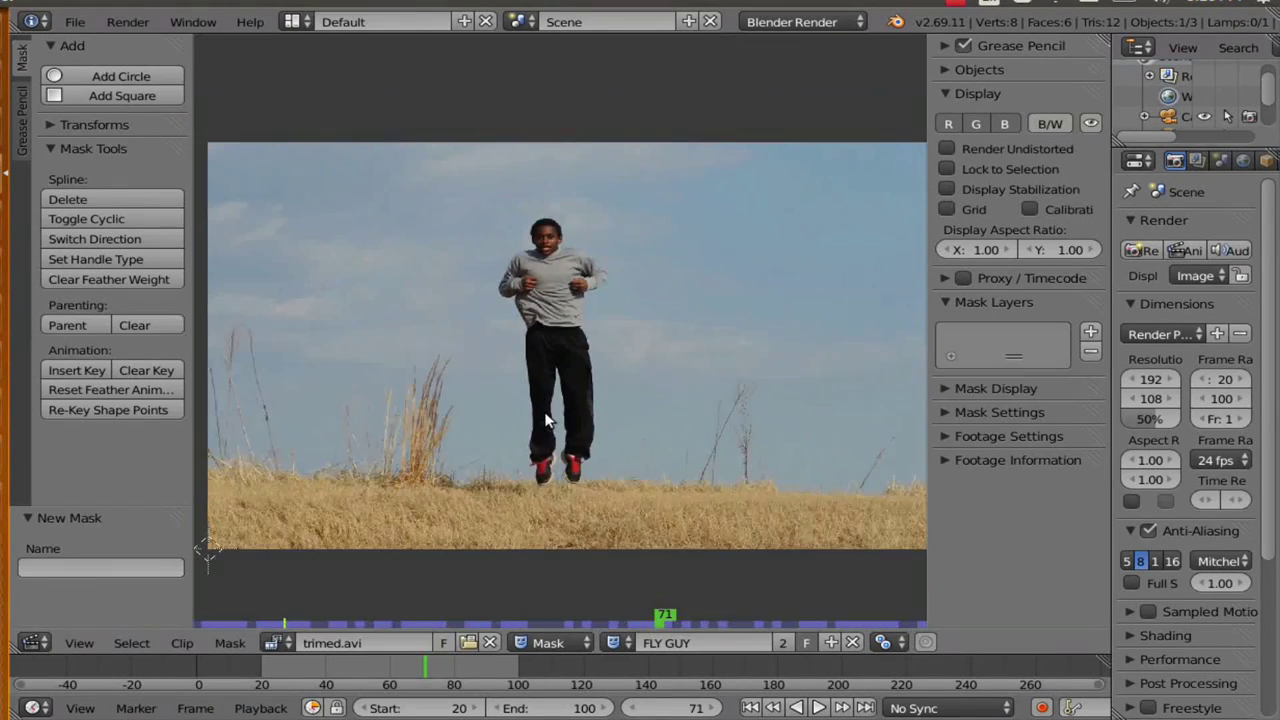
# Start the mask outline with four points from the crown of the man's head down the left edge of his hair.
pyautogui.scroll(2, 510, 425)
pyautogui.scroll(5, 527, 426)
pyautogui.scroll(-3, 513, 311)
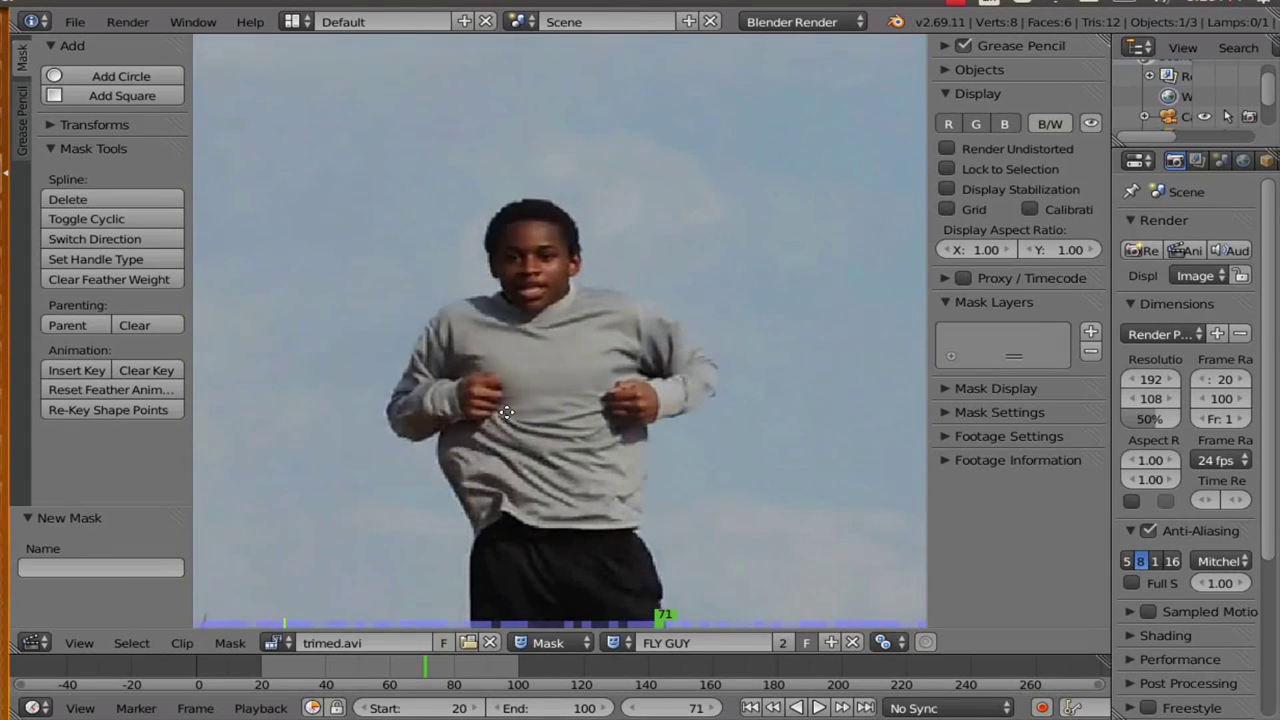
pyautogui.moveTo(506, 412); pyautogui.dragTo(506, 411, button='middle')
pyautogui.scroll(1, 506, 411)
pyautogui.moveTo(503, 362); pyautogui.dragTo(516, 398, button='middle')
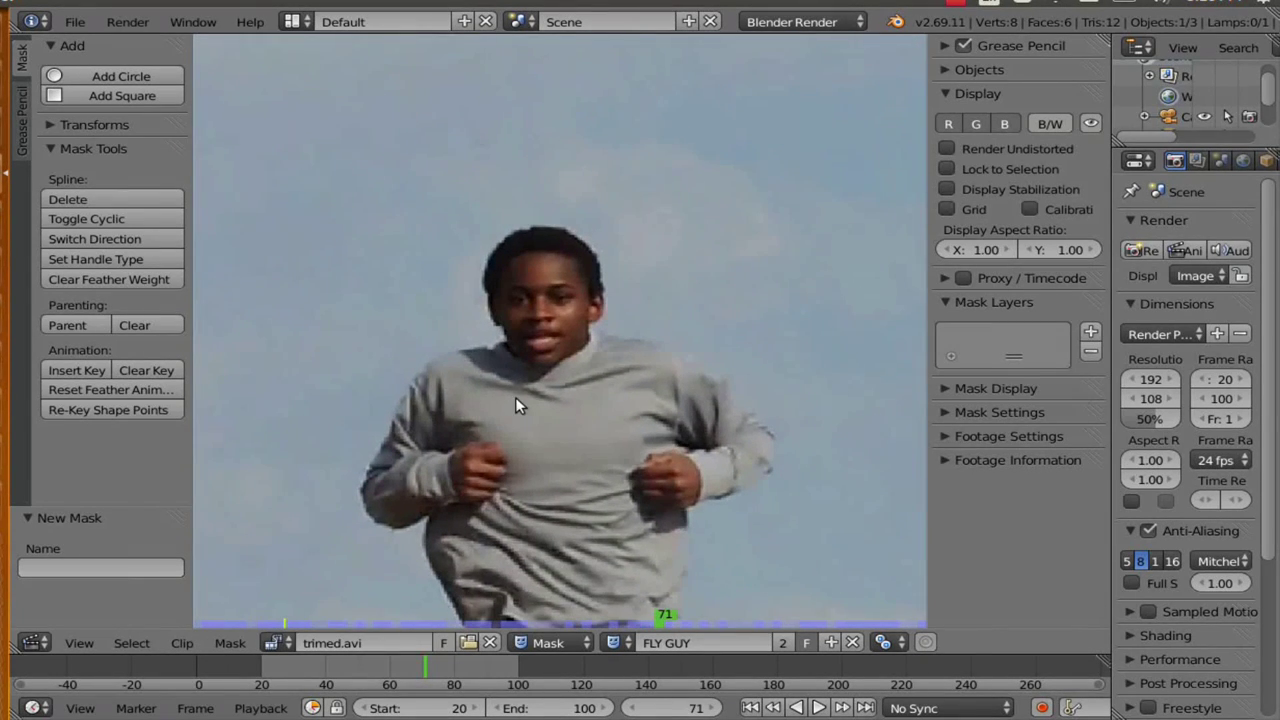
pyautogui.keyDown('ctrl'); pyautogui.click(531, 226); pyautogui.keyUp('ctrl')
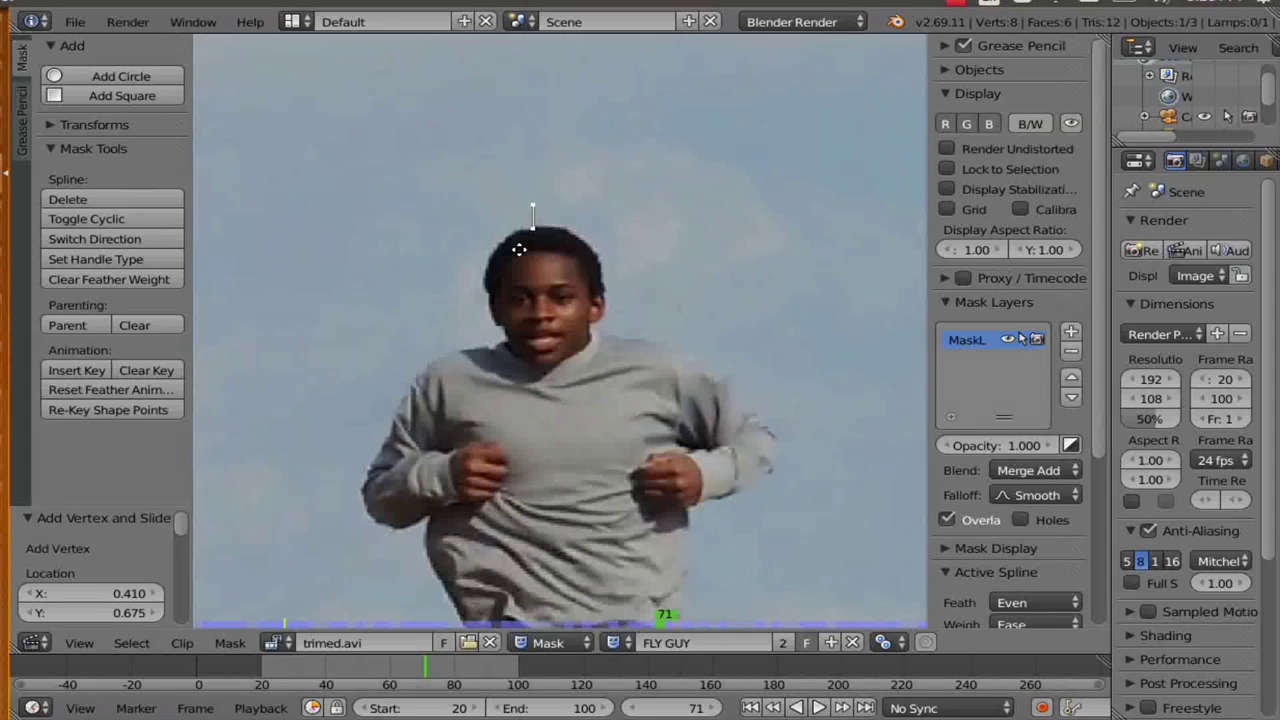
pyautogui.moveTo(531, 234); pyautogui.dragTo(522, 292, button='middle')
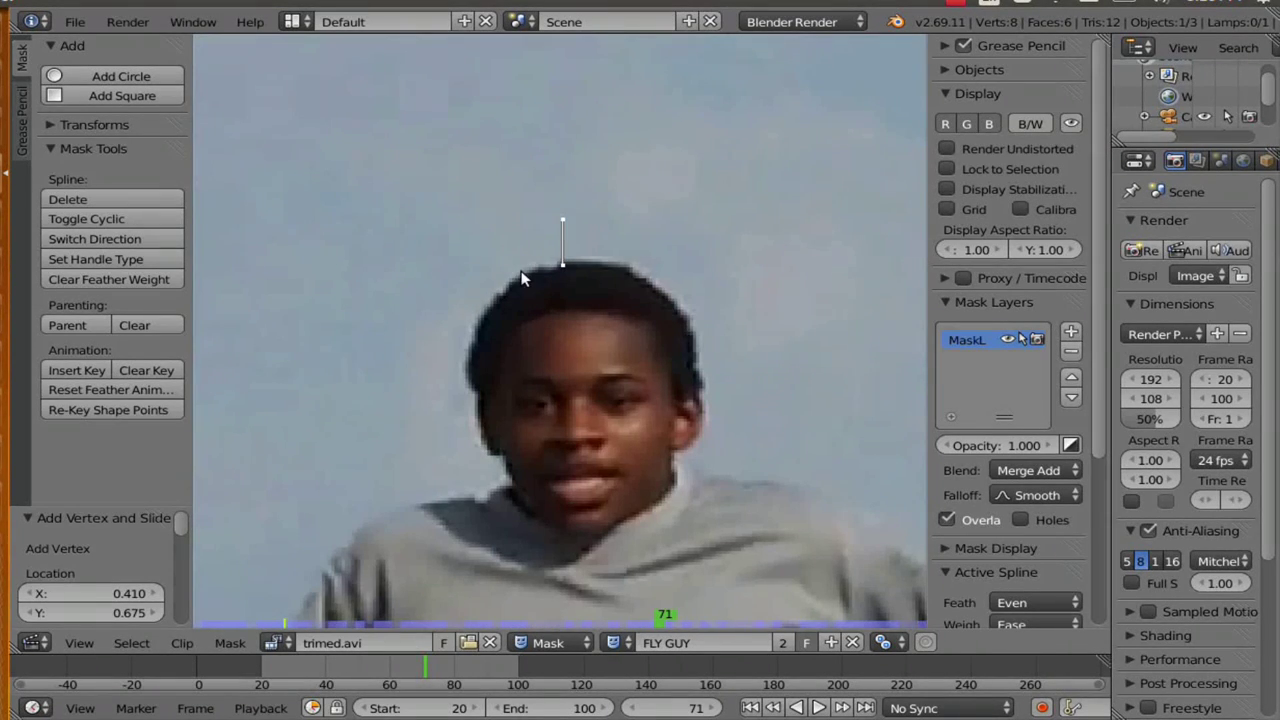
pyautogui.keyDown('ctrl'); pyautogui.click(507, 284); pyautogui.keyUp('ctrl')
pyautogui.keyDown('ctrl'); pyautogui.click(479, 327); pyautogui.keyUp('ctrl')
pyautogui.keyDown('ctrl'); pyautogui.click(478, 390); pyautogui.keyUp('ctrl')
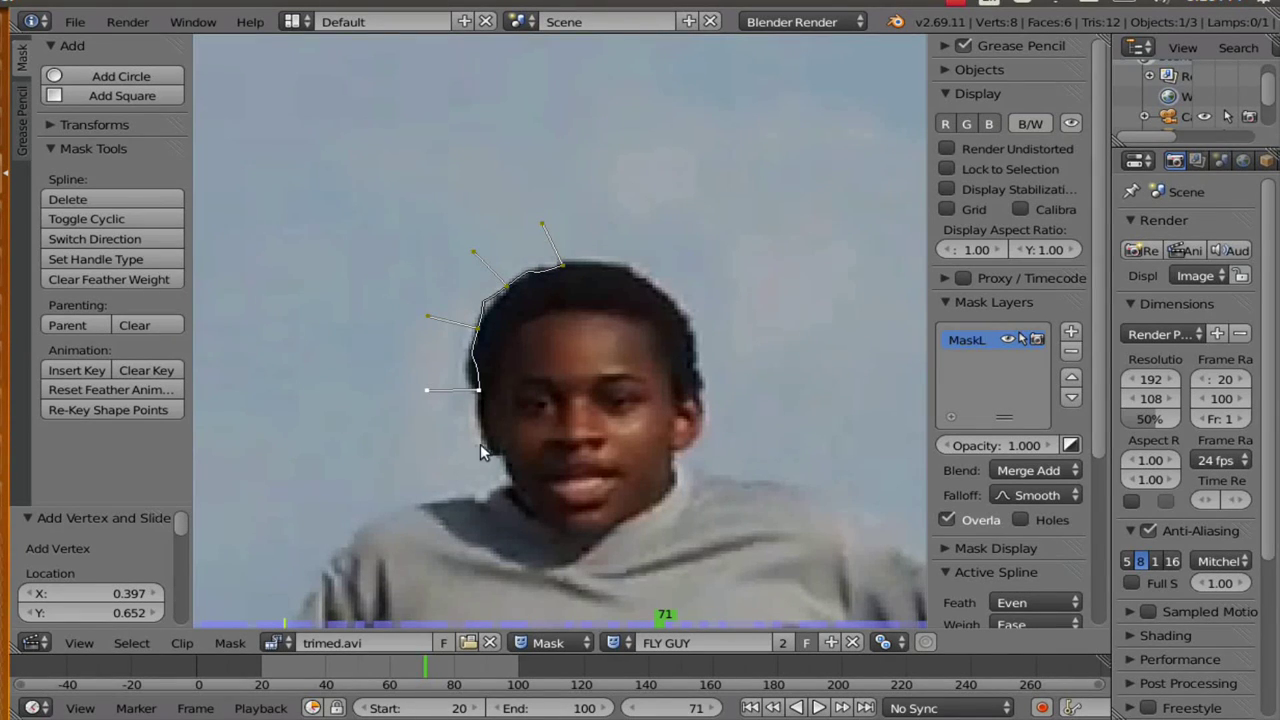
# Continue the mask outline with points at the jaw, the neck and the top of the left shoulder.
pyautogui.keyDown('ctrl'); pyautogui.click(490, 455); pyautogui.keyUp('ctrl')
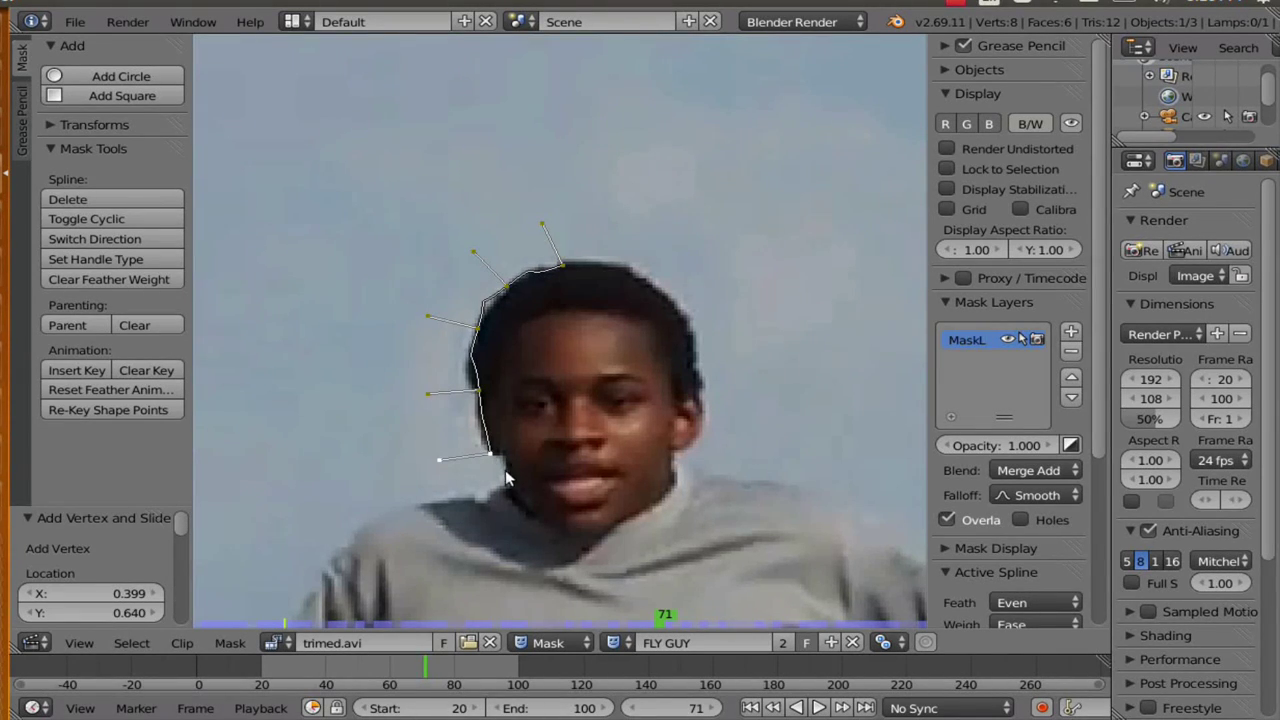
pyautogui.keyDown('ctrl'); pyautogui.click(513, 485); pyautogui.keyUp('ctrl')
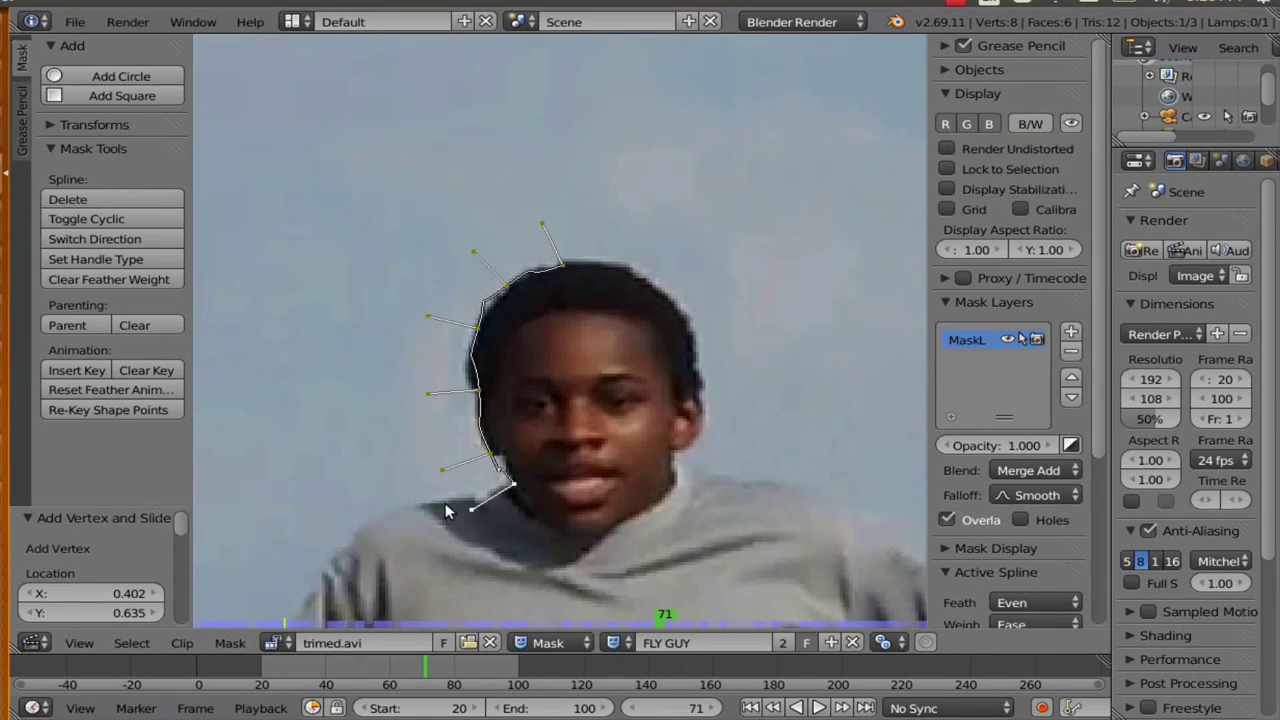
pyautogui.keyDown('ctrl'); pyautogui.click(405, 505); pyautogui.keyUp('ctrl')
# Move the handles of the neck and jaw mask points to reshape the curve between the head and the shoulder.
pyautogui.scroll(-2, 386, 528)
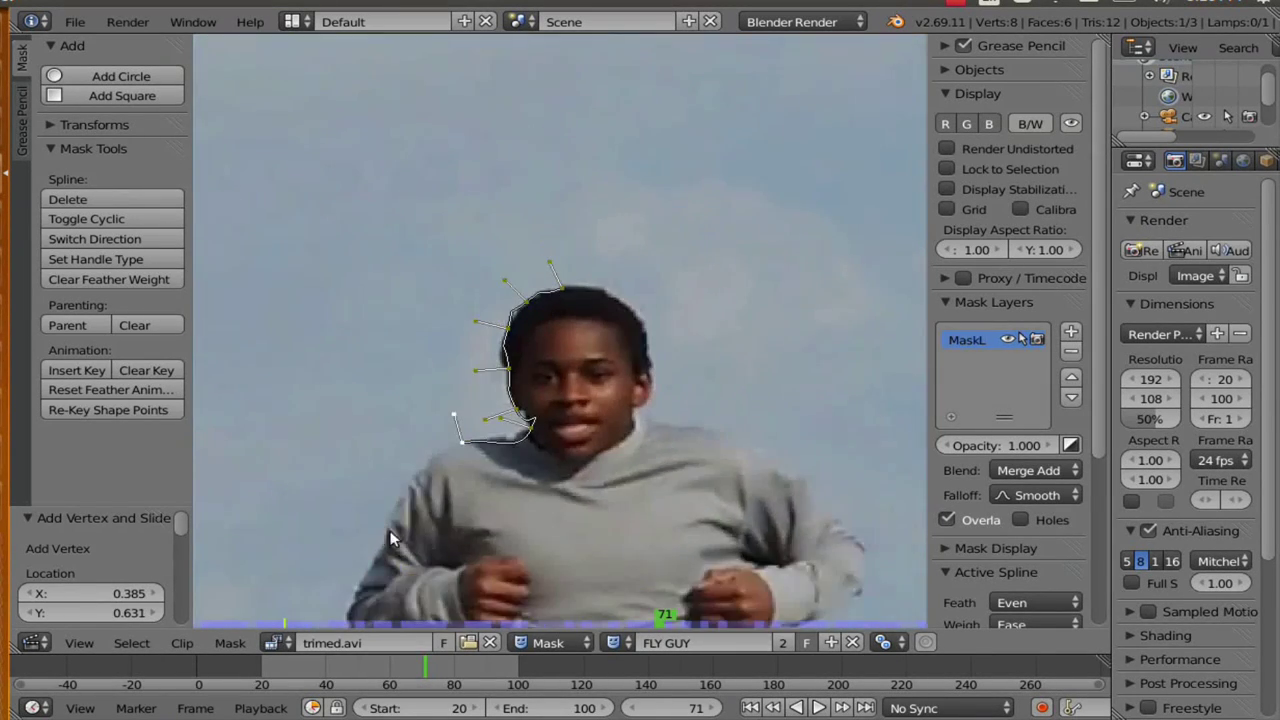
pyautogui.scroll(3, 390, 532)
pyautogui.moveTo(385, 560); pyautogui.dragTo(435, 475, button='middle')
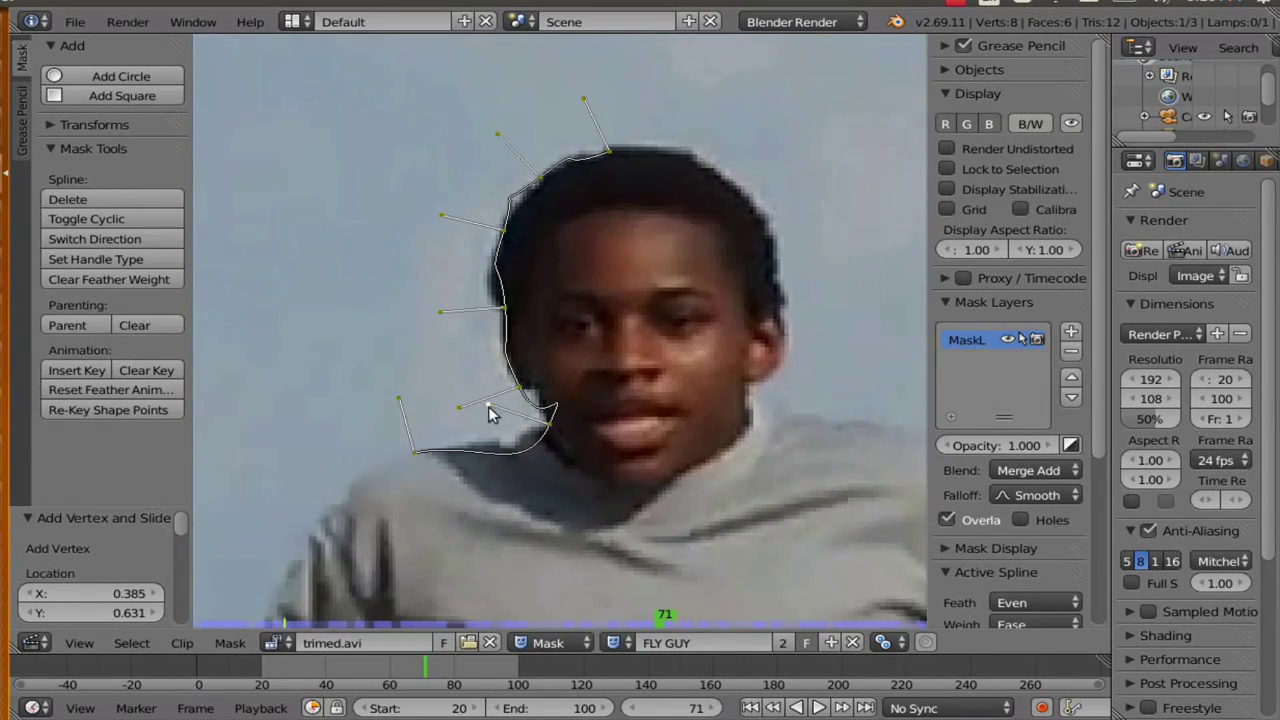
pyautogui.press('g')
pyautogui.click(531, 432)
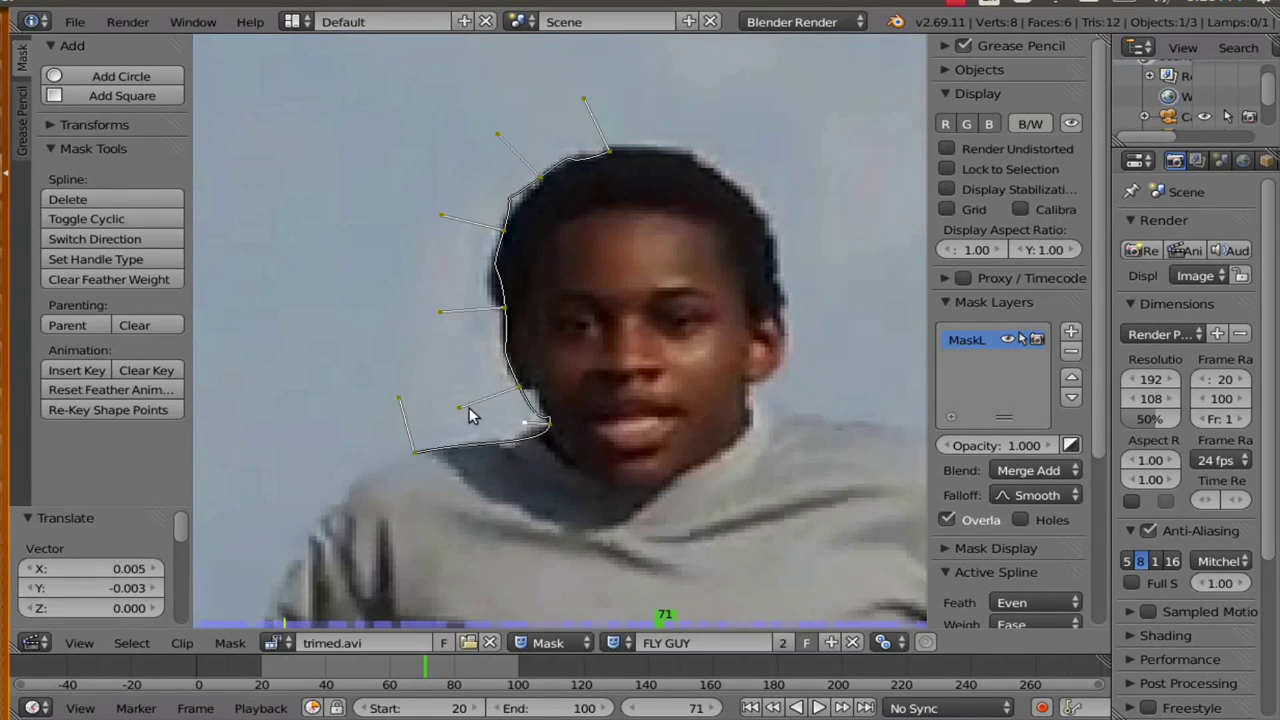
pyautogui.press('g')
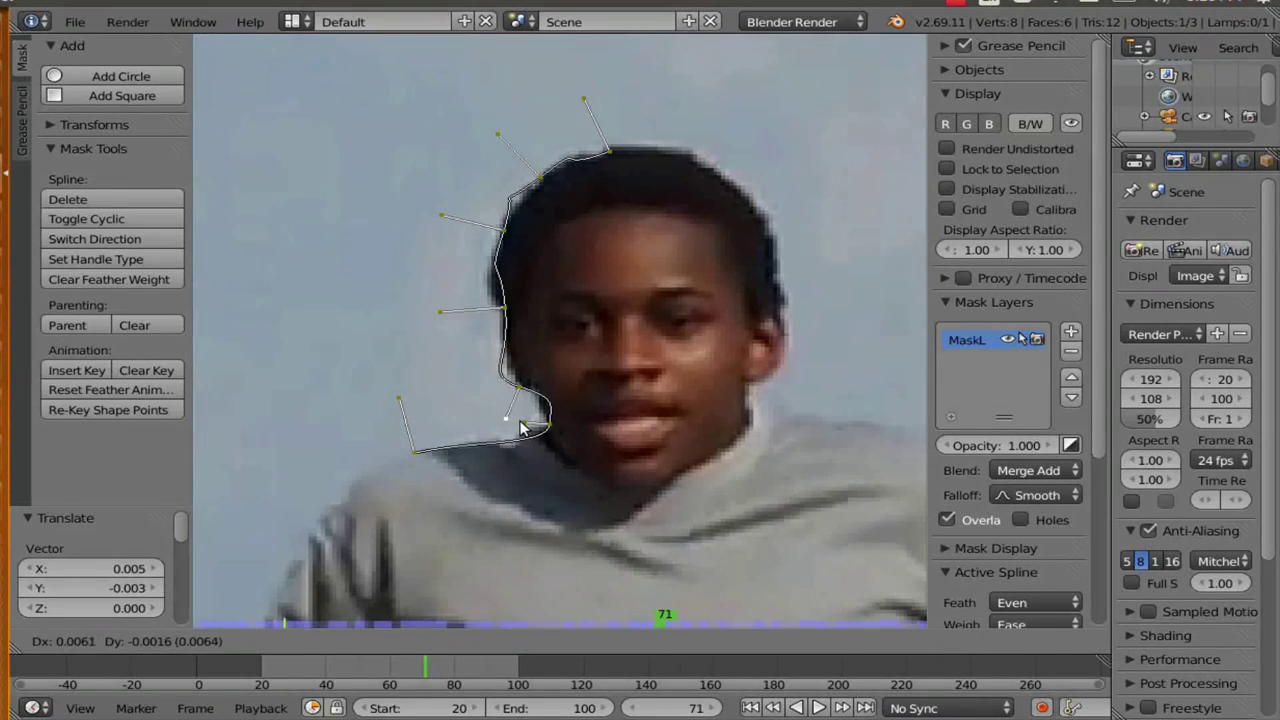
pyautogui.click(523, 423)
# Tilt the handle of the mask point beside the left ear and move the point outward to the head's edge.
pyautogui.rightClick(435, 314)
pyautogui.press('g')
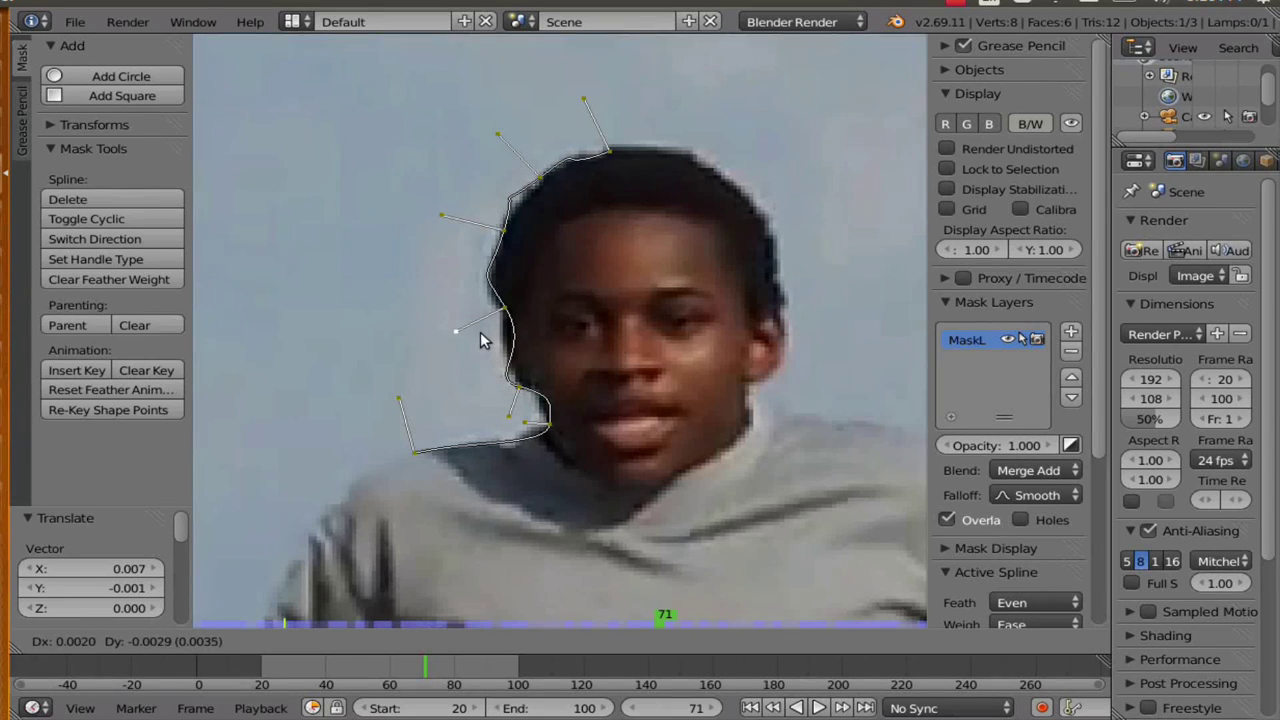
pyautogui.click(481, 316)
pyautogui.rightClick(505, 313)
pyautogui.press('g')
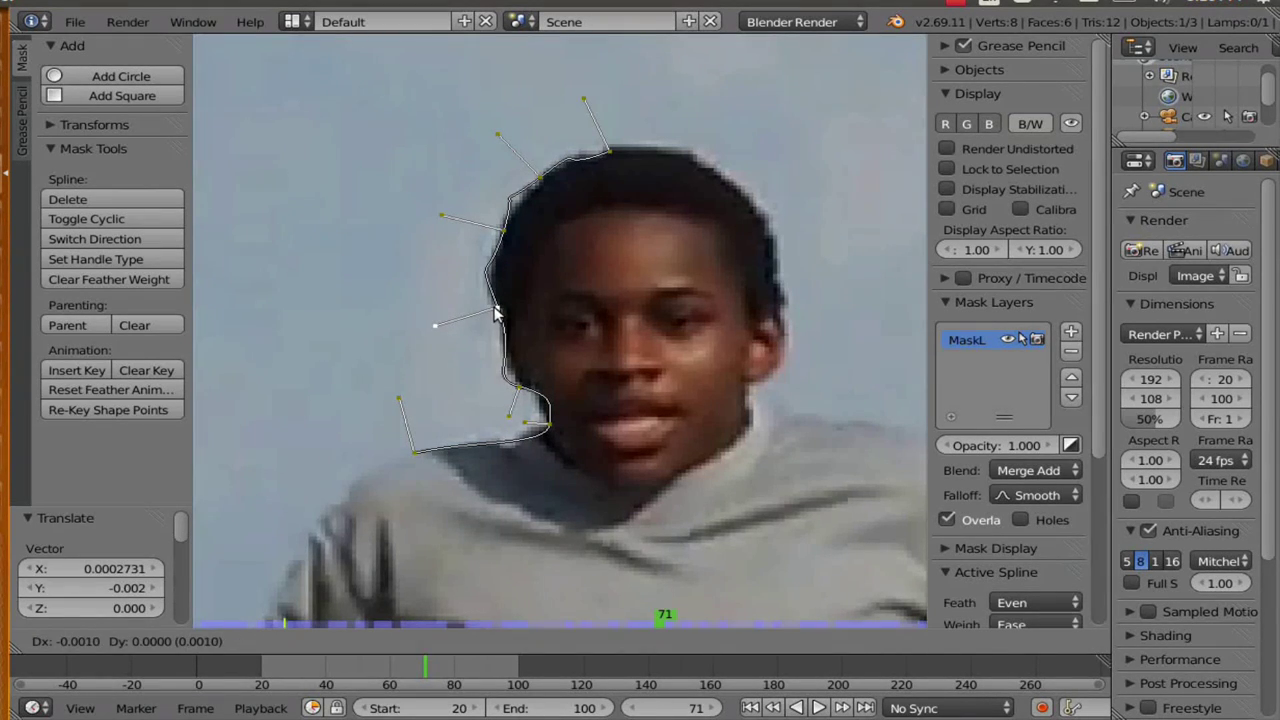
pyautogui.click(498, 313)
# Swing the jaw mask point's handle outward and move the neck point slightly left to tighten the curve beneath the jaw.
pyautogui.rightClick(492, 416)
pyautogui.press('g')
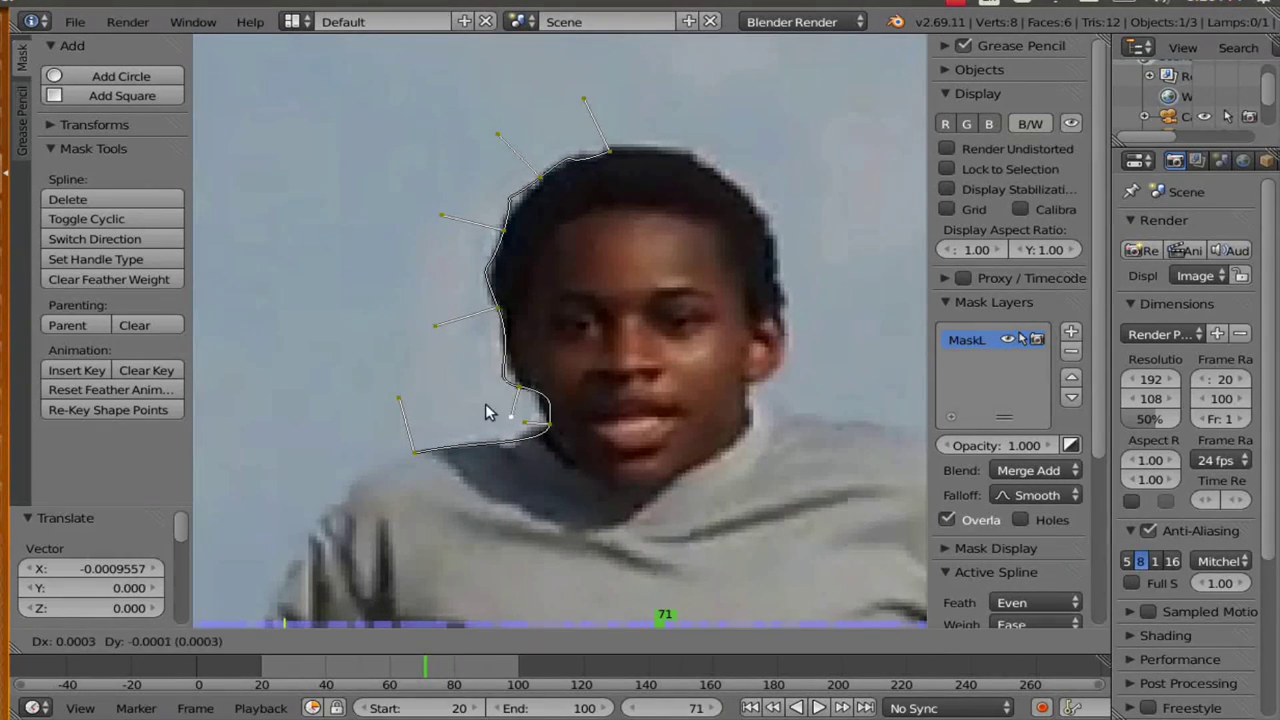
pyautogui.click(472, 402)
pyautogui.rightClick(551, 425)
pyautogui.press('g')
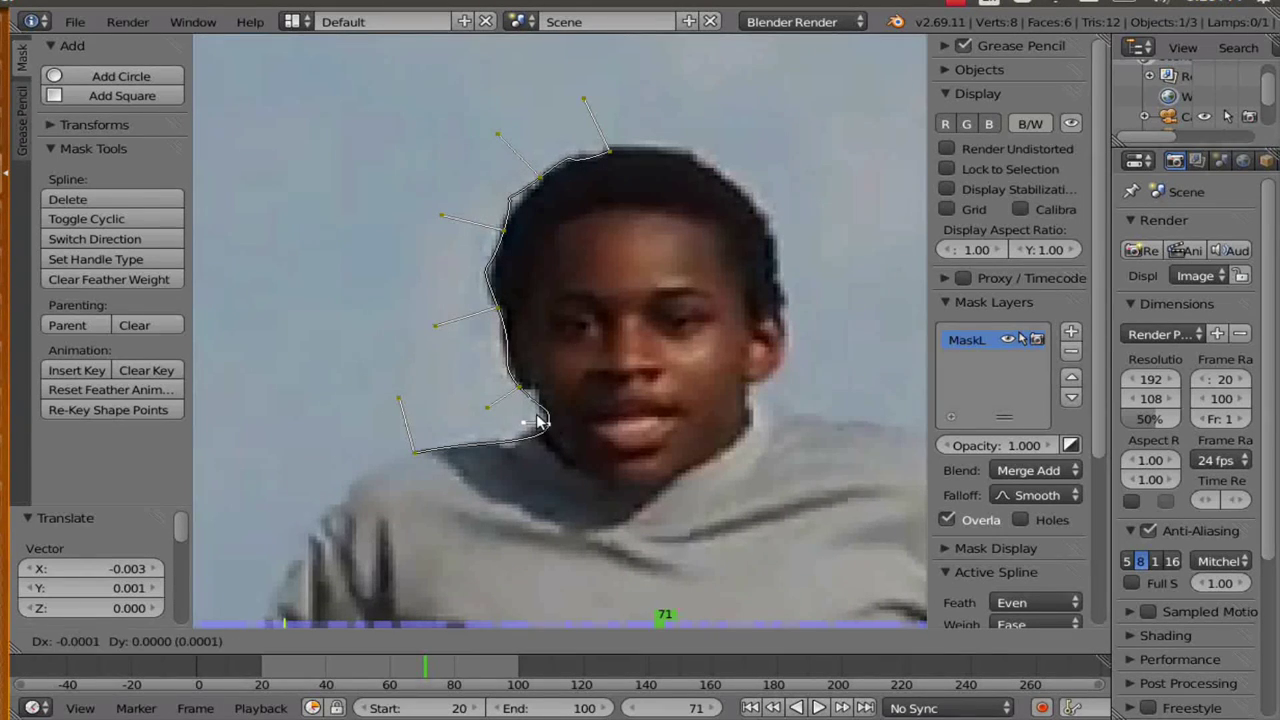
pyautogui.click(532, 421)
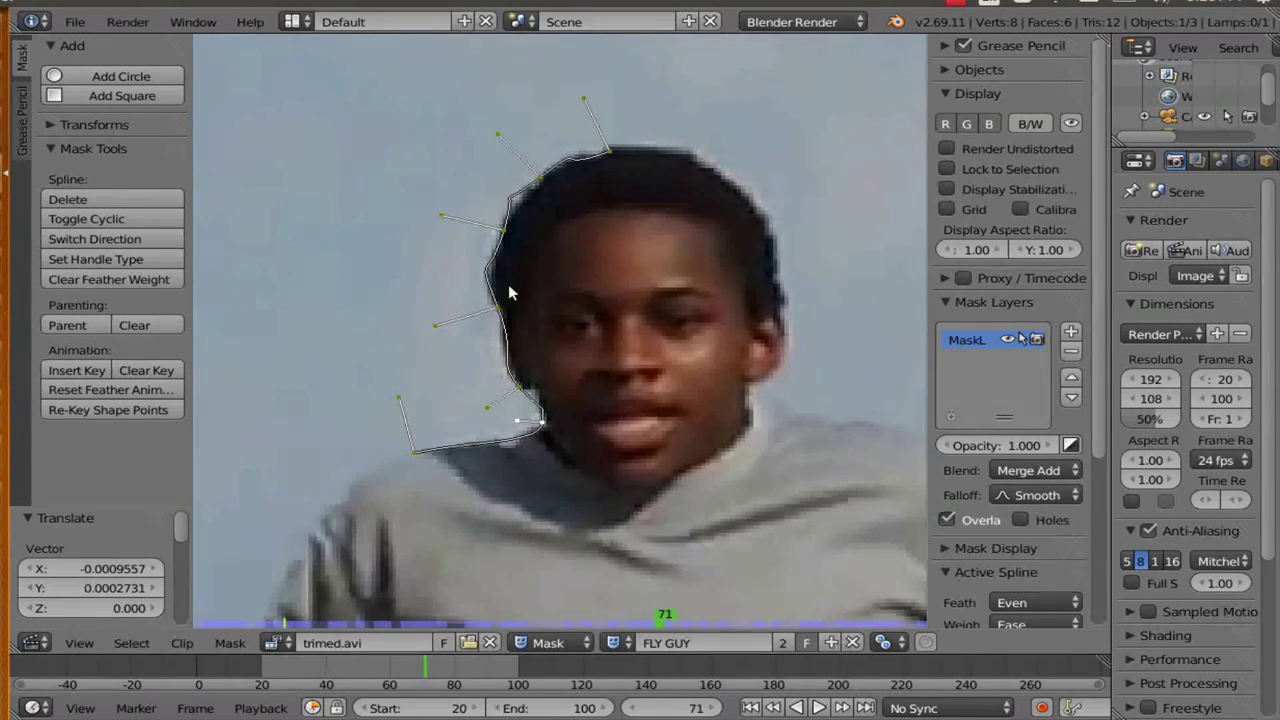
# Tilt the handles of the mask points at the left side of the hair and beside the left ear to reshape the curve between them.
pyautogui.press('a')
pyautogui.rightClick(452, 225)
pyautogui.press('g')
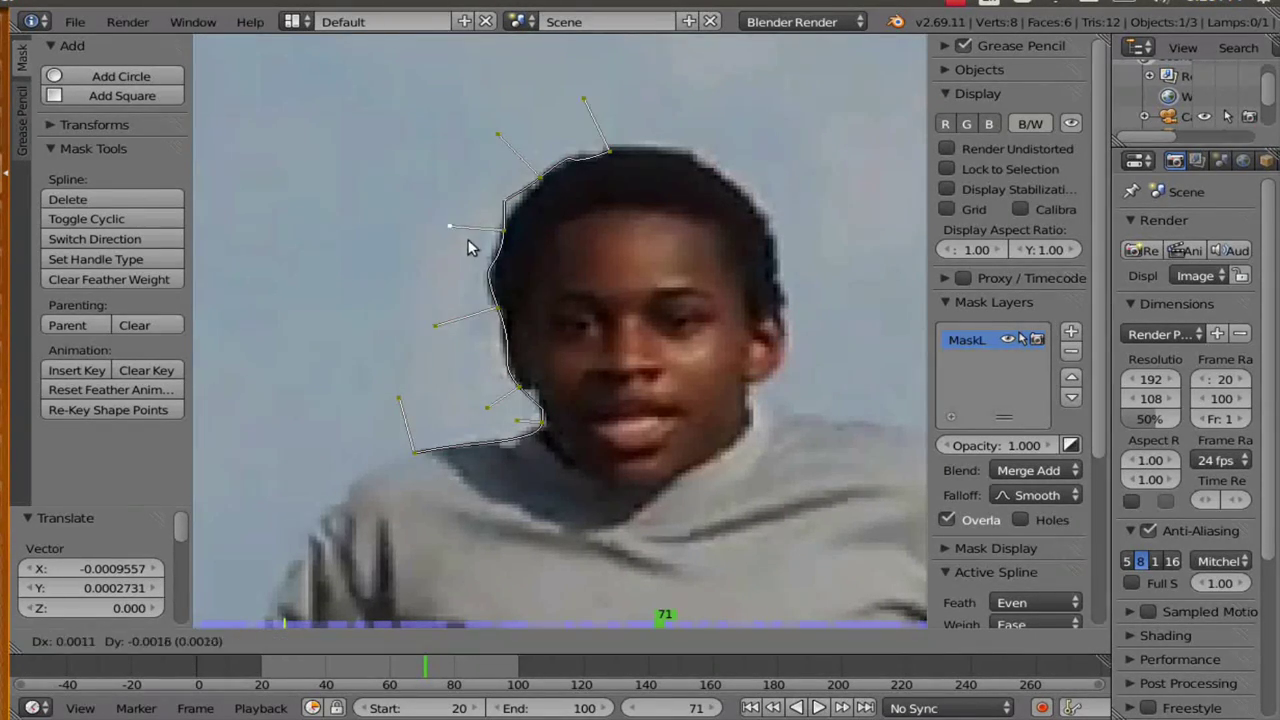
pyautogui.click(469, 239)
pyautogui.rightClick(450, 323)
pyautogui.press('g')
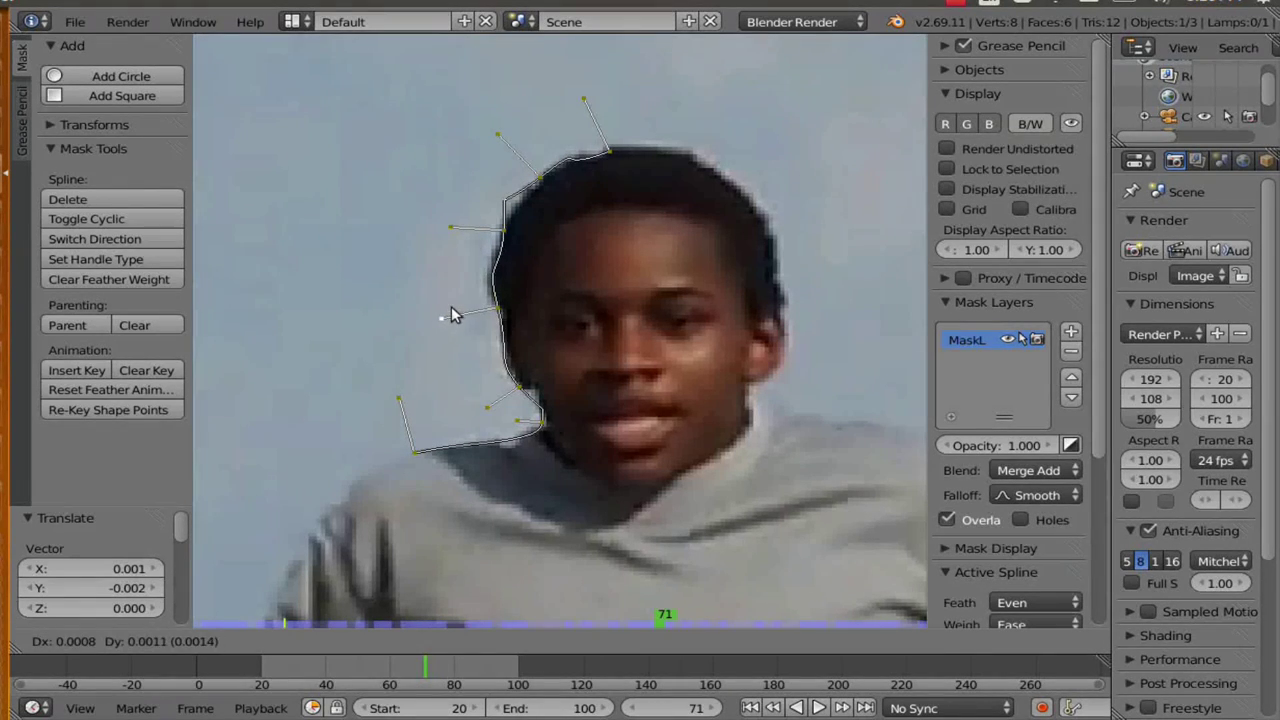
pyautogui.click(456, 311)
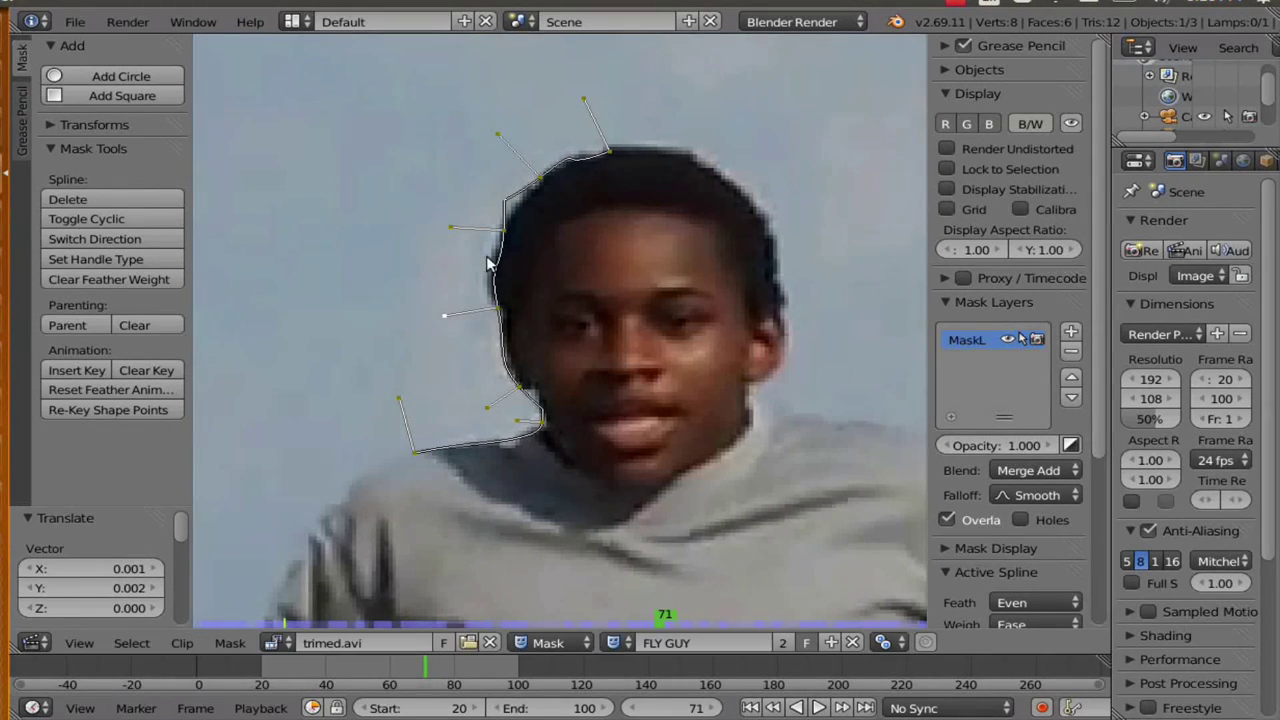
# Nudge the mask point on the left side of the hair outward and shift the crown point right along the top of the head.
pyautogui.rightClick(500, 225)
pyautogui.press('g')
pyautogui.click(509, 226)
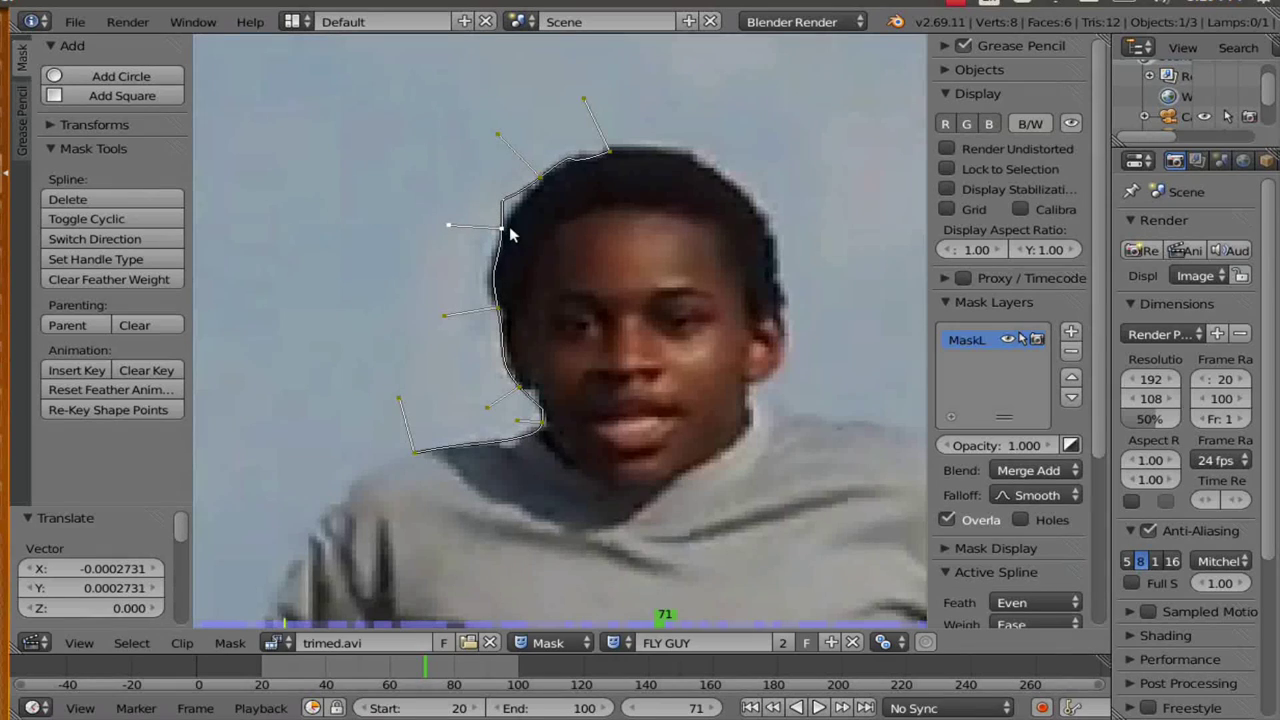
pyautogui.rightClick(613, 152)
pyautogui.press('g')
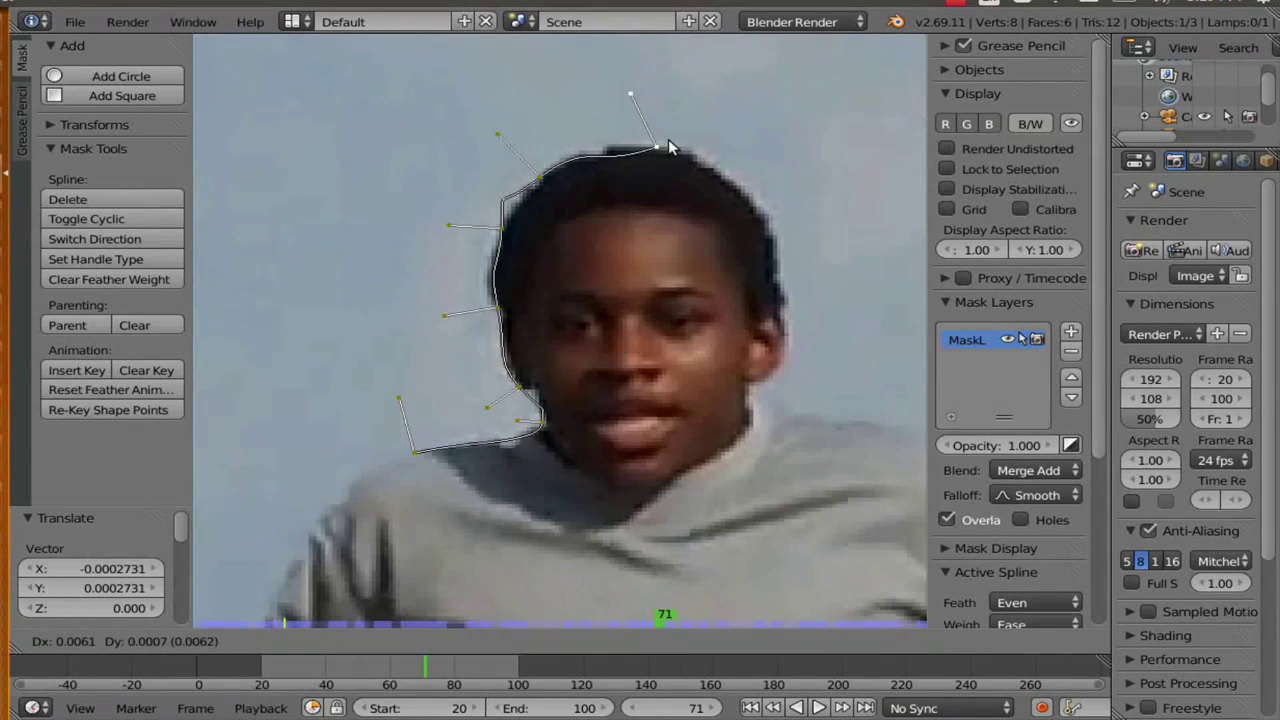
pyautogui.click(655, 152)
# Move the upper-left hair mask point toward the crown and tilt the handle of the point below it upward to follow the hair edge.
pyautogui.rightClick(540, 178)
pyautogui.press('g')
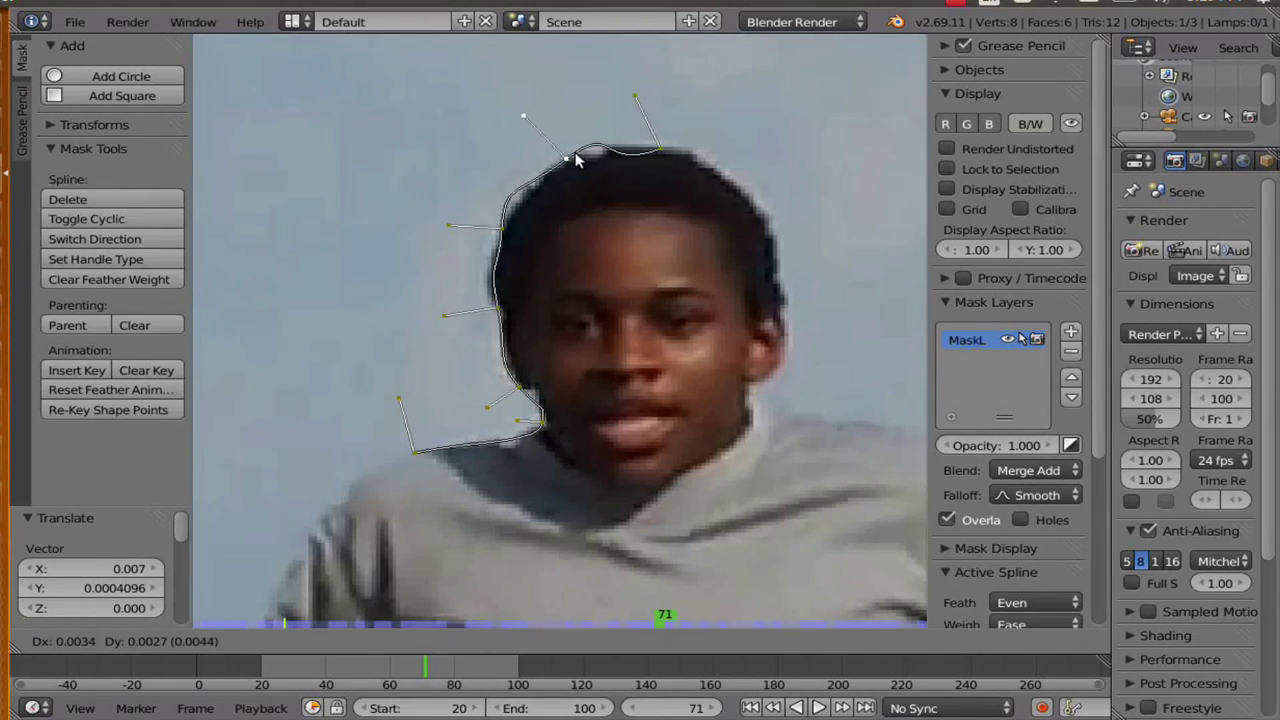
pyautogui.click(553, 172)
pyautogui.press('g')
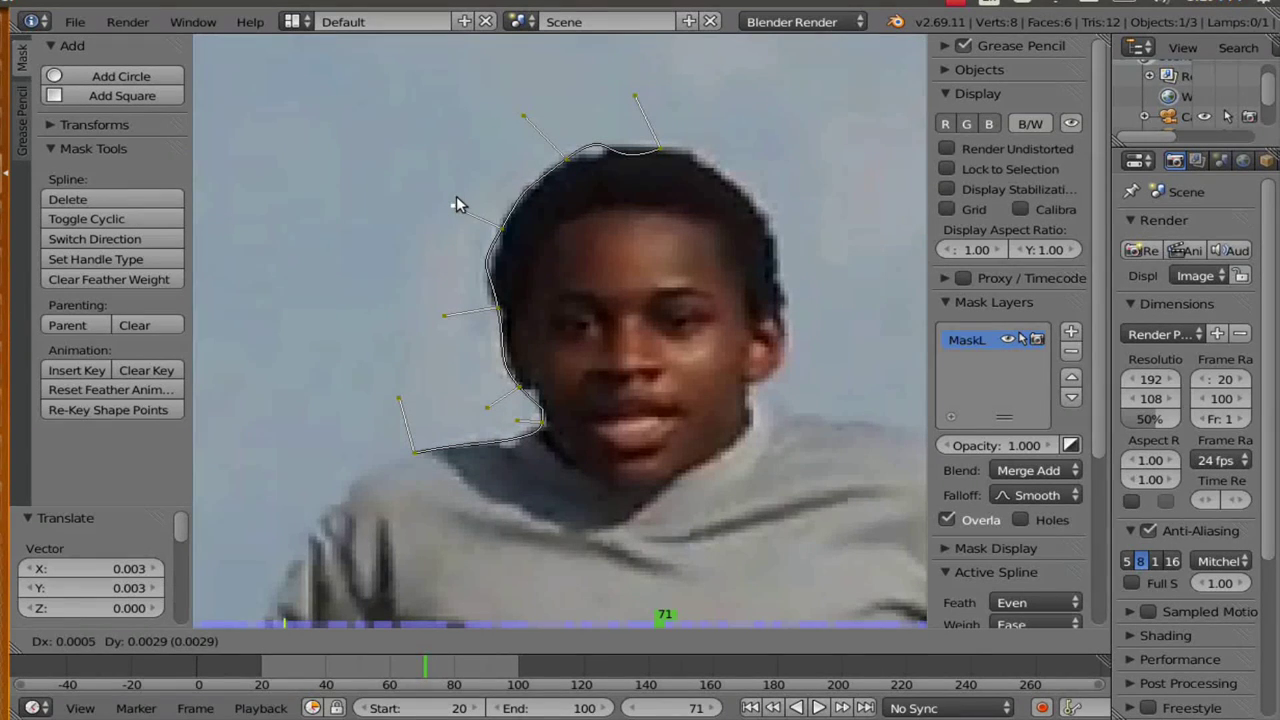
pyautogui.click(458, 201)
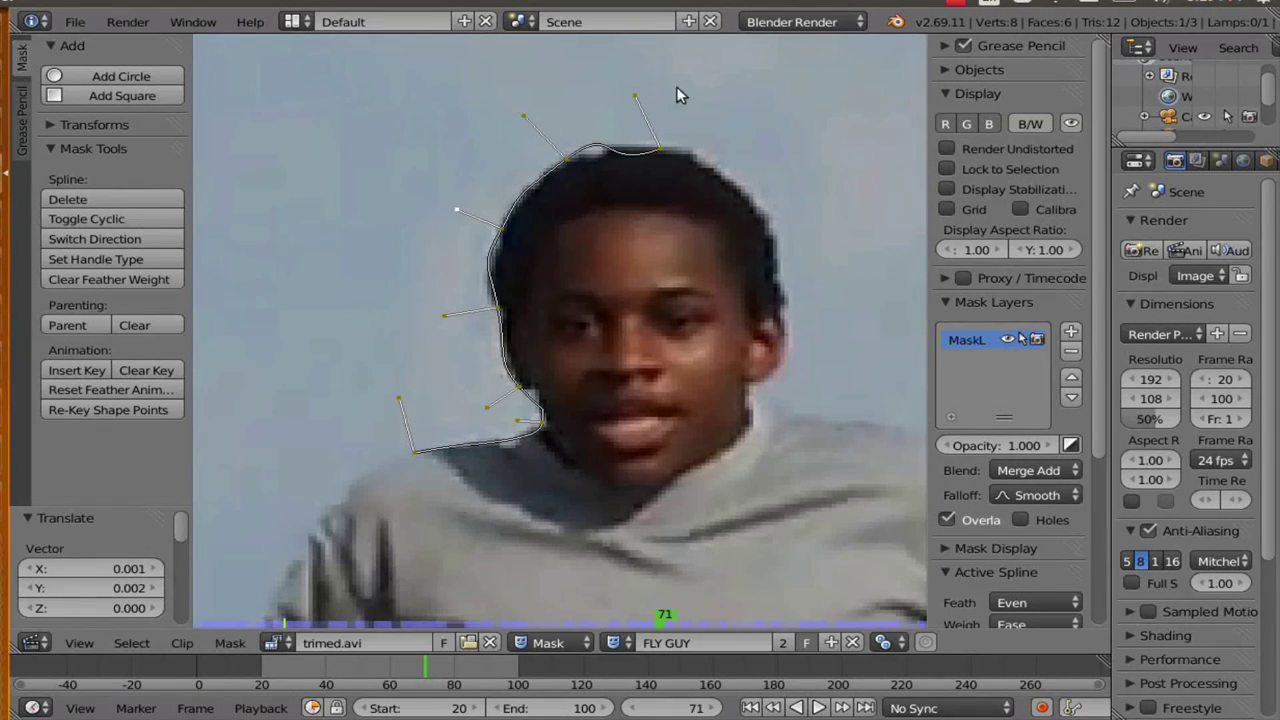
# Turn and shorten the crown mask point's handle, and move the point to the upper-right edge of the hair.
pyautogui.rightClick(637, 97)
pyautogui.press('g')
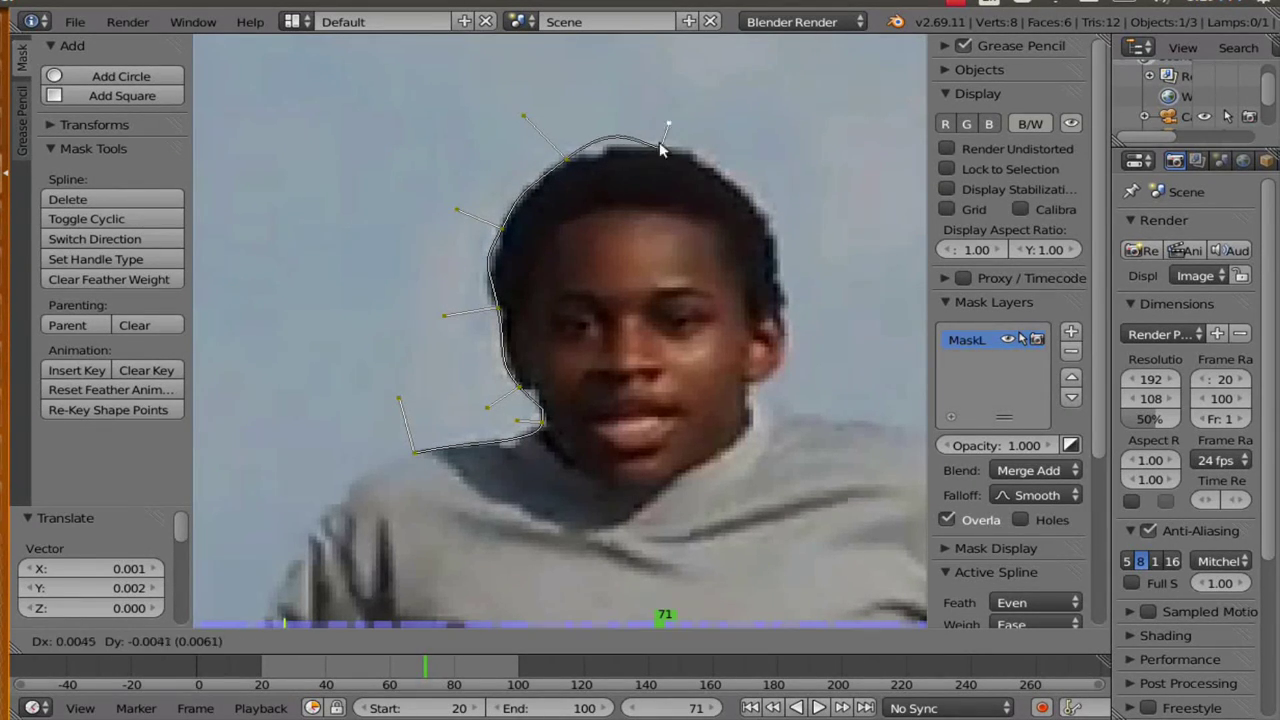
pyautogui.click(690, 121)
pyautogui.rightClick(665, 148)
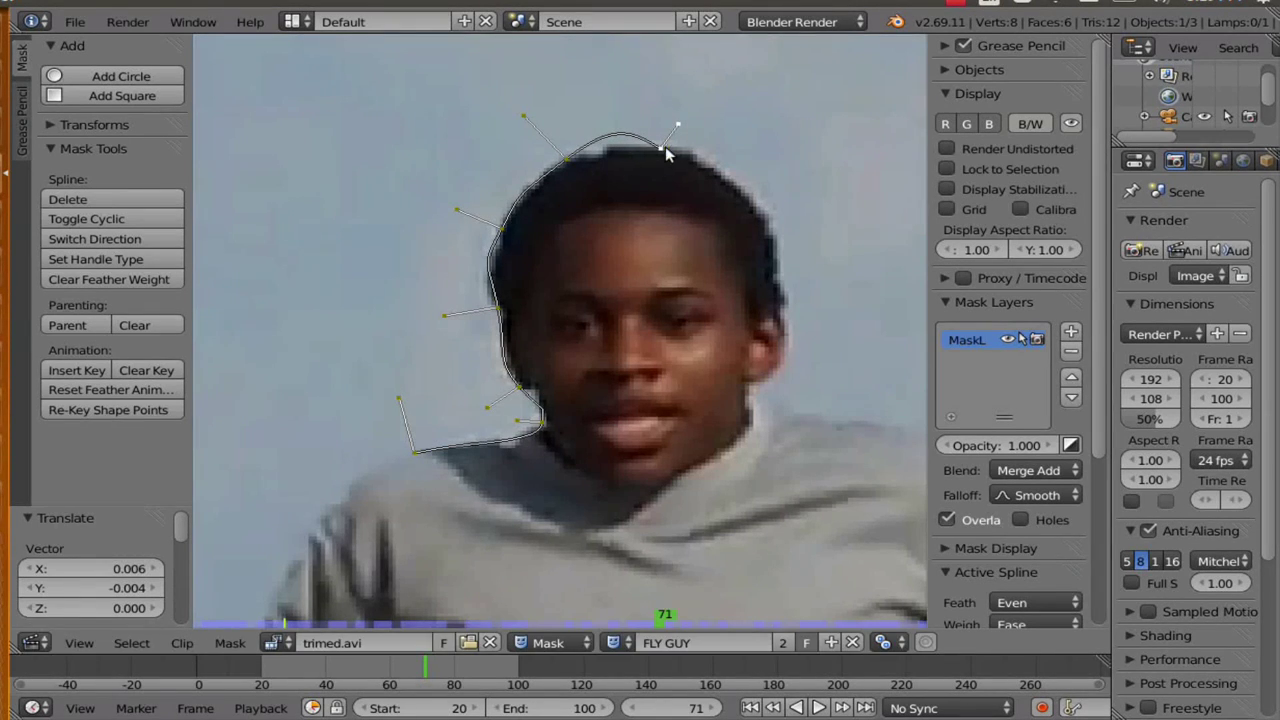
pyautogui.press('g')
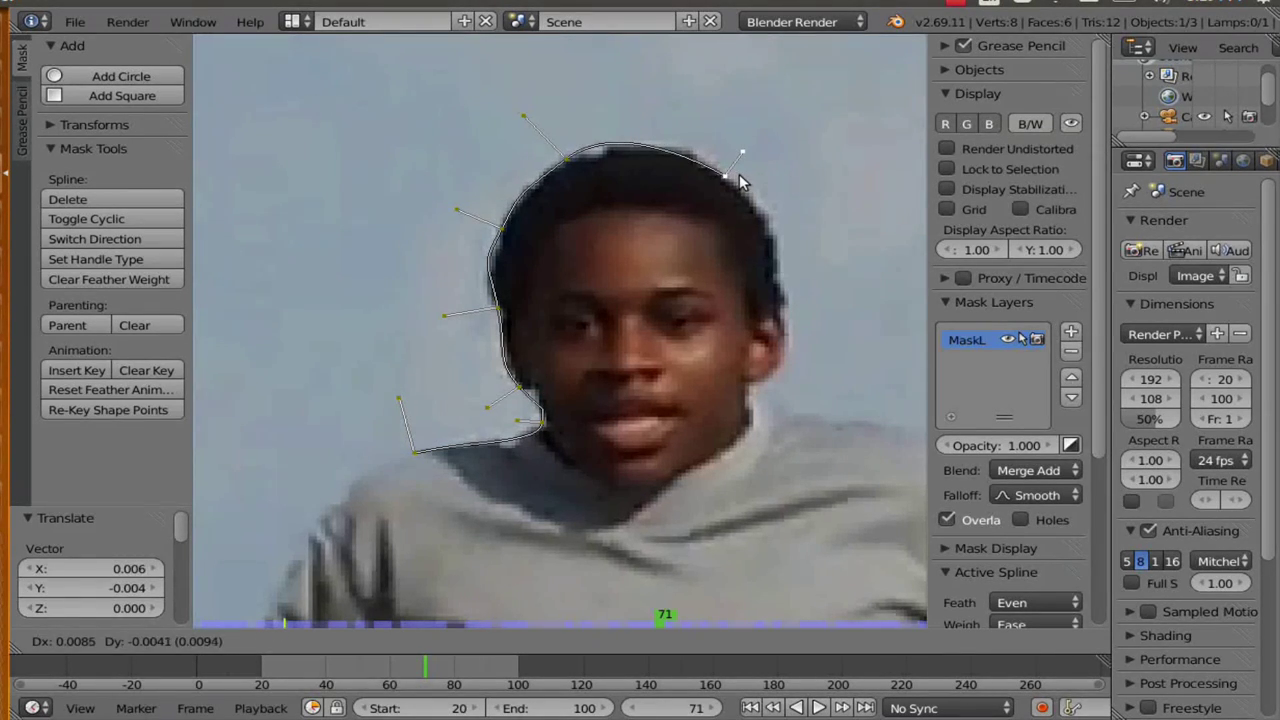
pyautogui.click(742, 180)
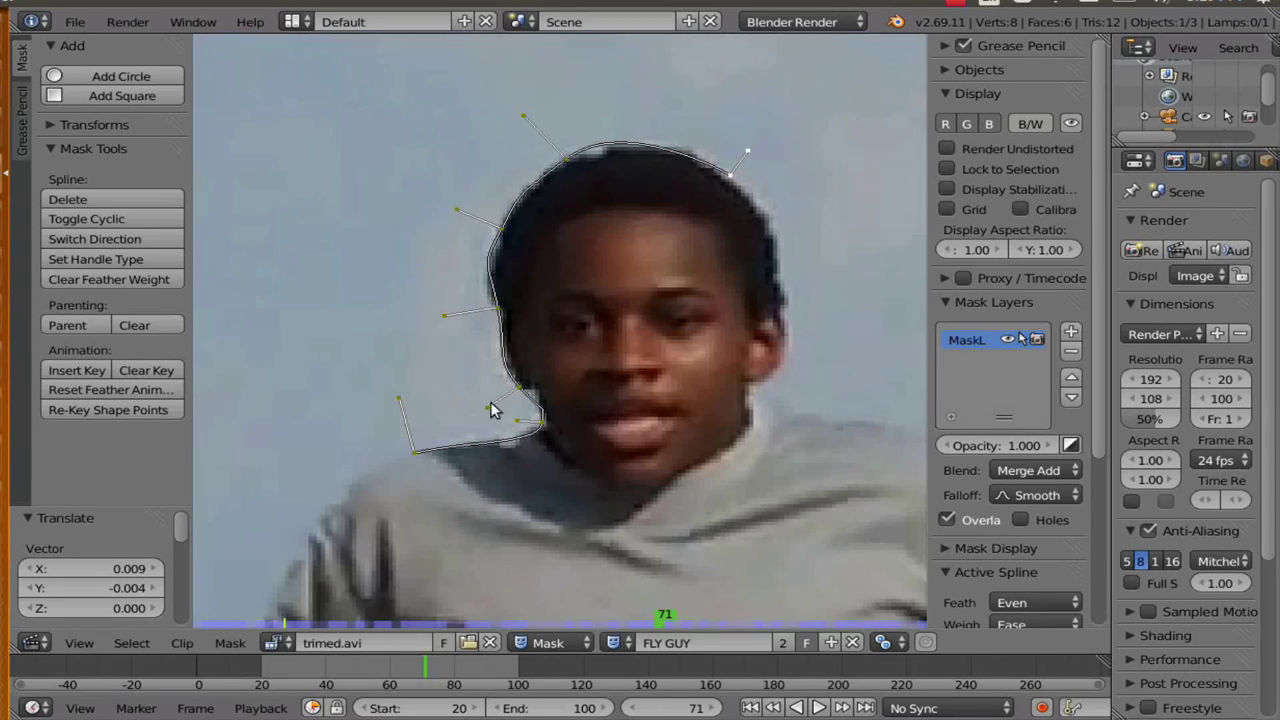
# Extend the mask outline from the left shoulder with points at the outer shoulder, the back of the elbow and the elbow's lower edge.
pyautogui.moveTo(413, 455); pyautogui.dragTo(660, 369, button='middle')
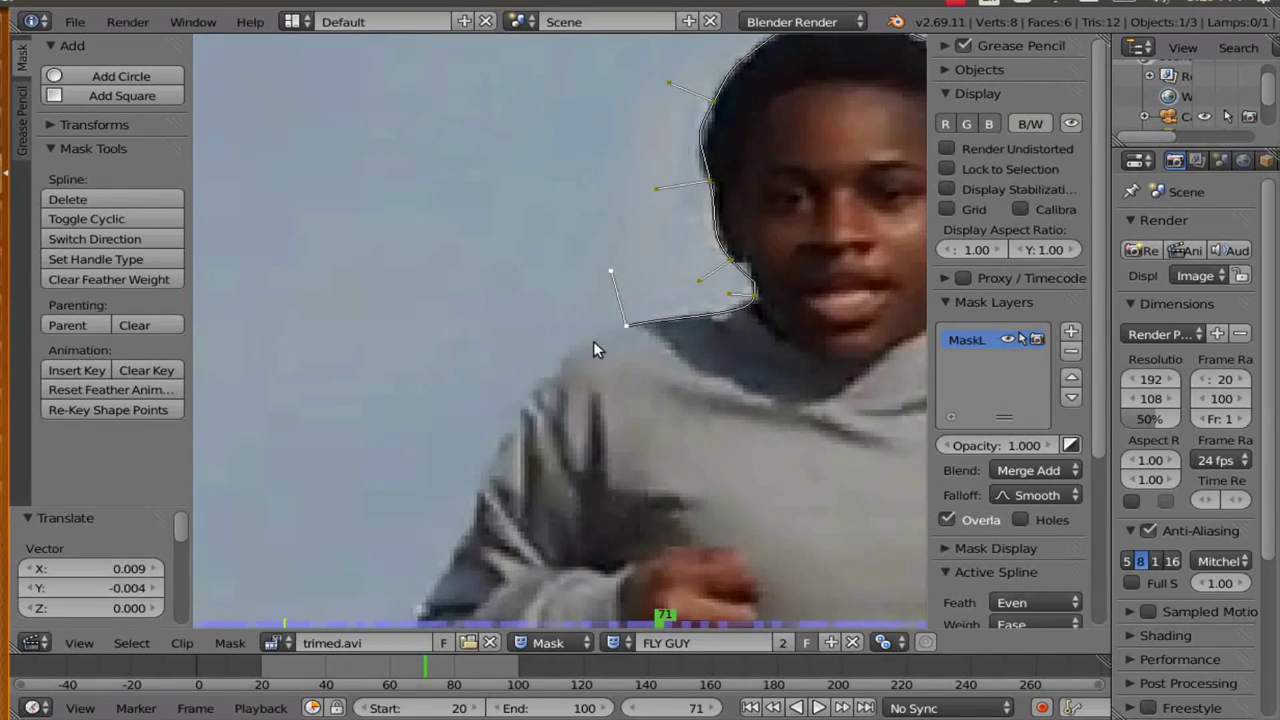
pyautogui.keyDown('ctrl'); pyautogui.click(542, 382); pyautogui.keyUp('ctrl')
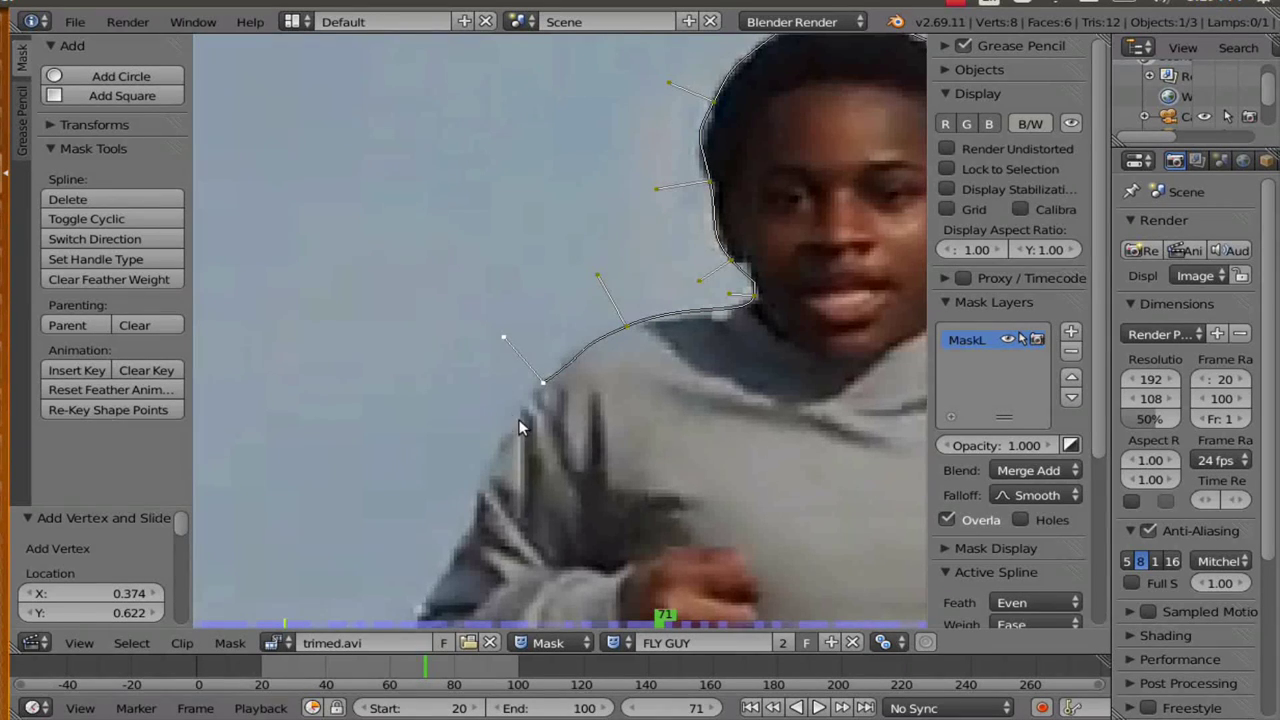
pyautogui.moveTo(519, 426); pyautogui.dragTo(524, 289, button='middle')
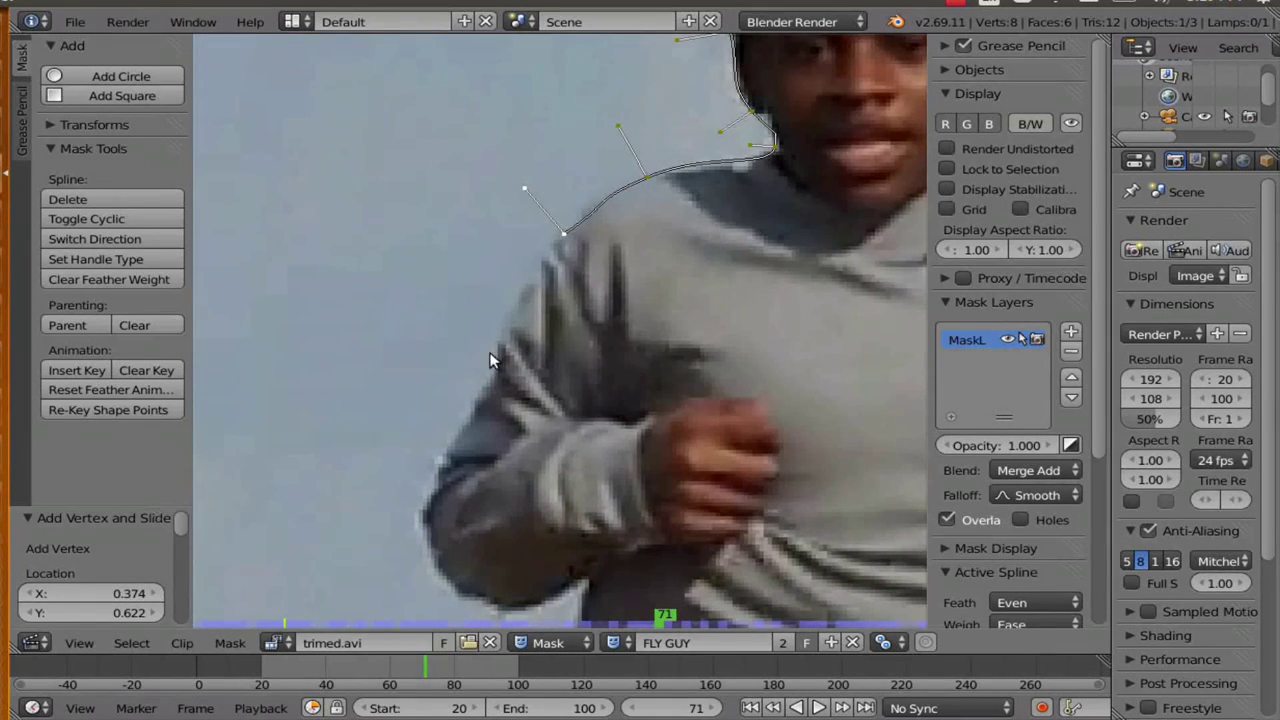
pyautogui.keyDown('ctrl'); pyautogui.click(435, 487); pyautogui.keyUp('ctrl')
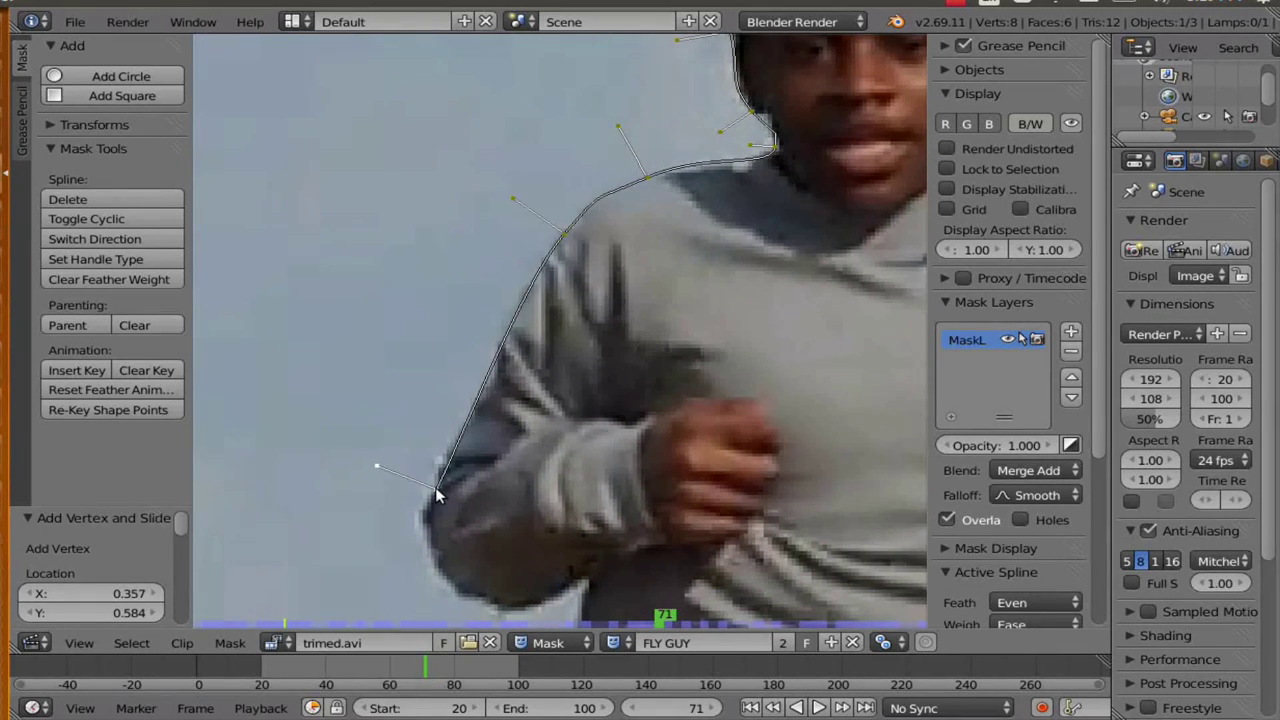
pyautogui.moveTo(490, 486); pyautogui.dragTo(555, 337, button='middle')
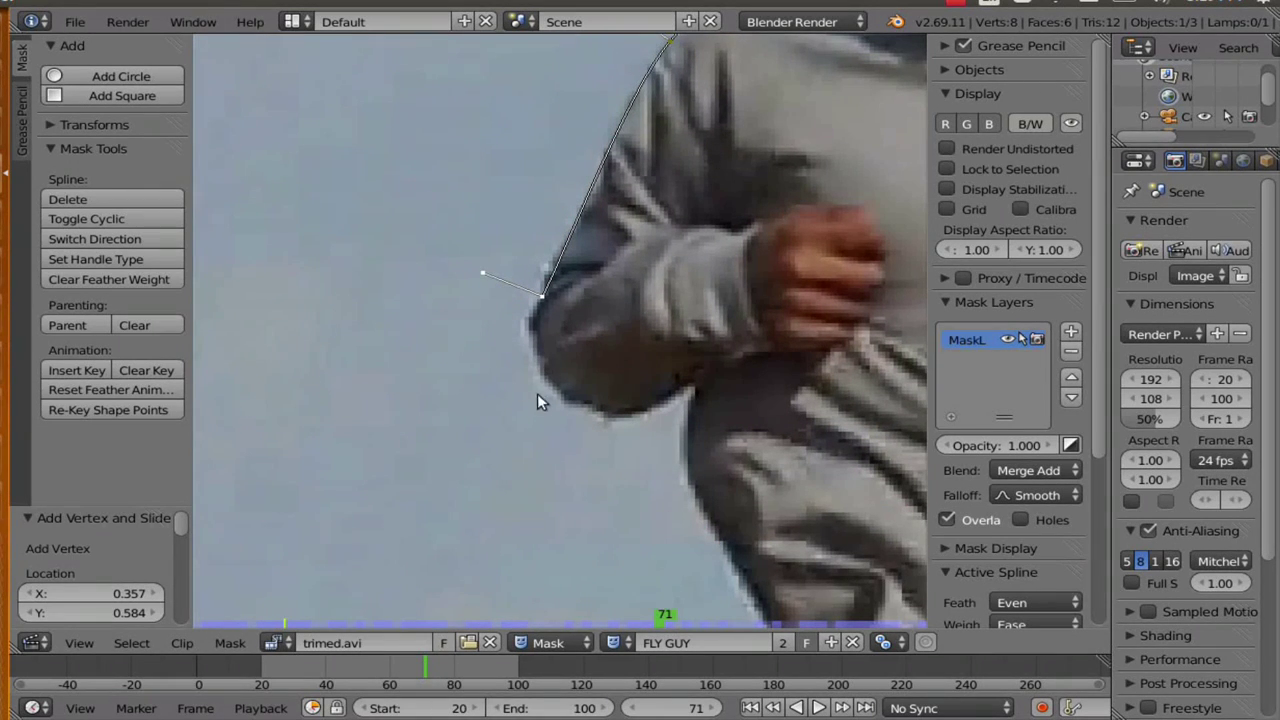
pyautogui.keyDown('ctrl'); pyautogui.click(563, 396); pyautogui.keyUp('ctrl')
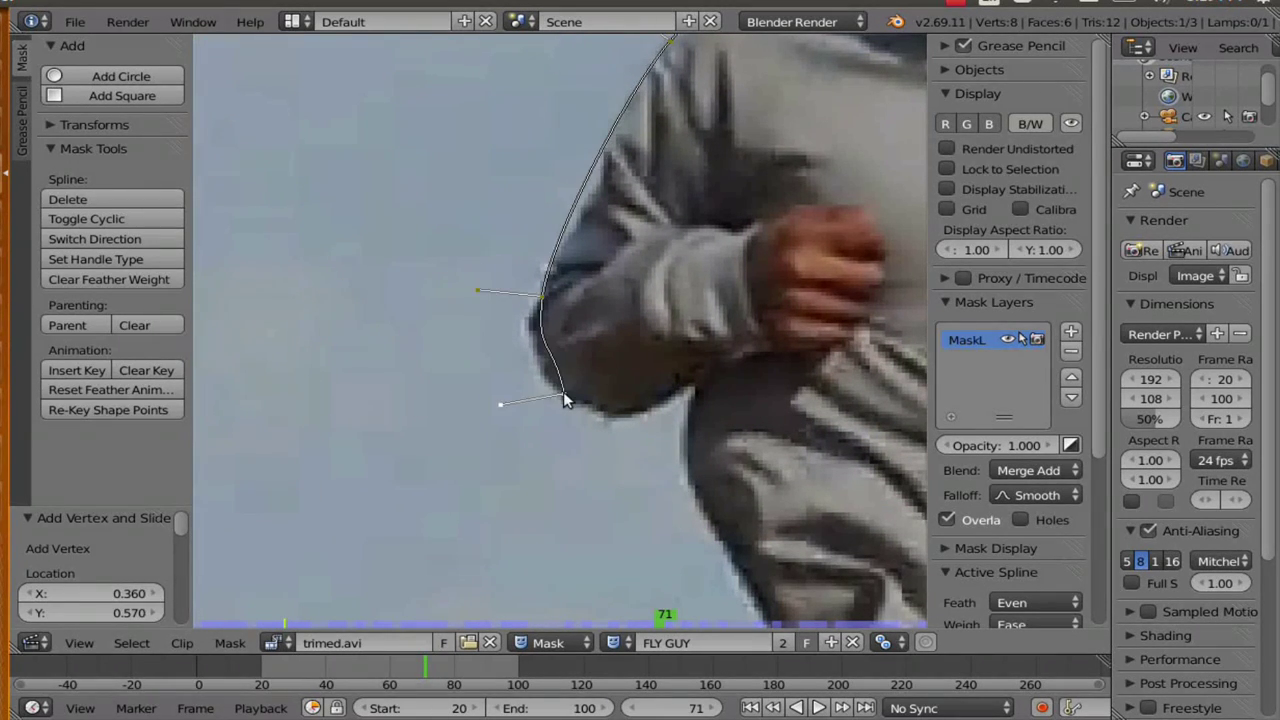
# Swing the lower elbow mask point's handle downward and nudge the point so the curve follows the rounded elbow.
pyautogui.rightClick(508, 404)
pyautogui.moveTo(498, 405); pyautogui.dragTo(517, 448, button='right')
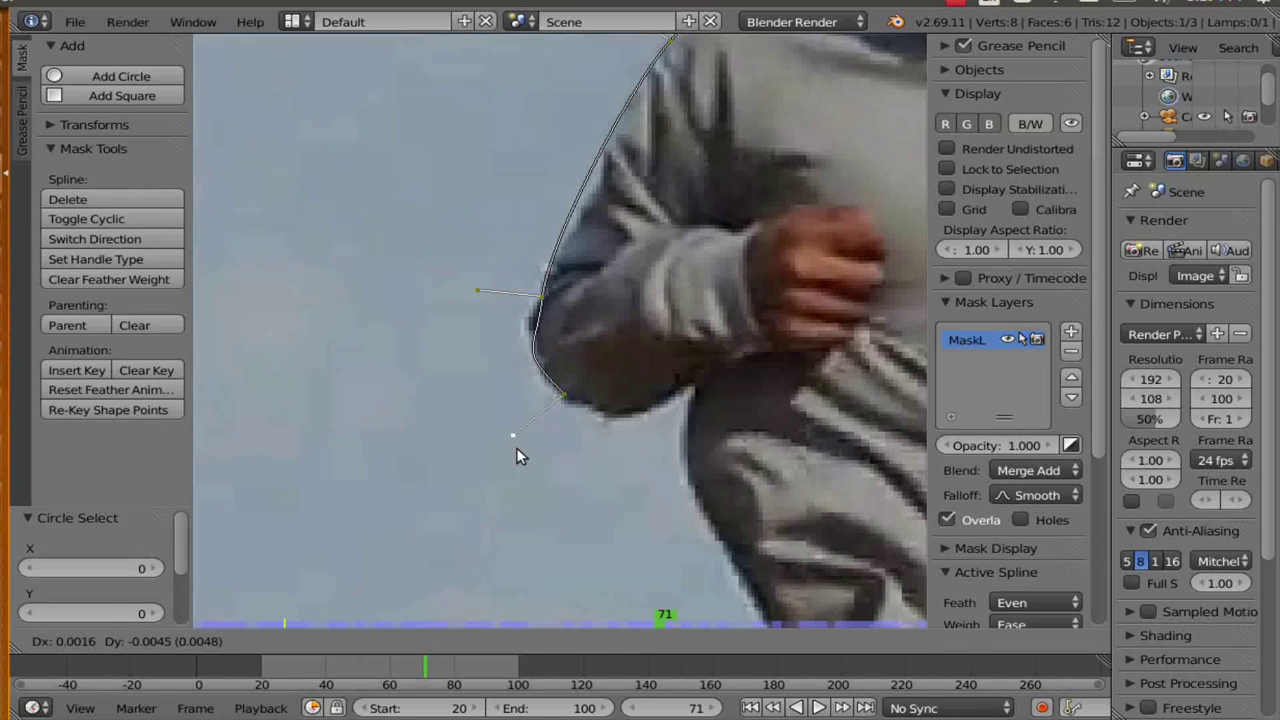
pyautogui.click(518, 456)
pyautogui.press('g')
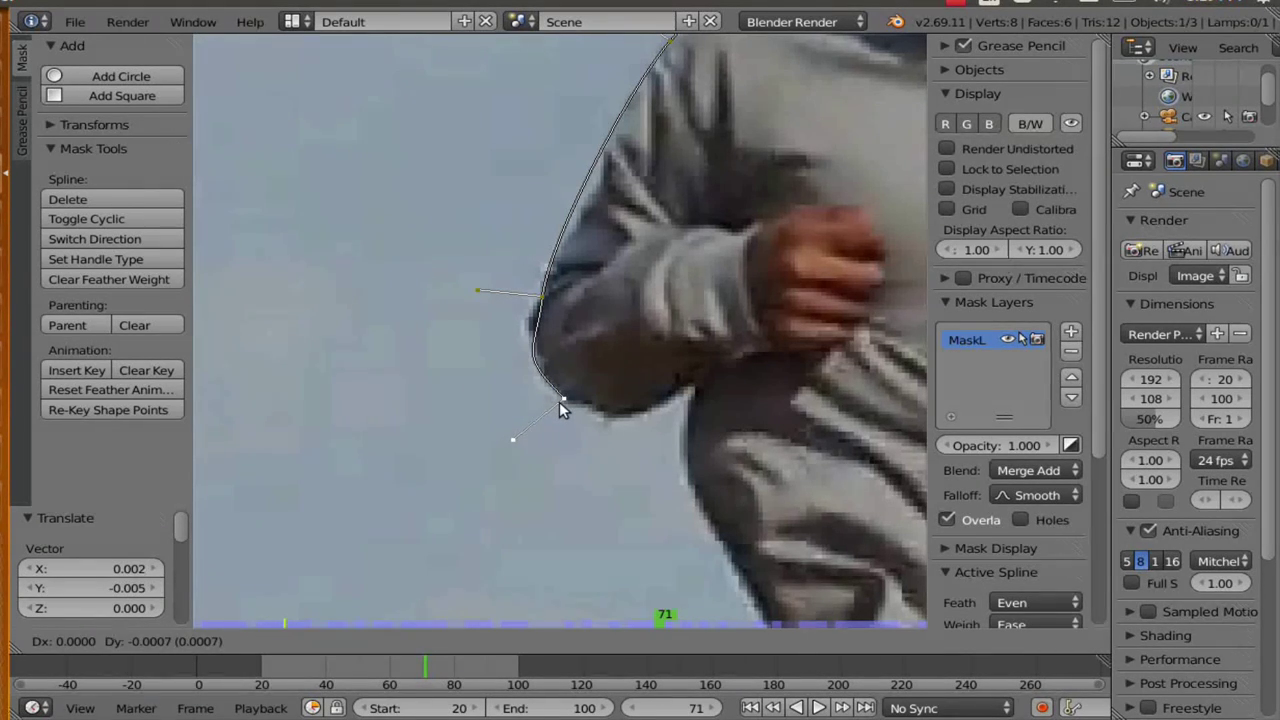
pyautogui.rightClick(559, 400)
pyautogui.press('g')
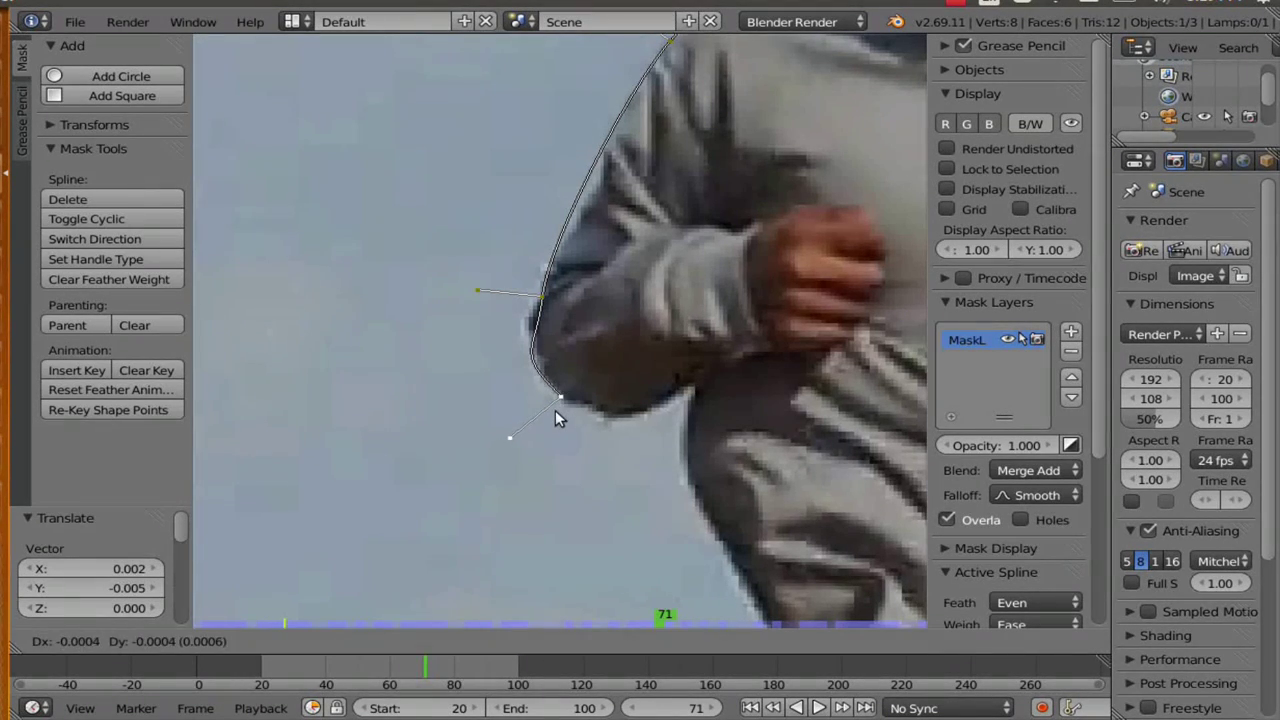
pyautogui.click(555, 410)
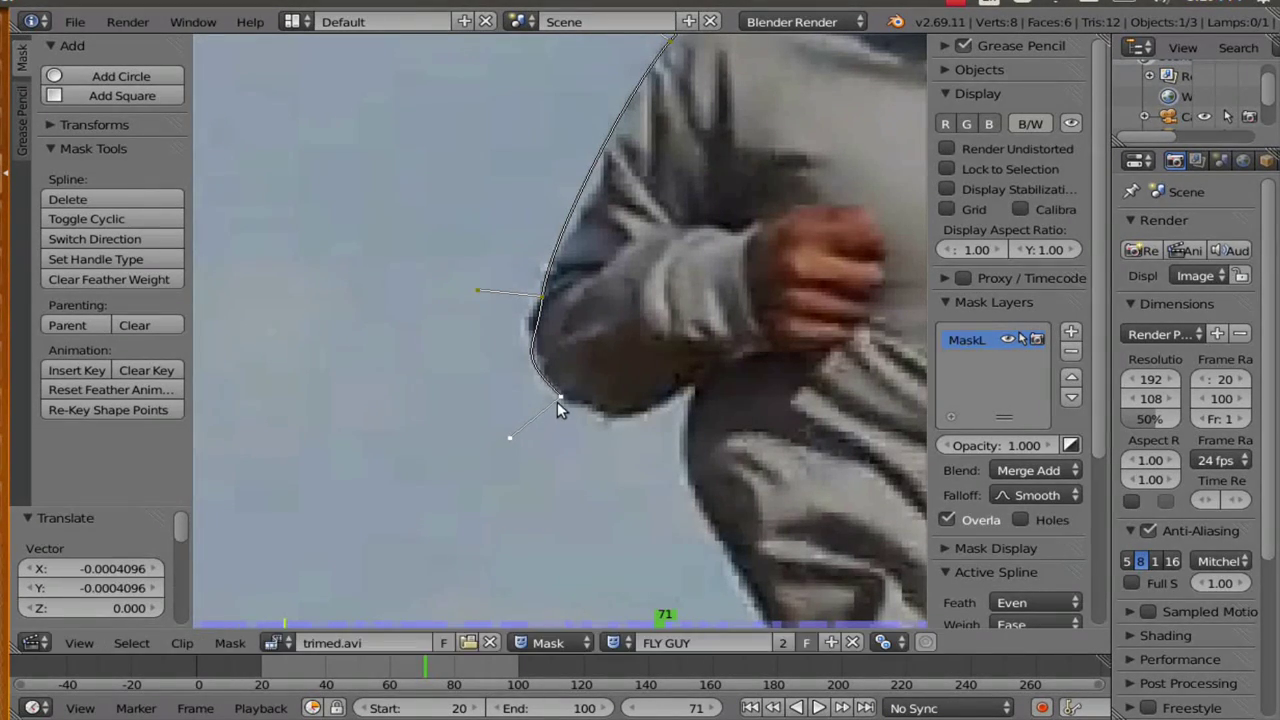
# Add a mask point where the forearm meets the torso, shift it inward, and pull its handle close to sharpen the corner.
pyautogui.keyDown('ctrl'); pyautogui.click(686, 396); pyautogui.keyUp('ctrl')
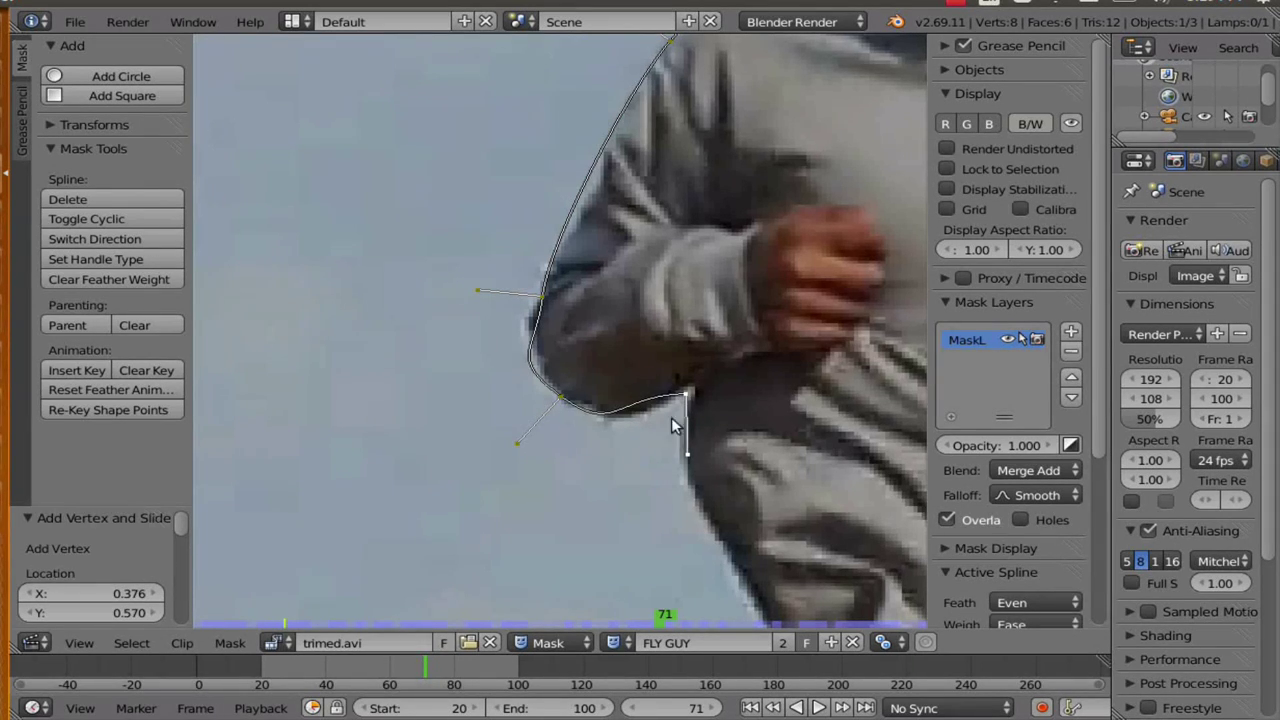
pyautogui.press('g')
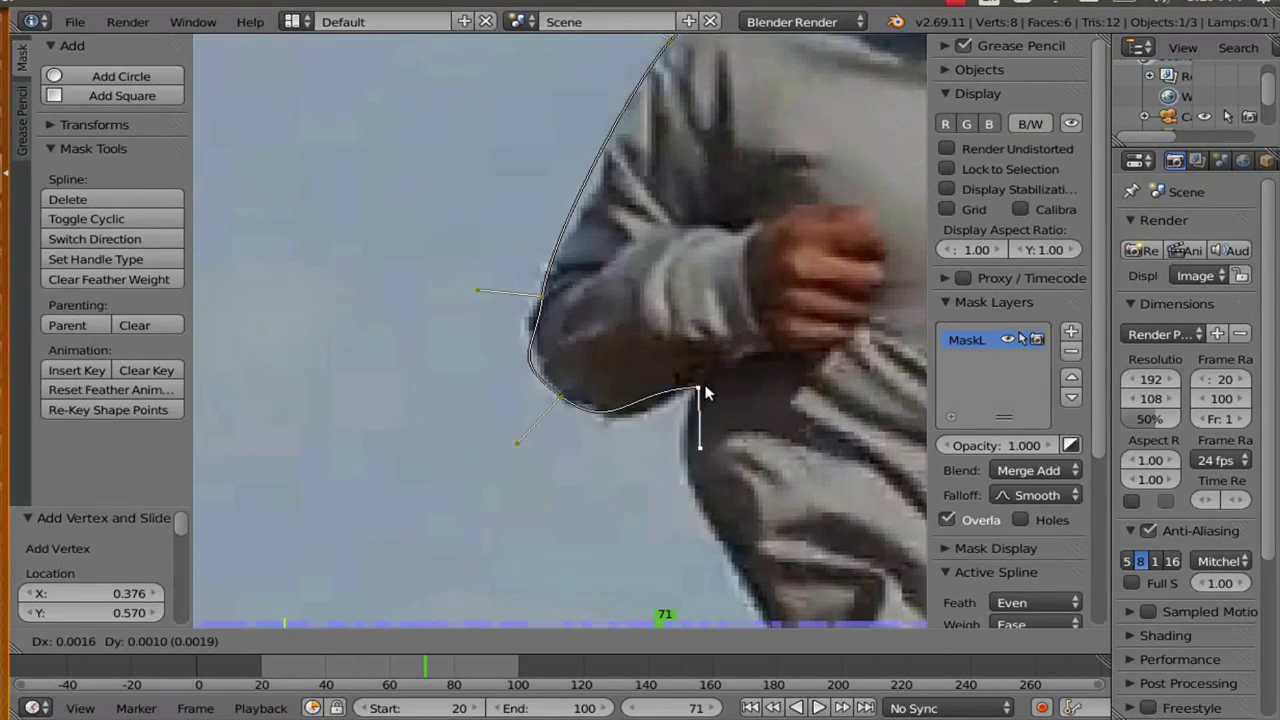
pyautogui.click(700, 392)
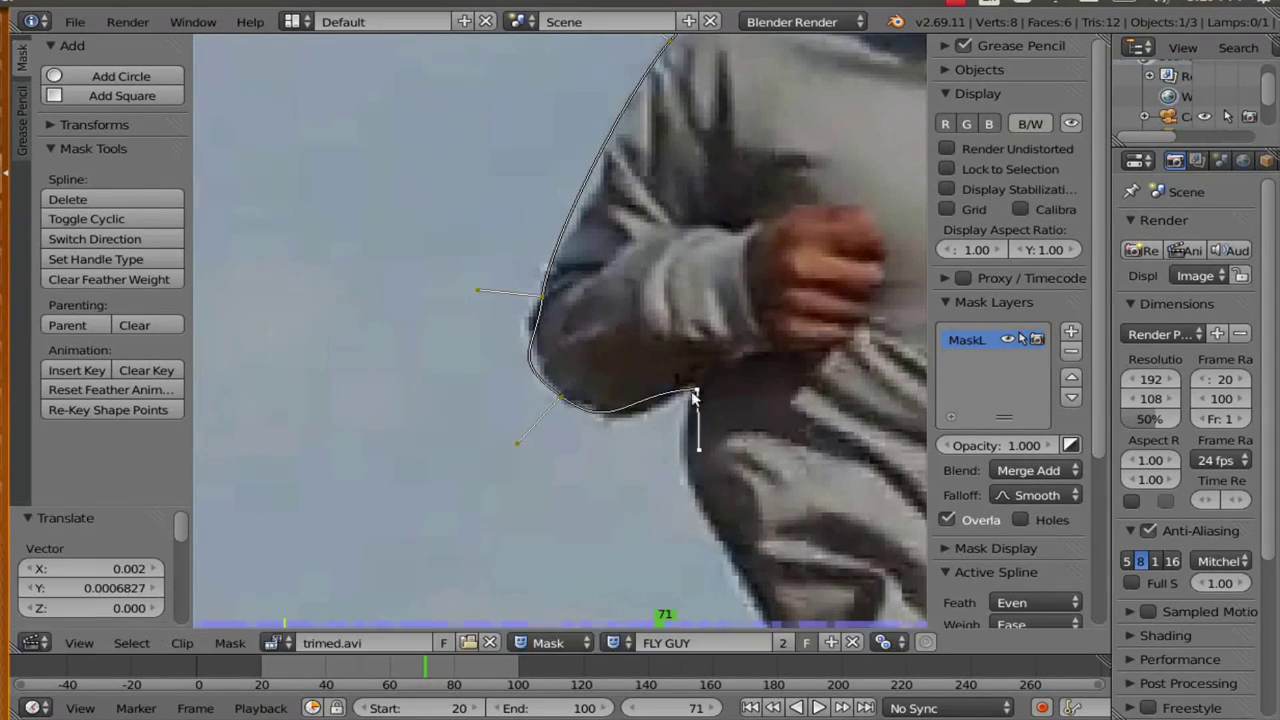
pyautogui.click(508, 442)
pyautogui.moveTo(711, 457); pyautogui.dragTo(641, 420, button='middle')
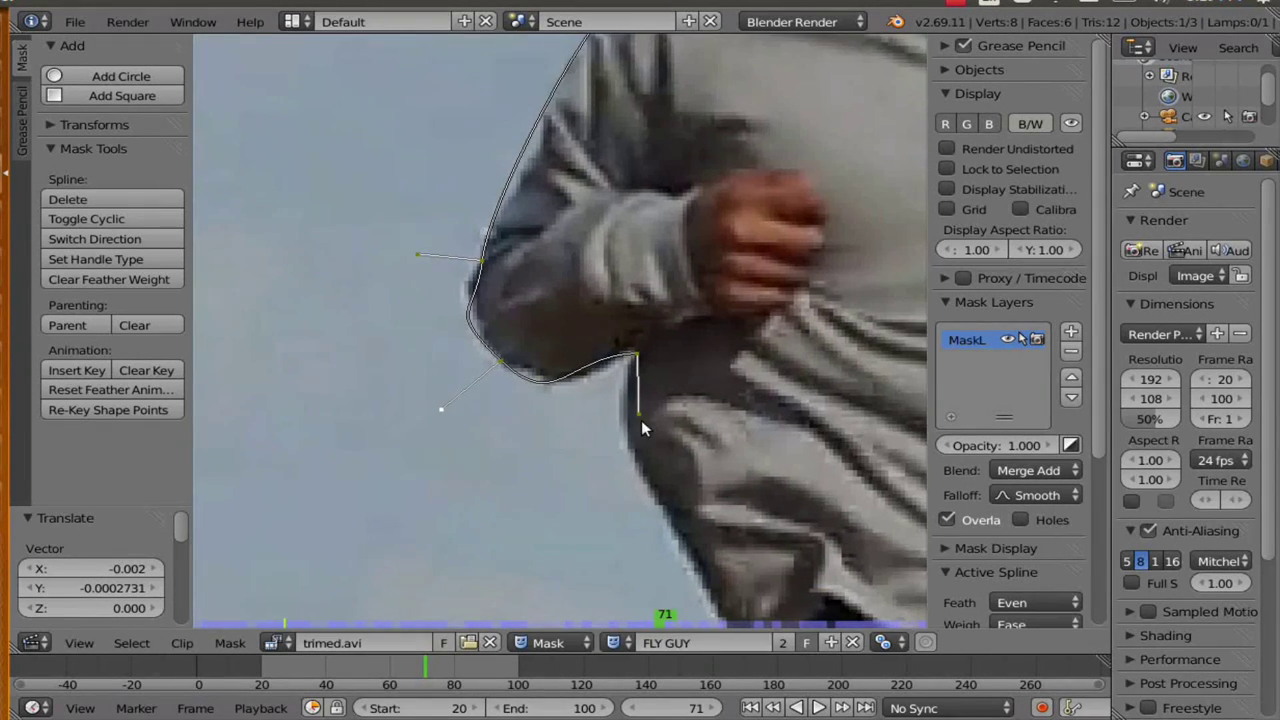
pyautogui.press('g')
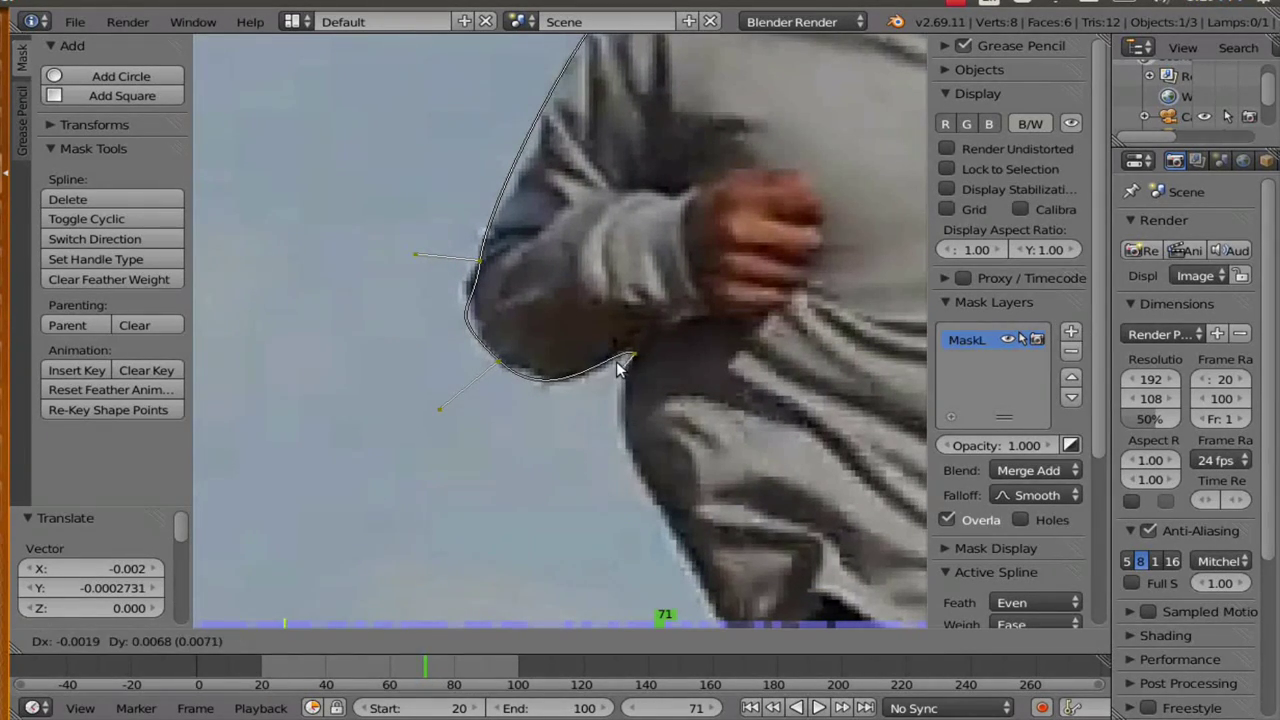
pyautogui.click(624, 360)
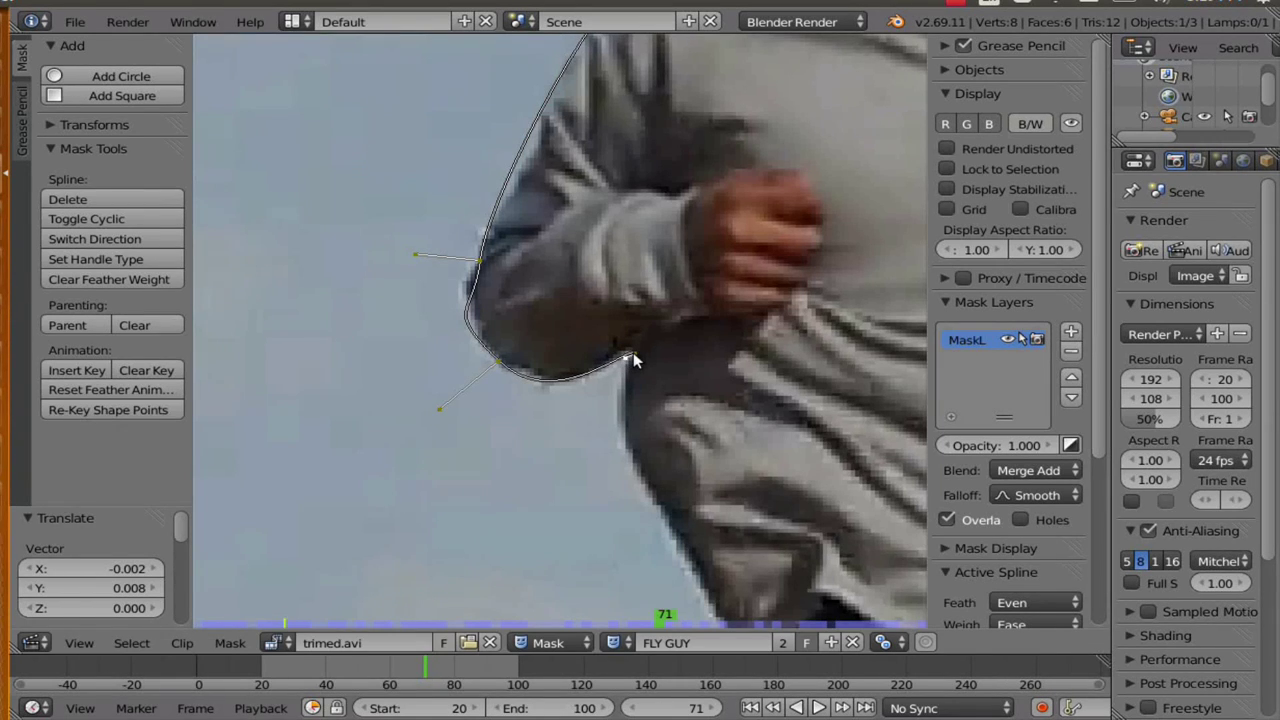
# Continue the mask outline down the left side of the torso with points below the forearm and near the shirt's hem, adjusting the upper point's handle.
pyautogui.keyDown('ctrl'); pyautogui.click(624, 436); pyautogui.keyUp('ctrl')
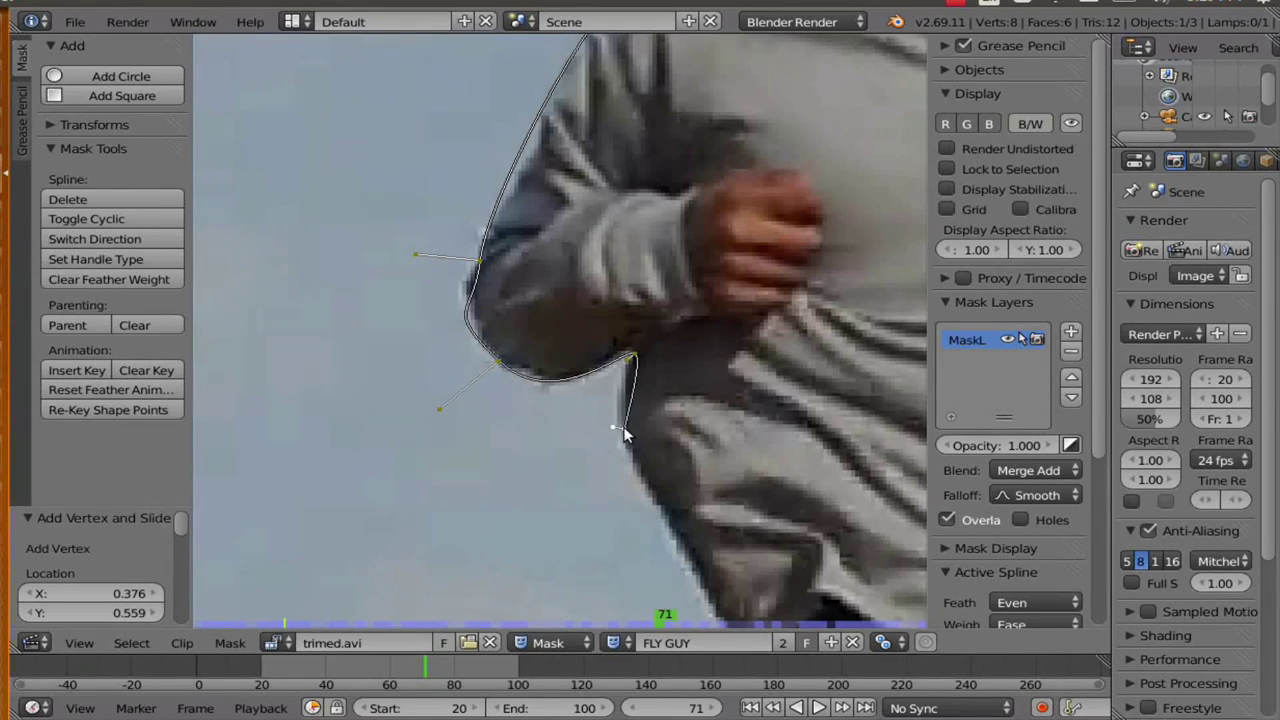
pyautogui.moveTo(624, 436); pyautogui.dragTo(600, 384, button='middle')
pyautogui.moveTo(588, 368); pyautogui.dragTo(580, 394, button='right')
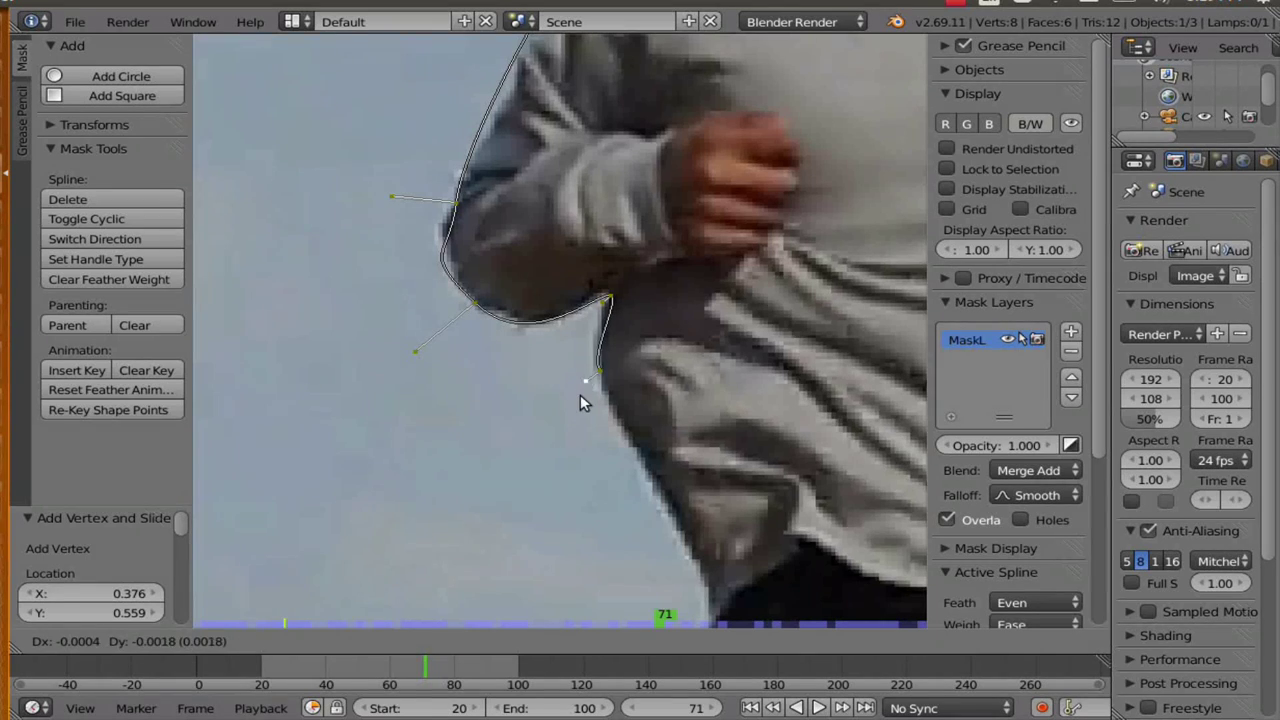
pyautogui.click(591, 388)
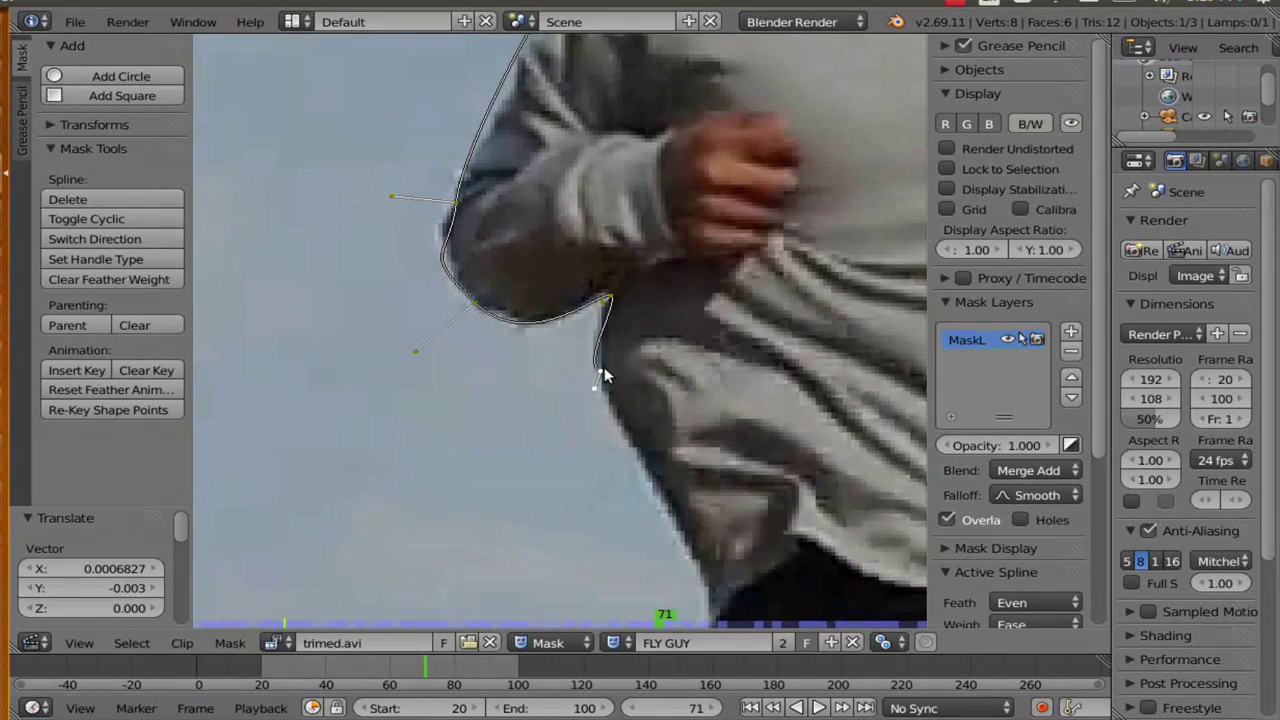
pyautogui.keyDown('ctrl'); pyautogui.click(699, 564); pyautogui.keyUp('ctrl')
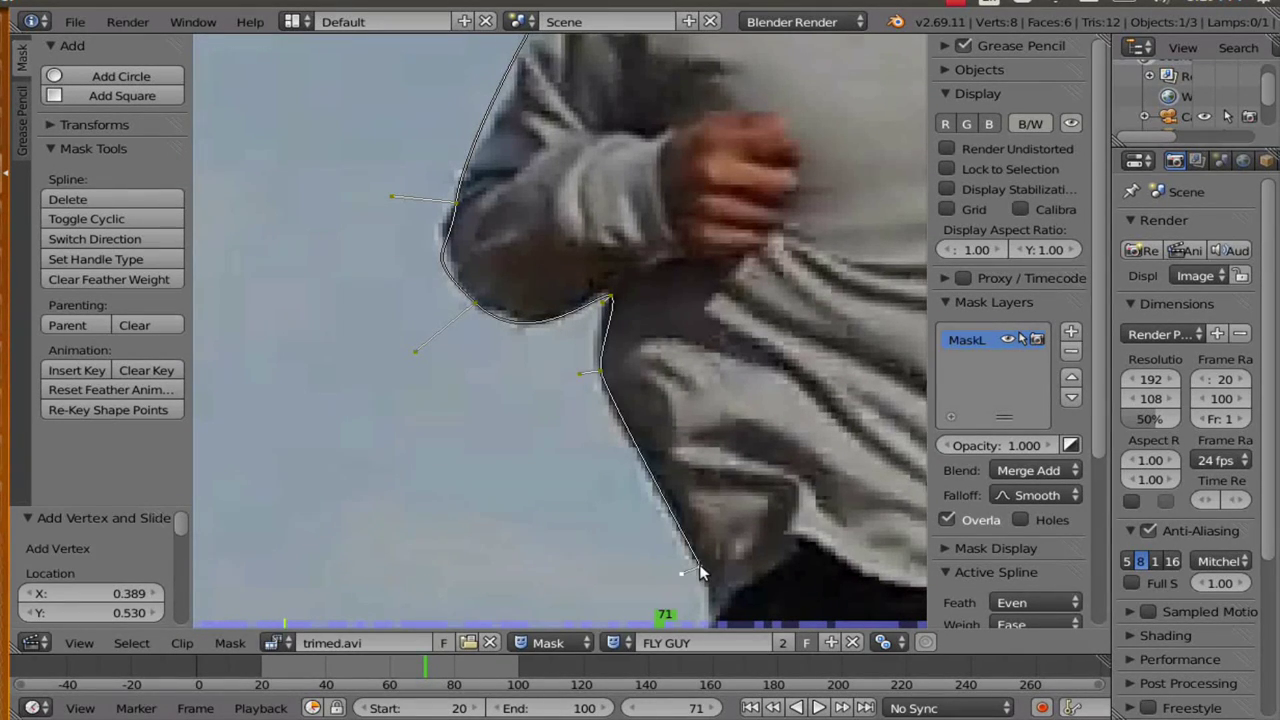
# Extend the mask outline down the left leg's outer edge with points at the hip, the thigh and below the knee.
pyautogui.moveTo(699, 564); pyautogui.dragTo(576, 298, button='middle')
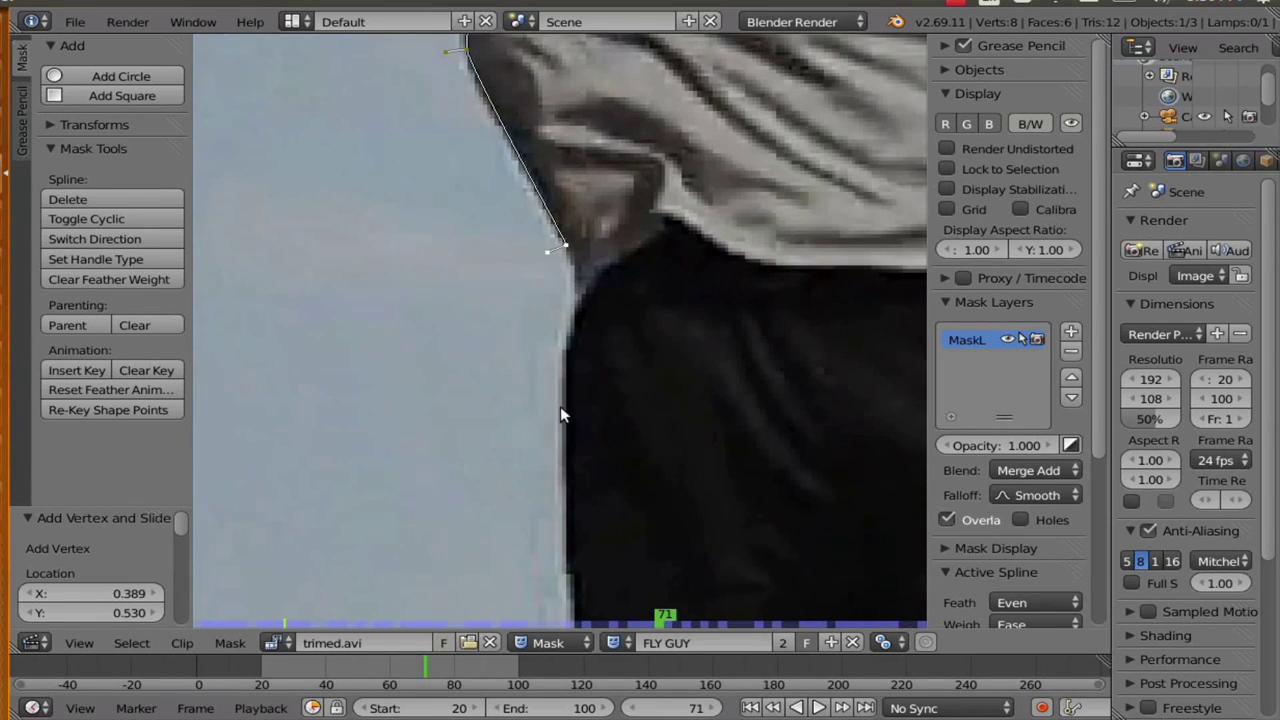
pyautogui.keyDown('ctrl'); pyautogui.click(562, 472); pyautogui.keyUp('ctrl')
pyautogui.moveTo(577, 564); pyautogui.dragTo(618, 323, button='middle')
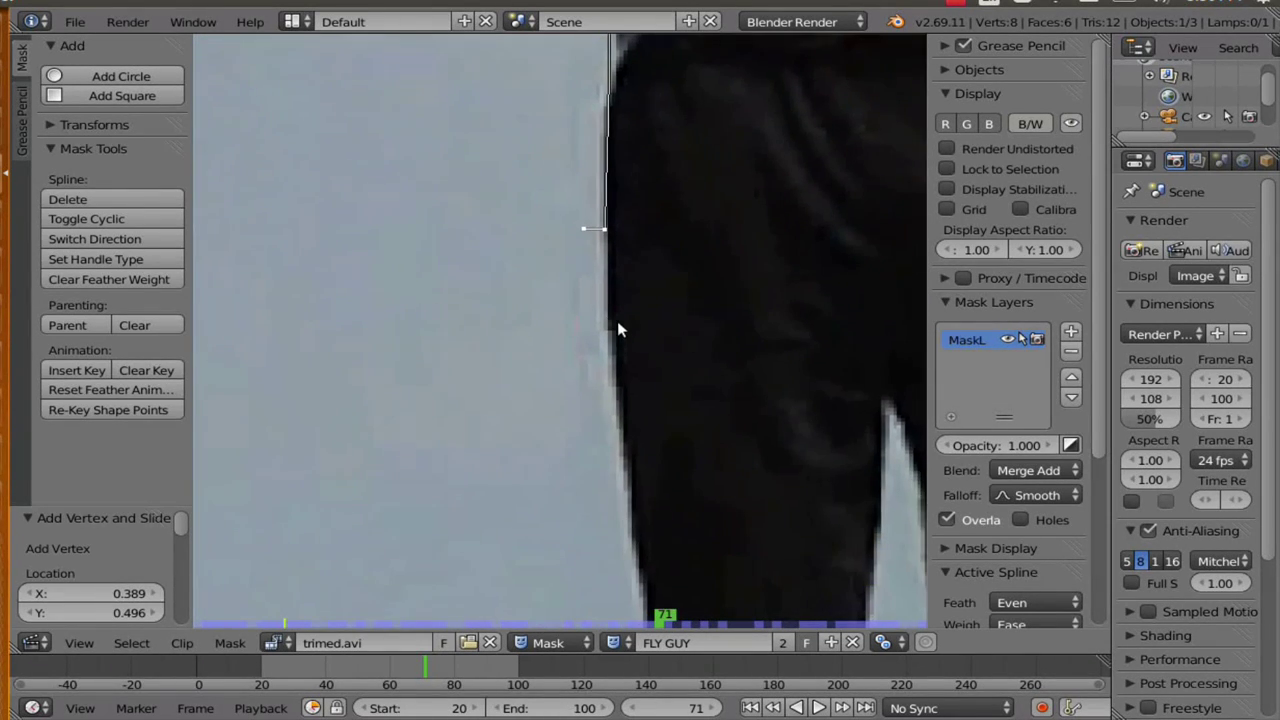
pyautogui.keyDown('ctrl'); pyautogui.click(627, 520); pyautogui.keyUp('ctrl')
pyautogui.moveTo(675, 535); pyautogui.dragTo(652, 203, button='middle')
pyautogui.scroll(-4, 665, 391)
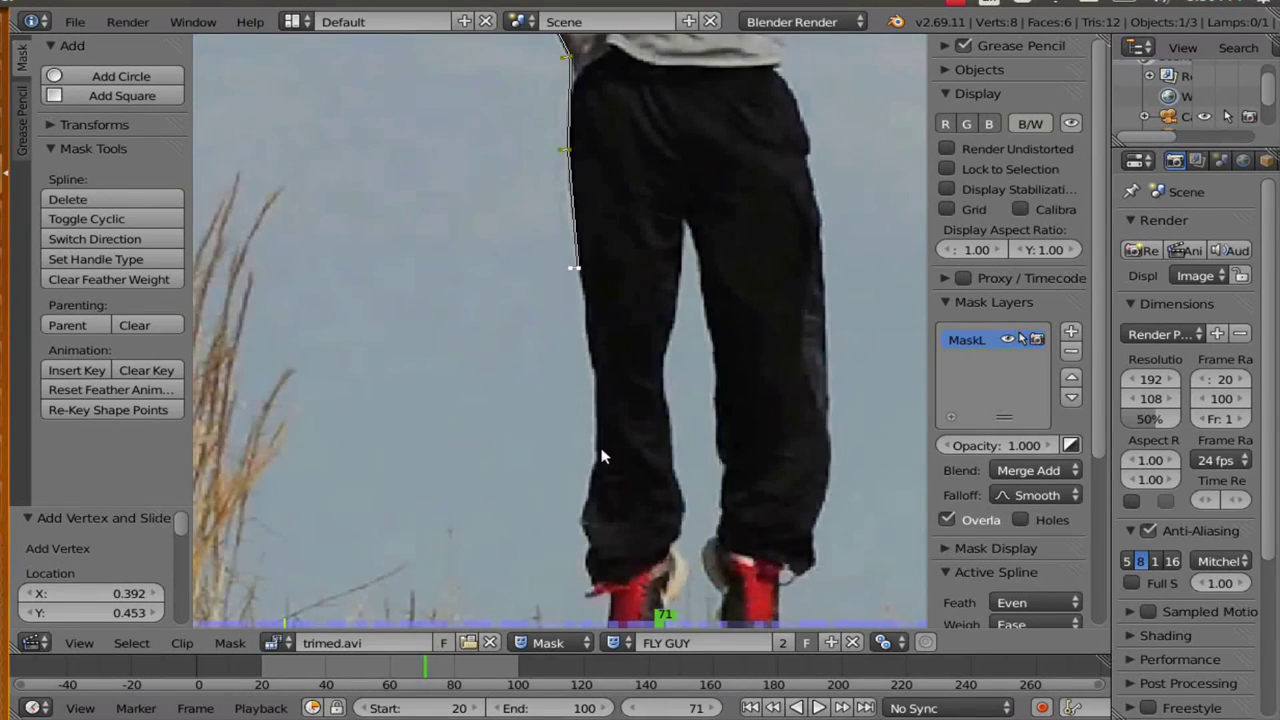
pyautogui.keyDown('ctrl'); pyautogui.click(597, 461); pyautogui.keyUp('ctrl')
pyautogui.moveTo(592, 492); pyautogui.dragTo(612, 340, button='middle')
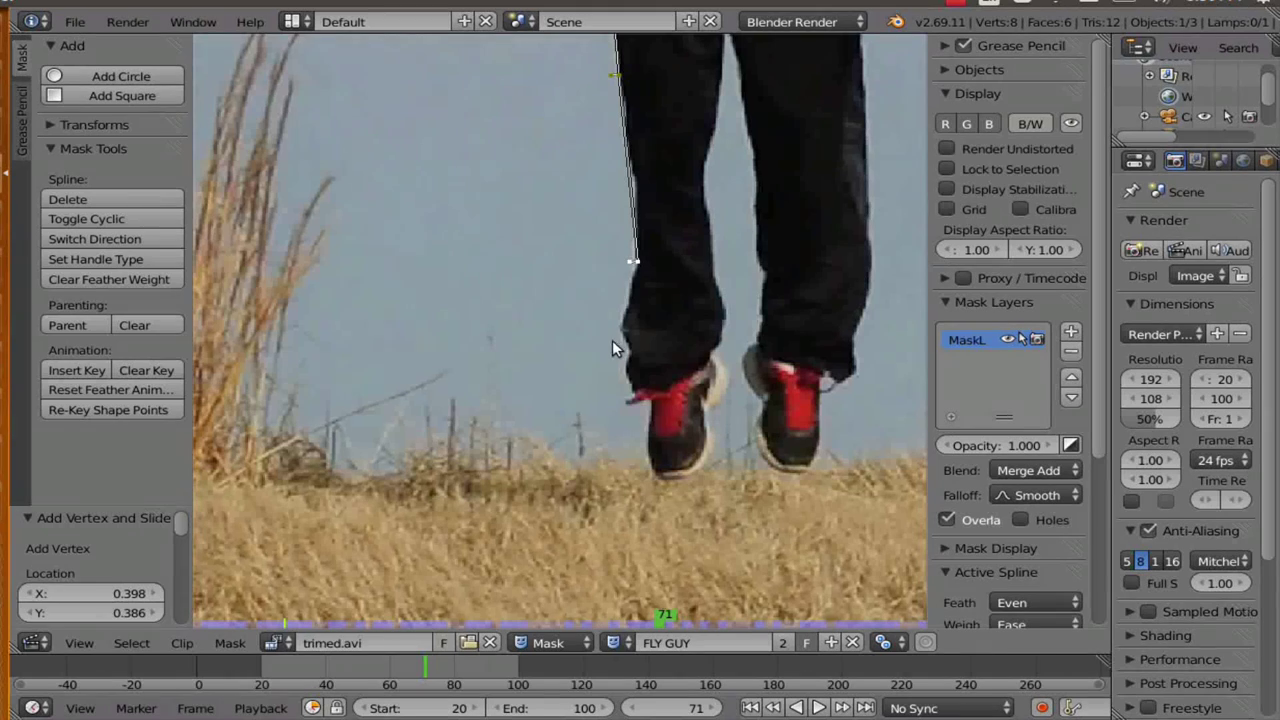
# Continue the outline around the left trouser cuff with two points, then add points at the shoe's ankle and outer toe.
pyautogui.keyDown('ctrl'); pyautogui.click(615, 331); pyautogui.keyUp('ctrl')
pyautogui.keyDown('ctrl'); pyautogui.click(619, 368); pyautogui.keyUp('ctrl')
pyautogui.keyDown('ctrl'); pyautogui.click(649, 404); pyautogui.keyUp('ctrl')
pyautogui.moveTo(634, 441); pyautogui.dragTo(618, 363, button='middle')
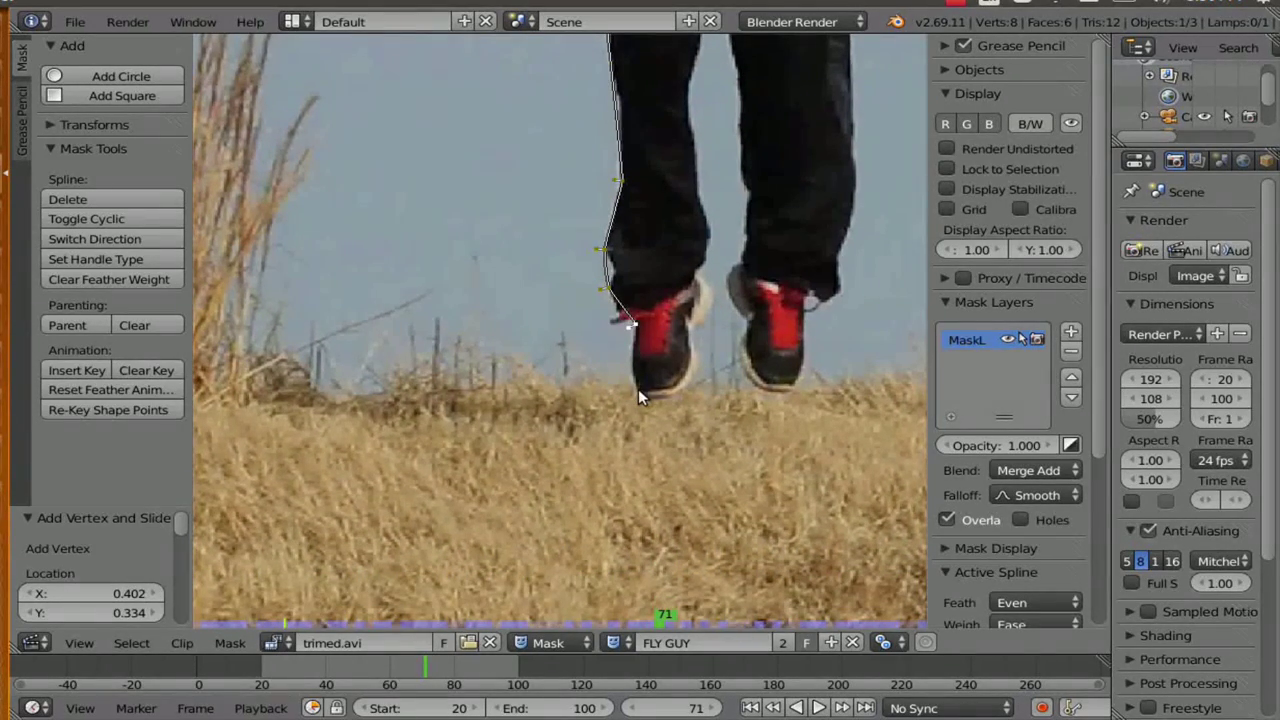
pyautogui.keyDown('ctrl'); pyautogui.click(632, 381); pyautogui.keyUp('ctrl')
pyautogui.scroll(2, 683, 426)
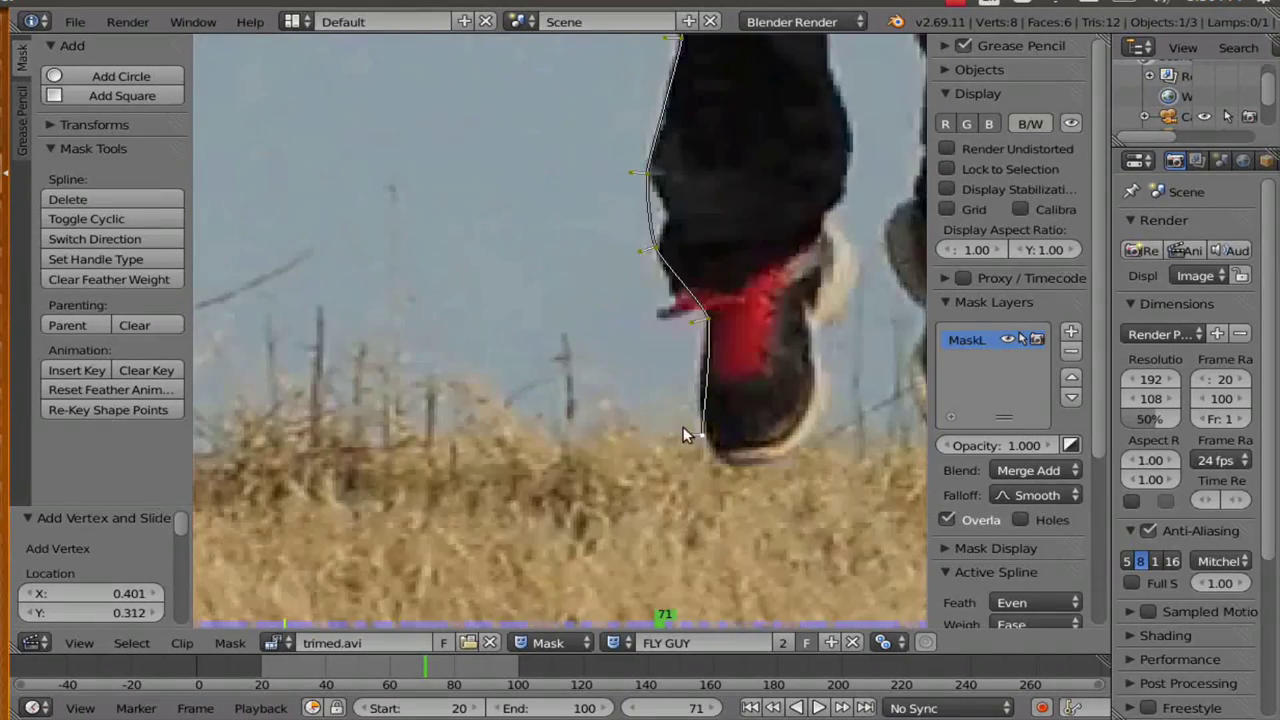
pyautogui.moveTo(683, 426); pyautogui.dragTo(523, 371, button='middle')
# Swing the left toe point's handle downward and nudge the ankle point slightly up and outward to fit the shoe.
pyautogui.press('g')
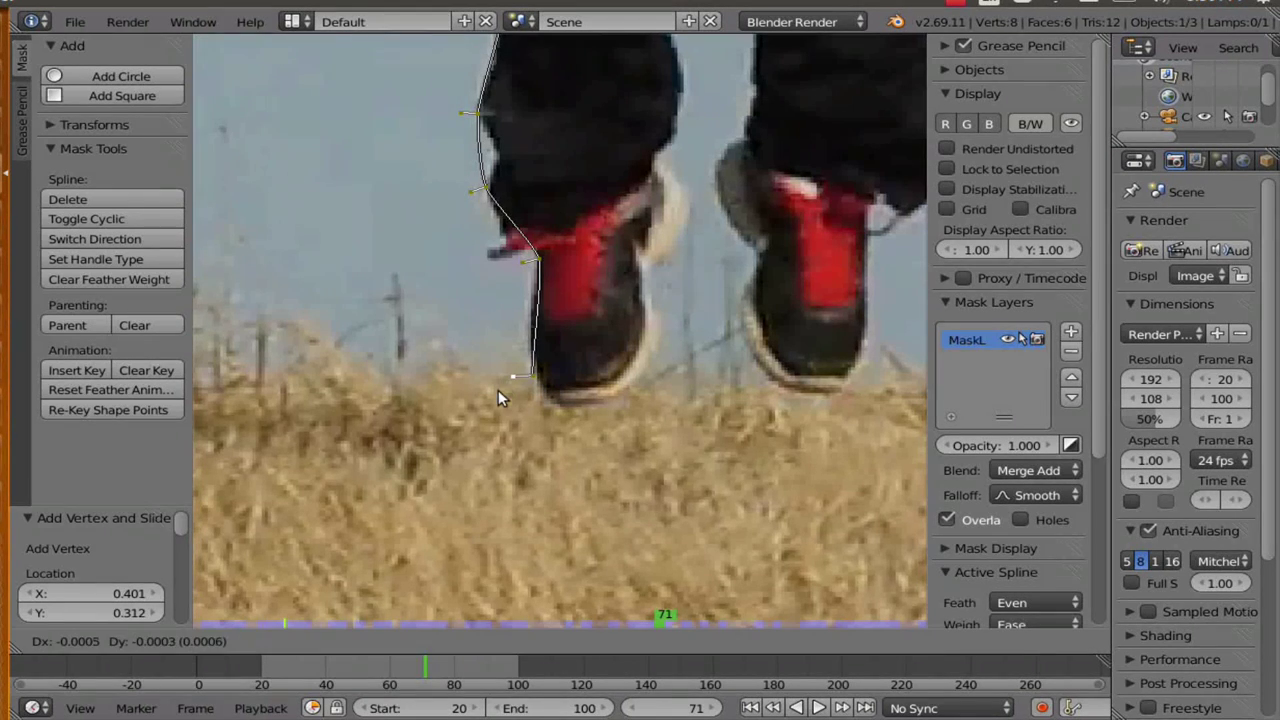
pyautogui.click(501, 394)
pyautogui.click(533, 262)
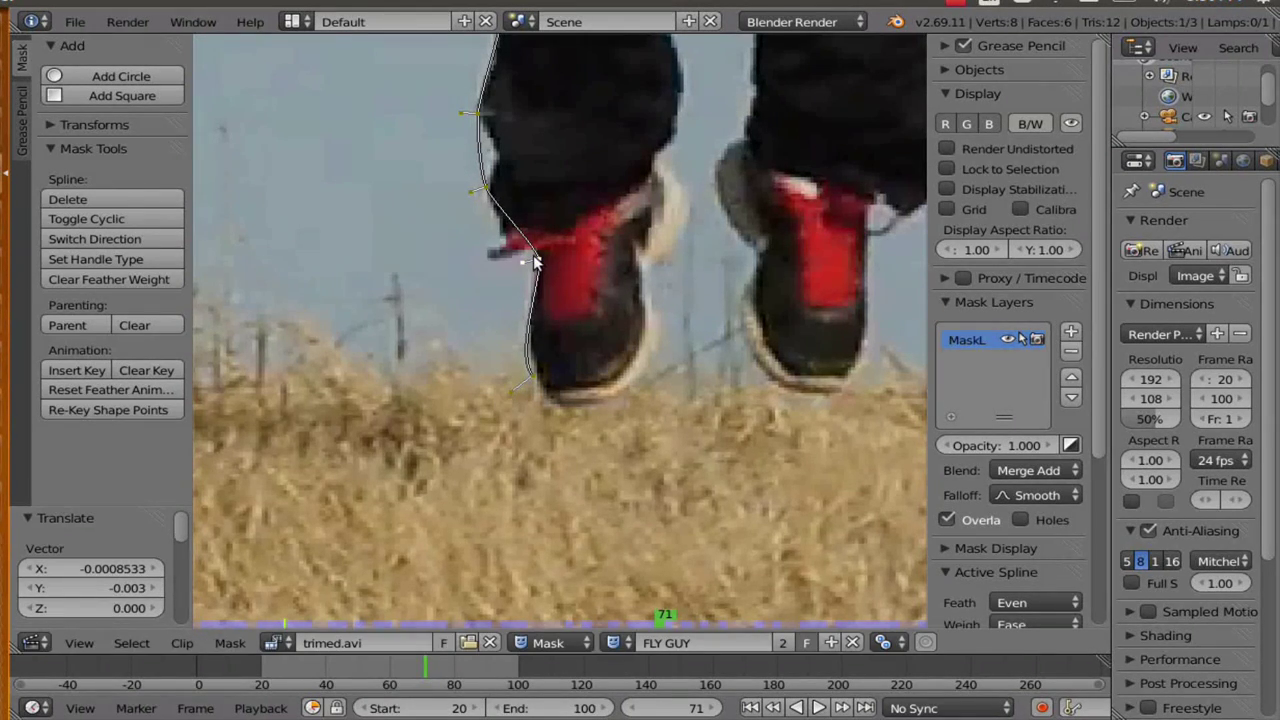
pyautogui.press('g')
pyautogui.click(529, 253)
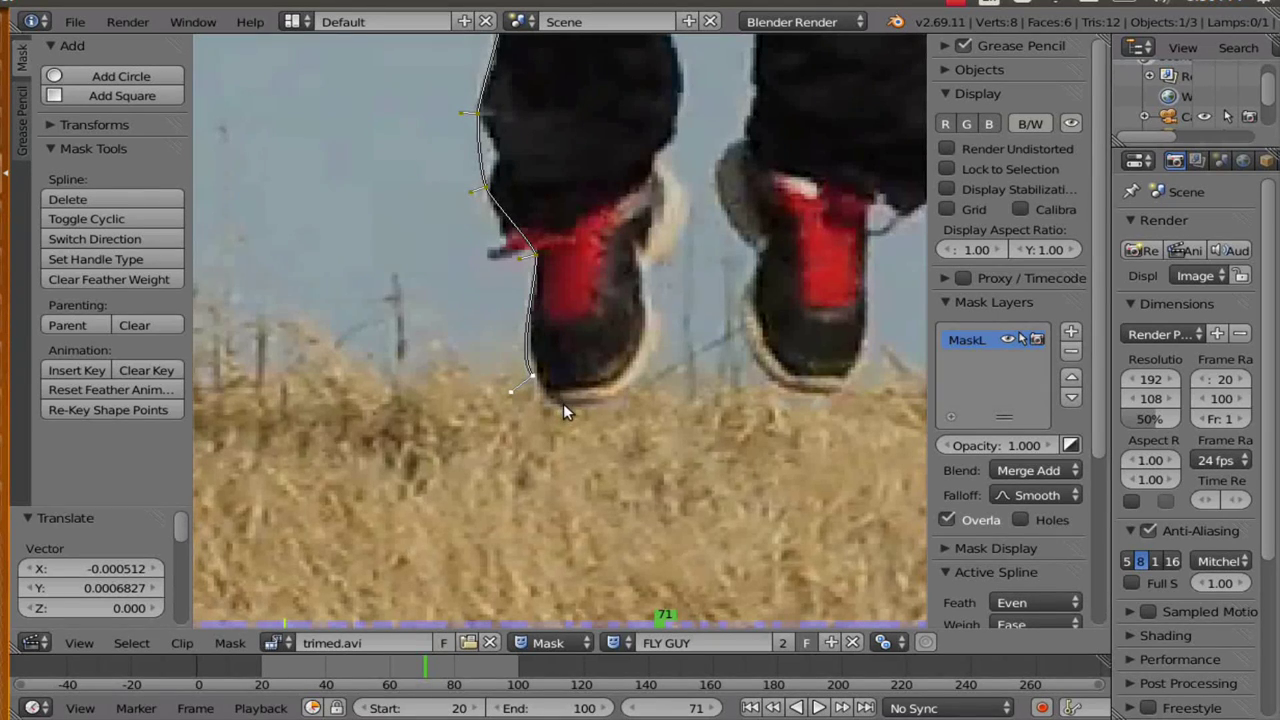
# Trace the left shoe's sole and inner side with curved mask points from beneath the toe up to the heel.
pyautogui.keyDown('ctrl'); pyautogui.moveTo(563, 404); pyautogui.dragTo(585, 422); pyautogui.keyUp('ctrl')
pyautogui.press('Escape')
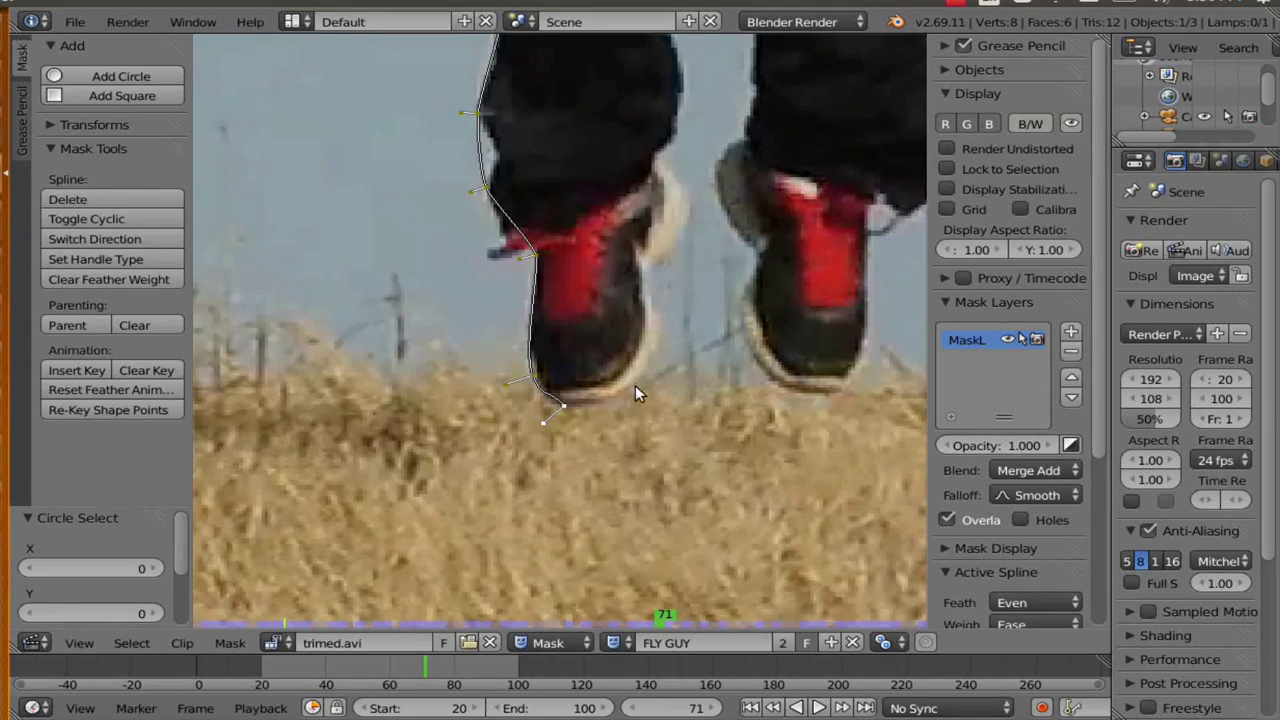
pyautogui.keyDown('ctrl'); pyautogui.moveTo(640, 373); pyautogui.dragTo(656, 380); pyautogui.keyUp('ctrl')
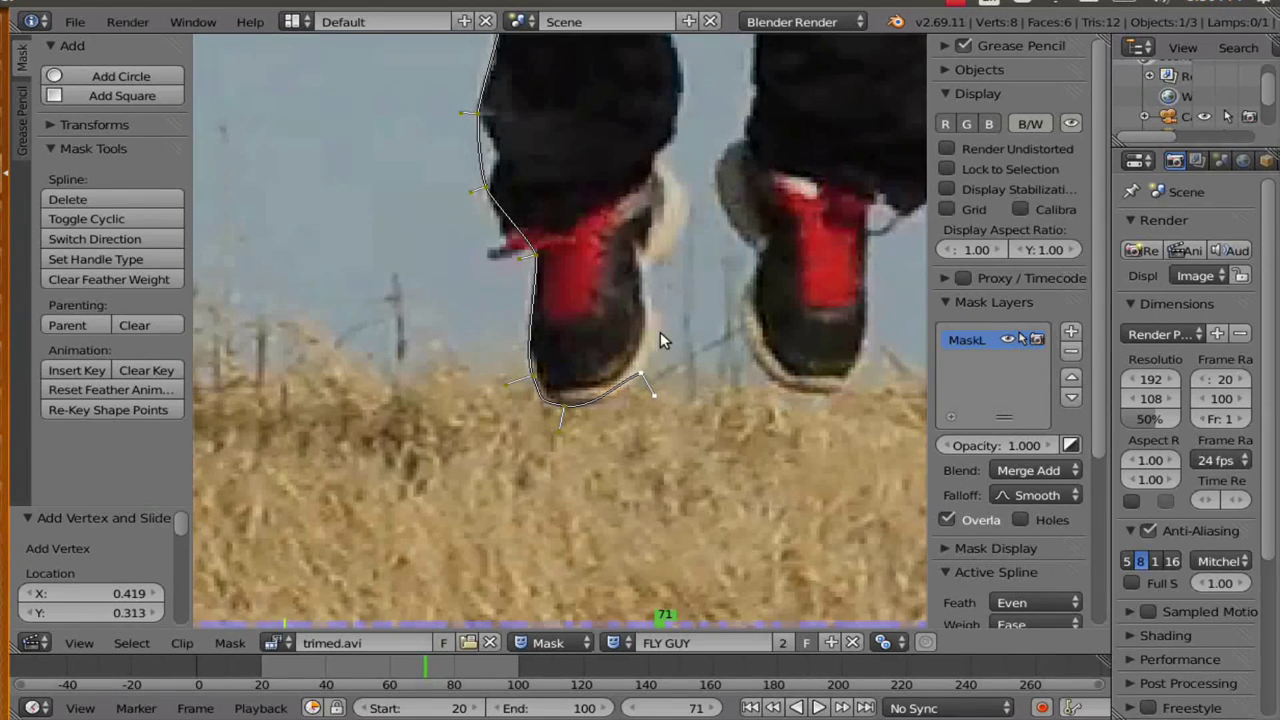
pyautogui.keyDown('ctrl'); pyautogui.click(660, 334); pyautogui.keyUp('ctrl')
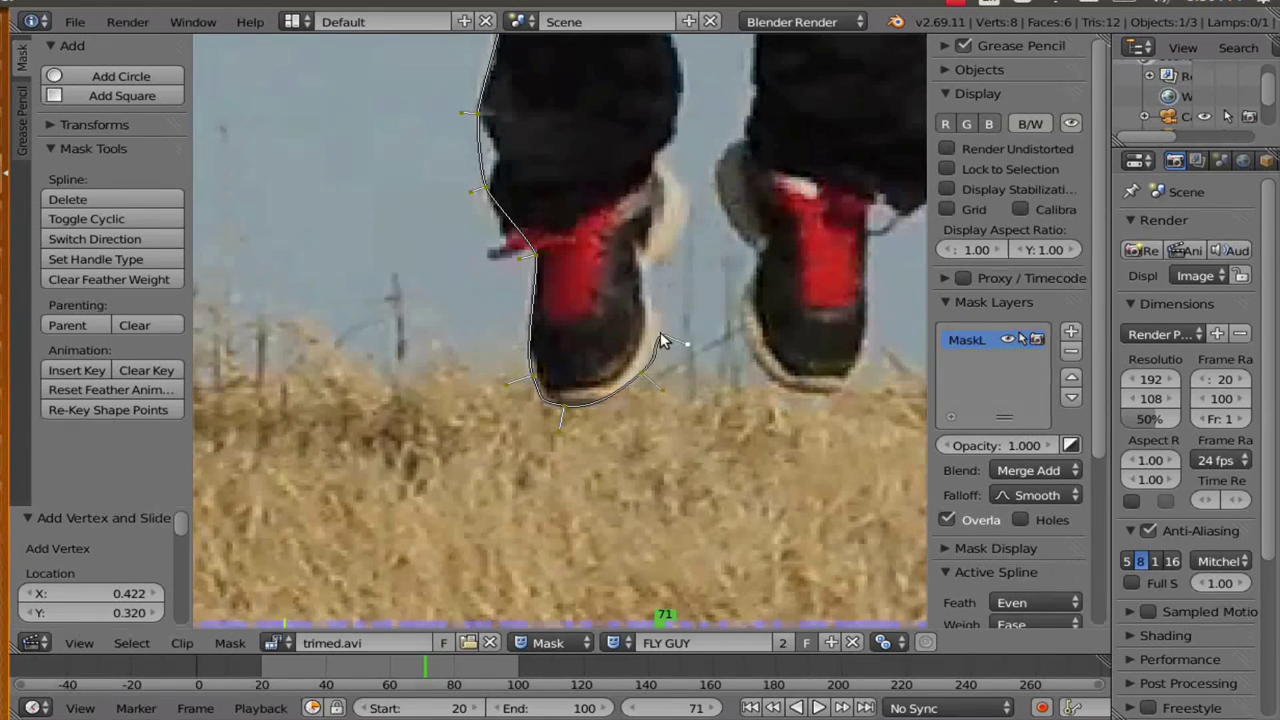
pyautogui.keyDown('ctrl'); pyautogui.click(647, 270); pyautogui.keyUp('ctrl')
pyautogui.scroll(2, 686, 200)
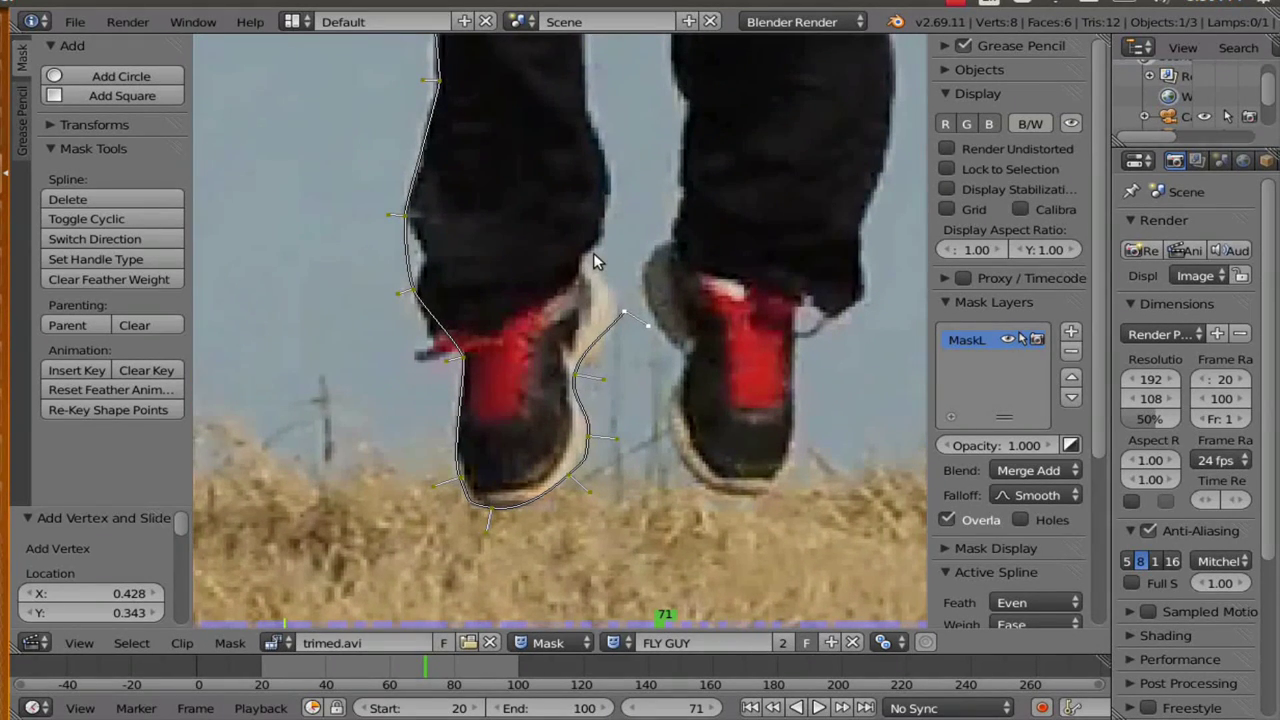
# Continue the outline up the left leg's inner edge with points at the top of the heel, the calf and the knee.
pyautogui.keyDown('ctrl'); pyautogui.click(594, 258); pyautogui.keyUp('ctrl')
pyautogui.keyDown('ctrl'); pyautogui.click(611, 169); pyautogui.keyUp('ctrl')
pyautogui.moveTo(614, 160); pyautogui.dragTo(594, 373, button='middle')
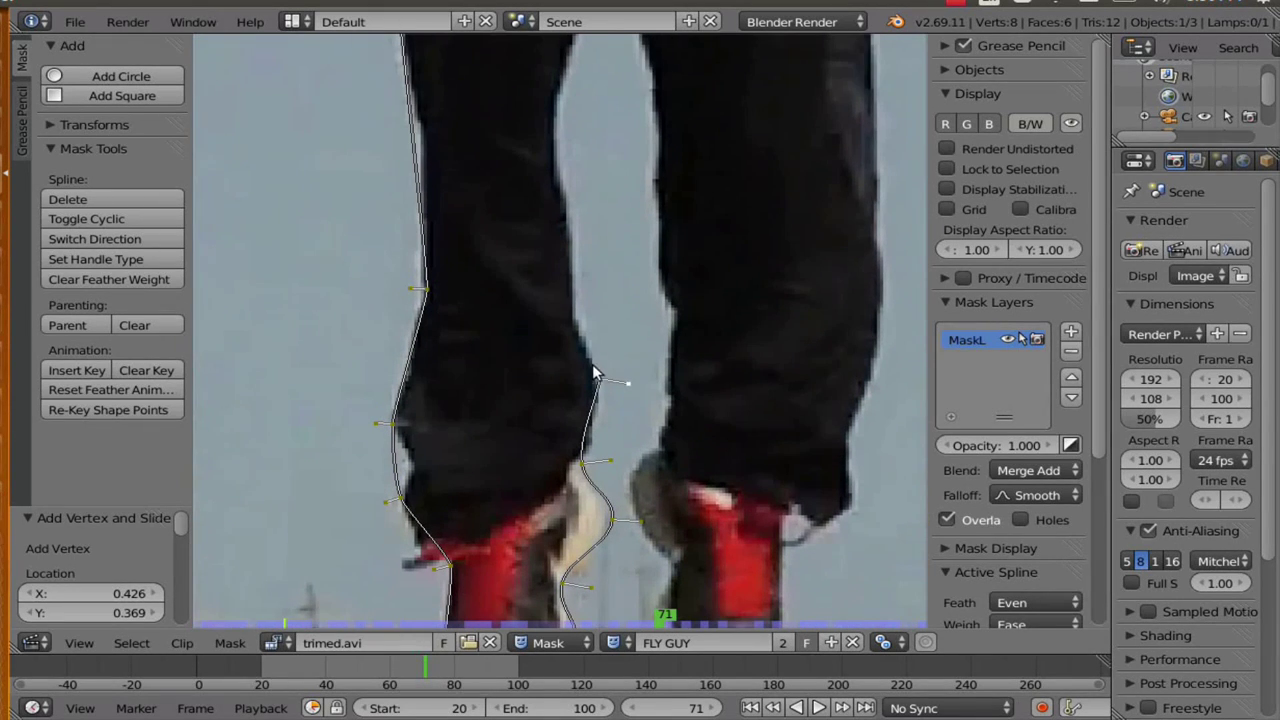
pyautogui.keyDown('ctrl'); pyautogui.click(557, 110); pyautogui.keyUp('ctrl')
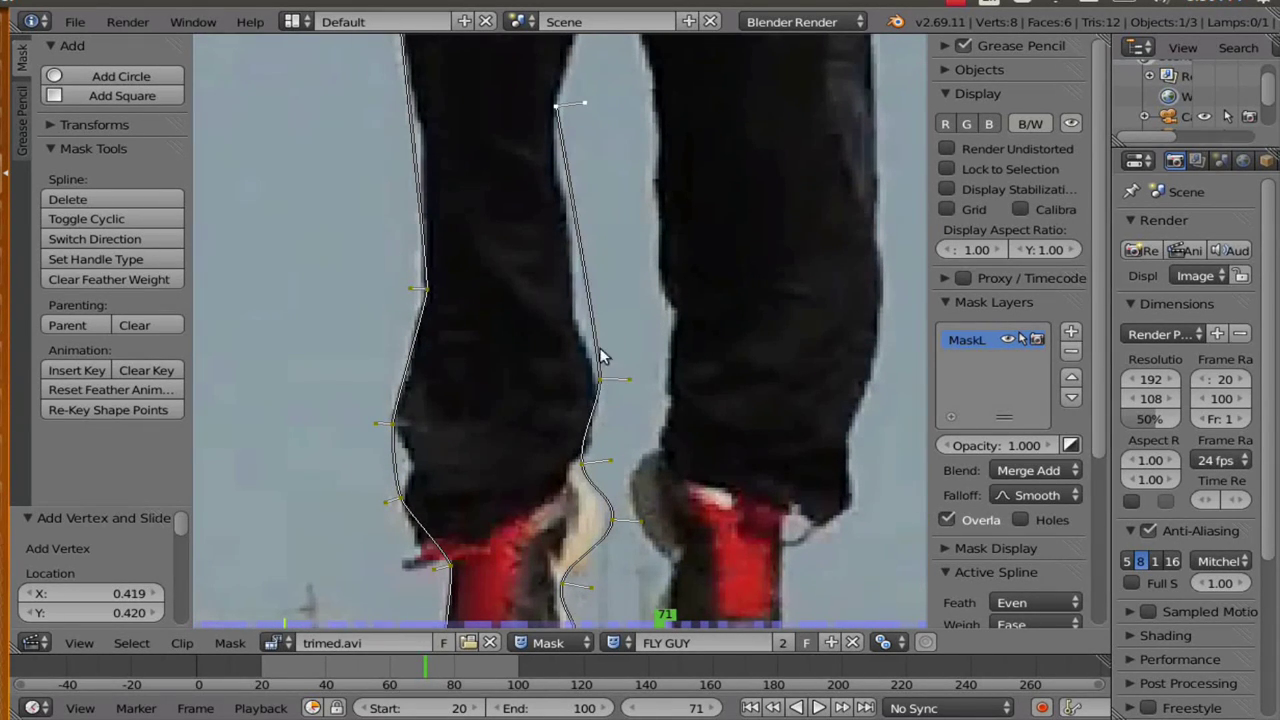
# Move the inner calf point onto the trouser edge and lengthen the handles of the calf, inner knee and outer thigh points.
pyautogui.moveTo(631, 375); pyautogui.dragTo(589, 376, button='right')
pyautogui.click(659, 362)
pyautogui.click(590, 376)
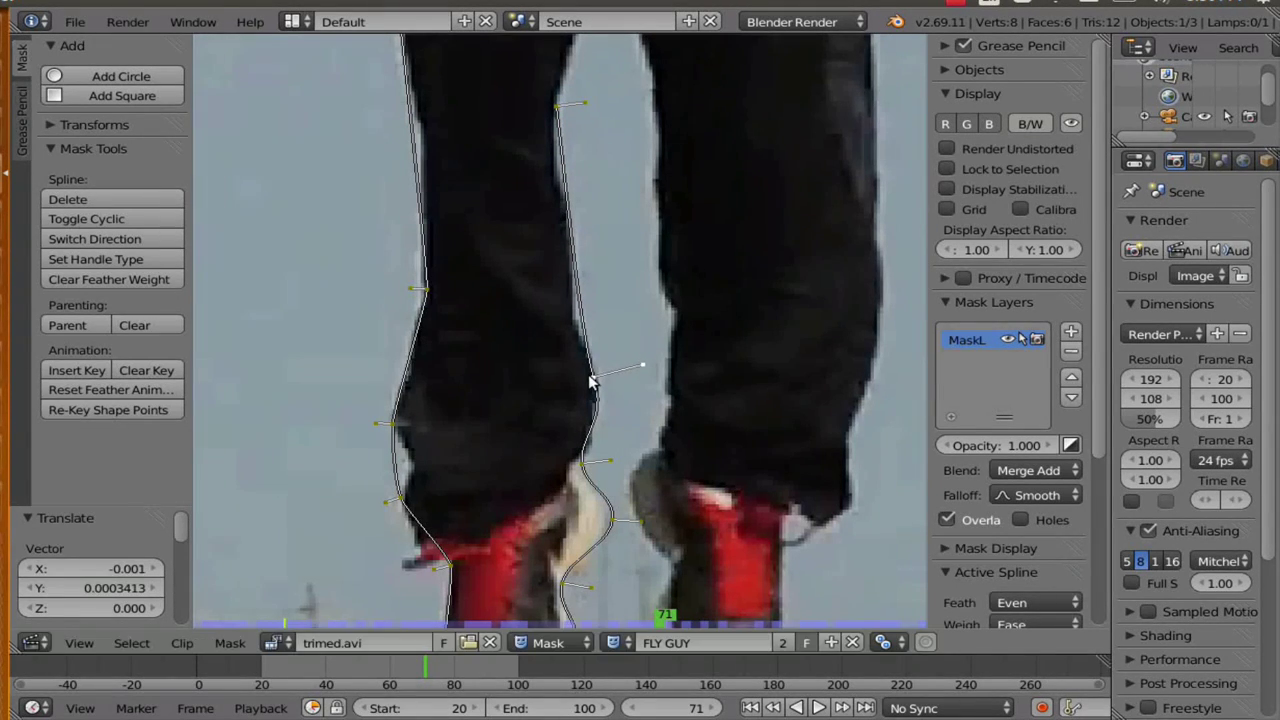
pyautogui.moveTo(634, 156); pyautogui.dragTo(660, 351, button='middle')
pyautogui.moveTo(621, 287); pyautogui.dragTo(639, 301, button='right')
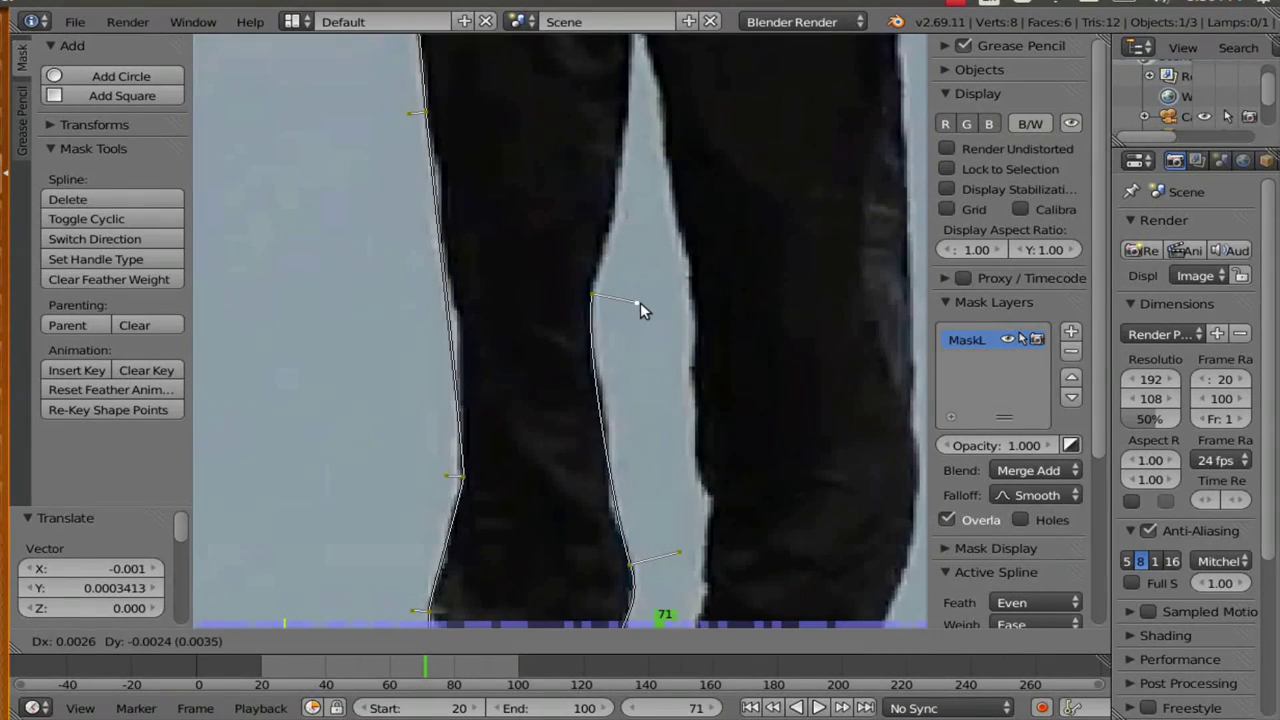
pyautogui.click(640, 302)
pyautogui.moveTo(651, 268); pyautogui.dragTo(640, 394, button='middle')
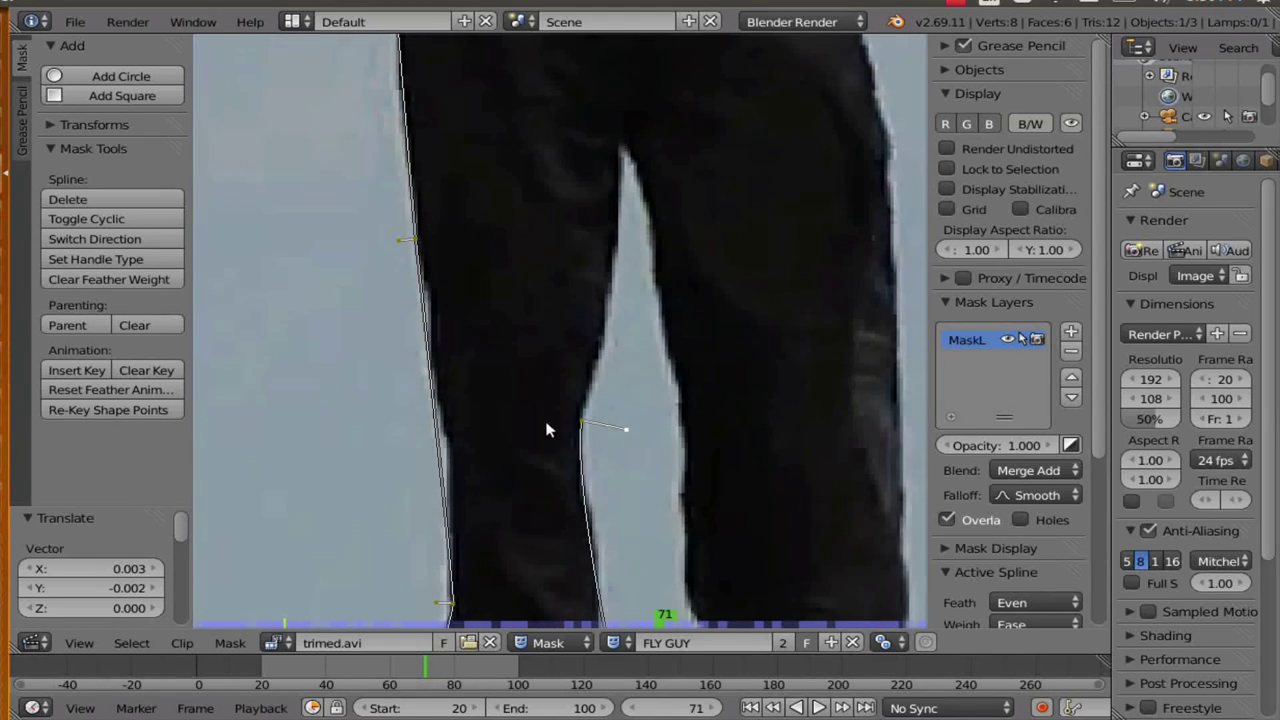
pyautogui.moveTo(400, 240); pyautogui.dragTo(379, 254, button='right')
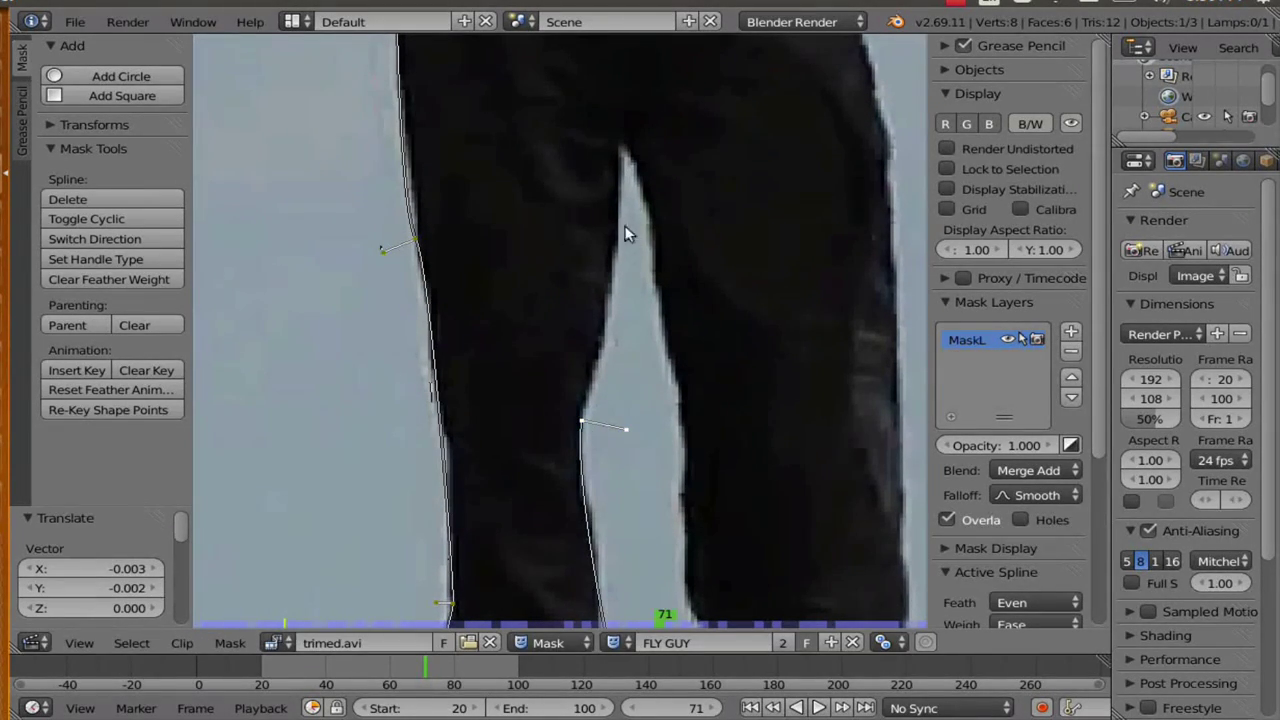
# Add a mask point at the crotch, pull its handle close to sharpen the corner, and tweak the inner knee point's handle.
pyautogui.keyDown('ctrl'); pyautogui.click(626, 158); pyautogui.keyUp('ctrl')
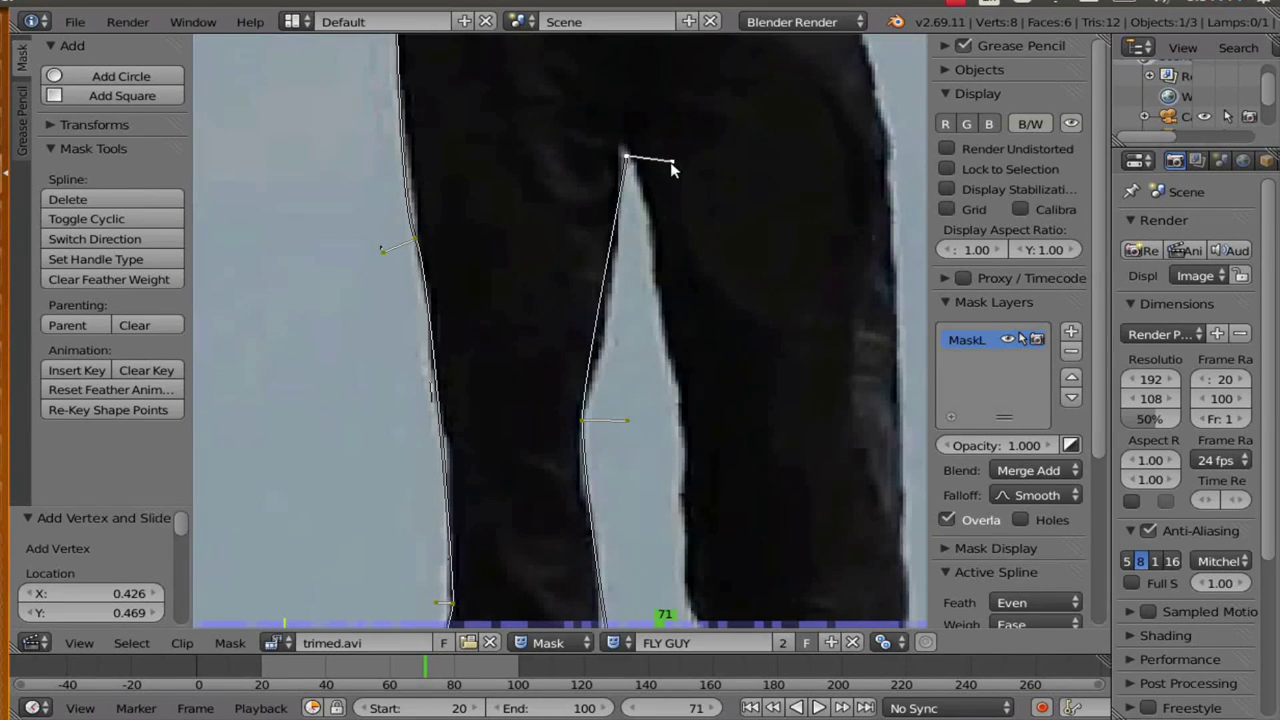
pyautogui.moveTo(650, 175); pyautogui.dragTo(622, 172, button='right')
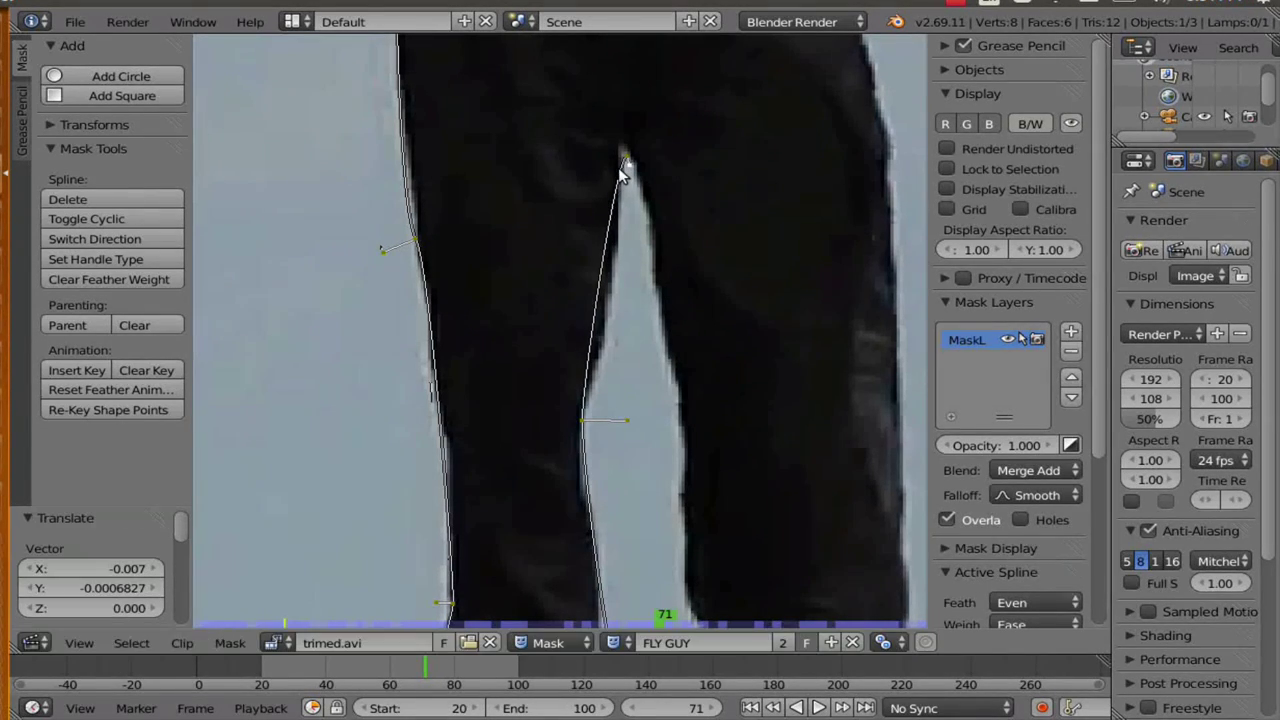
pyautogui.moveTo(620, 434)
pyautogui.mouseDown(button='right')
pyautogui.moveTo(618, 445)
pyautogui.moveTo(623, 433)
pyautogui.mouseUp(button='right')
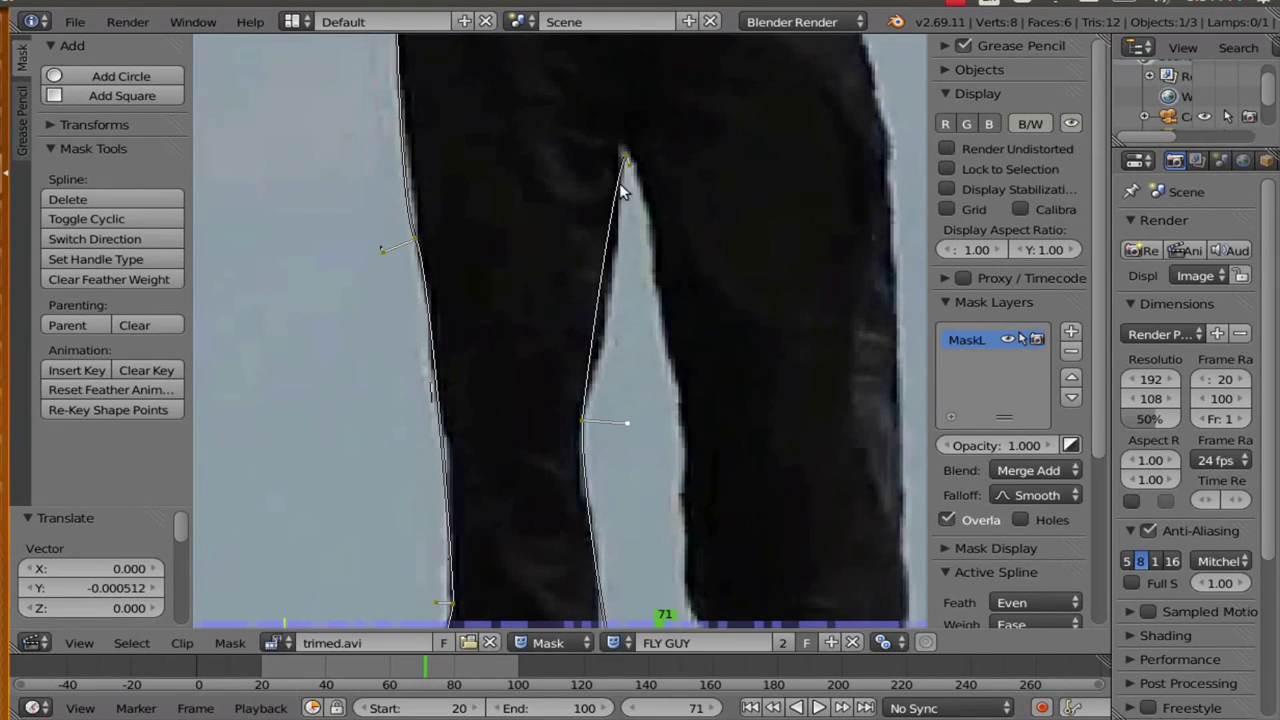
pyautogui.rightClick(627, 159)
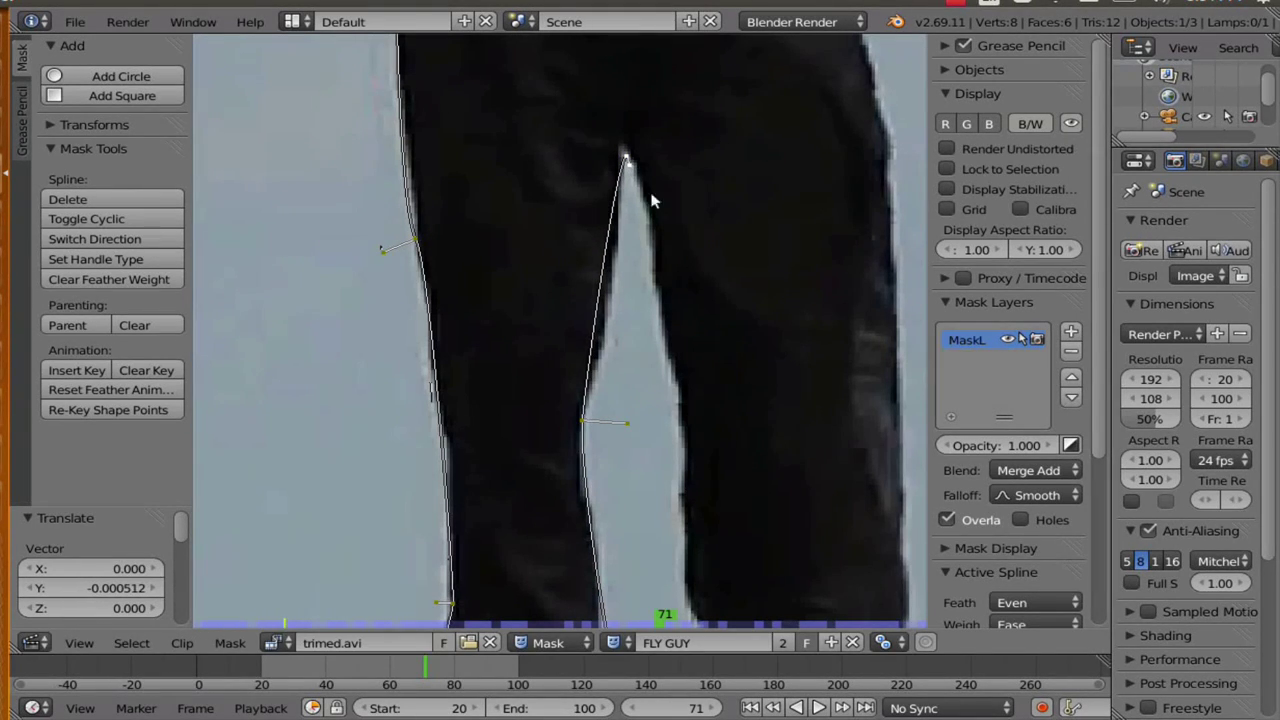
# Extend the outline down the right leg's inner edge and around the back of the right shoe's heel.
pyautogui.keyDown('ctrl'); pyautogui.click(678, 400); pyautogui.keyUp('ctrl')
pyautogui.moveTo(680, 486); pyautogui.dragTo(631, 321, button='middle')
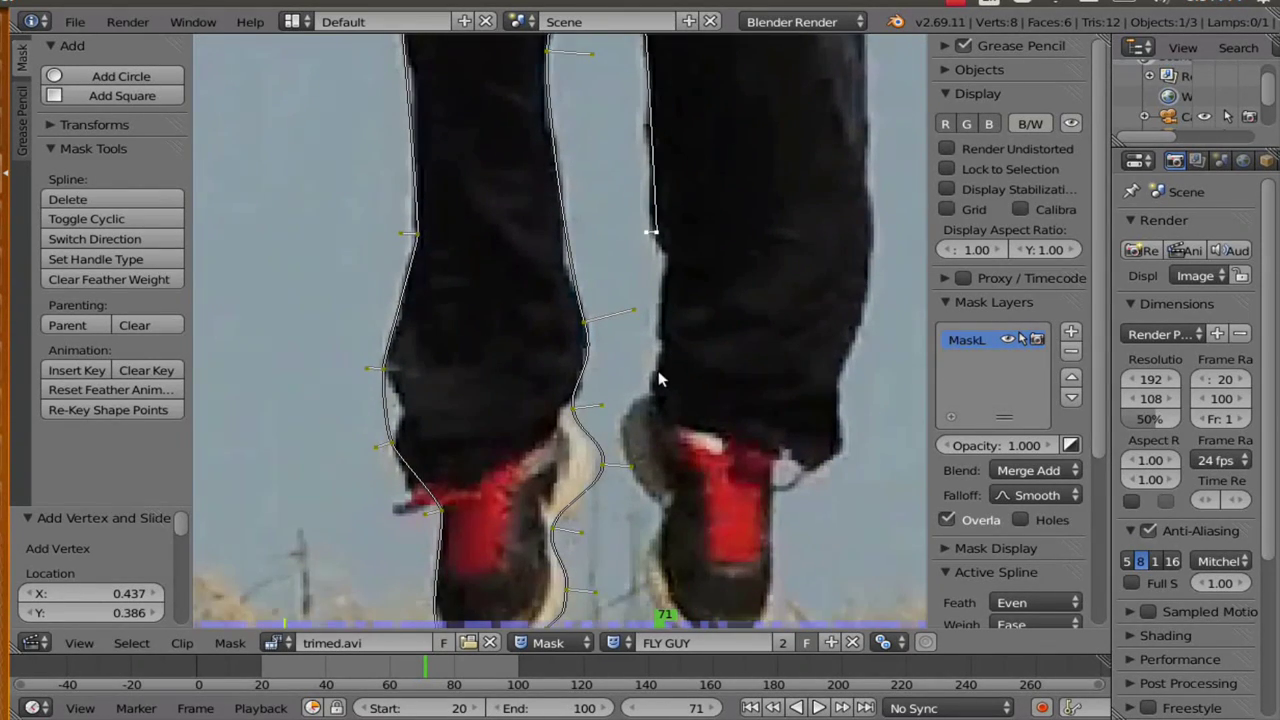
pyautogui.keyDown('ctrl'); pyautogui.click(659, 343); pyautogui.keyUp('ctrl')
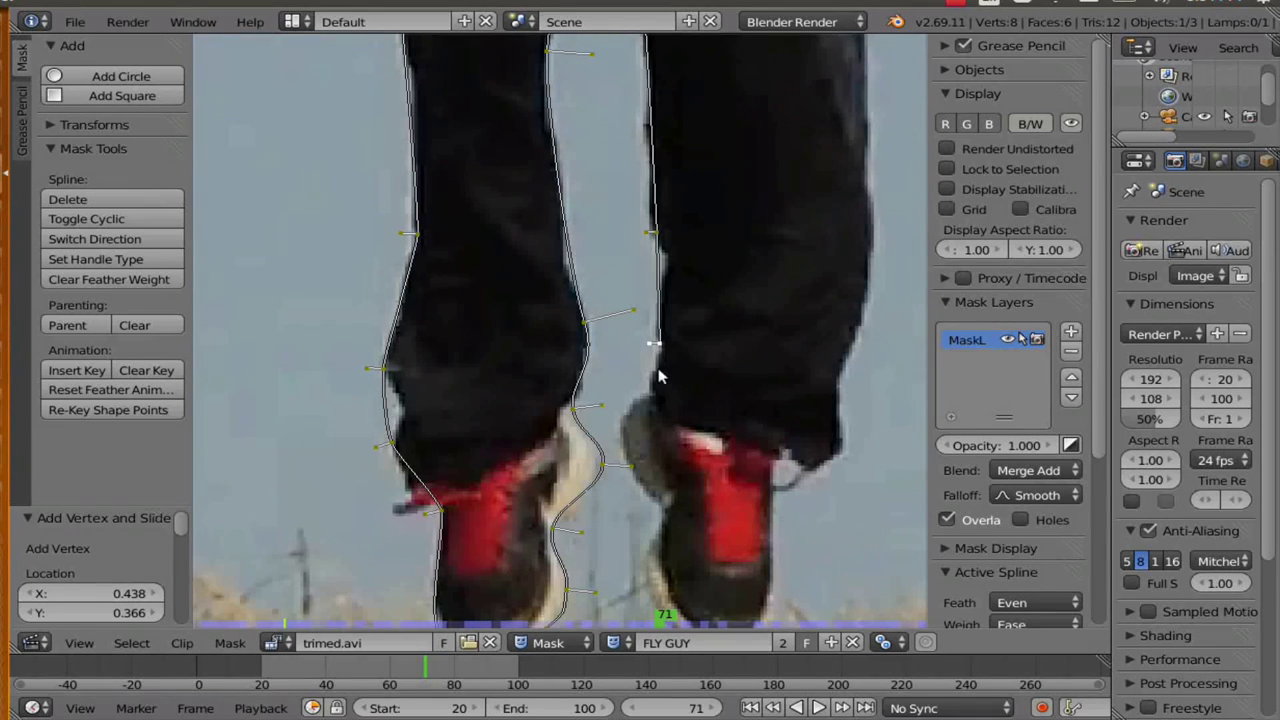
pyautogui.keyDown('ctrl'); pyautogui.click(628, 415); pyautogui.keyUp('ctrl')
pyautogui.keyDown('ctrl'); pyautogui.click(620, 446); pyautogui.keyUp('ctrl')
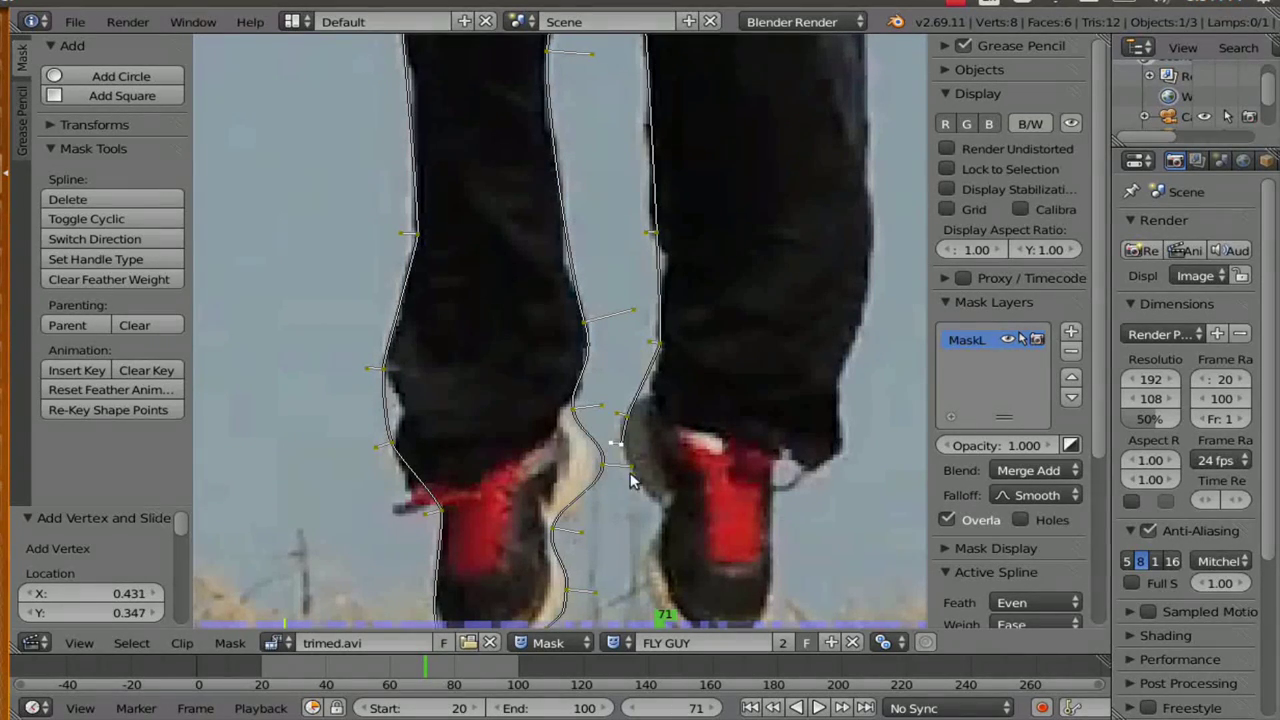
pyautogui.keyDown('ctrl'); pyautogui.click(659, 506); pyautogui.keyUp('ctrl')
# Add mask points along the right shoe's inner side and two beneath its sole.
pyautogui.moveTo(652, 554); pyautogui.dragTo(667, 391, button='middle')
pyautogui.keyDown('ctrl'); pyautogui.click(656, 403); pyautogui.keyUp('ctrl')
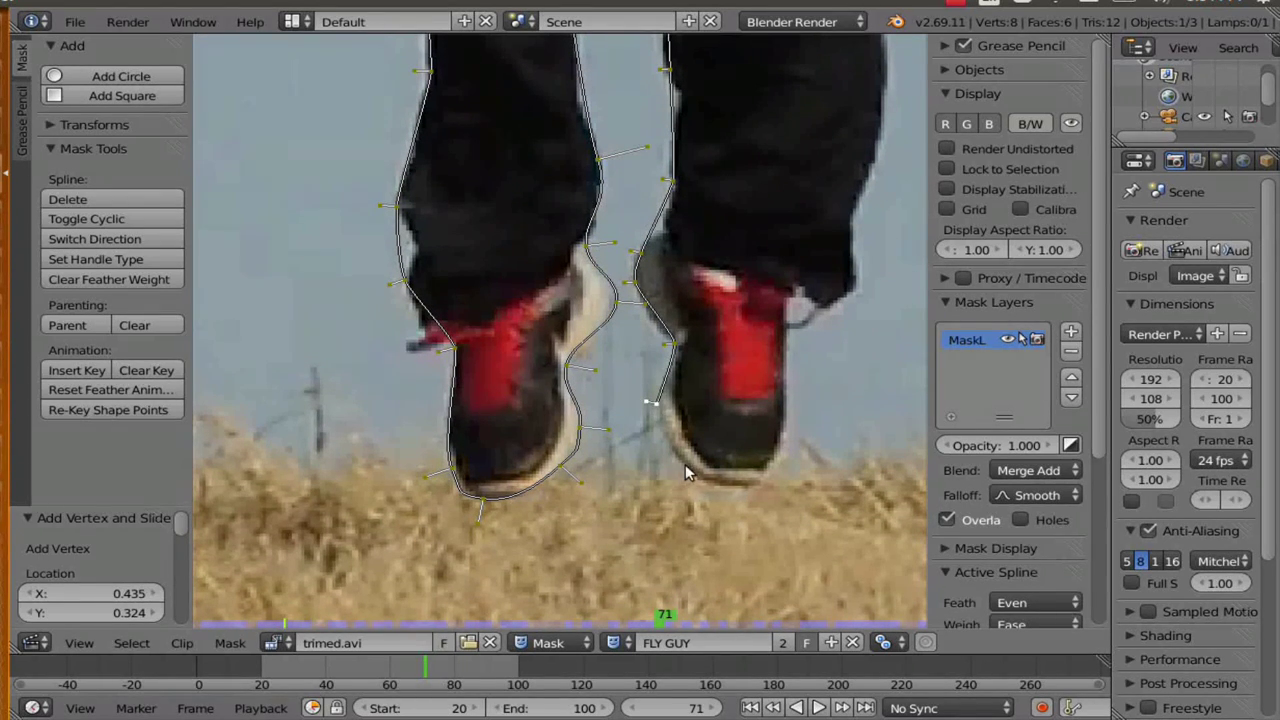
pyautogui.keyDown('ctrl'); pyautogui.click(693, 479); pyautogui.keyUp('ctrl')
pyautogui.keyDown('ctrl'); pyautogui.click(750, 481); pyautogui.keyUp('ctrl')
# Adjust the handles and points around the right shoe's sole to fit its curve, then add a point at the outer toe.
pyautogui.moveTo(656, 410); pyautogui.dragTo(648, 418, button='right')
pyautogui.rightClick(698, 481)
pyautogui.moveTo(697, 480); pyautogui.dragTo(695, 485, button='right')
pyautogui.moveTo(751, 489); pyautogui.dragTo(752, 499)
pyautogui.keyDown('ctrl'); pyautogui.click(788, 452); pyautogui.keyUp('ctrl')
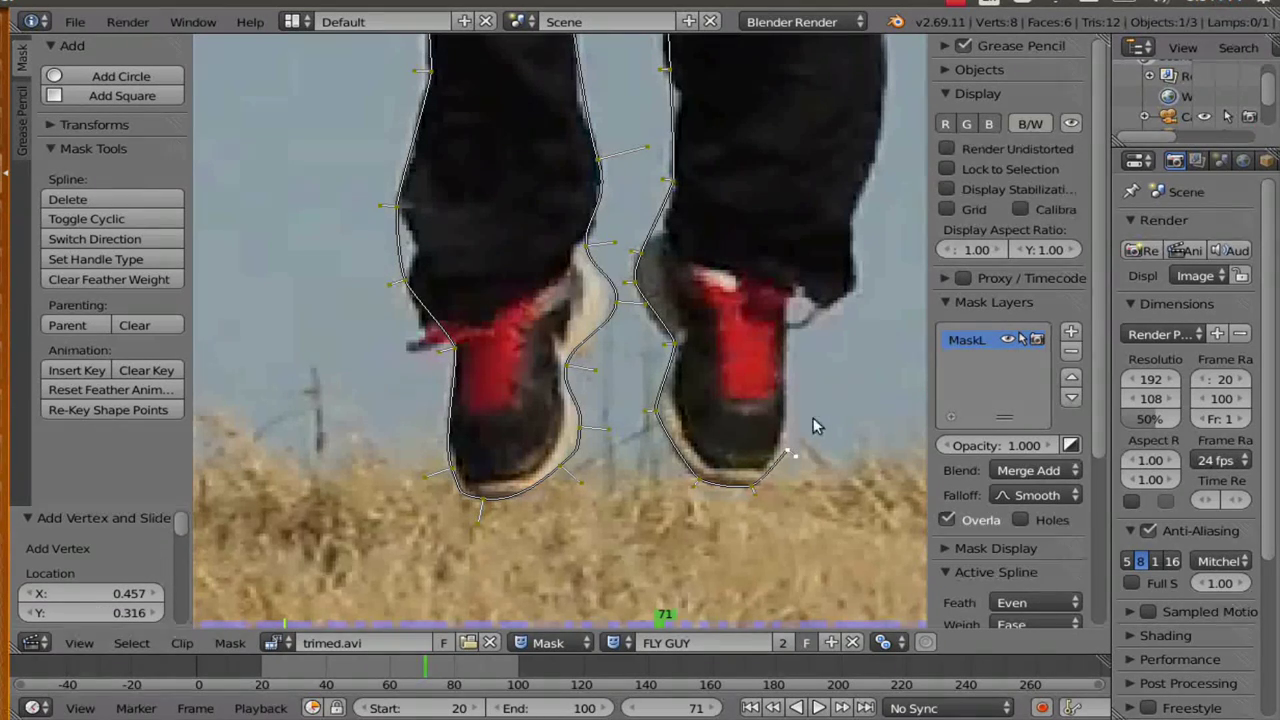
# Add mask points at the right shoe's ankle and the trouser cuff's outer corner, leaving only the corner point selected.
pyautogui.moveTo(813, 420); pyautogui.dragTo(664, 437, button='middle')
pyautogui.keyDown('ctrl'); pyautogui.click(656, 323); pyautogui.keyUp('ctrl')
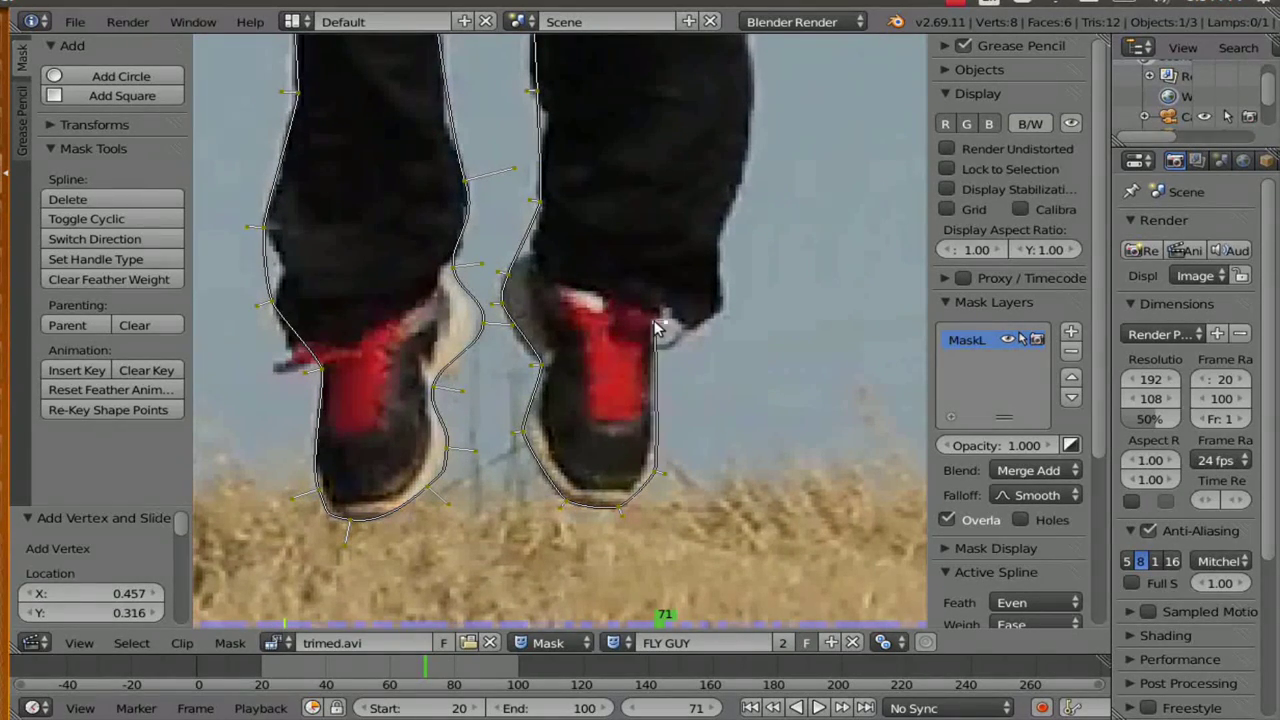
pyautogui.keyDown('ctrl'); pyautogui.click(724, 315); pyautogui.keyUp('ctrl')
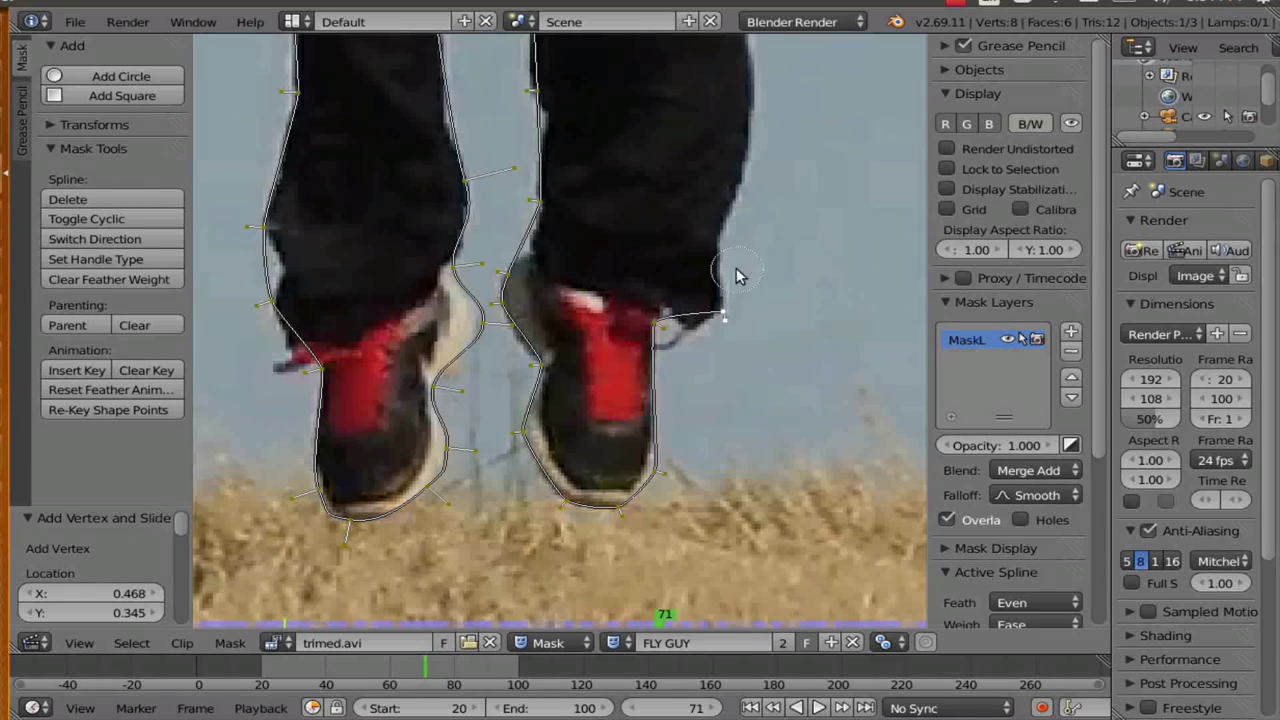
pyautogui.press('a')
pyautogui.press('c')
pyautogui.rightClick(731, 264)
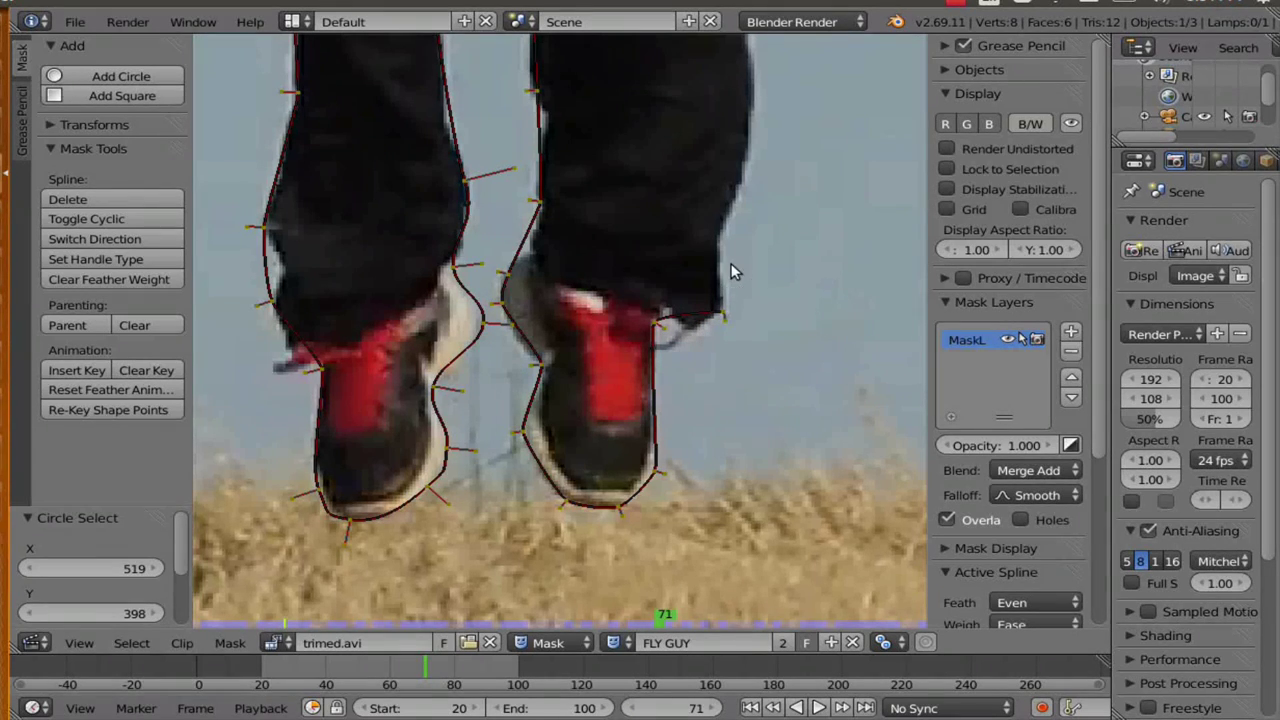
pyautogui.rightClick(726, 318)
pyautogui.moveTo(748, 258); pyautogui.dragTo(647, 332, button='middle')
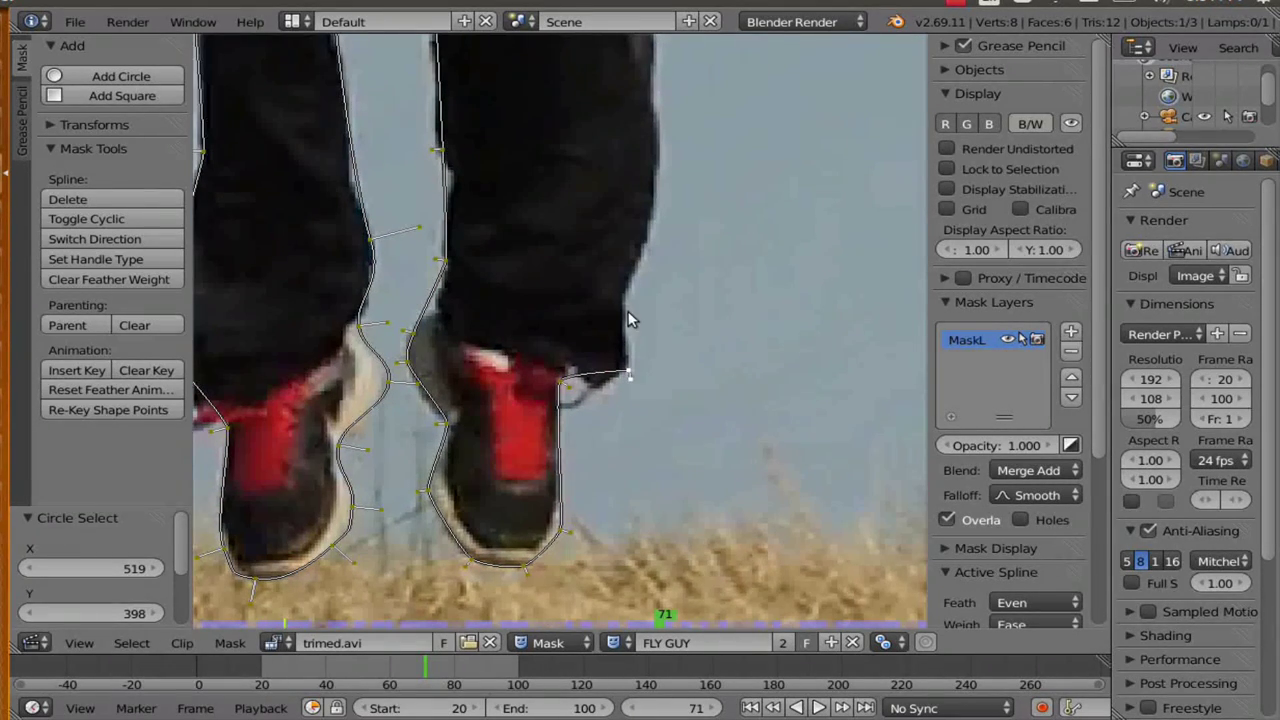
# Continue up the right leg's outer edge with a point above the cuff, lengthen its handle, and add a point near the knee.
pyautogui.keyDown('ctrl'); pyautogui.click(627, 295); pyautogui.keyUp('ctrl')
pyautogui.moveTo(729, 240); pyautogui.dragTo(724, 408, button='middle')
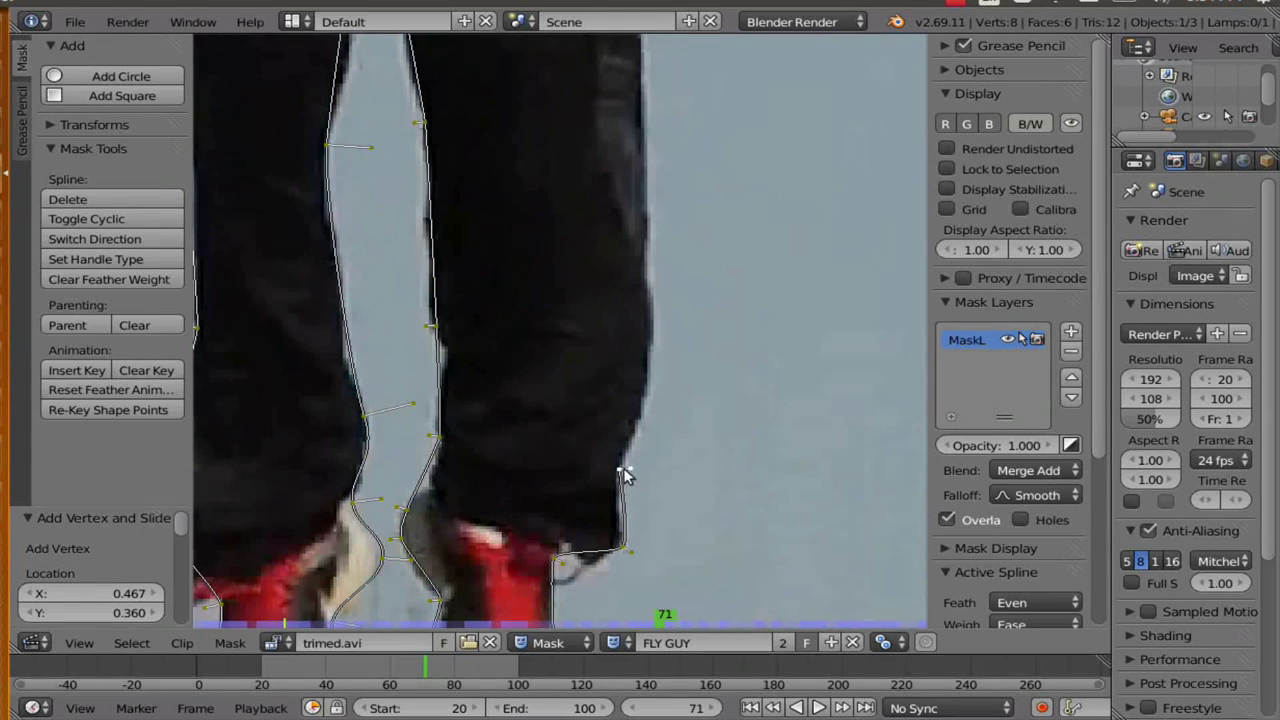
pyautogui.moveTo(626, 469); pyautogui.dragTo(682, 476, button='right')
pyautogui.click(682, 468)
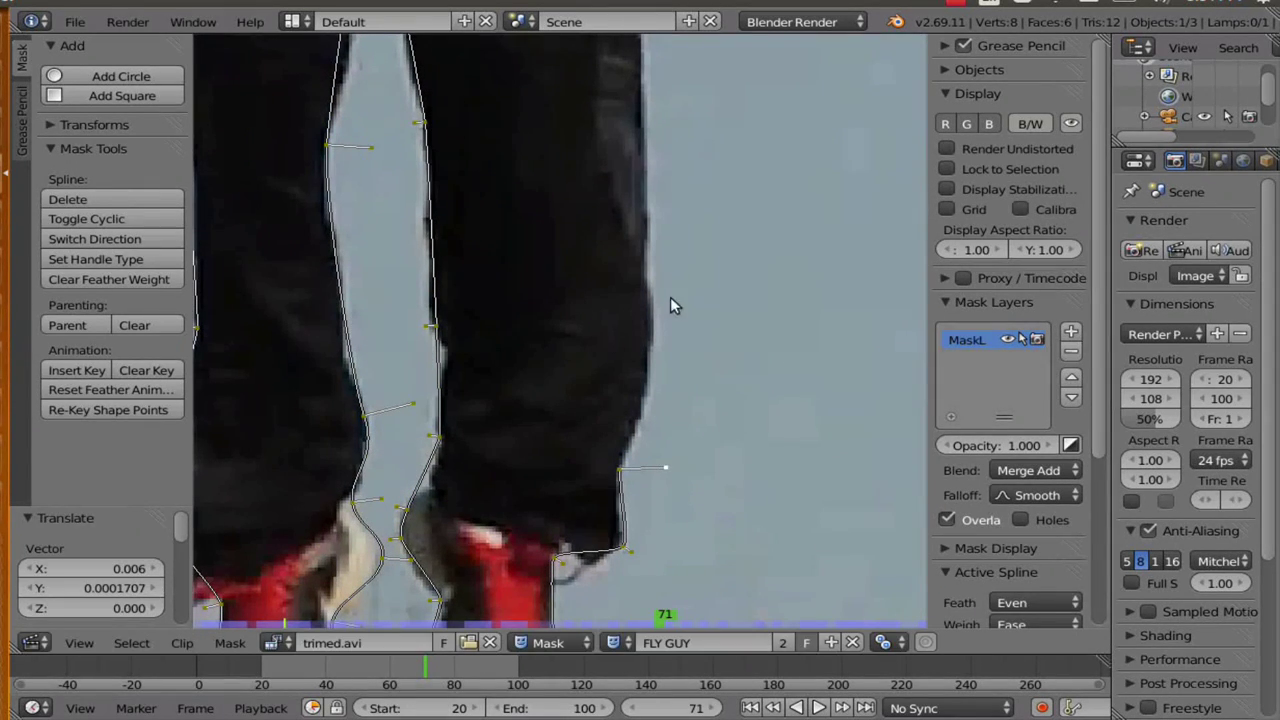
pyautogui.keyDown('ctrl'); pyautogui.click(645, 158); pyautogui.keyUp('ctrl')
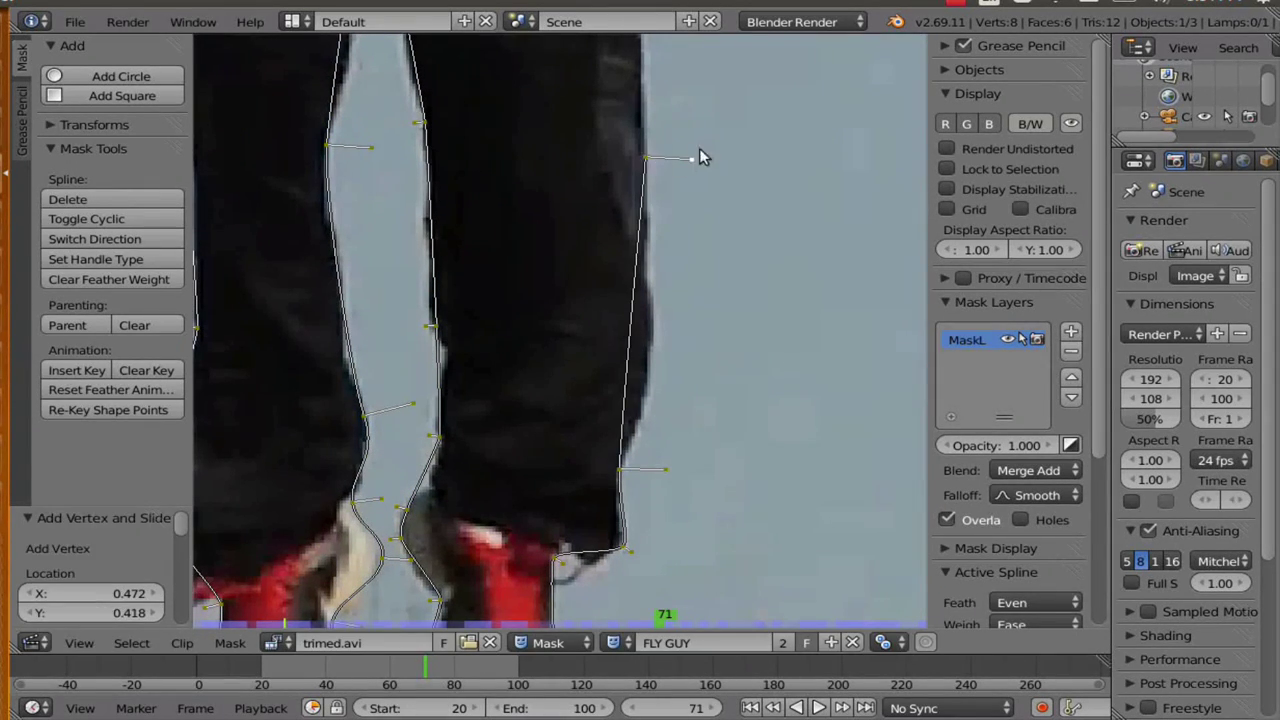
# Adjust the handles of the right leg's knee point and the point above the cuff to follow the trouser edge.
pyautogui.press('g')
pyautogui.click(686, 133)
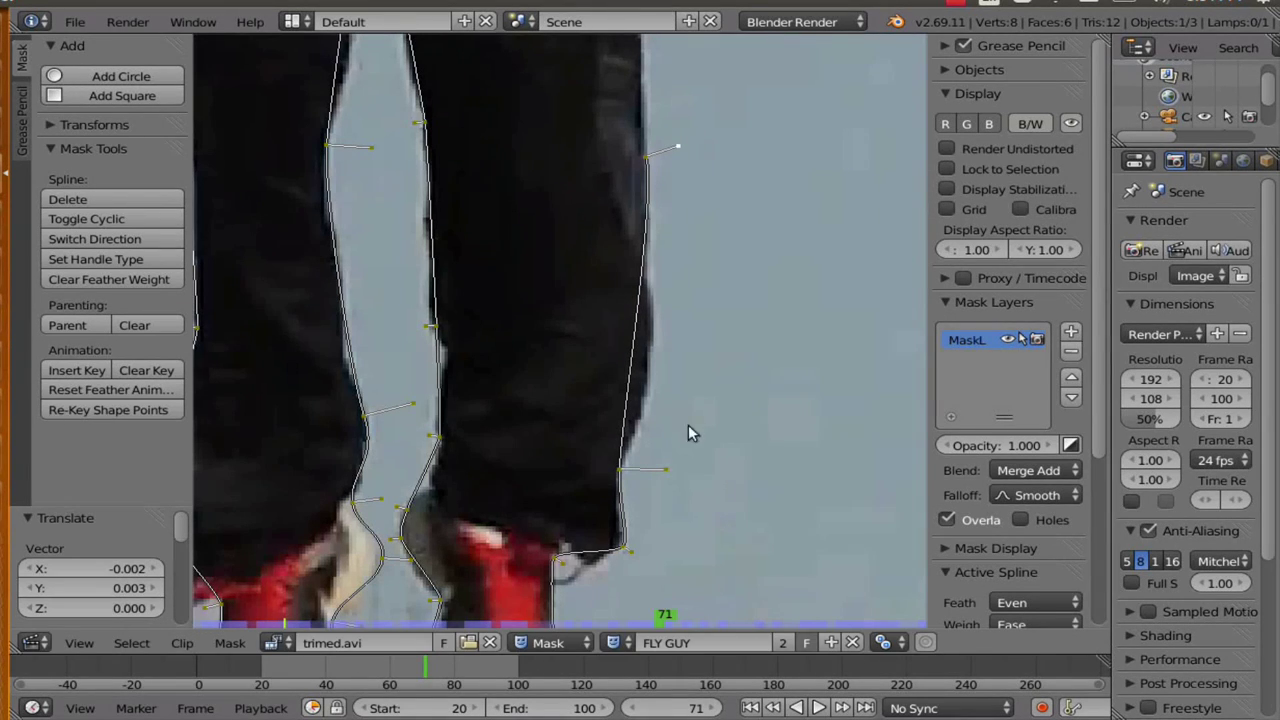
pyautogui.press('g')
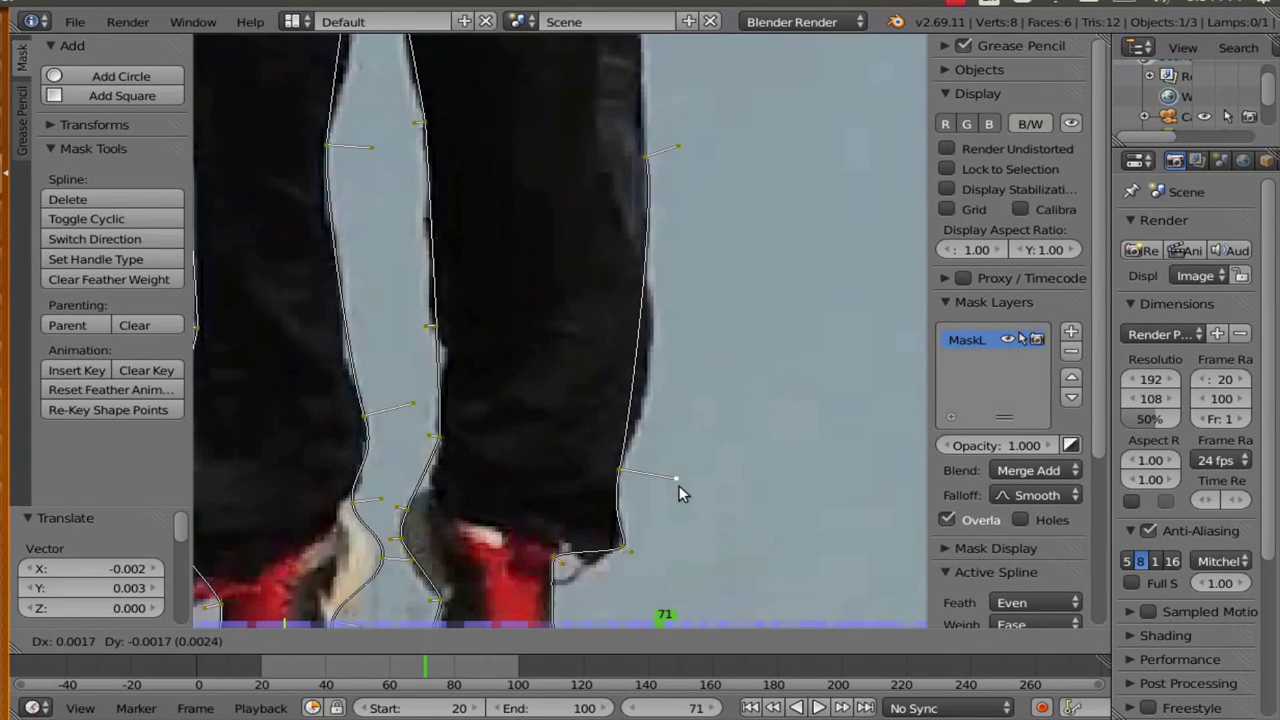
pyautogui.click(679, 485)
# Extend the mask from the right knee point with a new point at the outer hip.
pyautogui.moveTo(674, 214); pyautogui.dragTo(674, 480, button='middle')
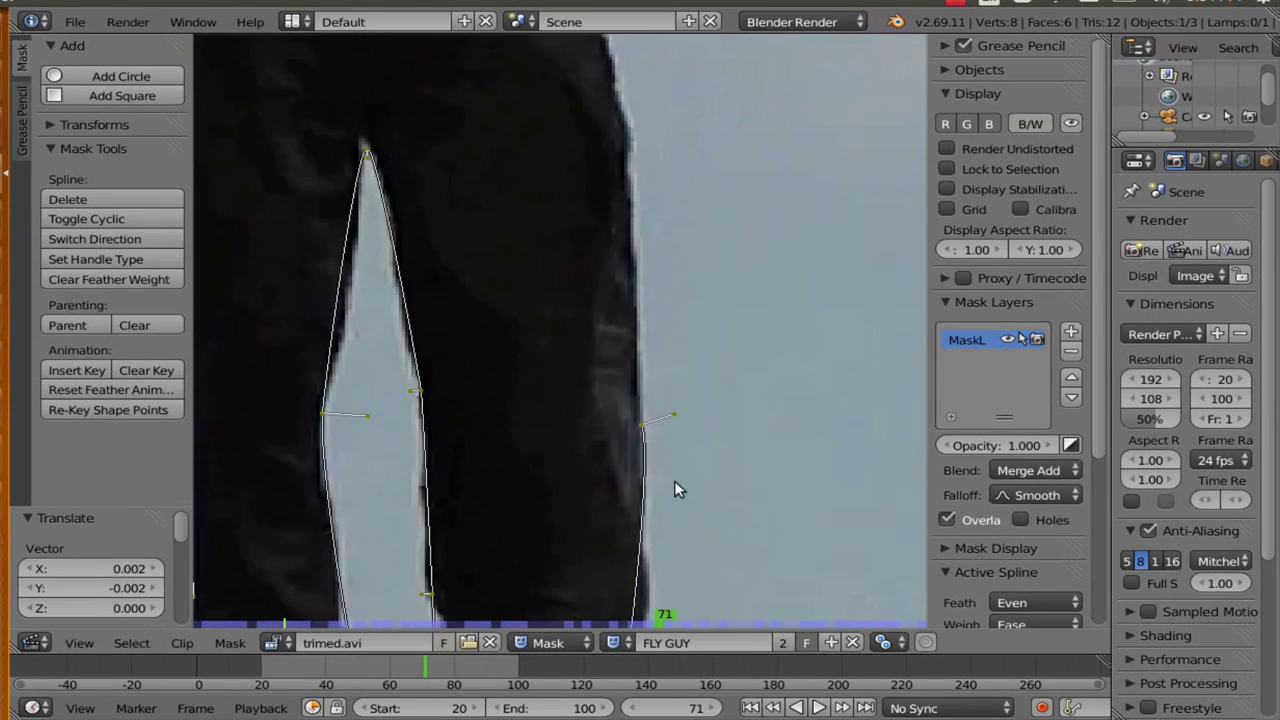
pyautogui.moveTo(670, 346); pyautogui.dragTo(650, 574, button='middle')
pyautogui.scroll(-1, 655, 500)
pyautogui.moveTo(657, 436); pyautogui.dragTo(650, 279, button='middle')
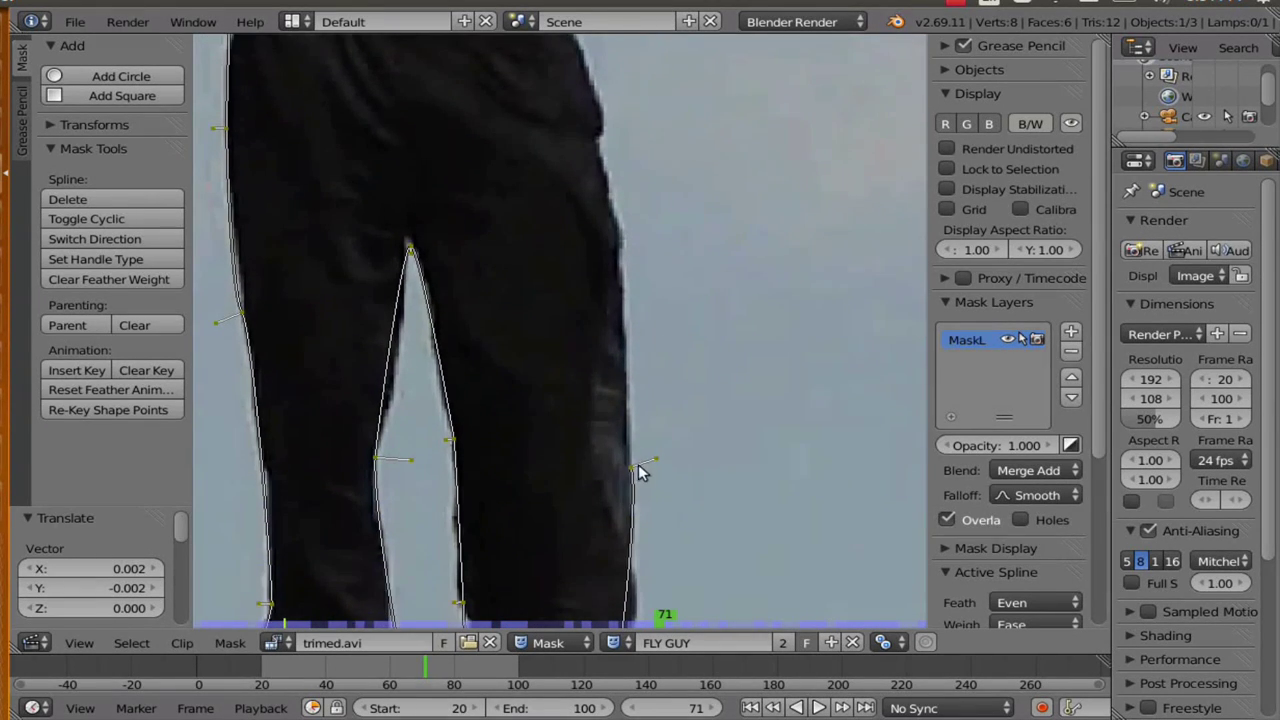
pyautogui.scroll(-1, 638, 466)
pyautogui.press('a')
pyautogui.click(616, 438)
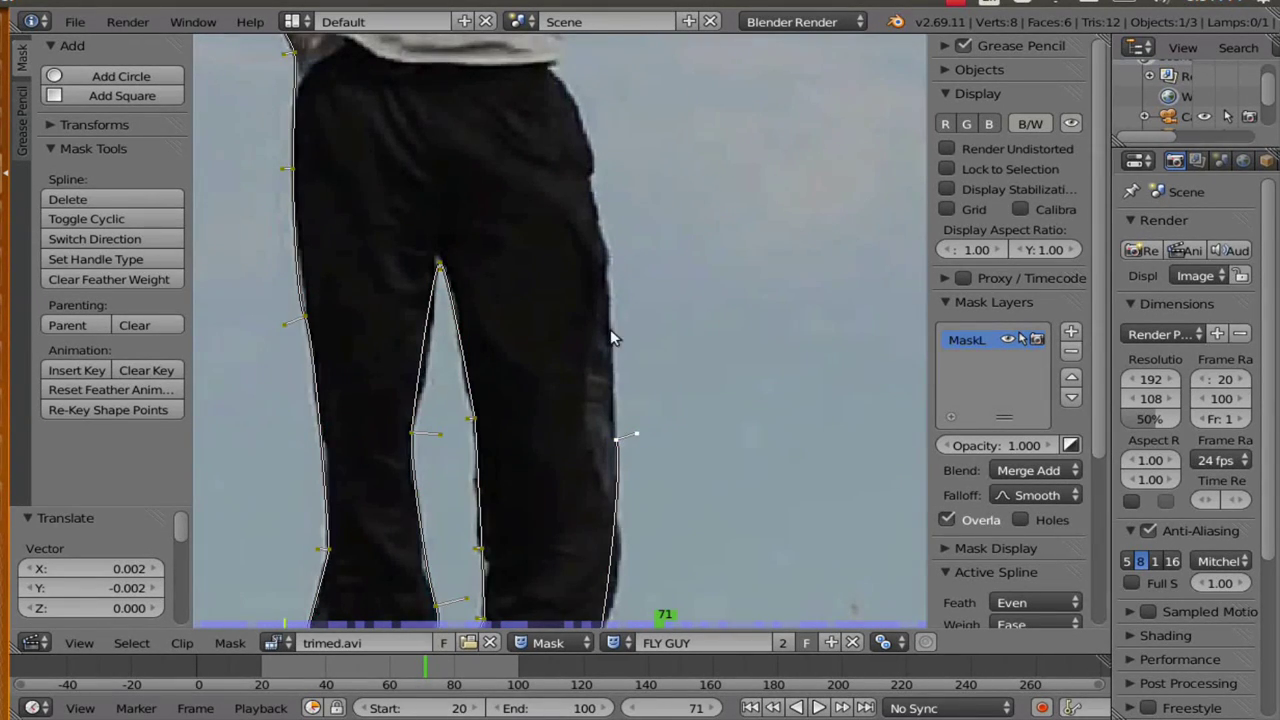
pyautogui.keyDown('ctrl'); pyautogui.click(586, 135); pyautogui.keyUp('ctrl')
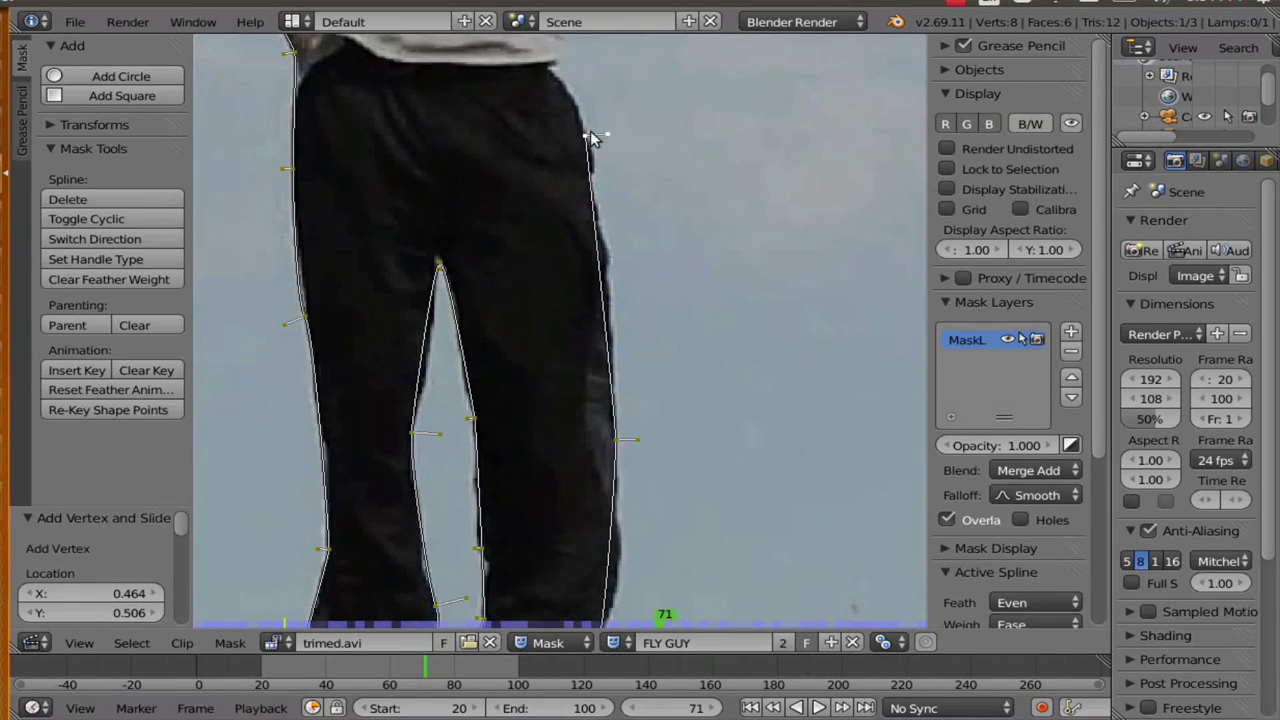
# Add a mask point where the shirt's right side meets the fist, and lengthen its handle.
pyautogui.moveTo(650, 78); pyautogui.dragTo(686, 366, button='middle')
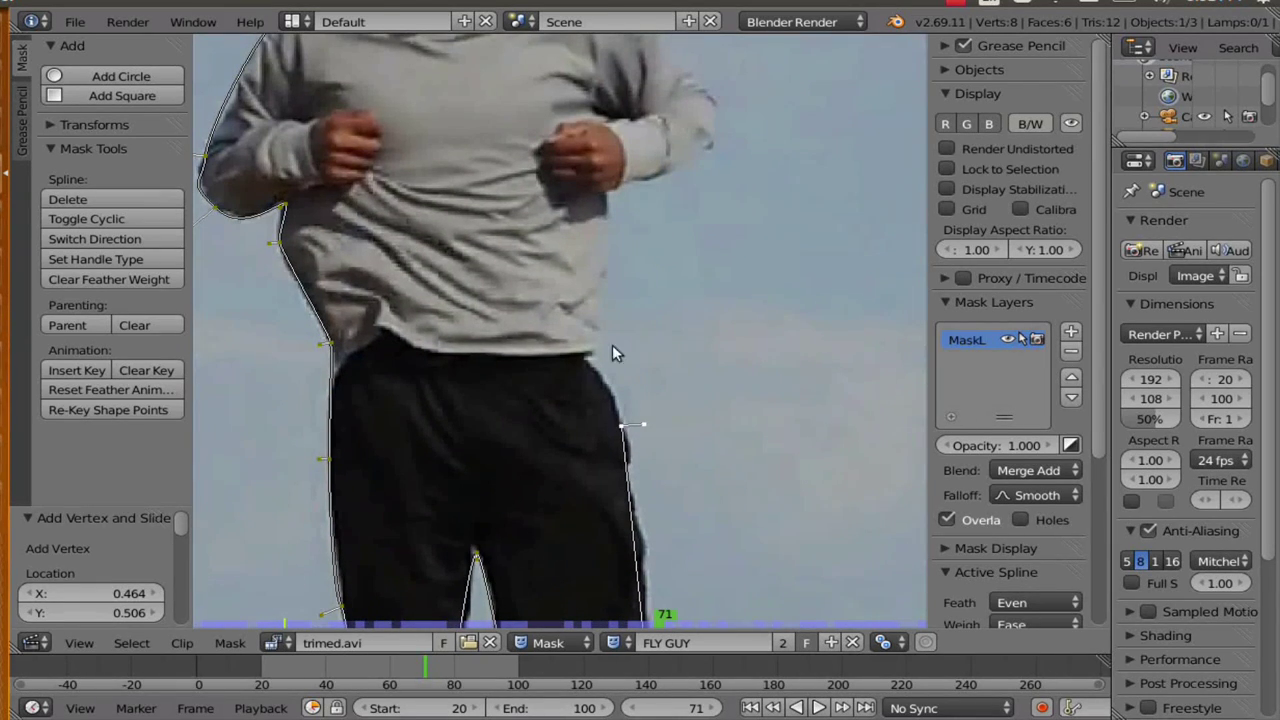
pyautogui.keyDown('ctrl'); pyautogui.click(611, 200); pyautogui.keyUp('ctrl')
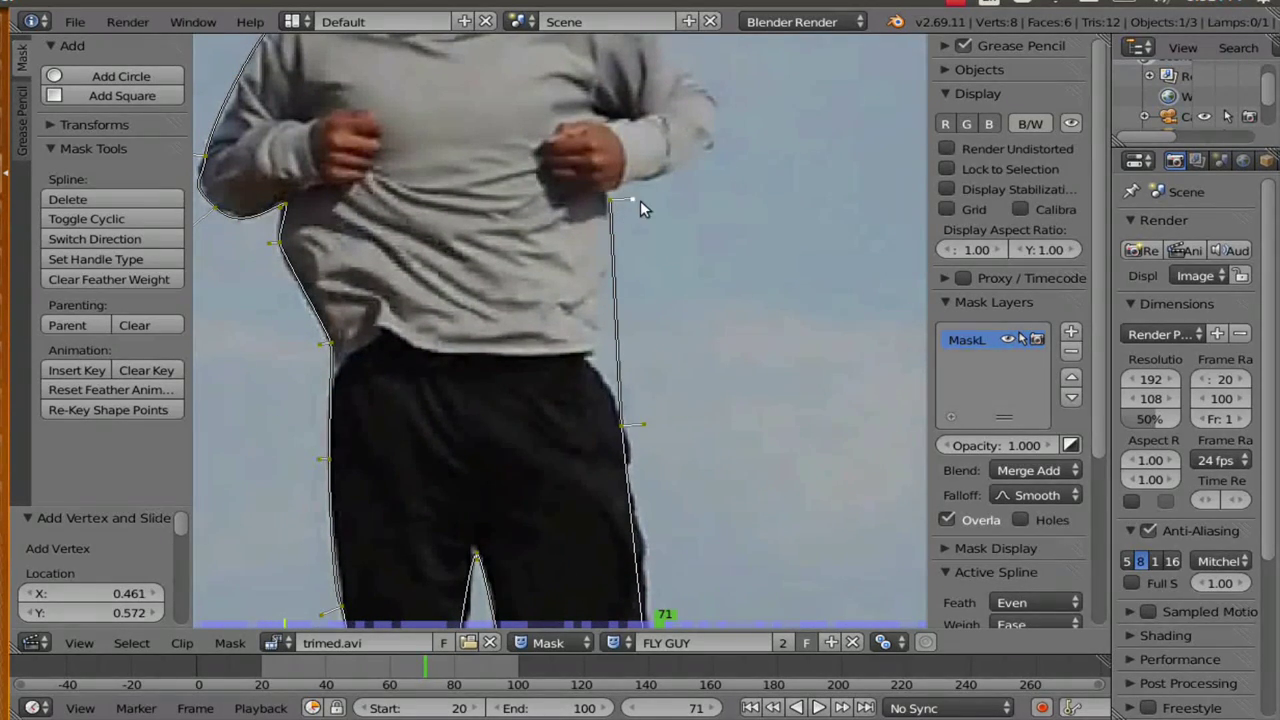
pyautogui.moveTo(641, 201); pyautogui.dragTo(659, 210)
# Add a mask point beneath the right elbow, move it down slightly, and shorten the handle of the point below the fist.
pyautogui.moveTo(615, 205); pyautogui.dragTo(609, 307, button='middle')
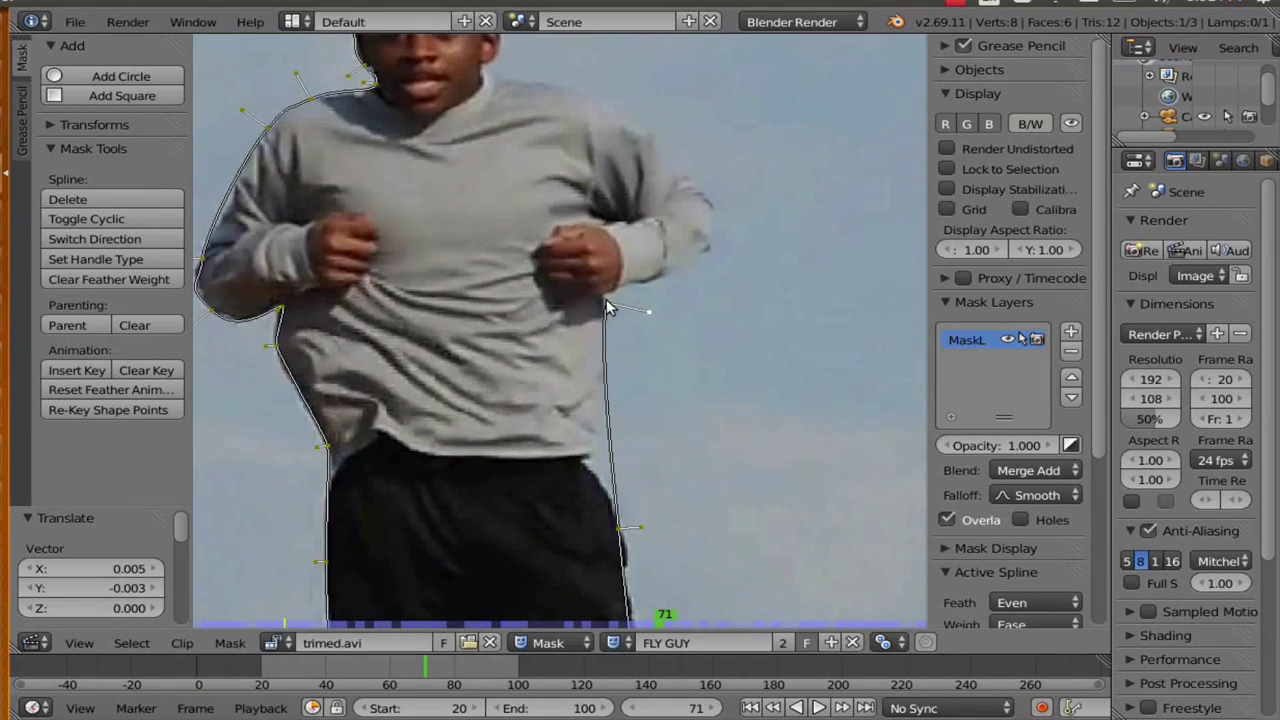
pyautogui.keyDown('ctrl'); pyautogui.click(709, 247); pyautogui.keyUp('ctrl')
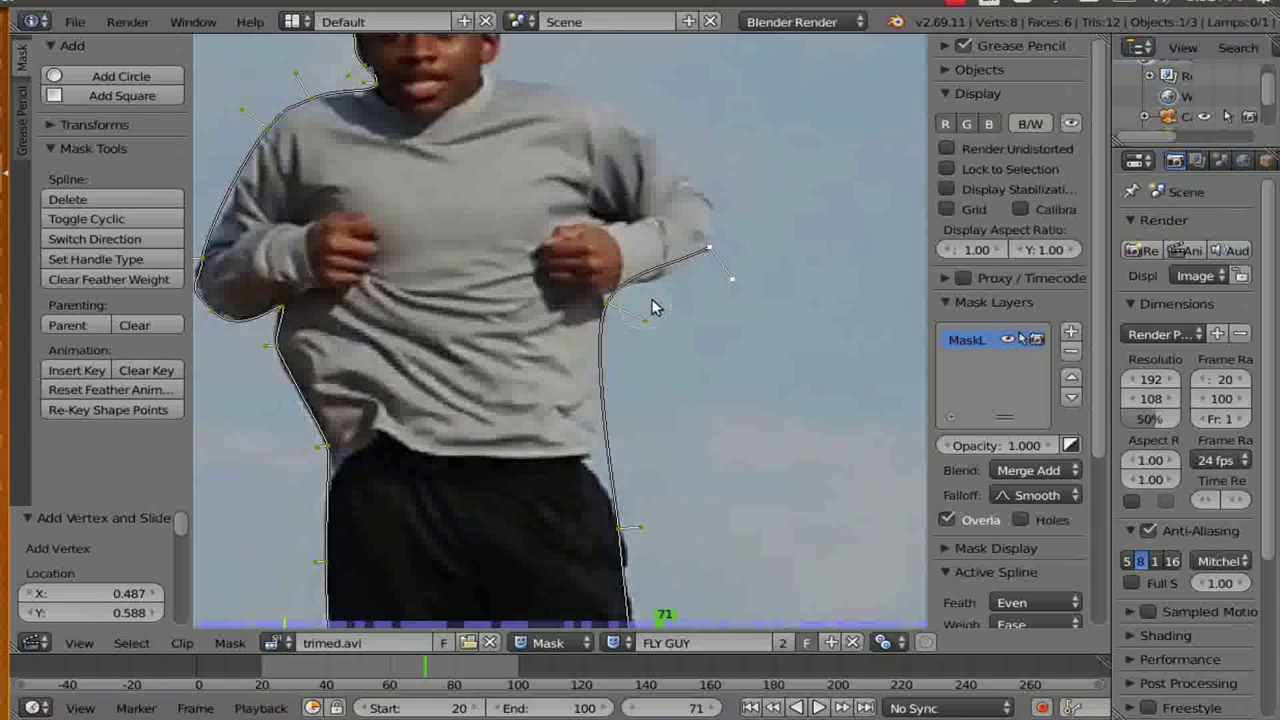
pyautogui.press('c')
pyautogui.press('Escape')
pyautogui.press('g')
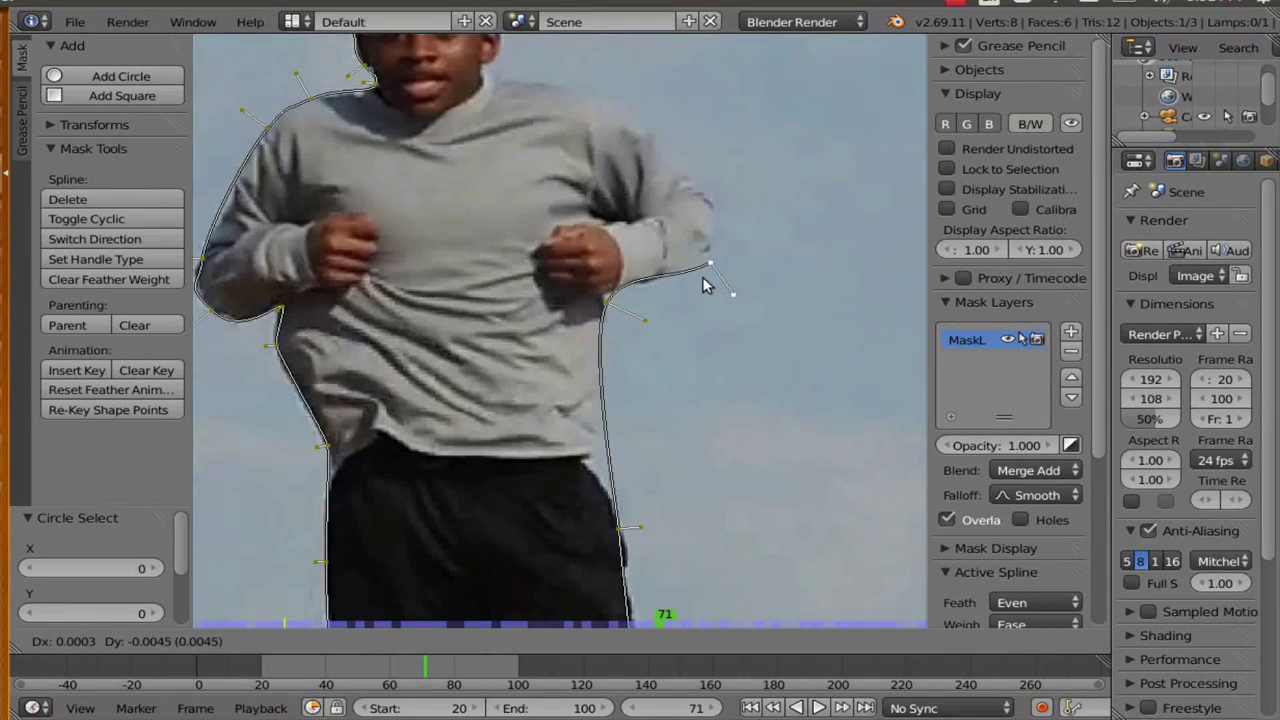
pyautogui.click(709, 267)
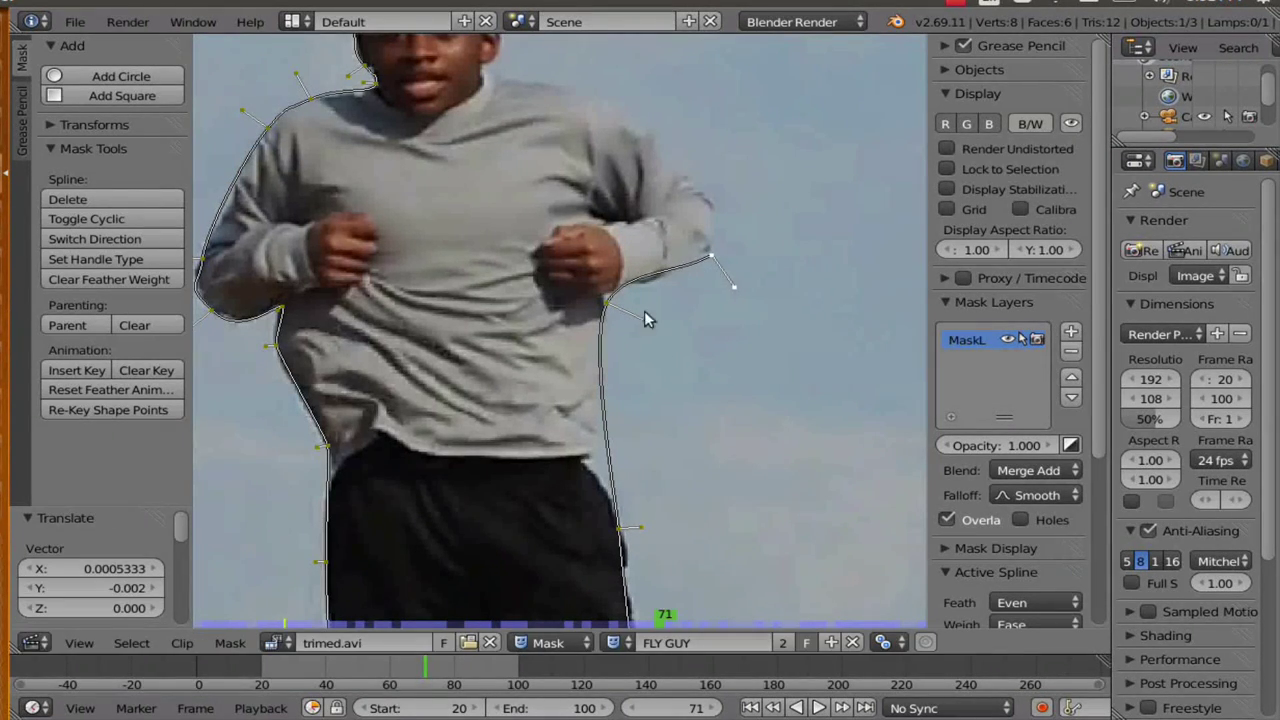
pyautogui.moveTo(644, 317); pyautogui.dragTo(607, 313, button='right')
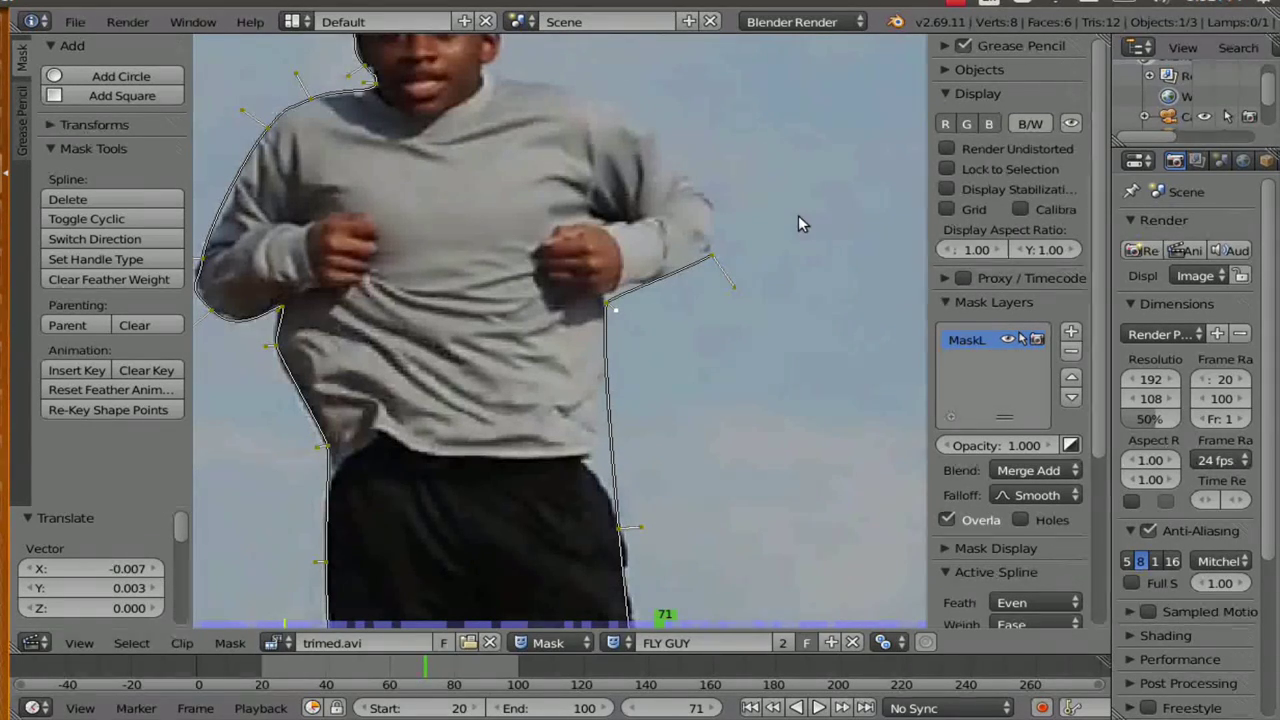
# Add a mask point at the right elbow's outer tip and adjust the elbow points and handles to wrap the sleeve.
pyautogui.moveTo(798, 215); pyautogui.dragTo(728, 279, button='middle')
pyautogui.scroll(2, 705, 305)
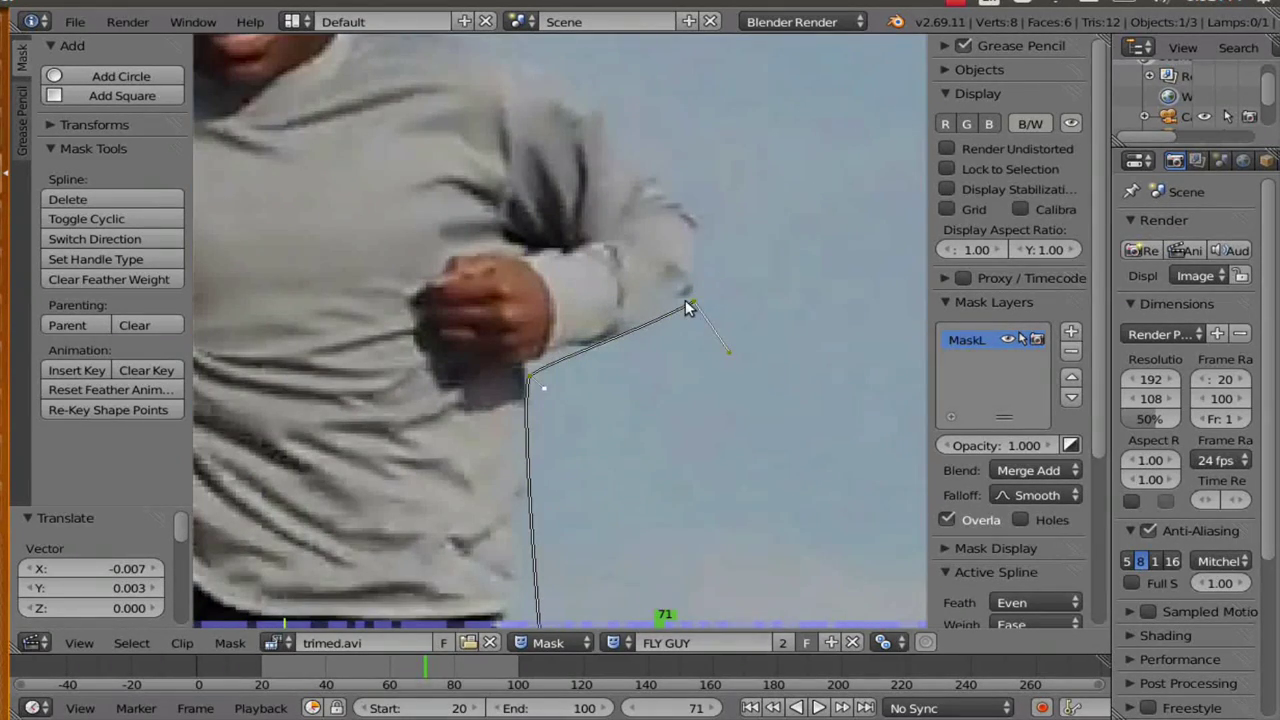
pyautogui.keyDown('ctrl'); pyautogui.click(708, 229); pyautogui.keyUp('ctrl')
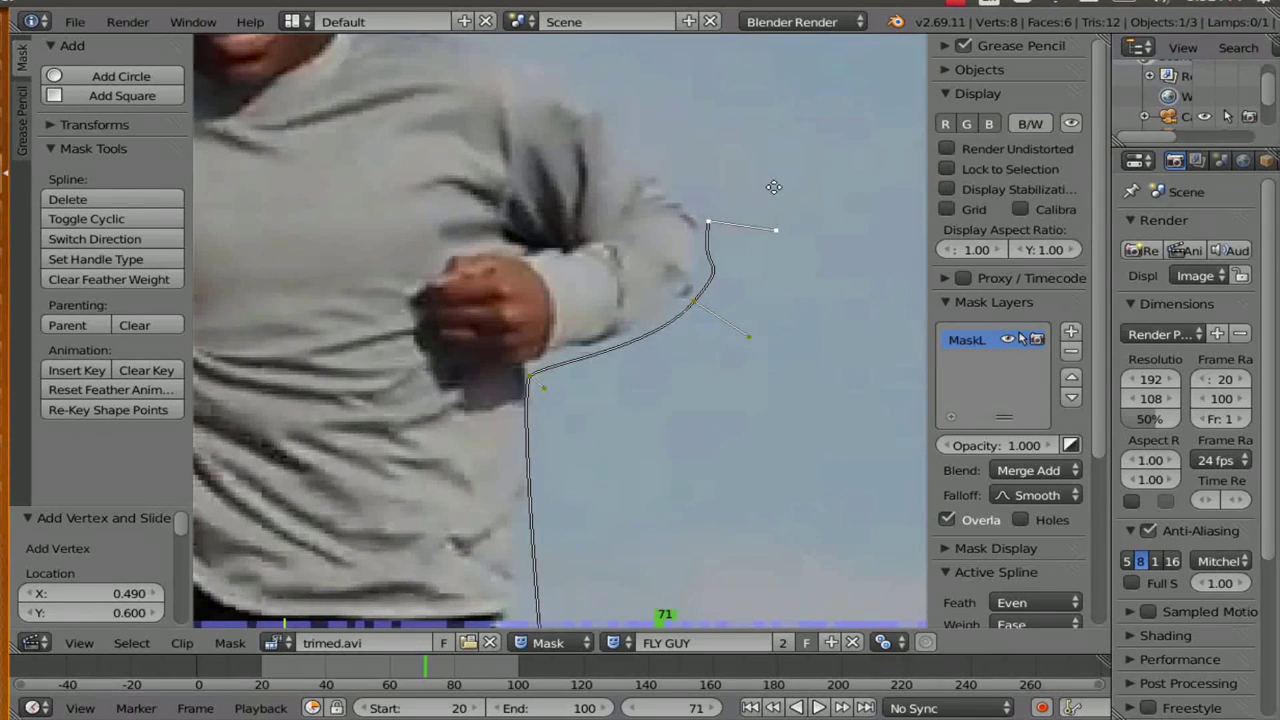
pyautogui.moveTo(774, 195); pyautogui.dragTo(679, 267, button='middle')
pyautogui.moveTo(612, 292); pyautogui.dragTo(591, 265, button='right')
pyautogui.moveTo(645, 400); pyautogui.dragTo(624, 390, button='right')
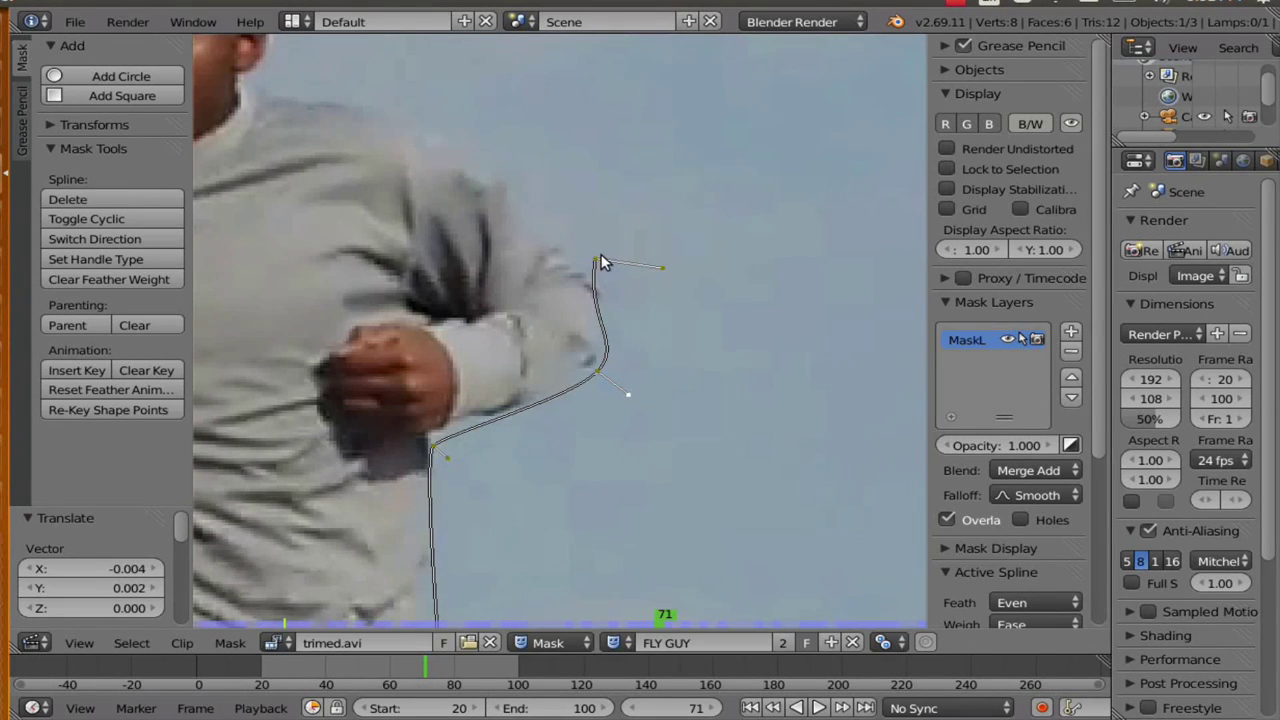
pyautogui.moveTo(601, 254)
pyautogui.mouseDown(button='right')
pyautogui.moveTo(523, 221)
pyautogui.moveTo(546, 205)
pyautogui.moveTo(527, 206)
pyautogui.moveTo(556, 214)
pyautogui.moveTo(591, 265)
pyautogui.mouseUp(button='right')
# Add mask points on top of the right shoulder and at the collar beside the neck.
pyautogui.keyDown('ctrl'); pyautogui.click(401, 116); pyautogui.keyUp('ctrl')
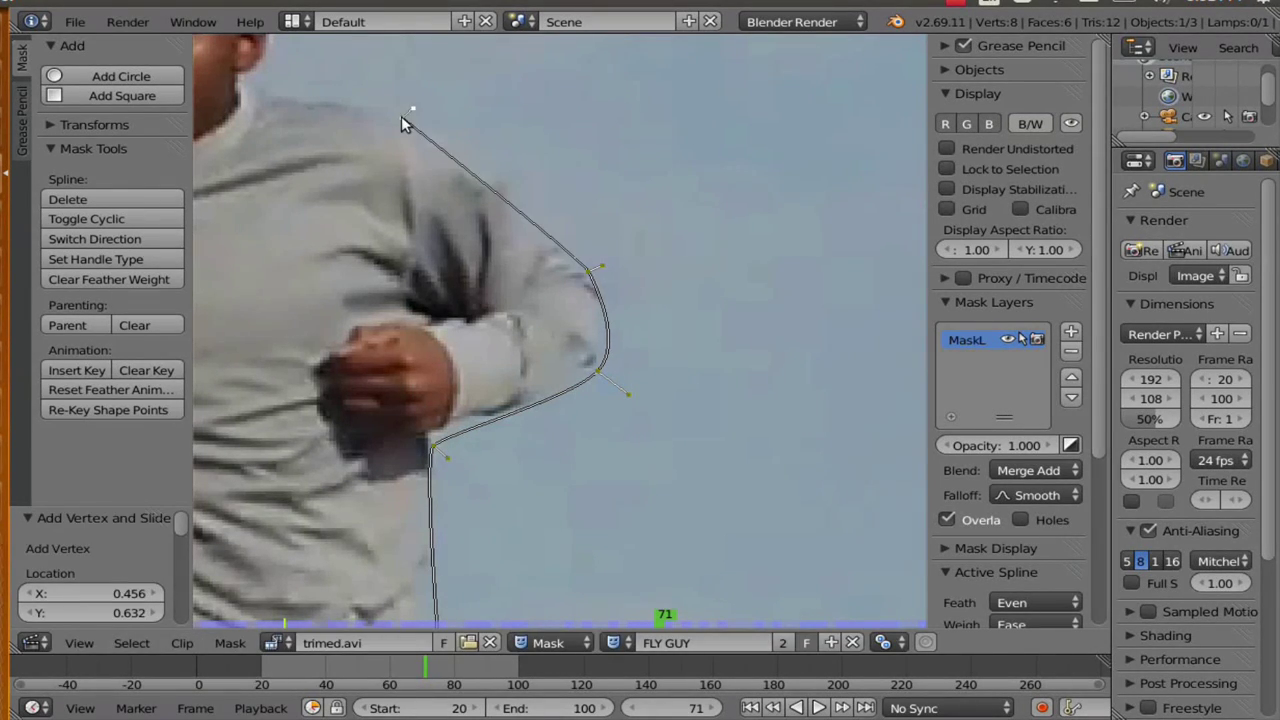
pyautogui.moveTo(614, 210); pyautogui.dragTo(853, 410, button='middle')
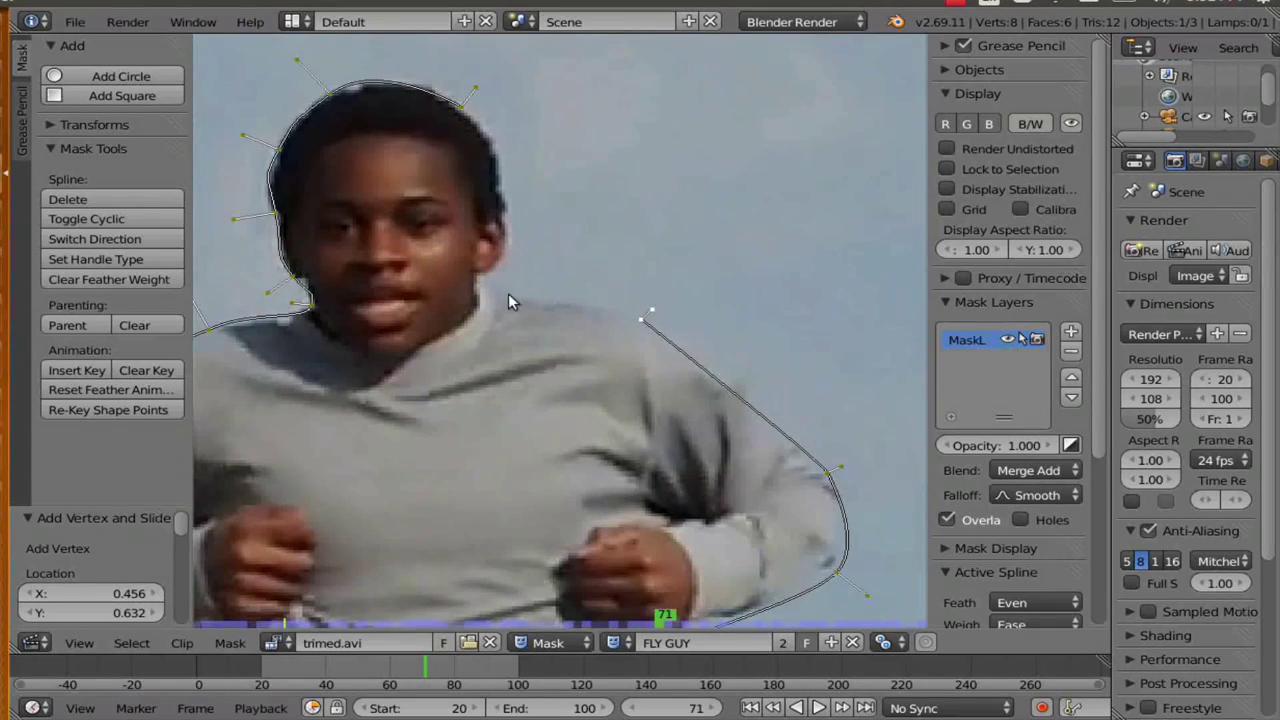
pyautogui.scroll(4, 716, 278)
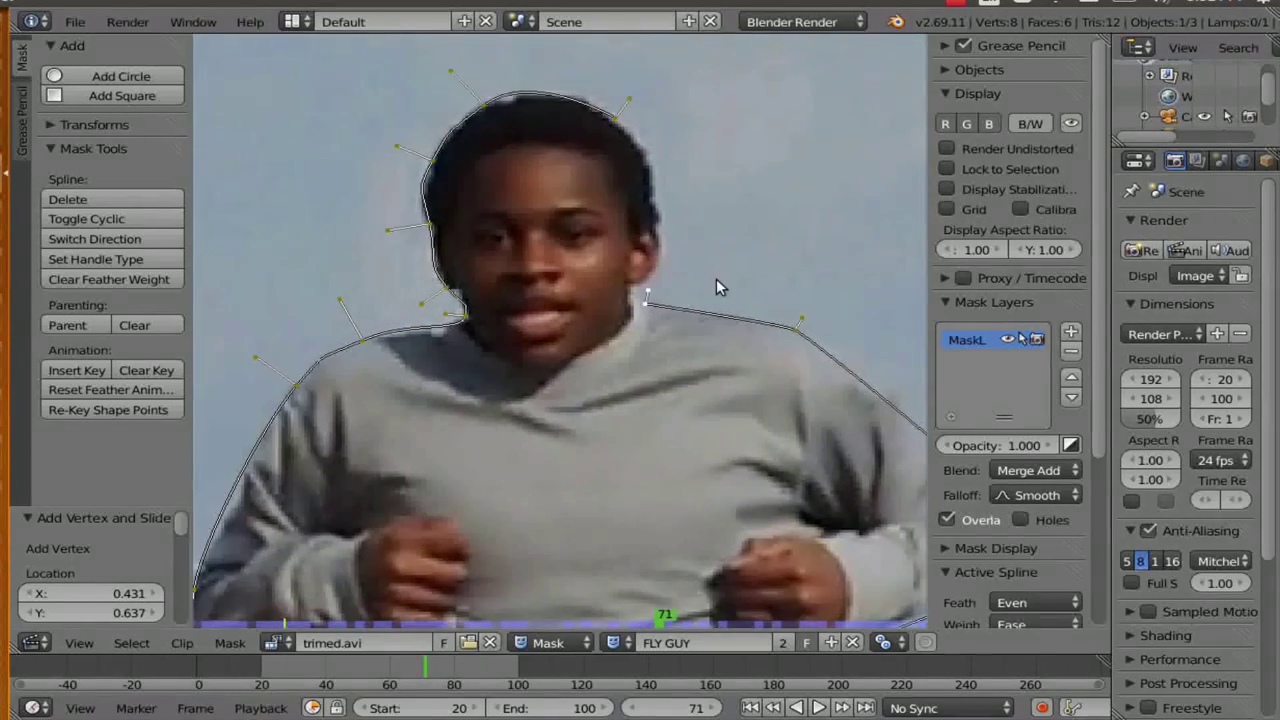
# Add a mask point above the right ear, shape the neck point and its handle, and lengthen the ear point's handle.
pyautogui.moveTo(724, 270); pyautogui.dragTo(597, 269, button='middle')
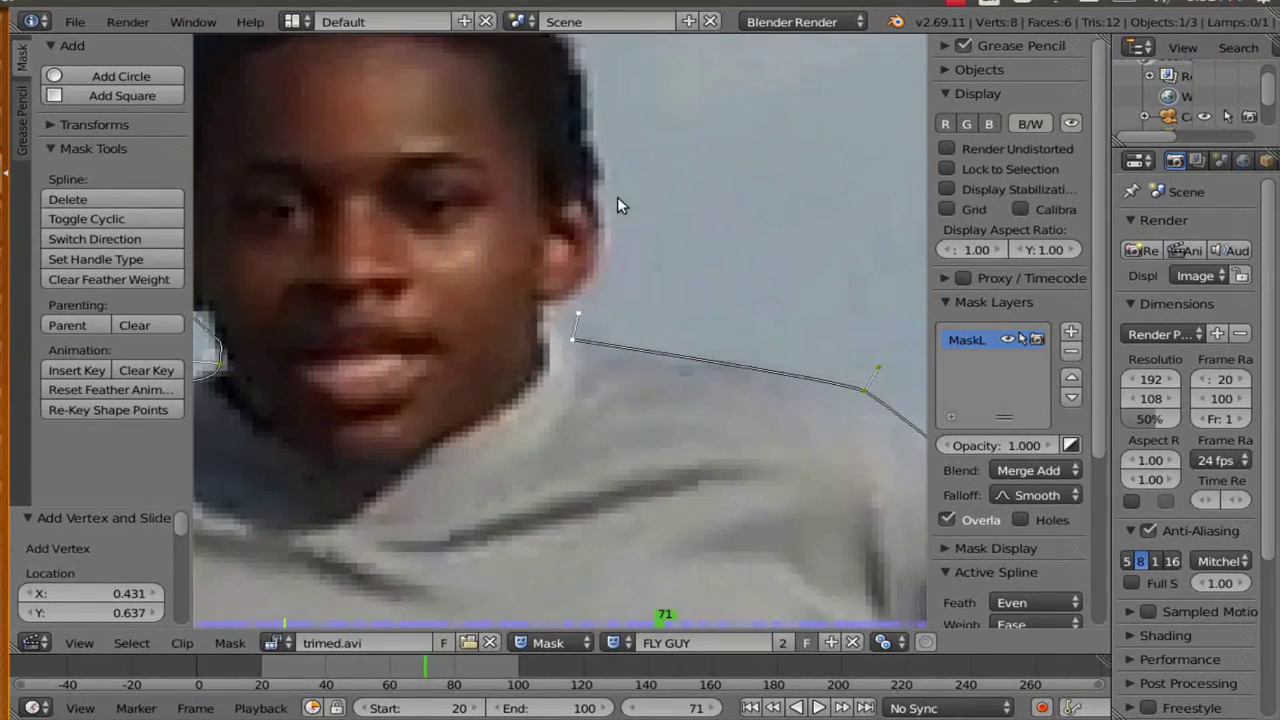
pyautogui.keyDown('ctrl'); pyautogui.click(597, 168); pyautogui.keyUp('ctrl')
pyautogui.rightClick(593, 329)
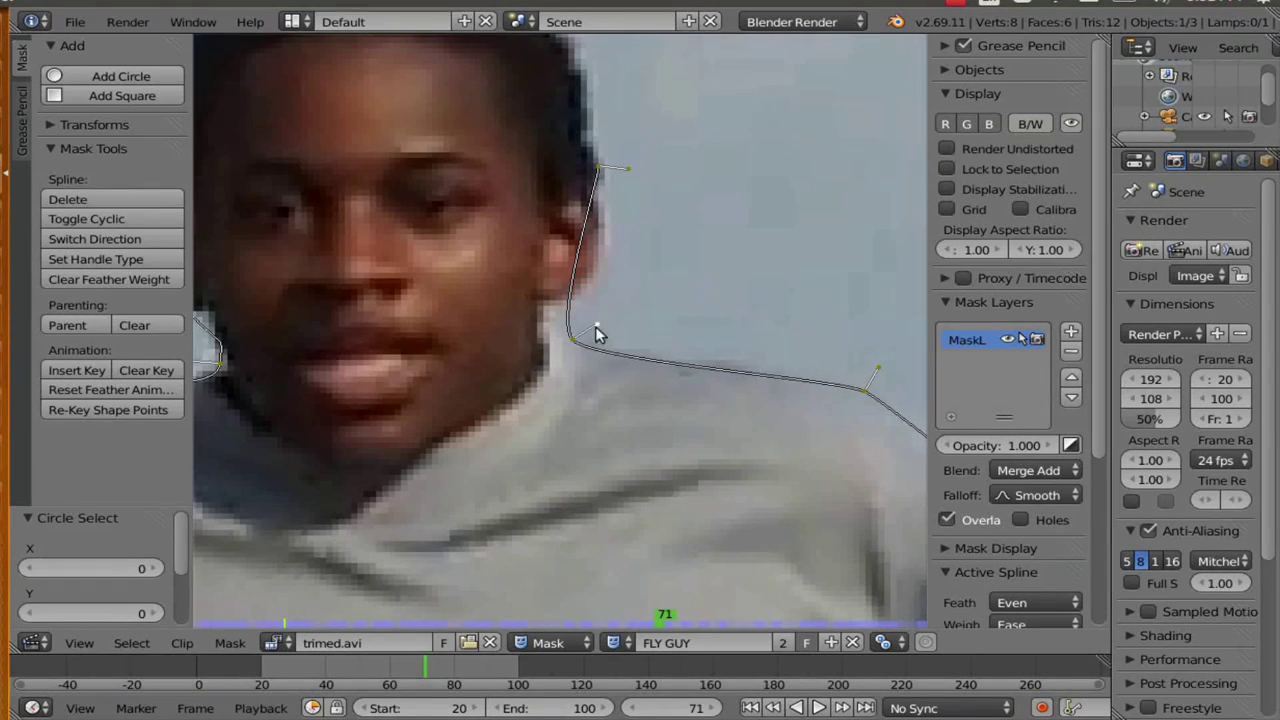
pyautogui.moveTo(594, 329)
pyautogui.mouseDown(button='right')
pyautogui.moveTo(635, 333)
pyautogui.moveTo(567, 318)
pyautogui.moveTo(594, 322)
pyautogui.mouseUp(button='right')
pyautogui.click(635, 333)
pyautogui.rightClick(578, 338)
pyautogui.click(567, 318)
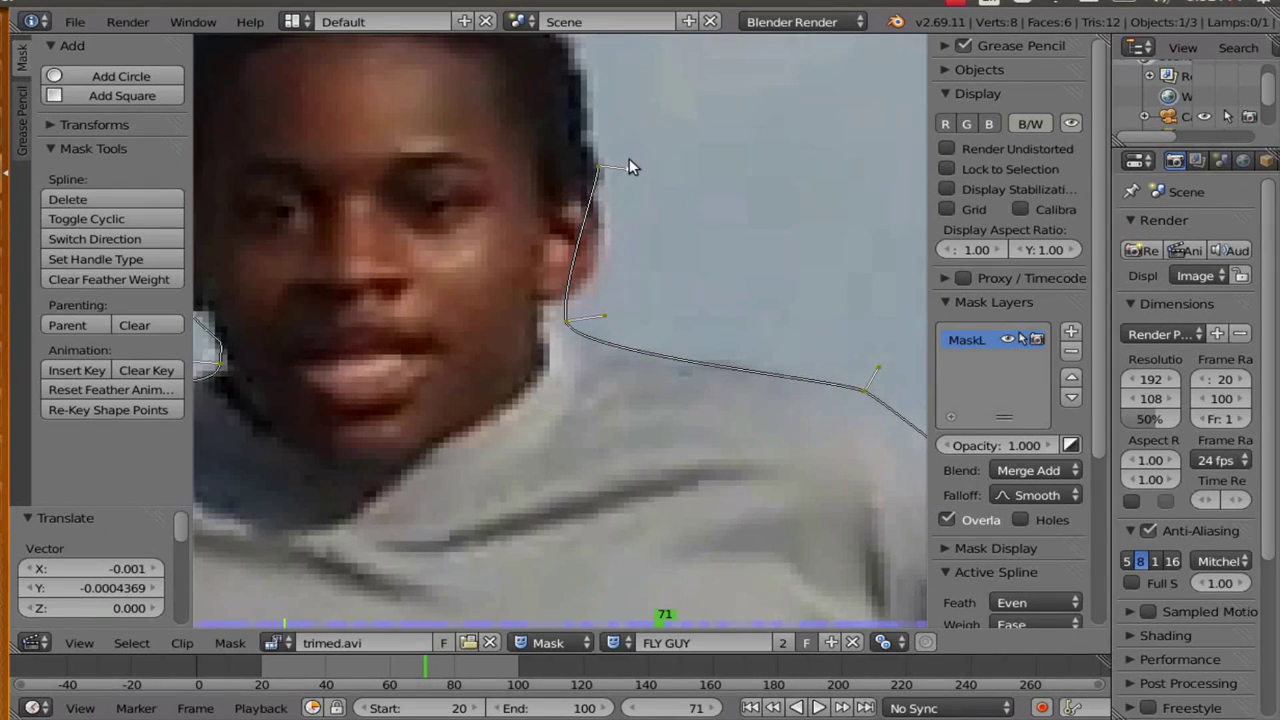
pyautogui.moveTo(629, 167); pyautogui.dragTo(780, 153, button='right')
# Nudge the point above the right ear upward and close the mask spline into a loop.
pyautogui.scroll(-5, 651, 206)
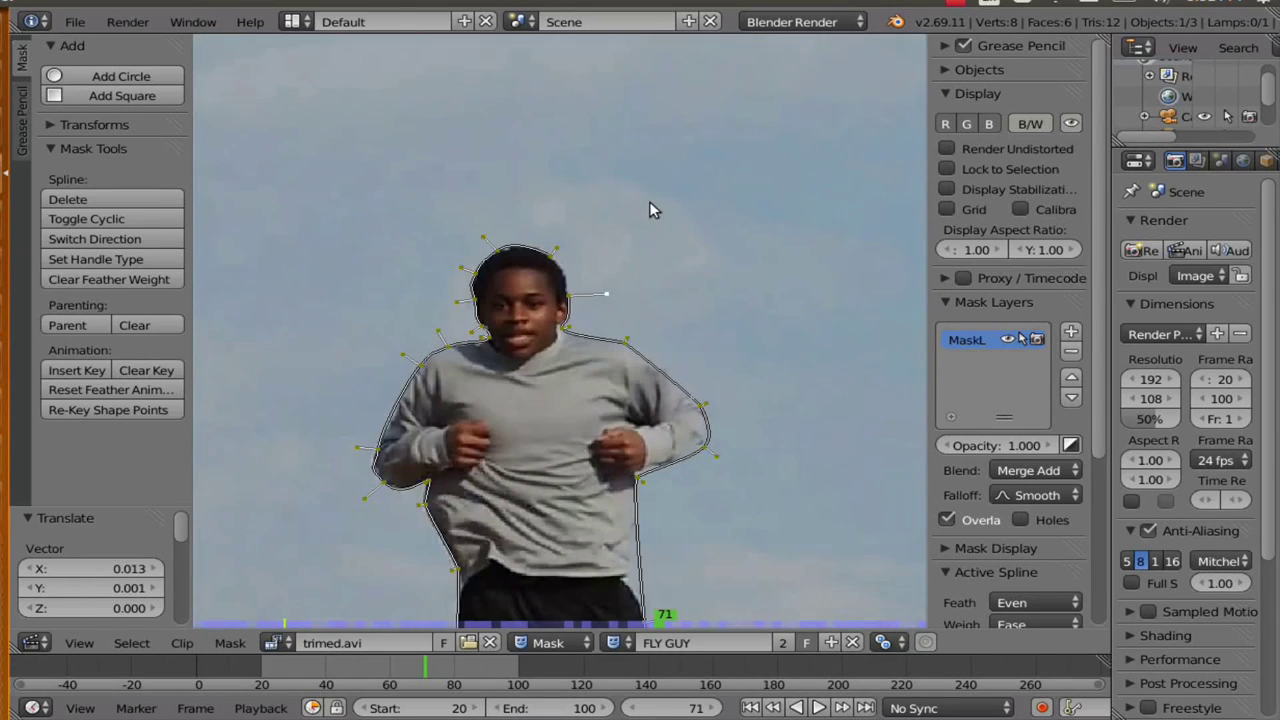
pyautogui.scroll(3, 654, 274)
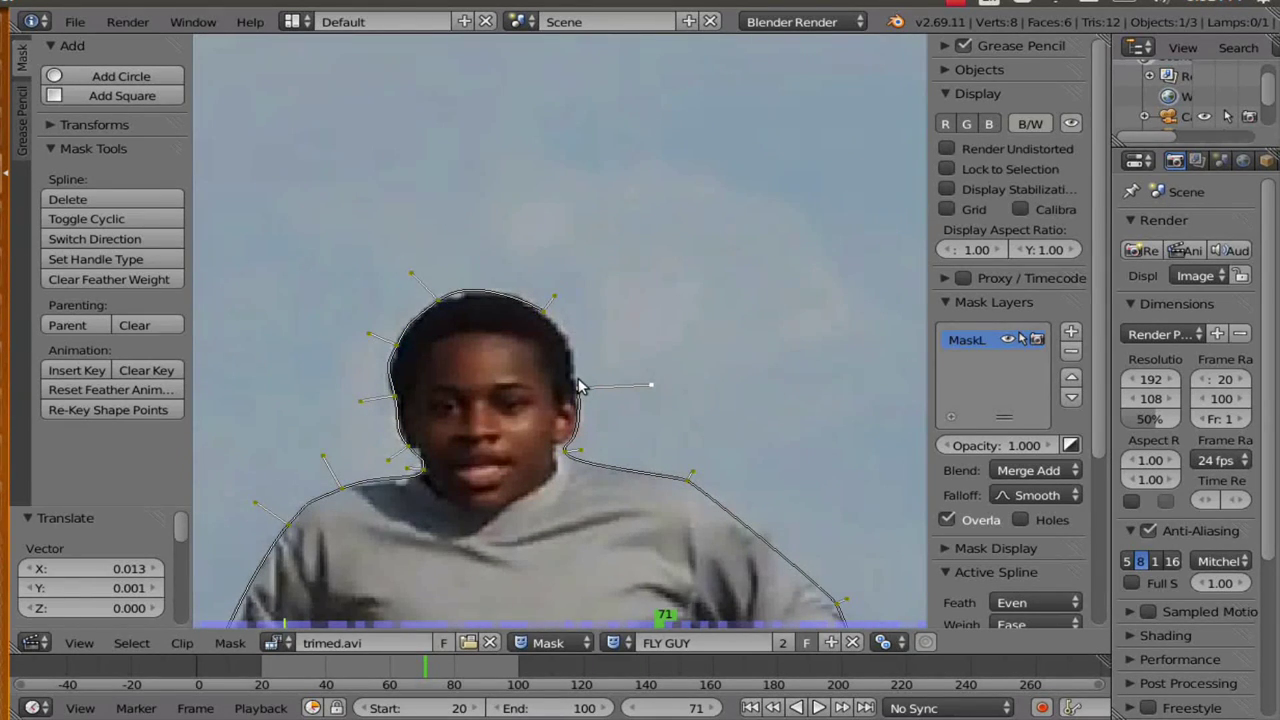
pyautogui.moveTo(580, 386); pyautogui.dragTo(578, 378, button='right')
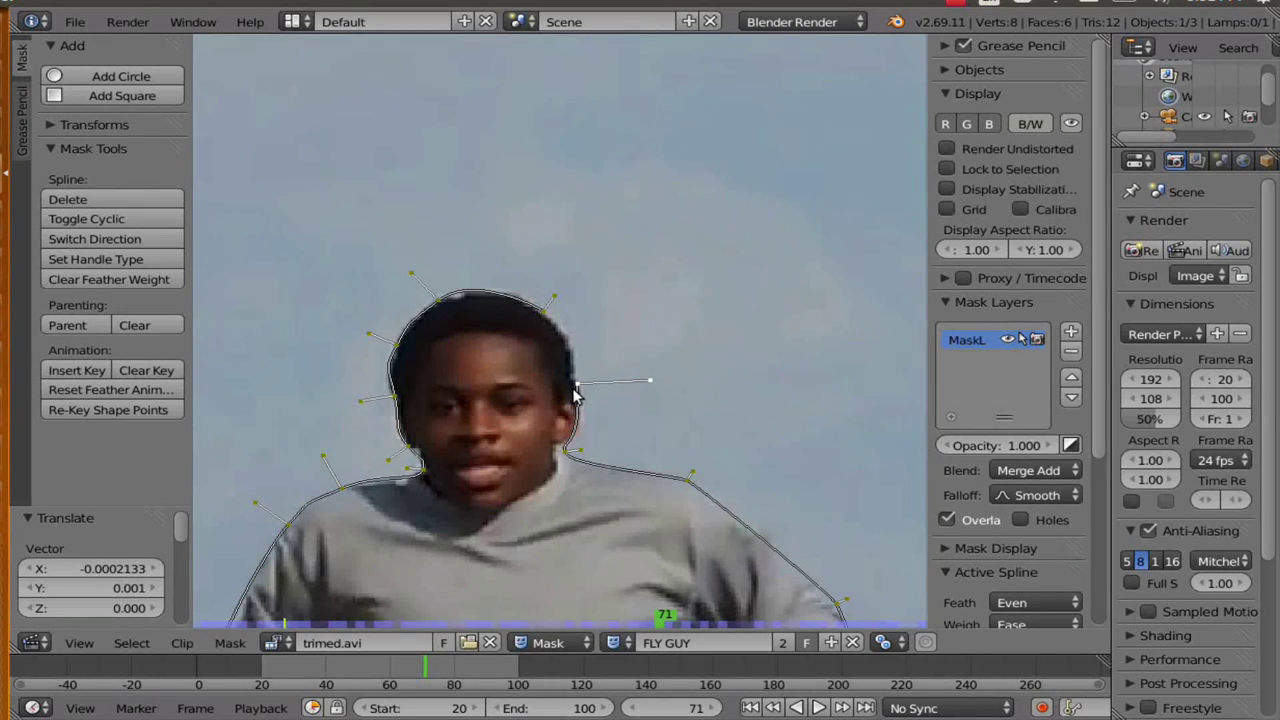
pyautogui.hotkey('alt', 'c')
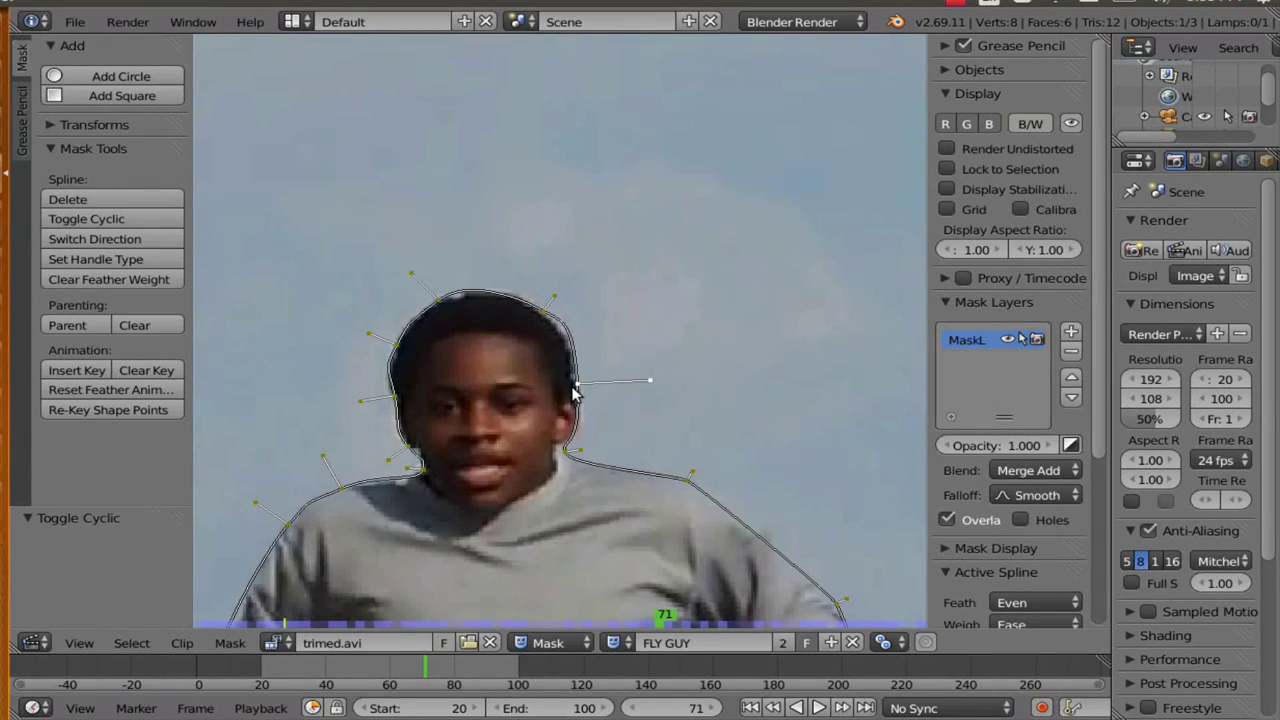
# Refine the handles around the head's top and right side, and nudge the shirt point below the left elbow.
pyautogui.moveTo(555, 290); pyautogui.dragTo(577, 286, button='right')
pyautogui.click(572, 290)
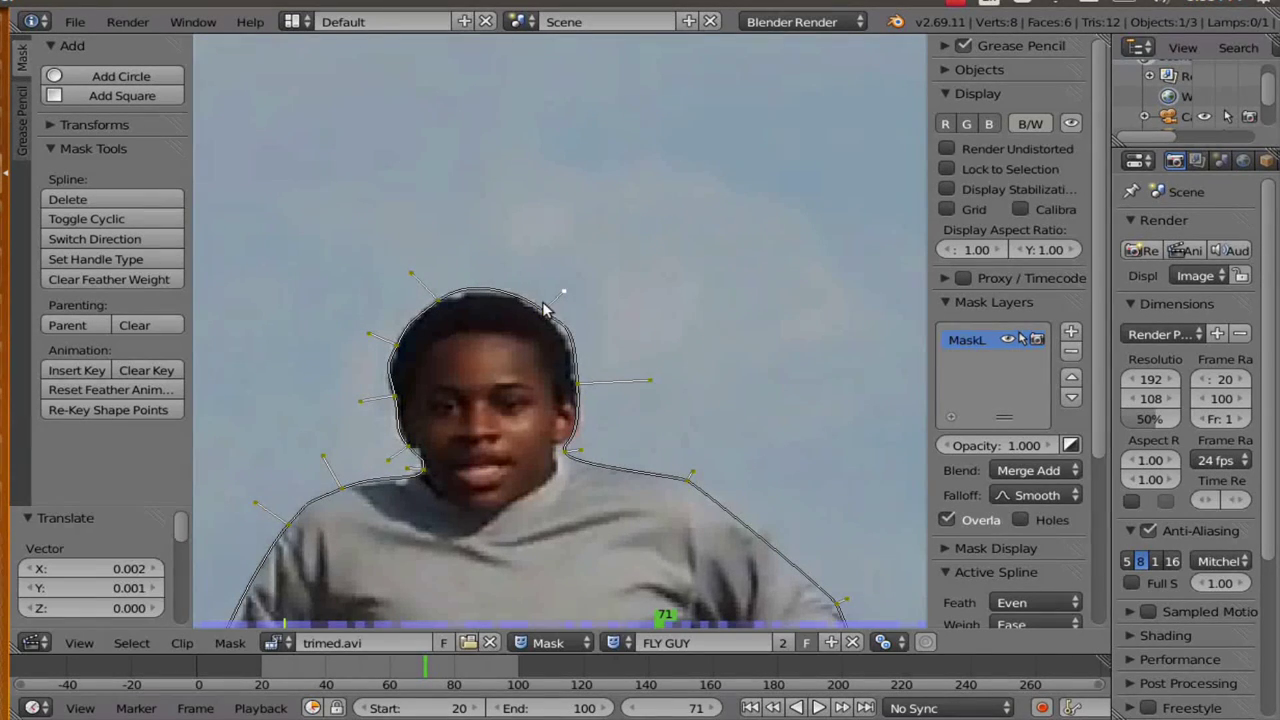
pyautogui.moveTo(648, 386); pyautogui.dragTo(637, 387, button='right')
pyautogui.moveTo(418, 271); pyautogui.dragTo(431, 277, button='right')
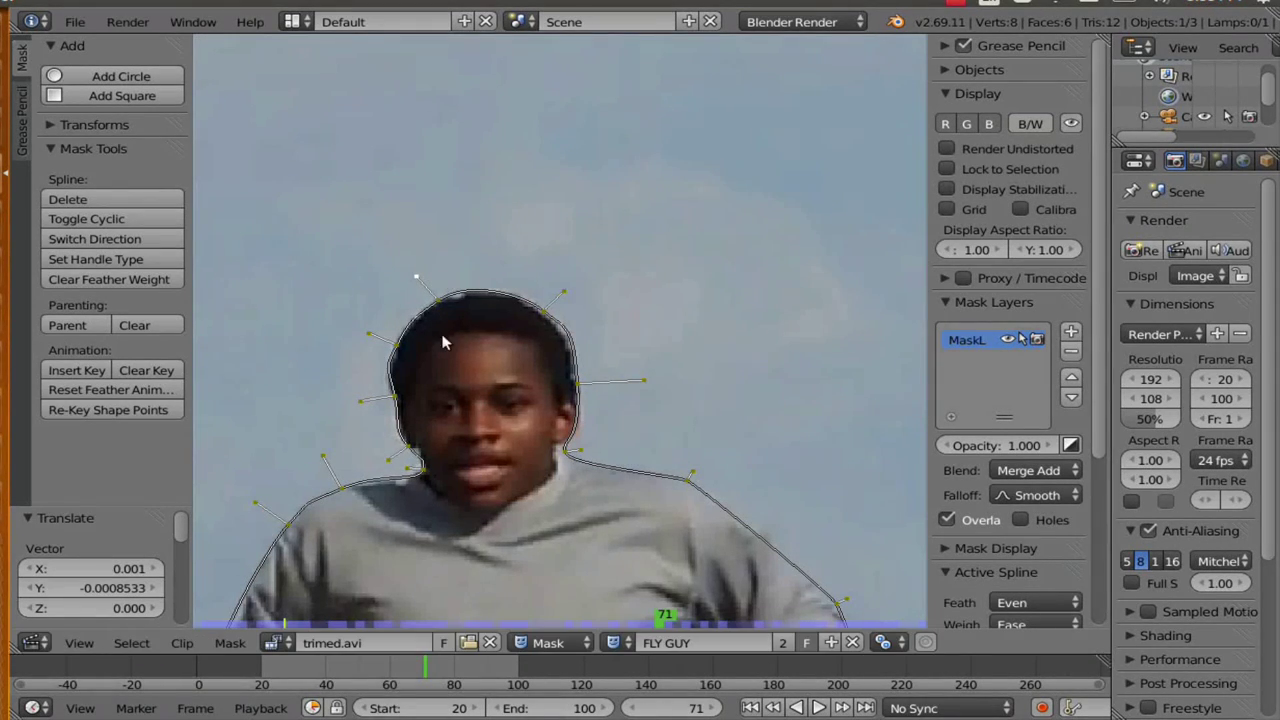
pyautogui.moveTo(458, 538); pyautogui.dragTo(617, 237, button='middle')
pyautogui.moveTo(423, 183)
pyautogui.mouseDown(button='right')
pyautogui.moveTo(399, 189)
pyautogui.moveTo(442, 187)
pyautogui.mouseUp(button='right')
# Select all points of the closed mask and insert a shape key at frame 71.
pyautogui.scroll(-6, 582, 351)
pyautogui.moveTo(631, 376); pyautogui.dragTo(595, 354, button='middle')
pyautogui.scroll(2, 606, 321)
pyautogui.scroll(-5, 606, 321)
pyautogui.scroll(3, 590, 345)
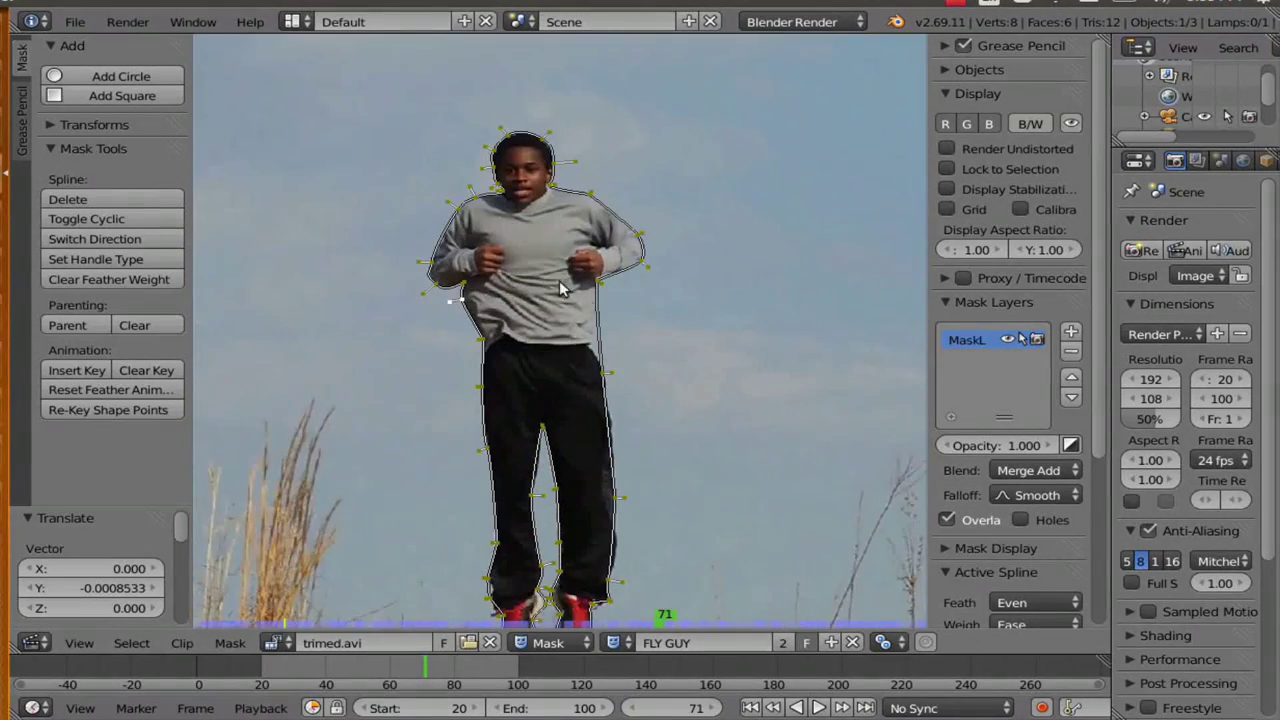
pyautogui.scroll(1, 523, 255)
pyautogui.press('a')
pyautogui.press('a')
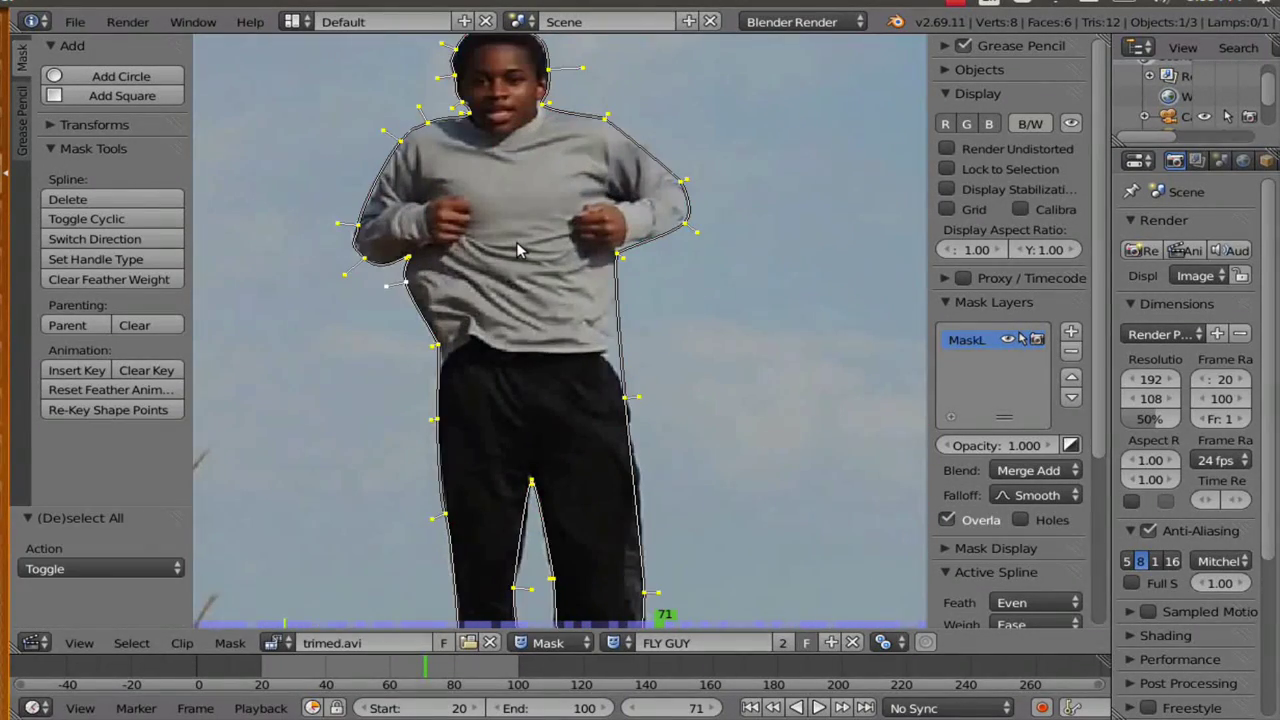
pyautogui.moveTo(521, 388); pyautogui.dragTo(507, 347, button='middle')
pyautogui.scroll(-1, 537, 310)
pyautogui.press('i')
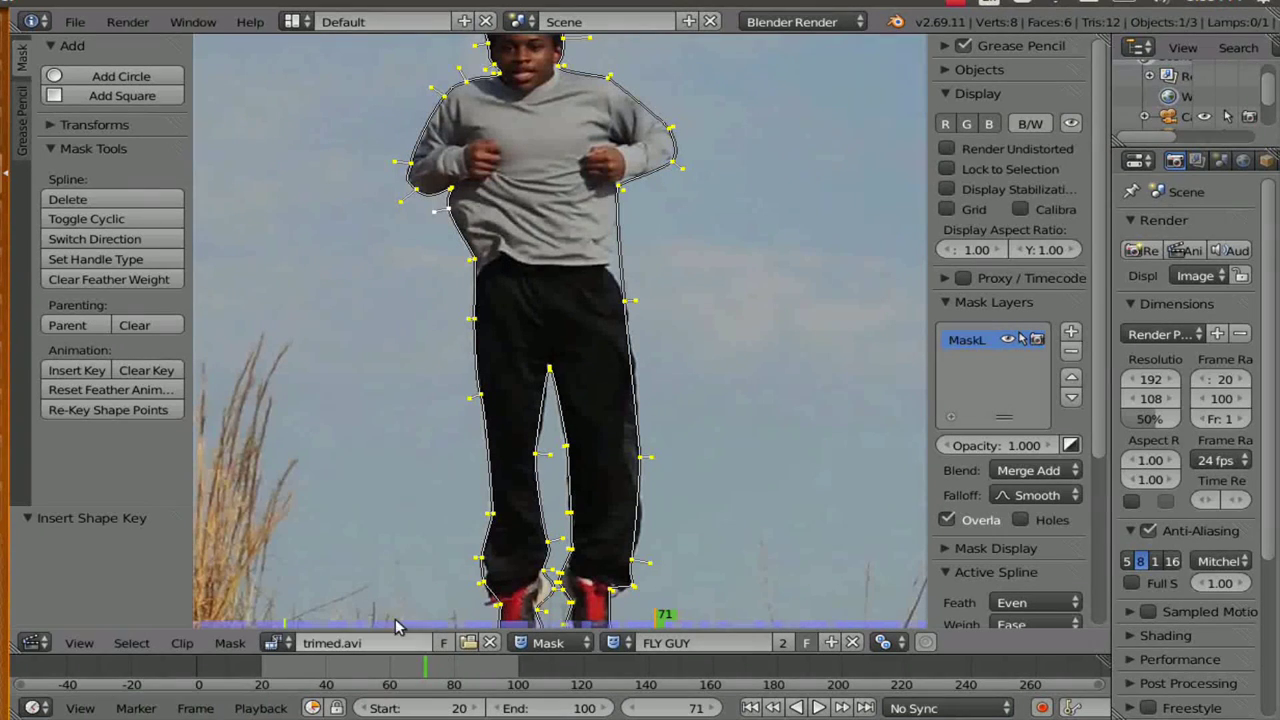
pyautogui.click(76, 370)
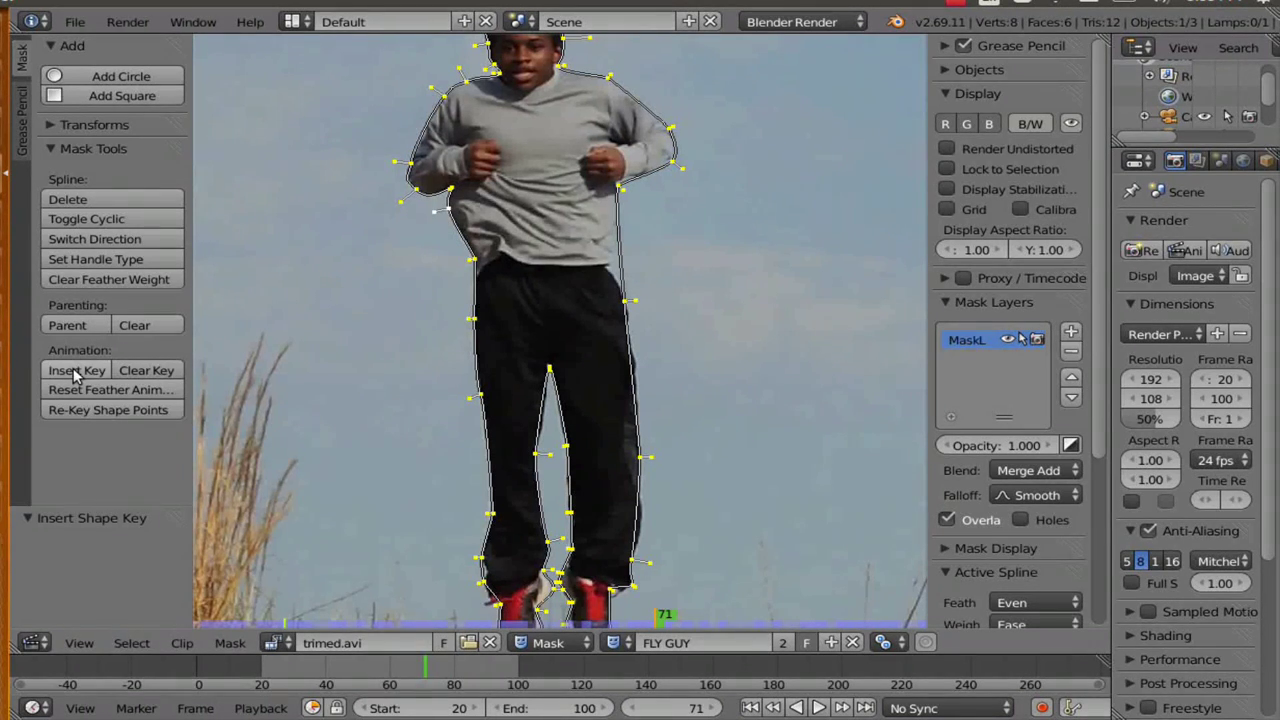
# Bring the whole man into view and advance the clip to frame 72.
pyautogui.scroll(1, 516, 298)
pyautogui.scroll(-2, 510, 299)
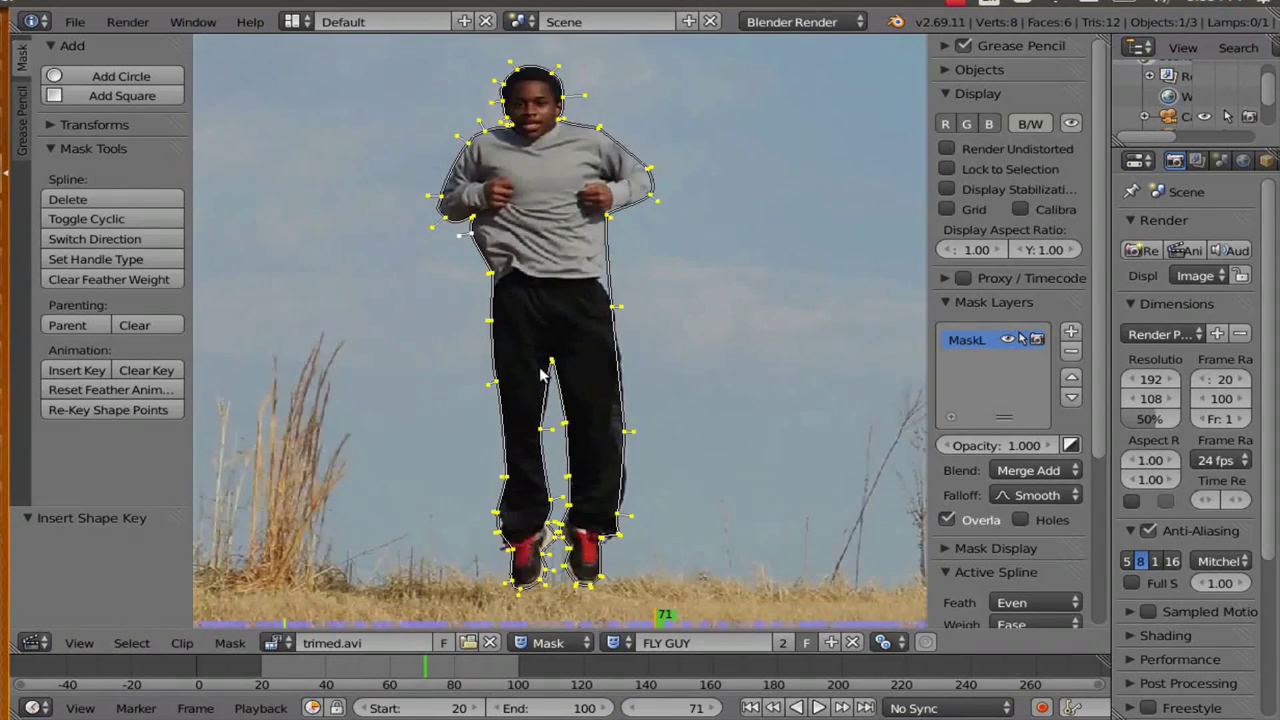
pyautogui.moveTo(540, 369); pyautogui.dragTo(474, 360, button='middle')
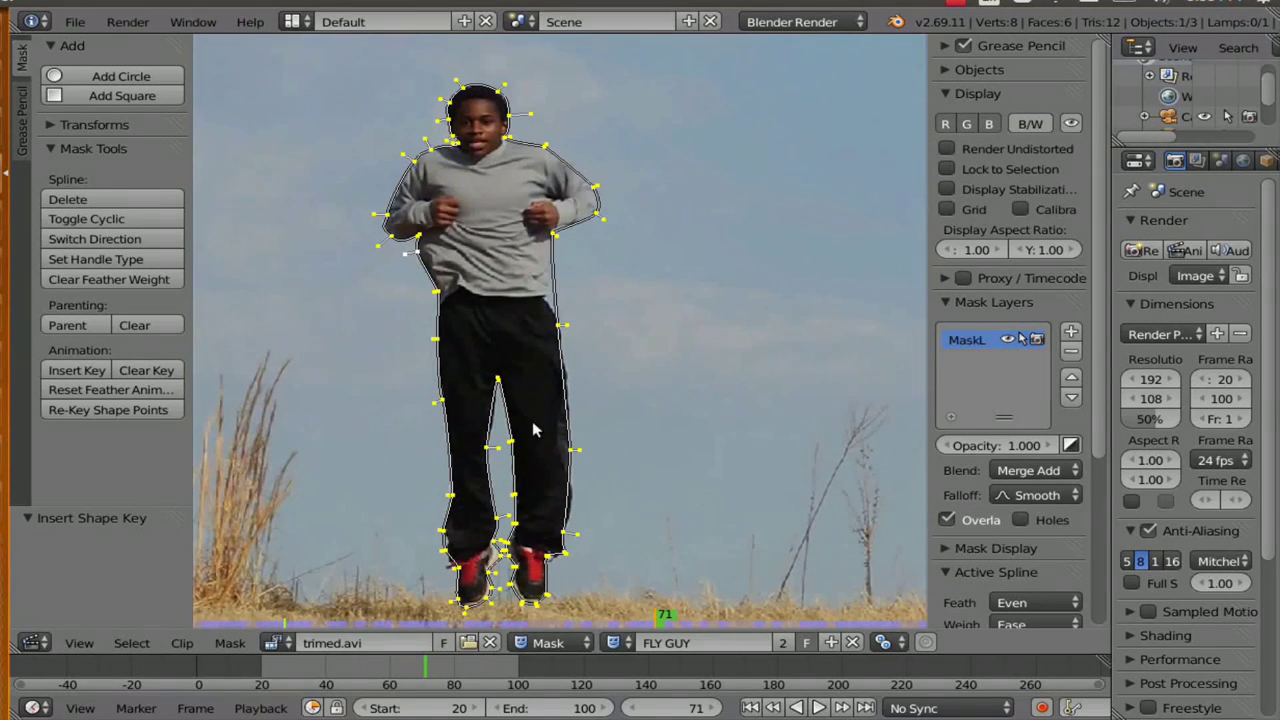
pyautogui.click(710, 708)
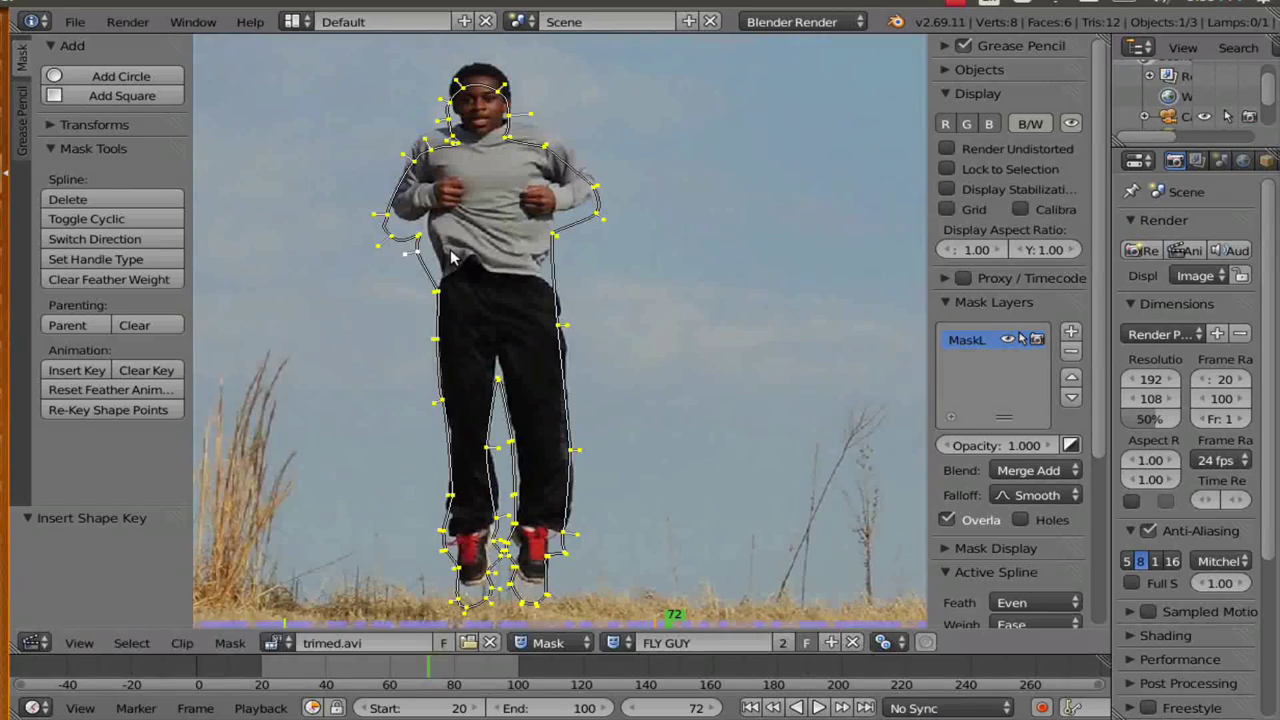
# Move the whole mask up onto the man's position at frame 72 and fine-tune its alignment around the head and shoulders.
pyautogui.press('g')
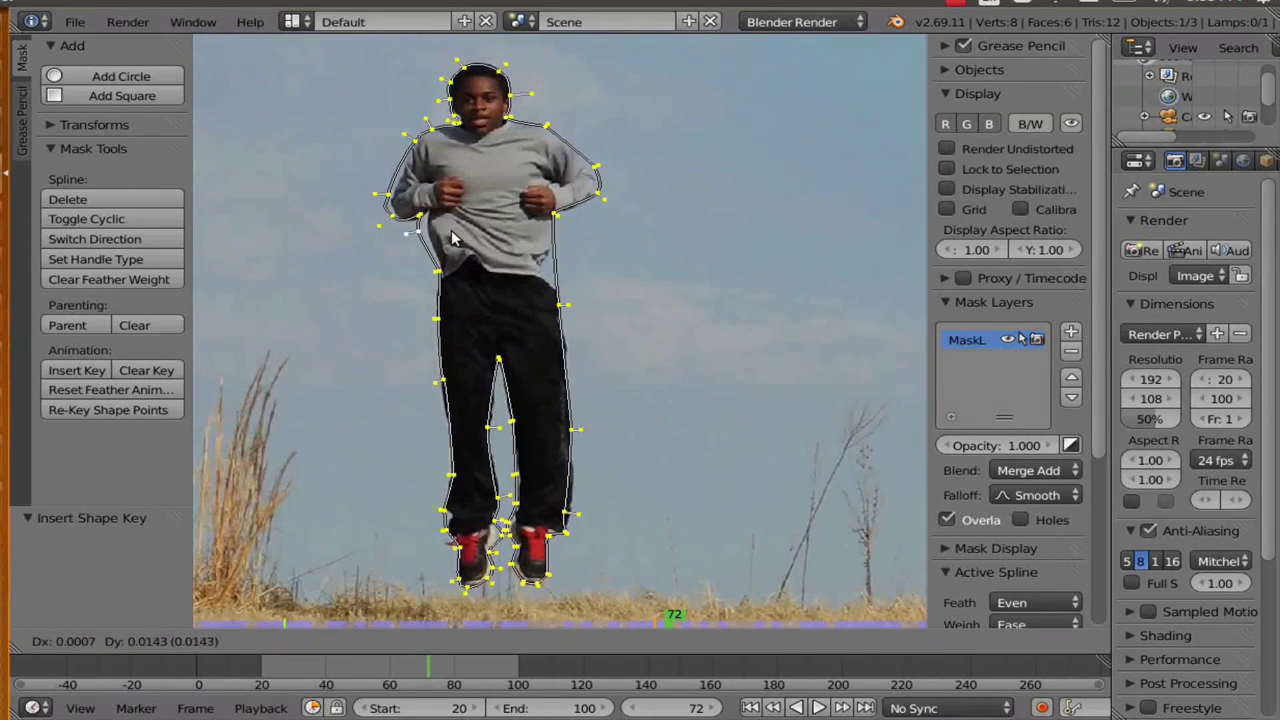
pyautogui.click(452, 237)
pyautogui.scroll(4, 566, 540)
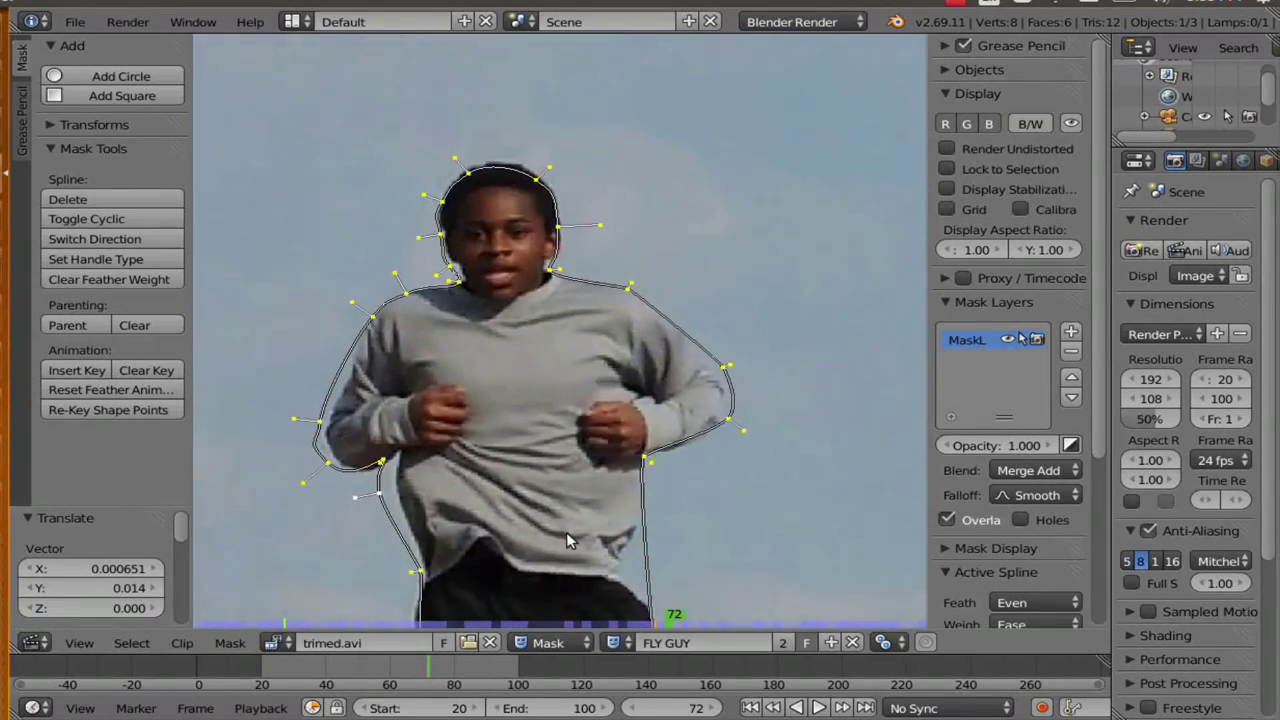
pyautogui.scroll(2, 566, 540)
pyautogui.moveTo(483, 379); pyautogui.dragTo(587, 492, button='middle')
pyautogui.press('g')
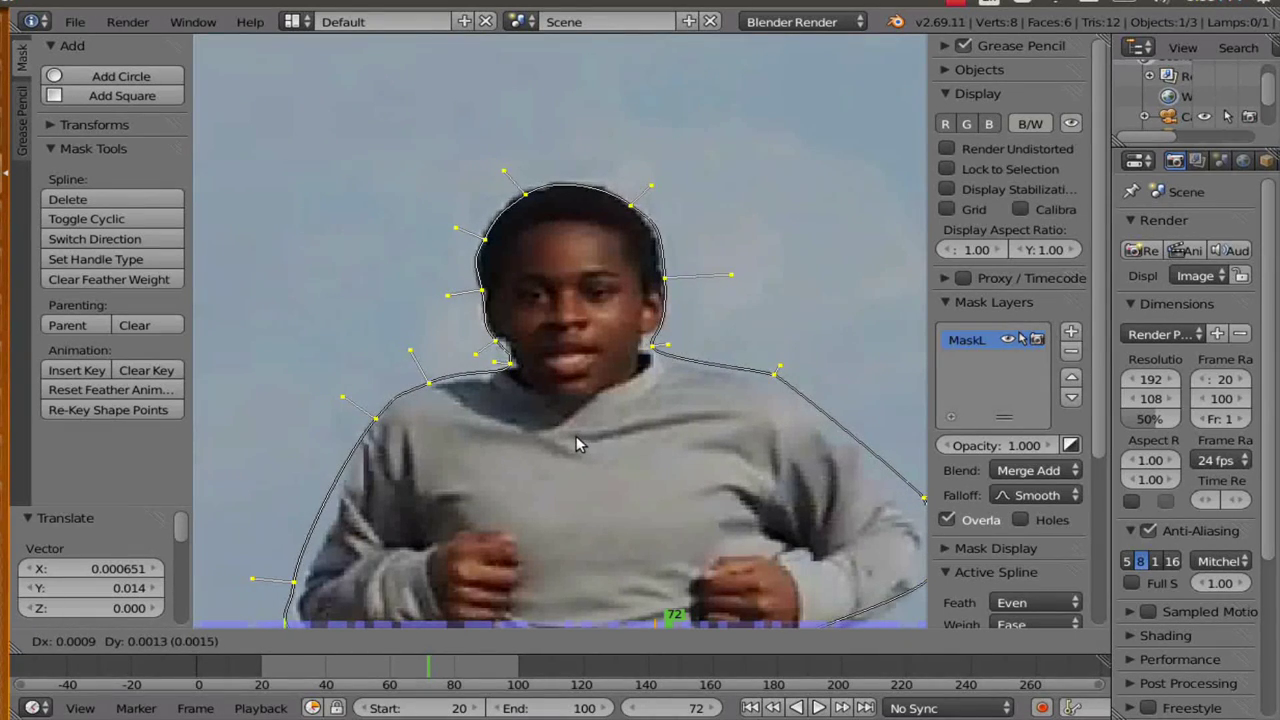
pyautogui.click(574, 443)
# Nudge the mask points at the right side of the man's neck and jaw inward to meet the neckline.
pyautogui.scroll(1, 549, 470)
pyautogui.scroll(1, 549, 470)
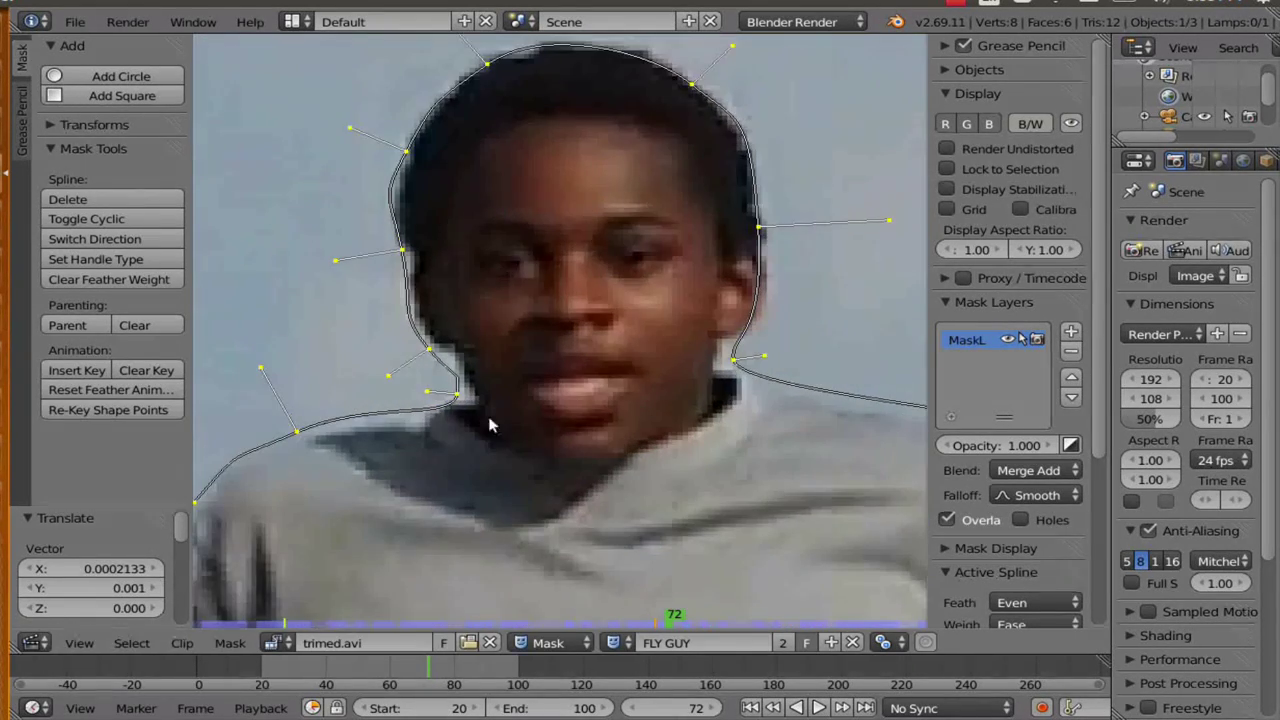
pyautogui.press('g')
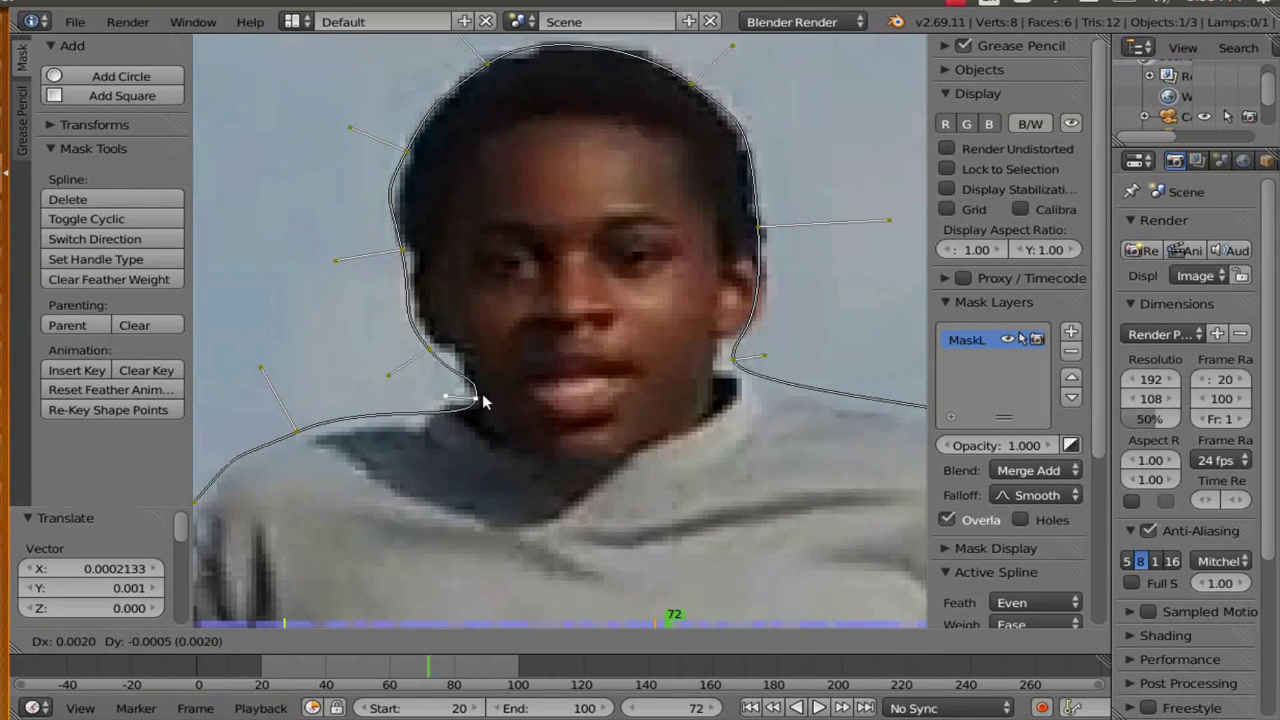
pyautogui.click(478, 400)
pyautogui.rightClick(432, 355)
pyautogui.press('g')
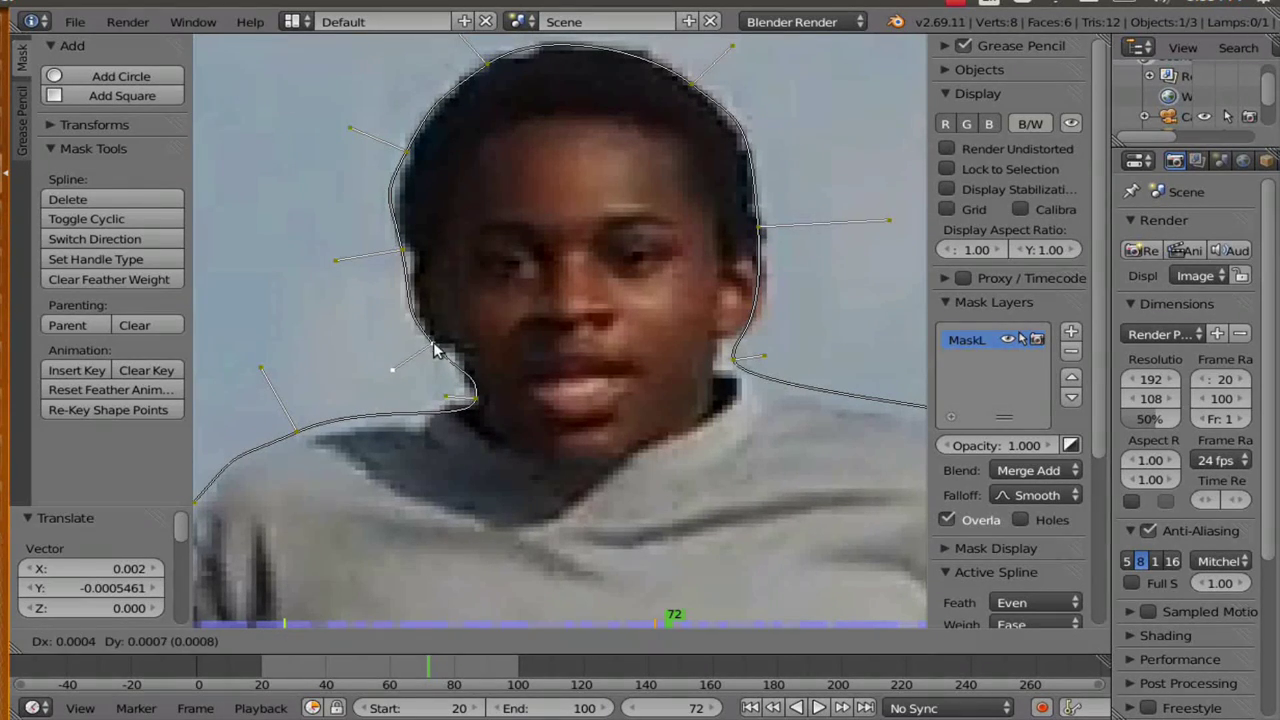
pyautogui.click(441, 346)
# Nudge the points beside the man's right ear and right temple slightly inward to follow the head outline.
pyautogui.rightClick(404, 257)
pyautogui.press('g')
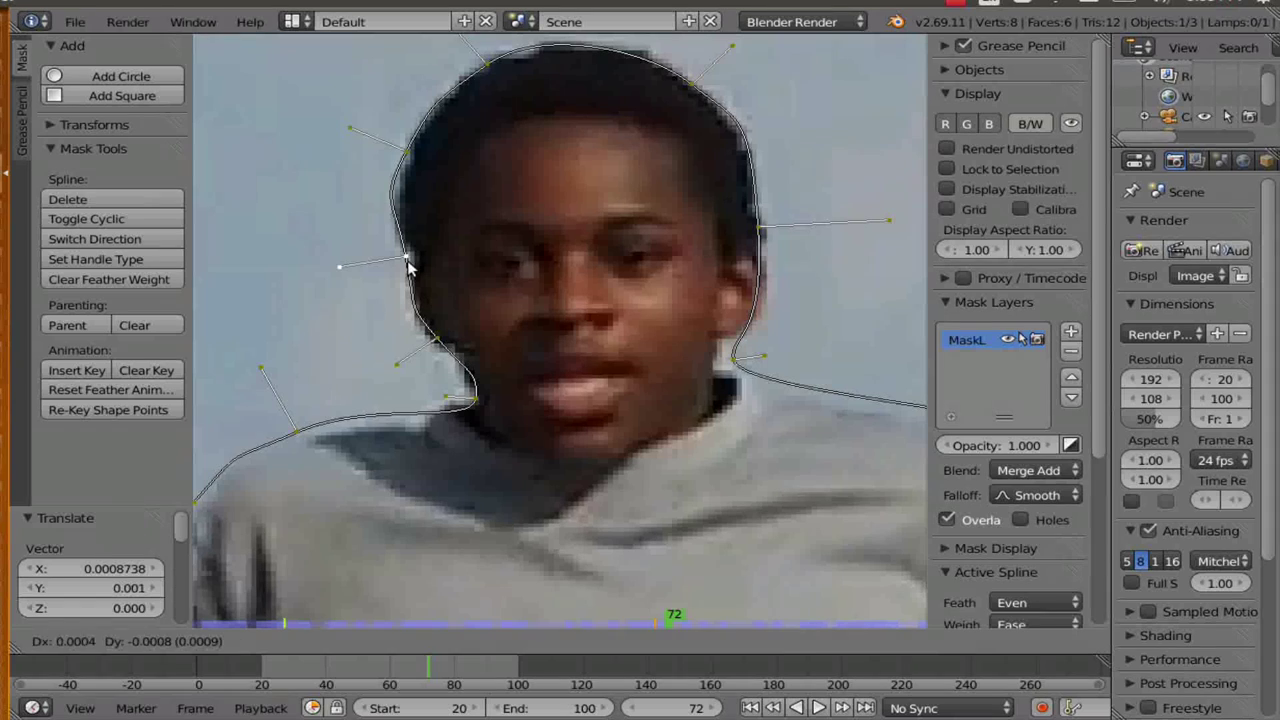
pyautogui.click(409, 262)
pyautogui.rightClick(409, 153)
pyautogui.press('g')
pyautogui.click(427, 161)
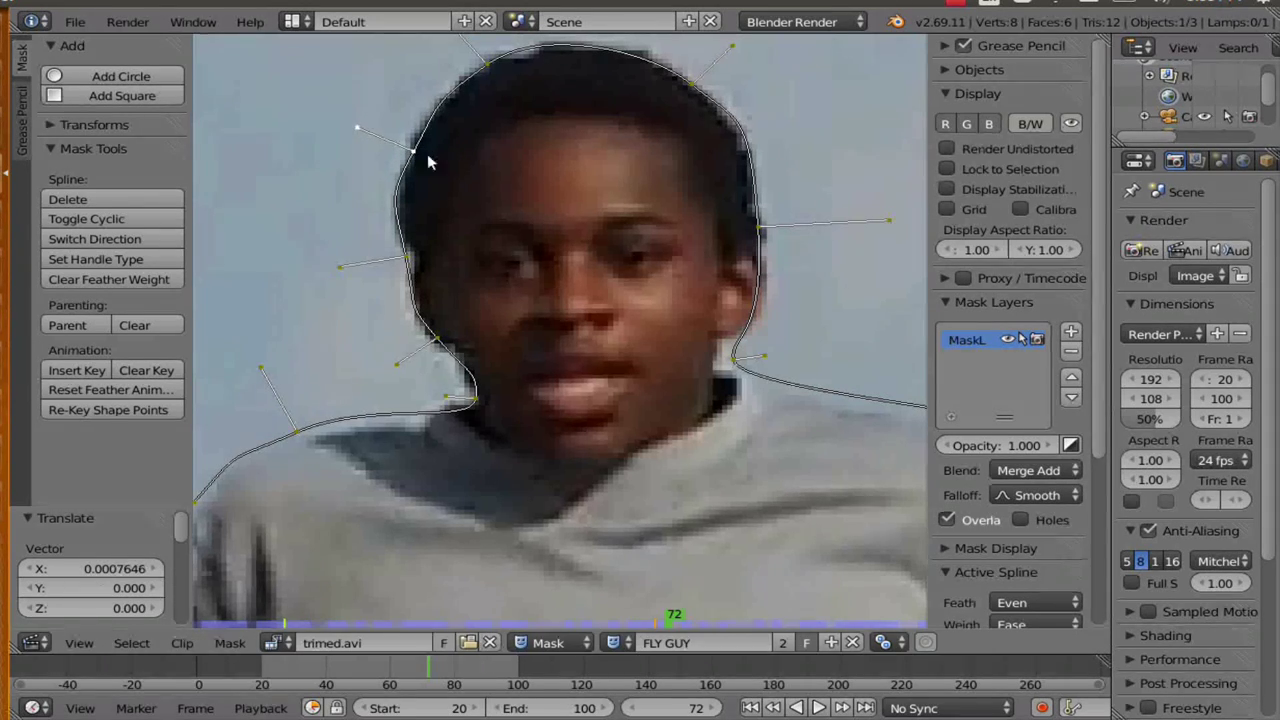
# Shift the point at the left side of the man's neck inward and the point above his left ear outward.
pyautogui.moveTo(607, 443); pyautogui.dragTo(530, 436, button='middle')
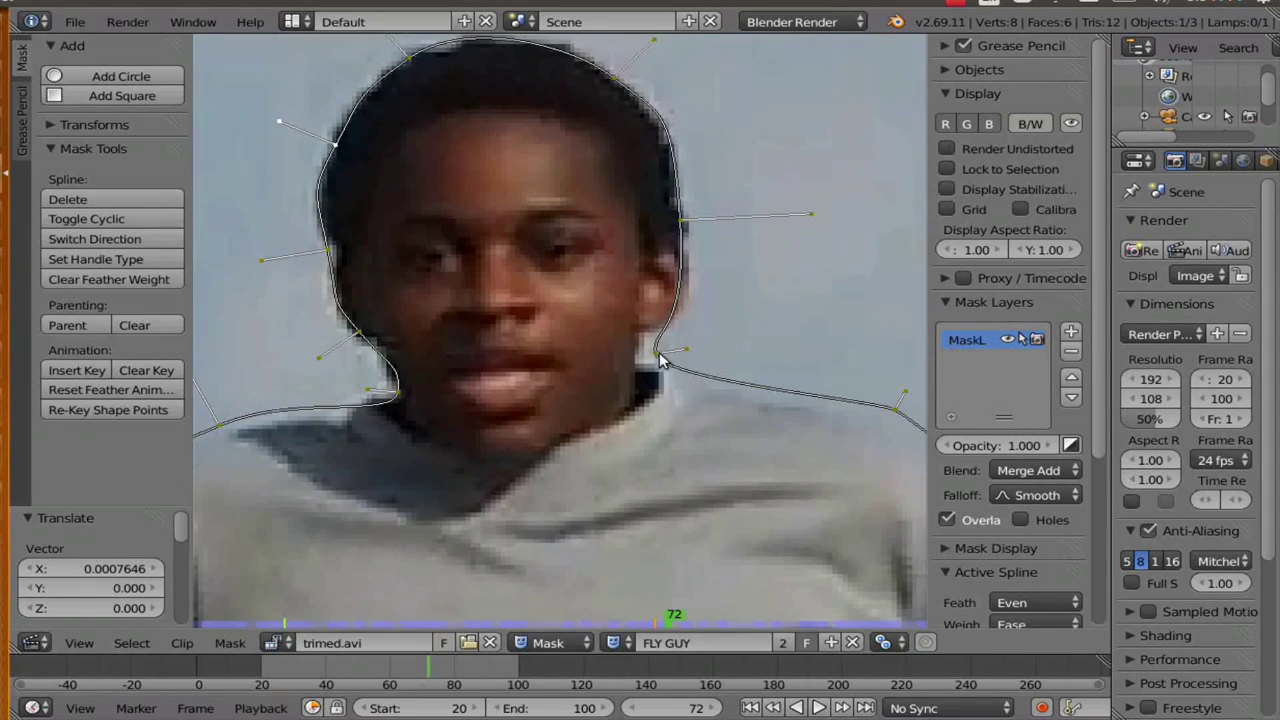
pyautogui.rightClick(659, 360)
pyautogui.press('g')
pyautogui.click(648, 358)
pyautogui.rightClick(680, 232)
pyautogui.press('g')
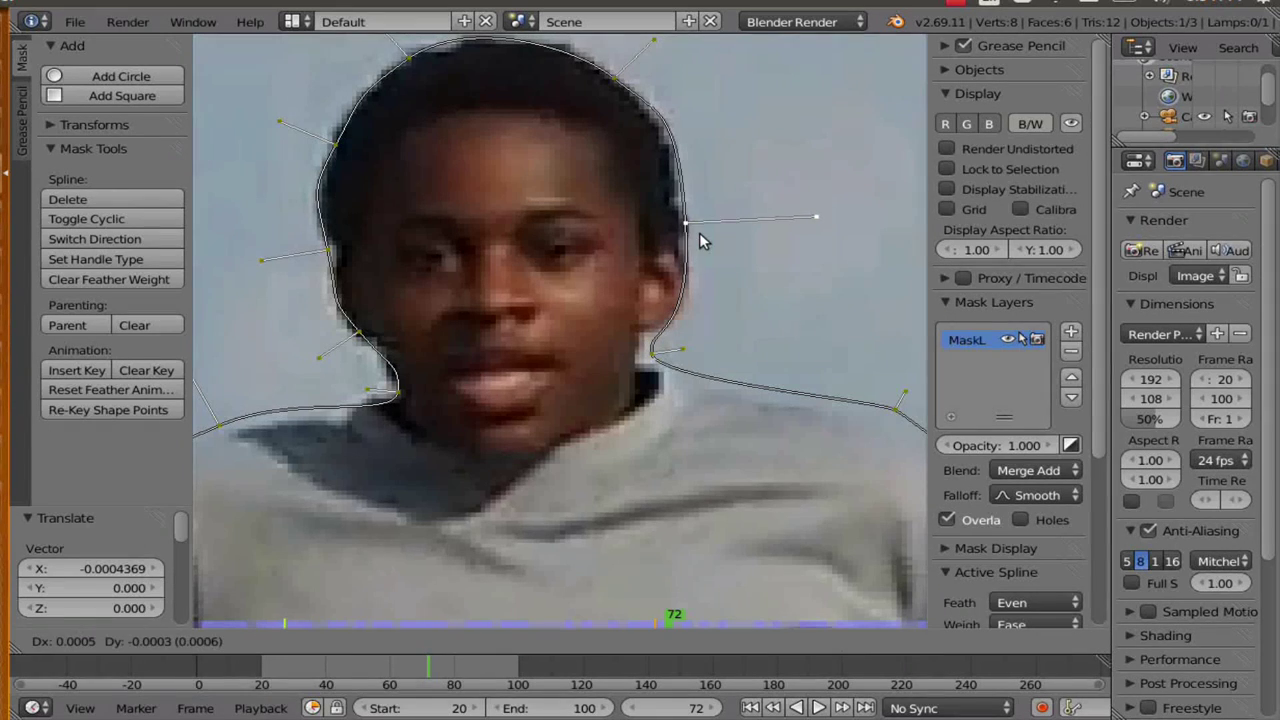
pyautogui.click(700, 240)
# Lower the left shoulder point onto the sleeve and pull its handle outward.
pyautogui.moveTo(698, 503); pyautogui.dragTo(431, 423, button='middle')
pyautogui.rightClick(628, 330)
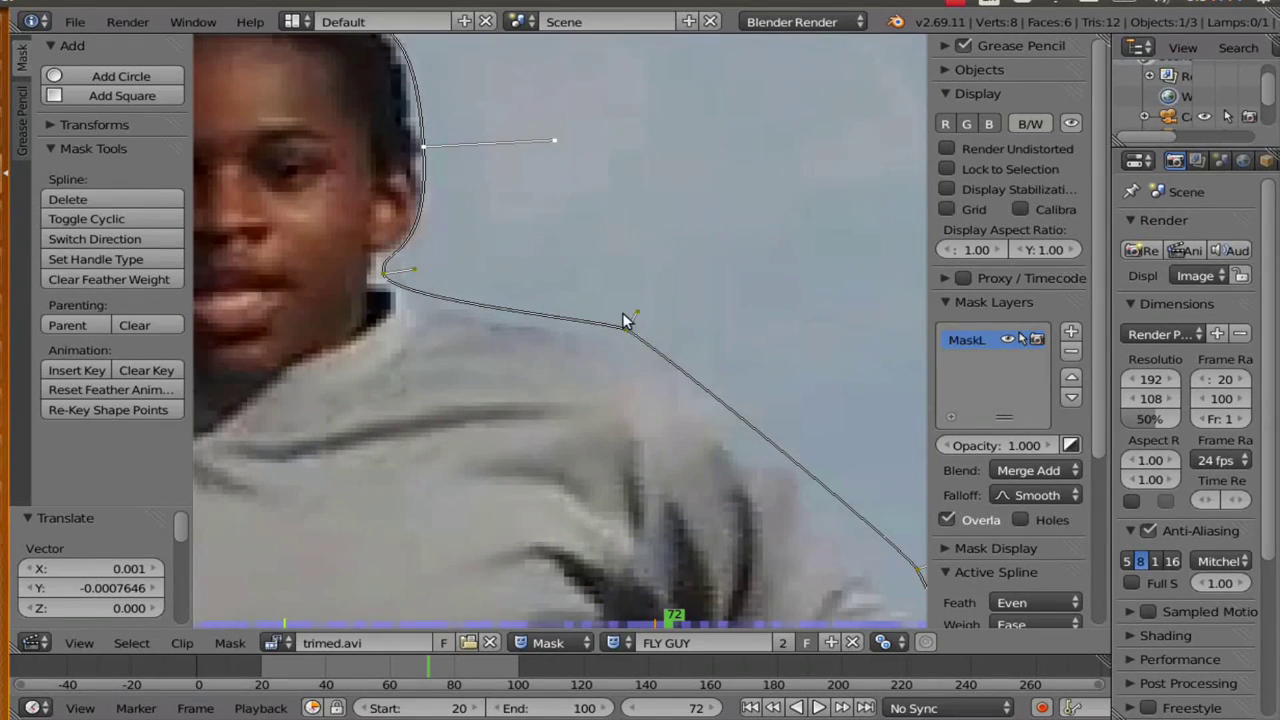
pyautogui.press('g')
pyautogui.click(619, 347)
pyautogui.rightClick(628, 320)
pyautogui.press('g')
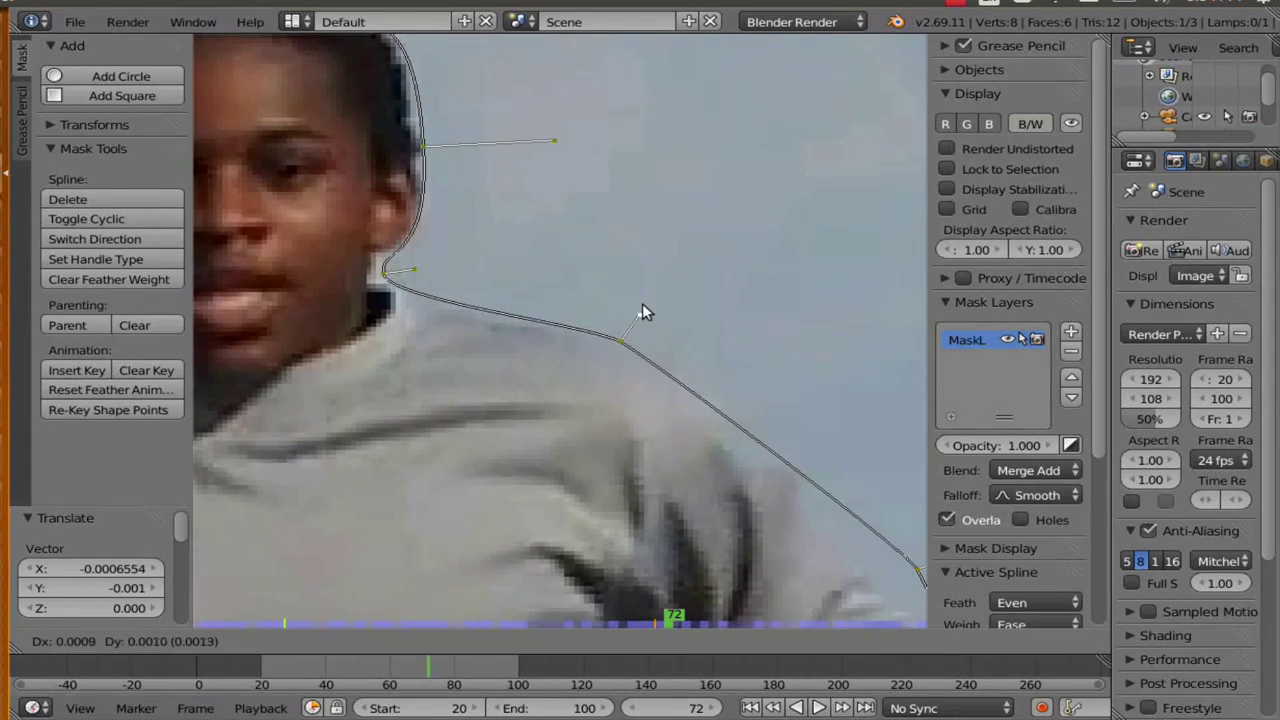
pyautogui.click(647, 305)
# Pull out the handle of the upper left elbow point and move the lower elbow point down and inward.
pyautogui.moveTo(608, 471); pyautogui.dragTo(494, 313, button='middle')
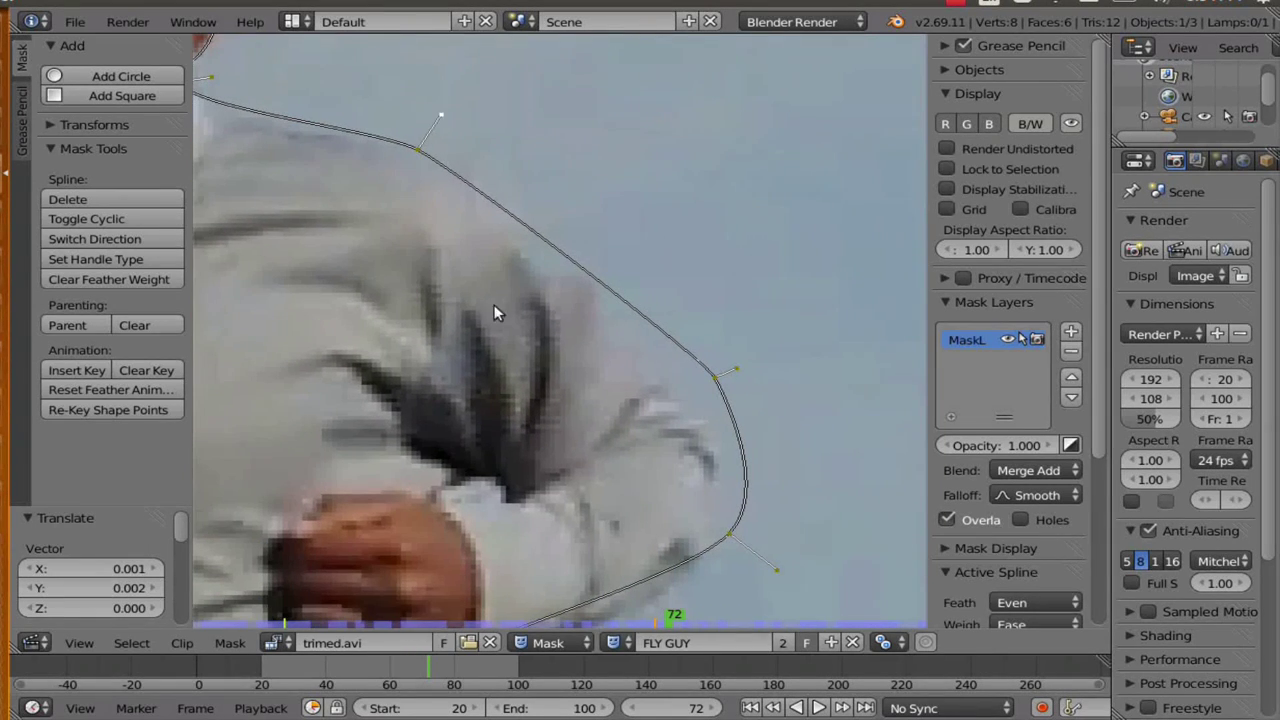
pyautogui.rightClick(757, 374)
pyautogui.press('g')
pyautogui.click(768, 358)
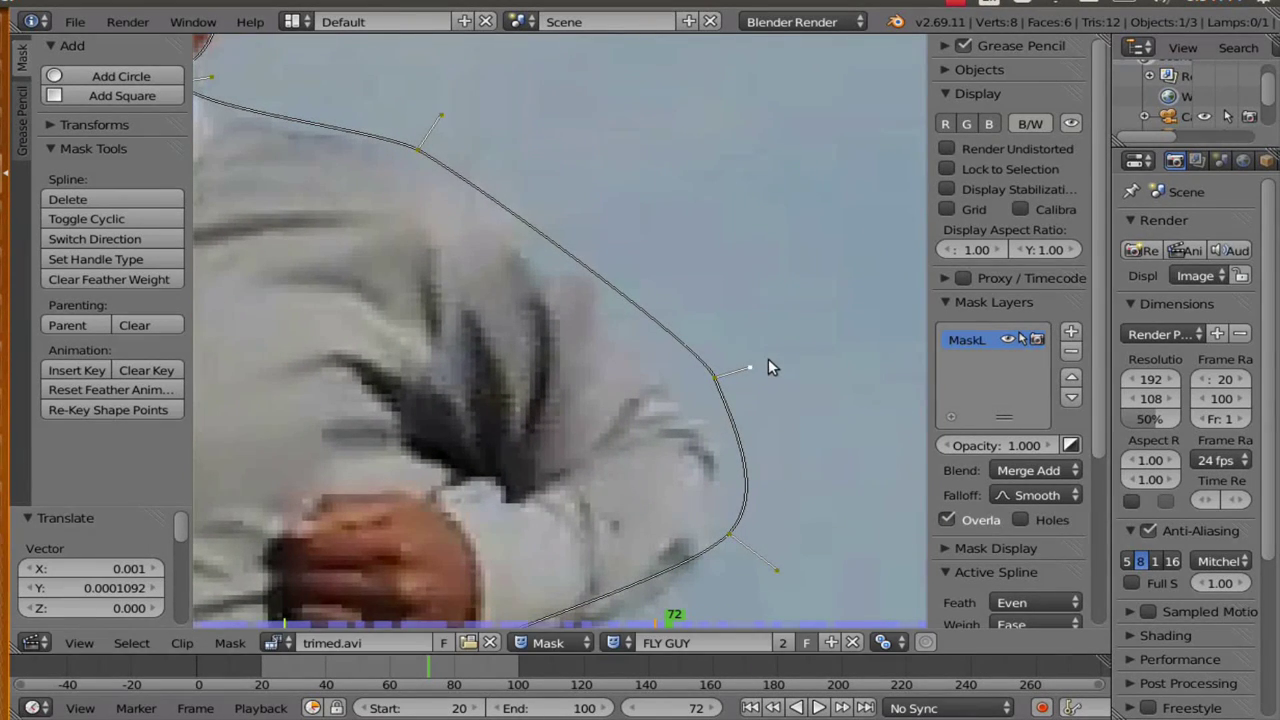
pyautogui.moveTo(720, 545); pyautogui.dragTo(616, 376, button='middle')
pyautogui.rightClick(617, 352)
pyautogui.press('g')
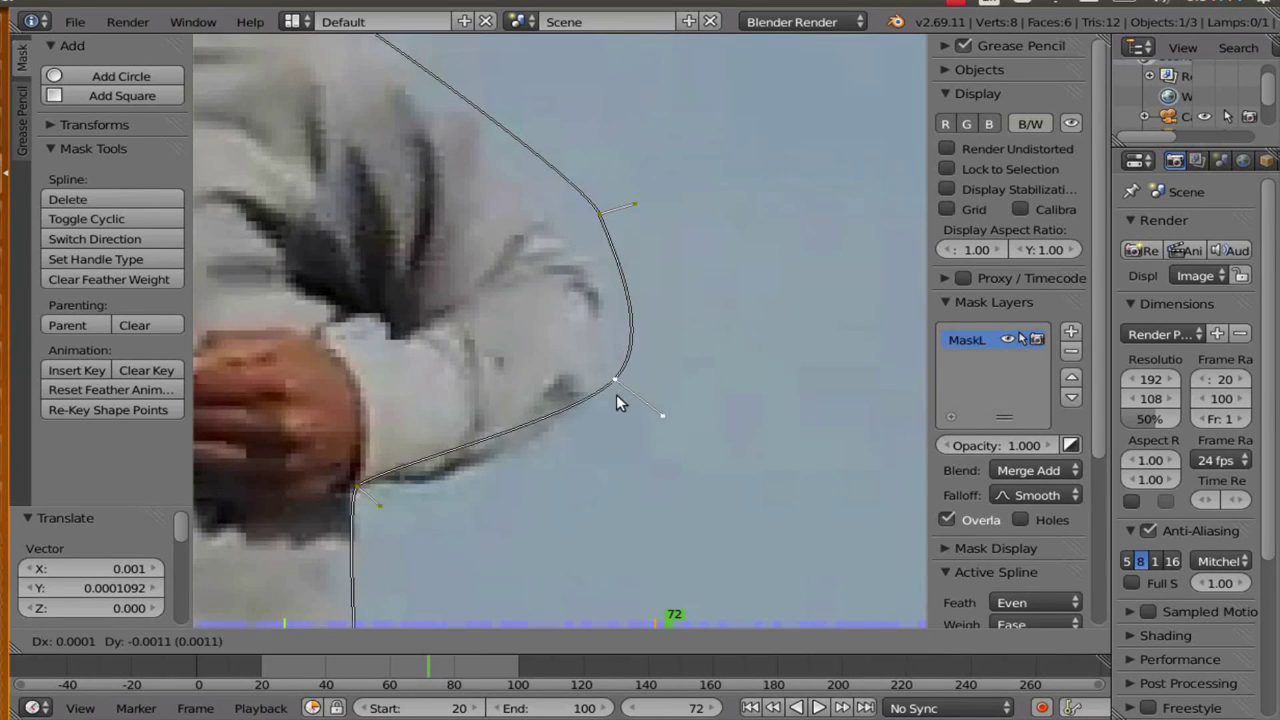
pyautogui.click(600, 392)
# Move the point below the left forearm slightly outward and pull its handle downward.
pyautogui.scroll(-2, 466, 534)
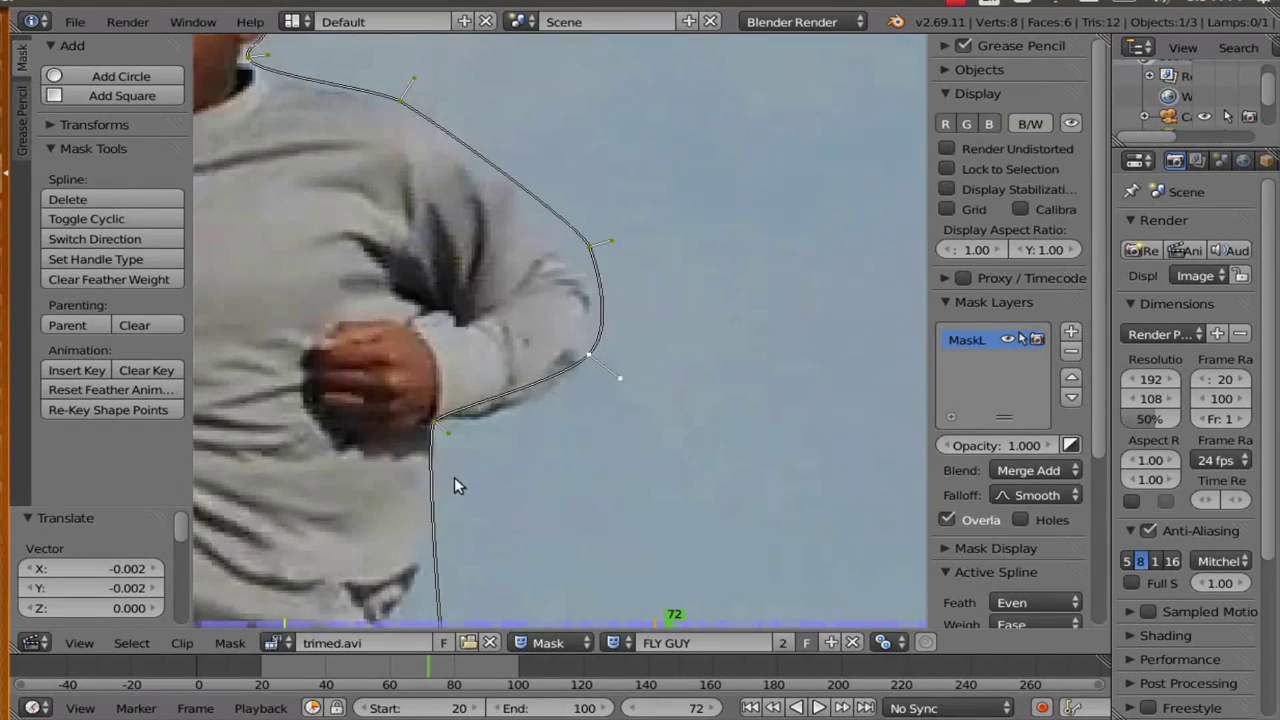
pyautogui.rightClick(438, 426)
pyautogui.press('g')
pyautogui.click(448, 425)
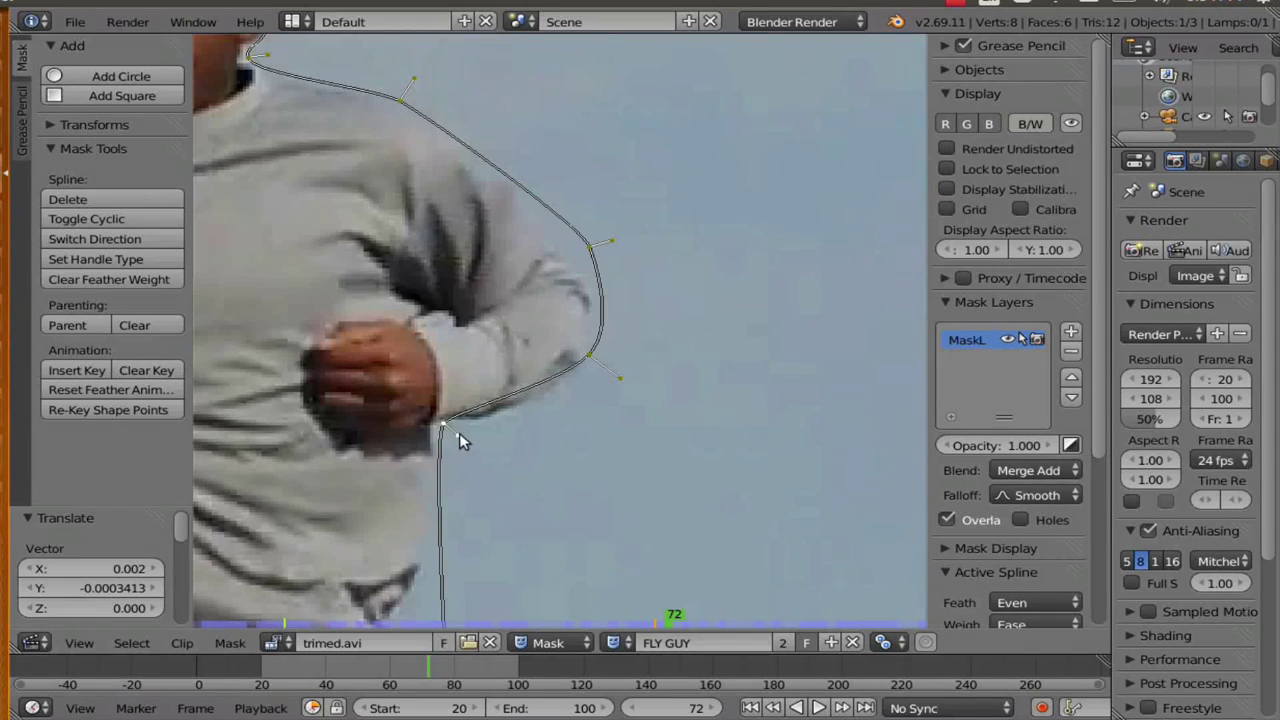
pyautogui.rightClick(459, 434)
pyautogui.press('g')
pyautogui.click(460, 478)
# Nudge the knee-level point on the outer edge of the left trouser leg inward.
pyautogui.scroll(-3, 460, 540)
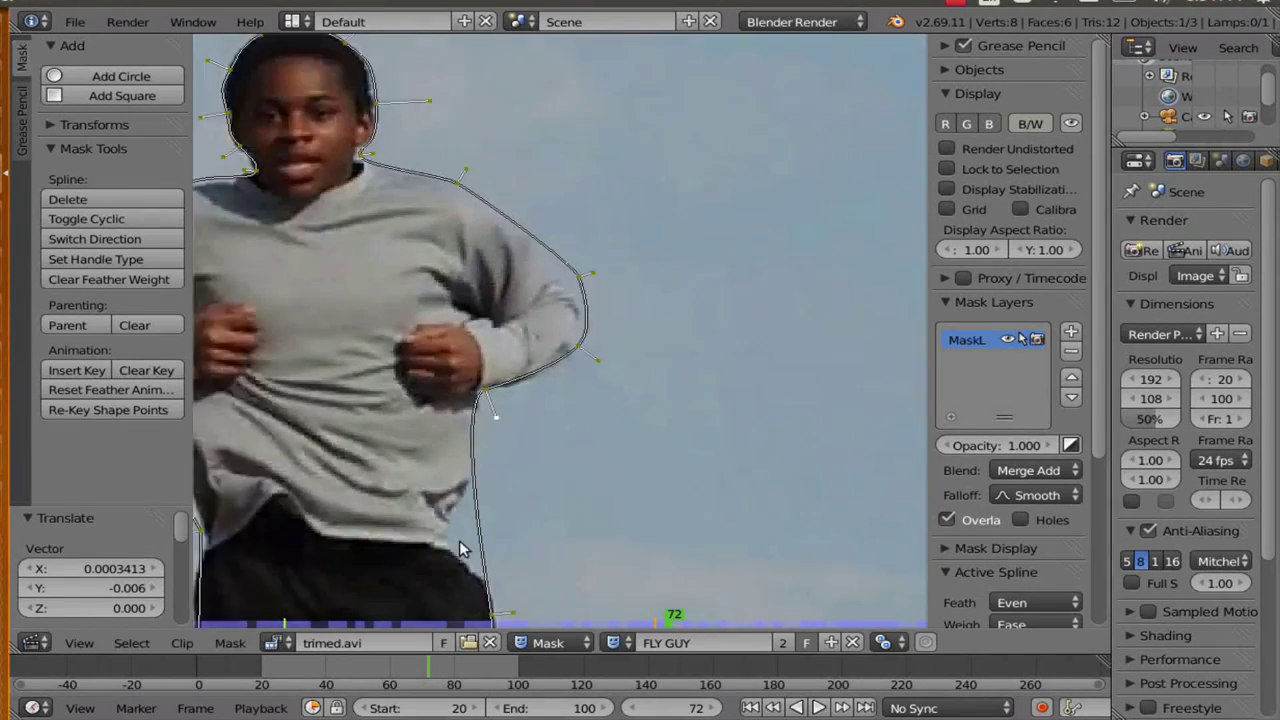
pyautogui.scroll(5, 609, 266)
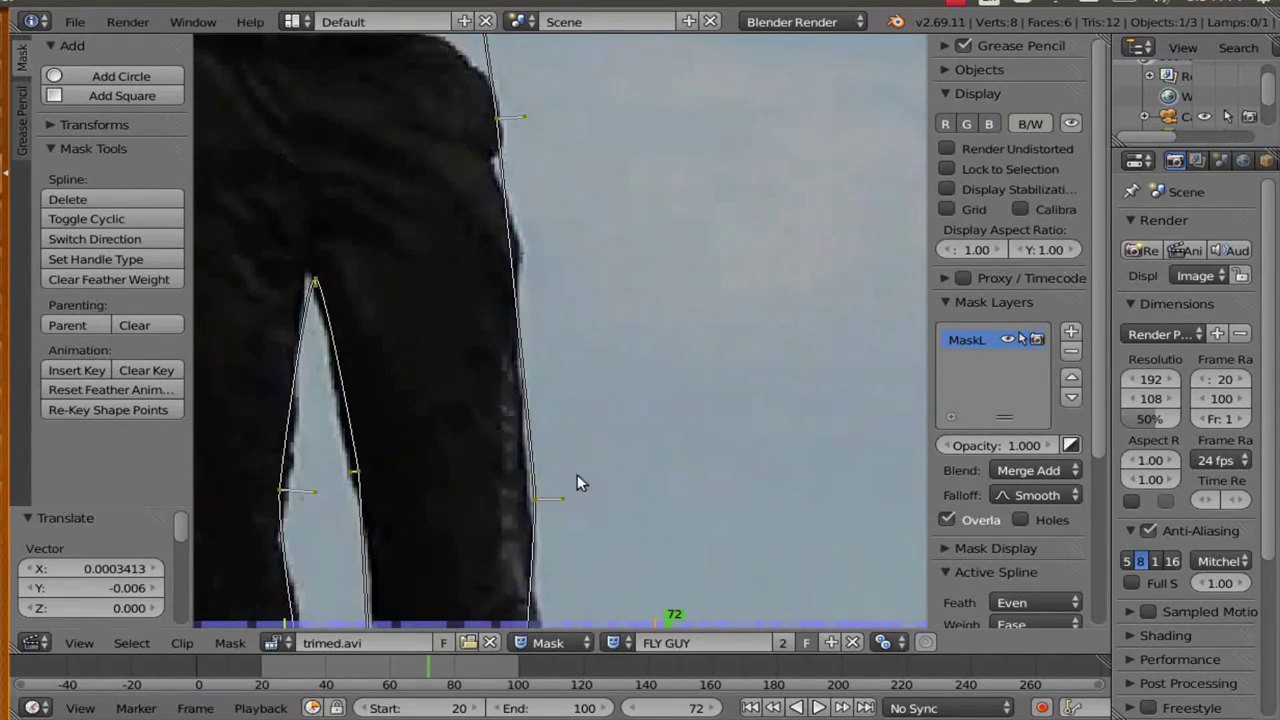
pyautogui.press('g')
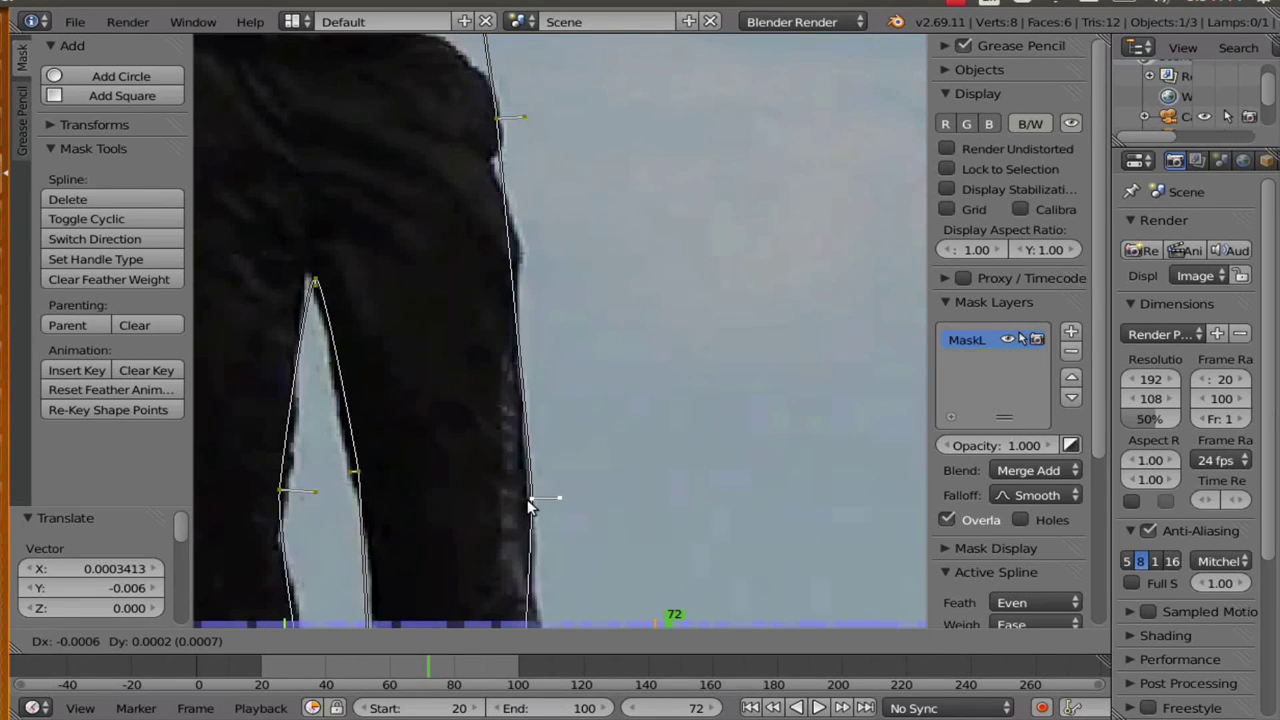
pyautogui.click(528, 503)
# Move the outer points at the lower left trouser leg and its hem up and outward to the fabric edge.
pyautogui.scroll(1, 530, 505)
pyautogui.moveTo(585, 407); pyautogui.dragTo(613, 98, button='middle')
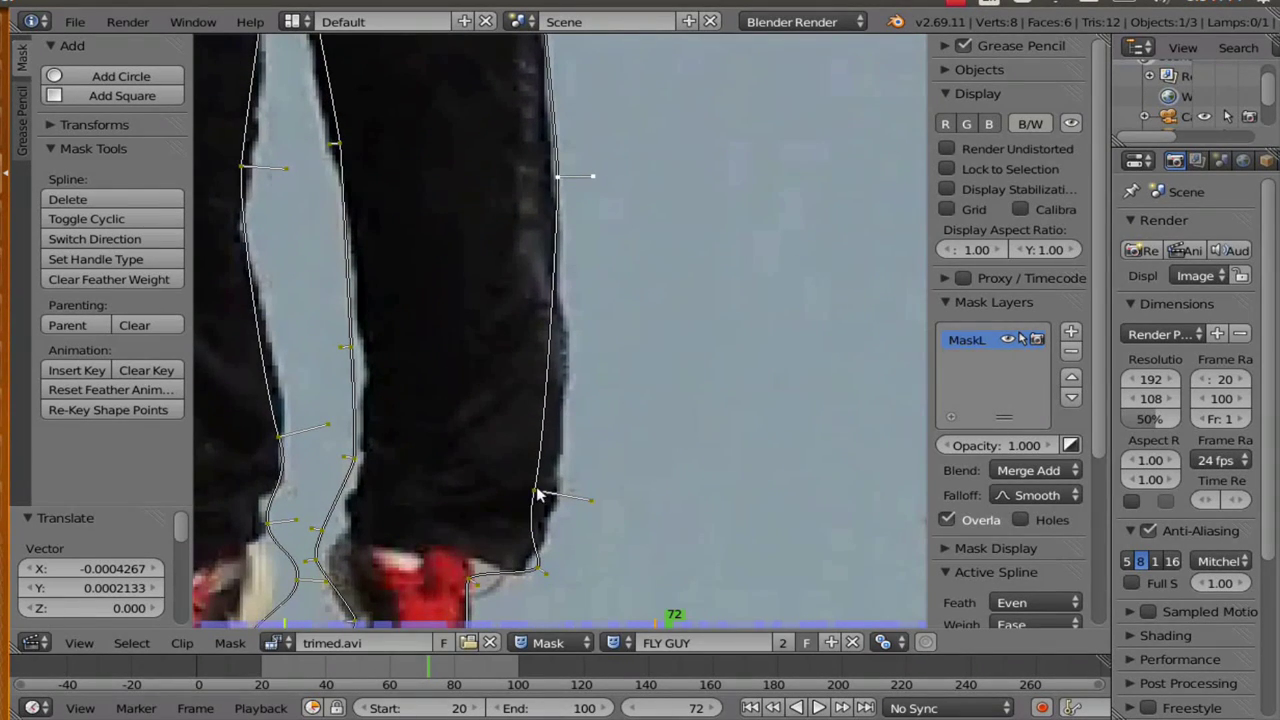
pyautogui.press('g')
pyautogui.click(574, 460)
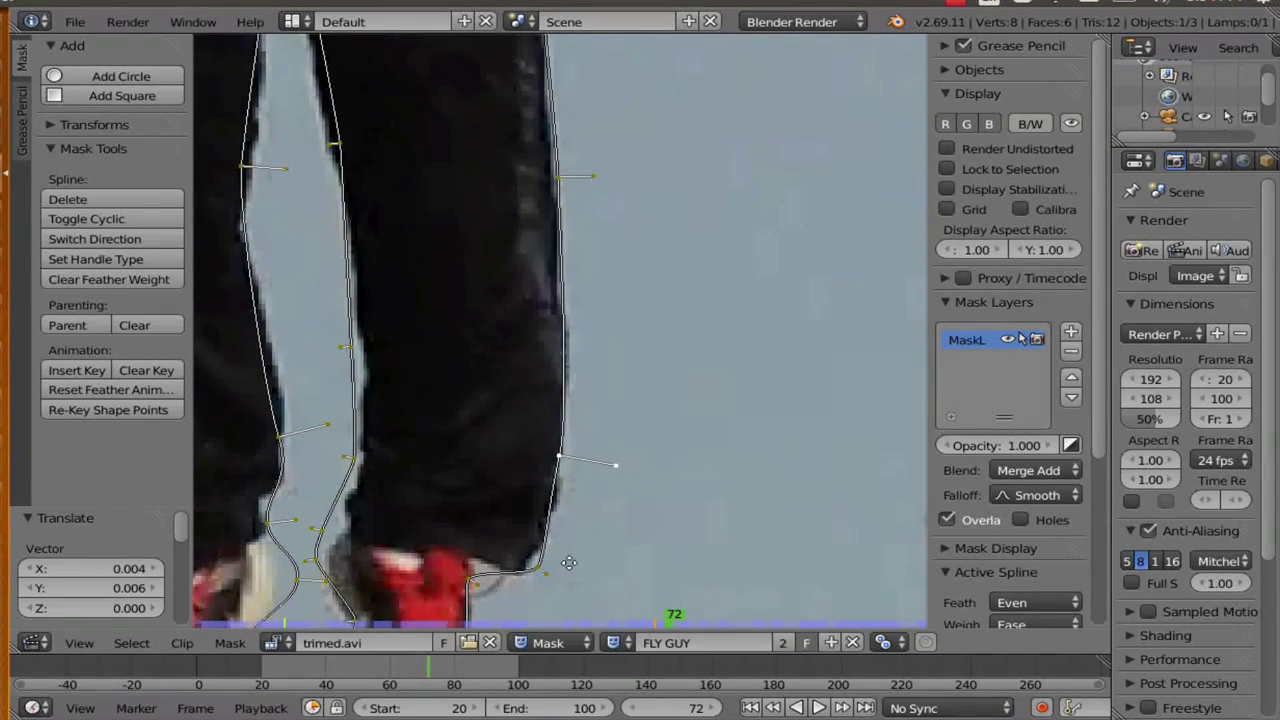
pyautogui.moveTo(568, 563); pyautogui.dragTo(612, 419, button='middle')
pyautogui.press('g')
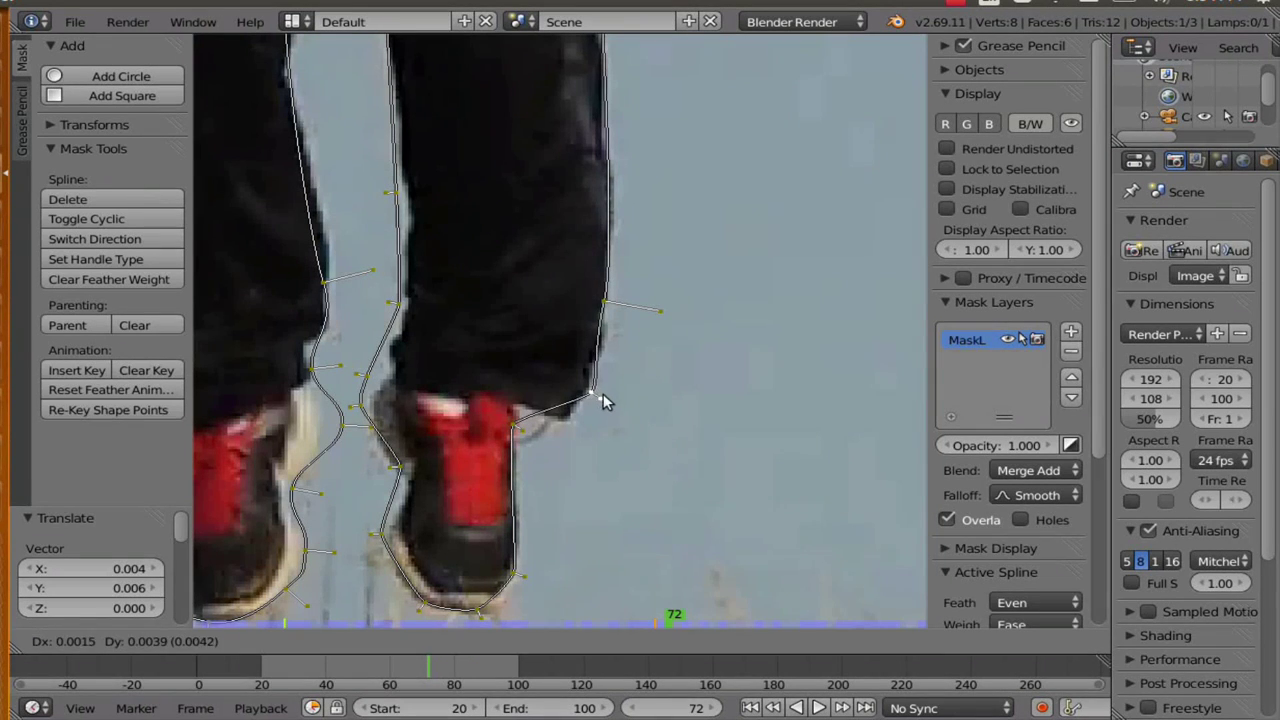
pyautogui.click(604, 396)
# Adjust the points at the left shoe's outer side and sole to fit the toe outline.
pyautogui.moveTo(538, 520); pyautogui.dragTo(585, 388, button='middle')
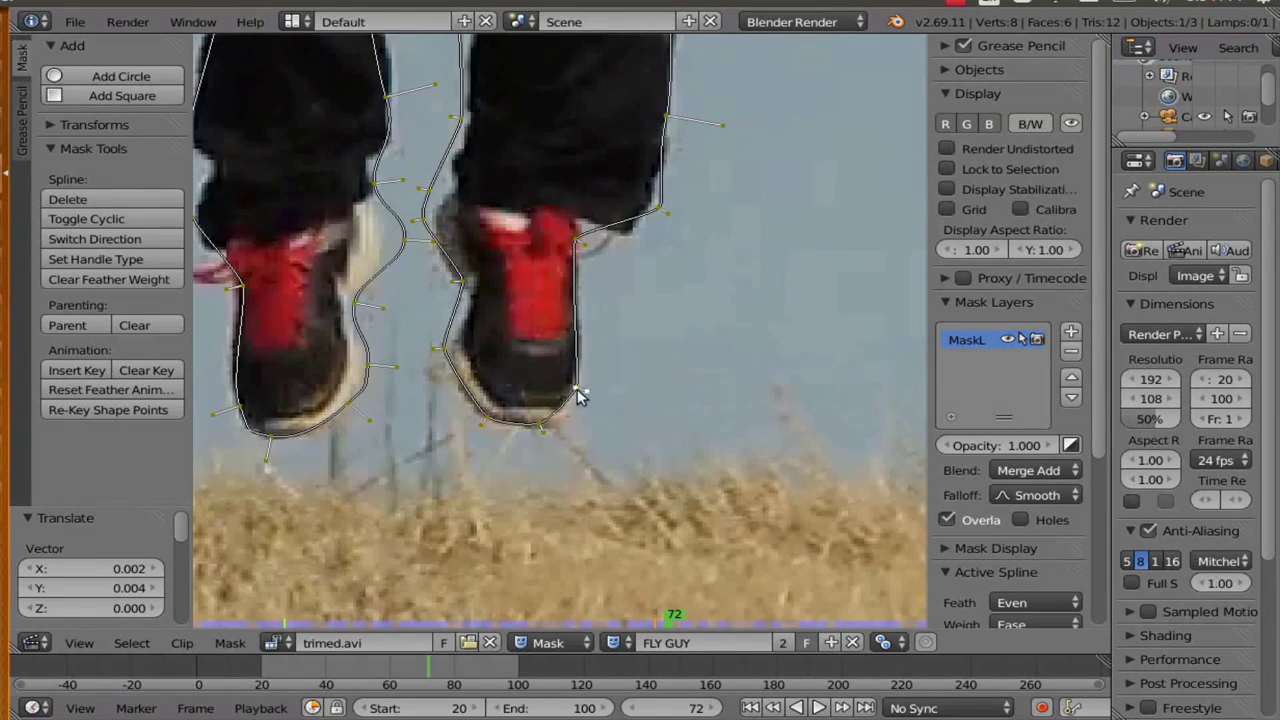
pyautogui.press('g')
pyautogui.click(575, 410)
pyautogui.press('g')
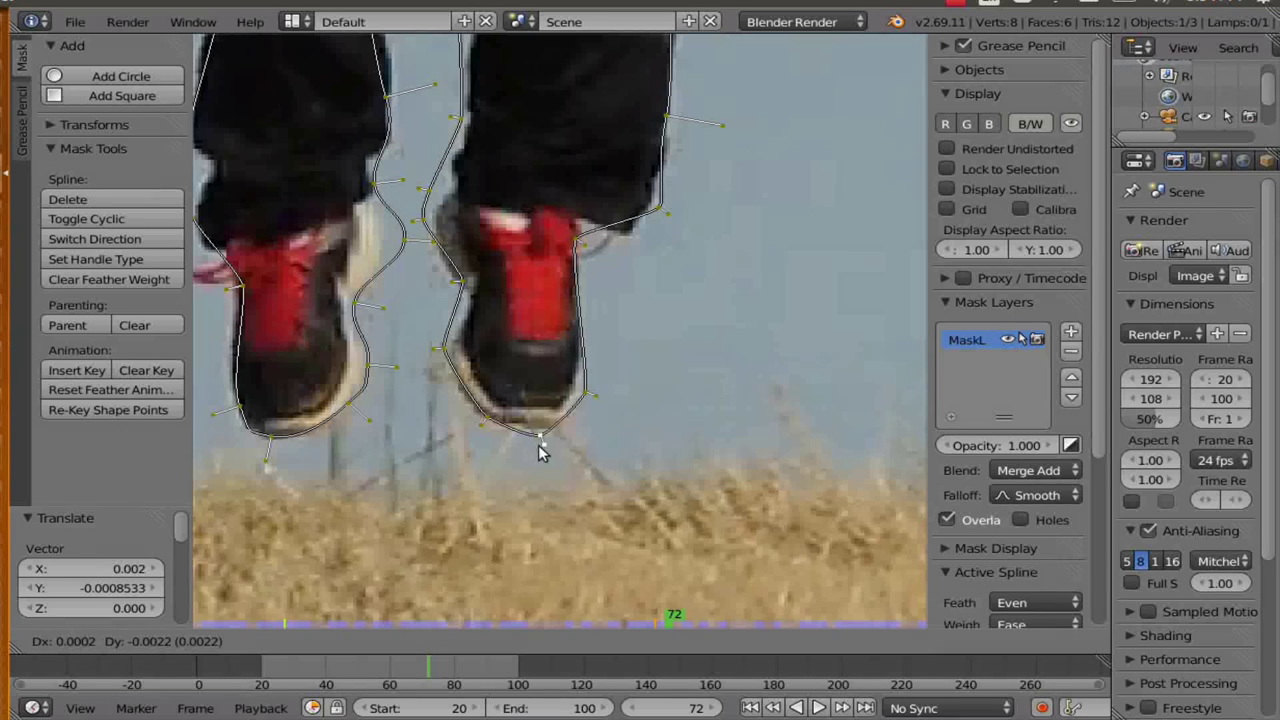
pyautogui.click(500, 430)
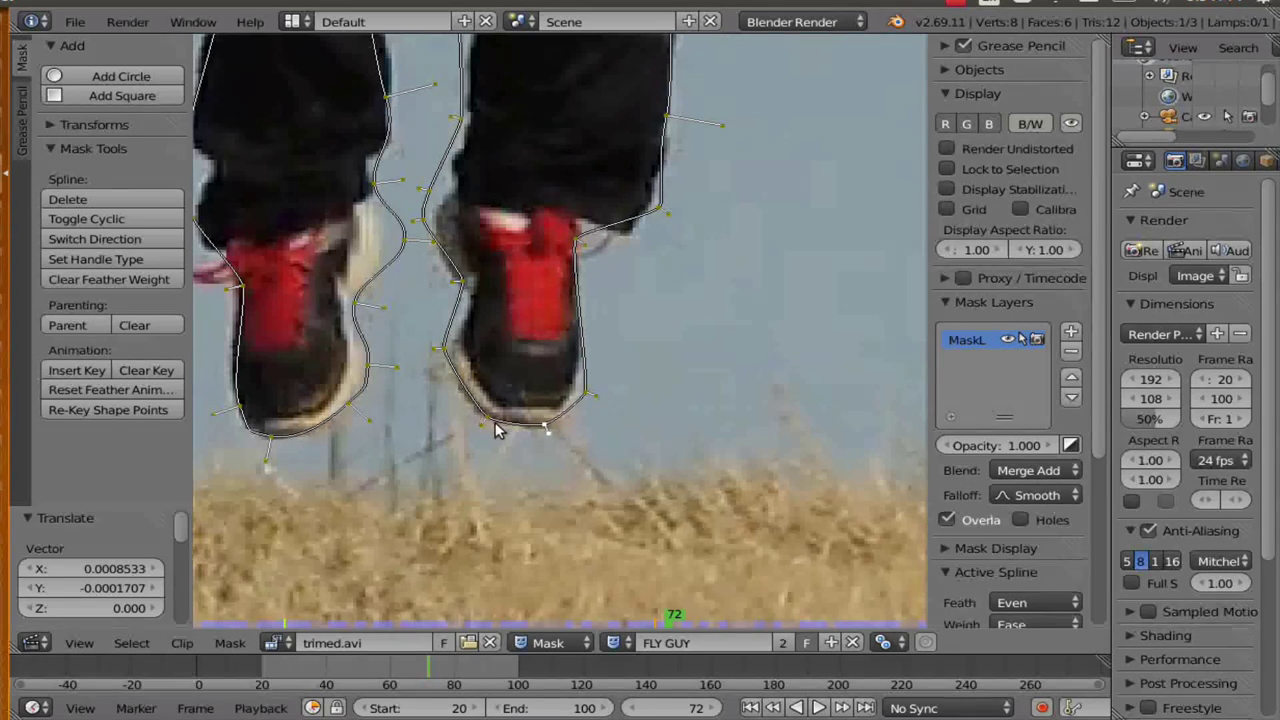
# Lower the points along the left shoe's inner side and ankle to match the shoe's contour.
pyautogui.press('g')
pyautogui.click(457, 295)
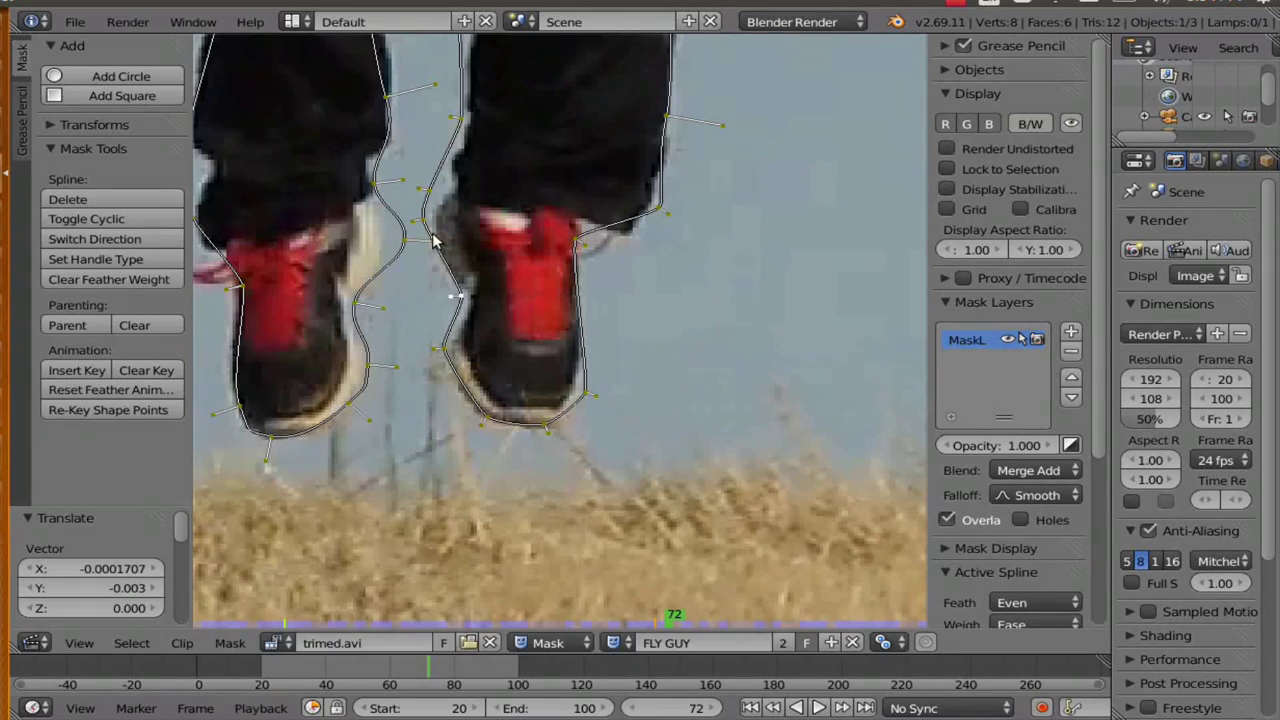
pyautogui.press('g')
pyautogui.click(428, 262)
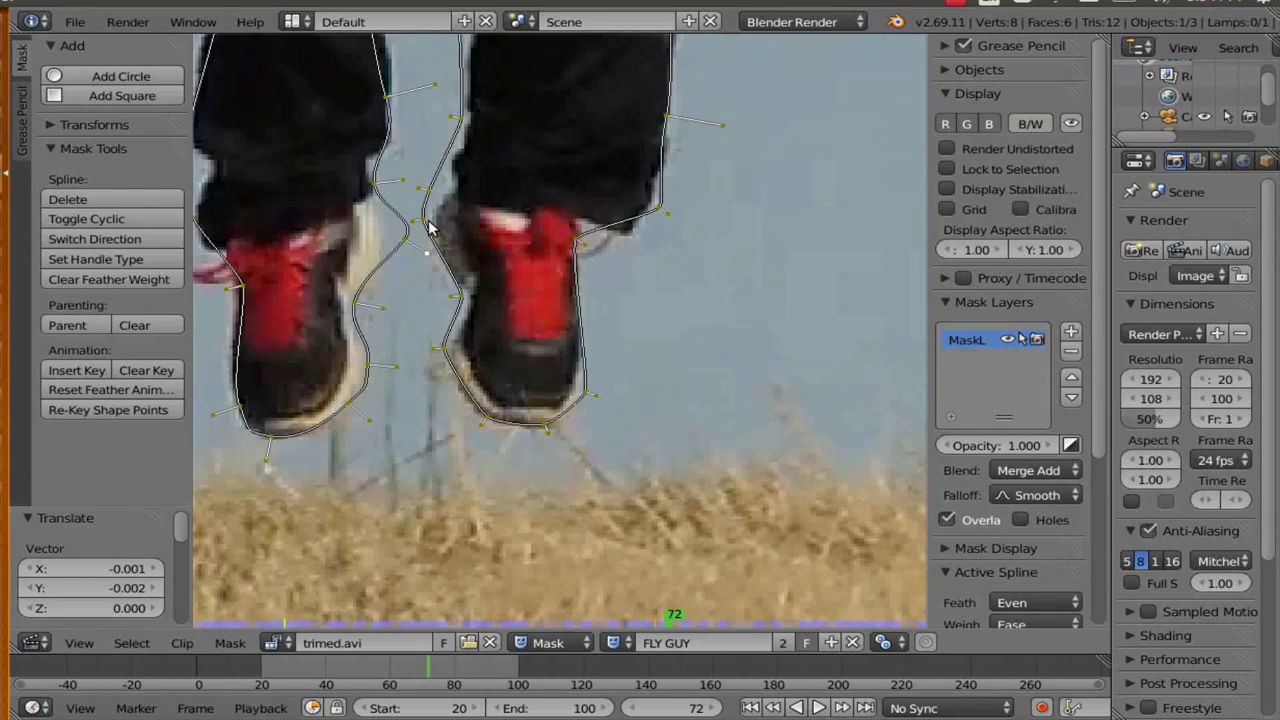
pyautogui.press('g')
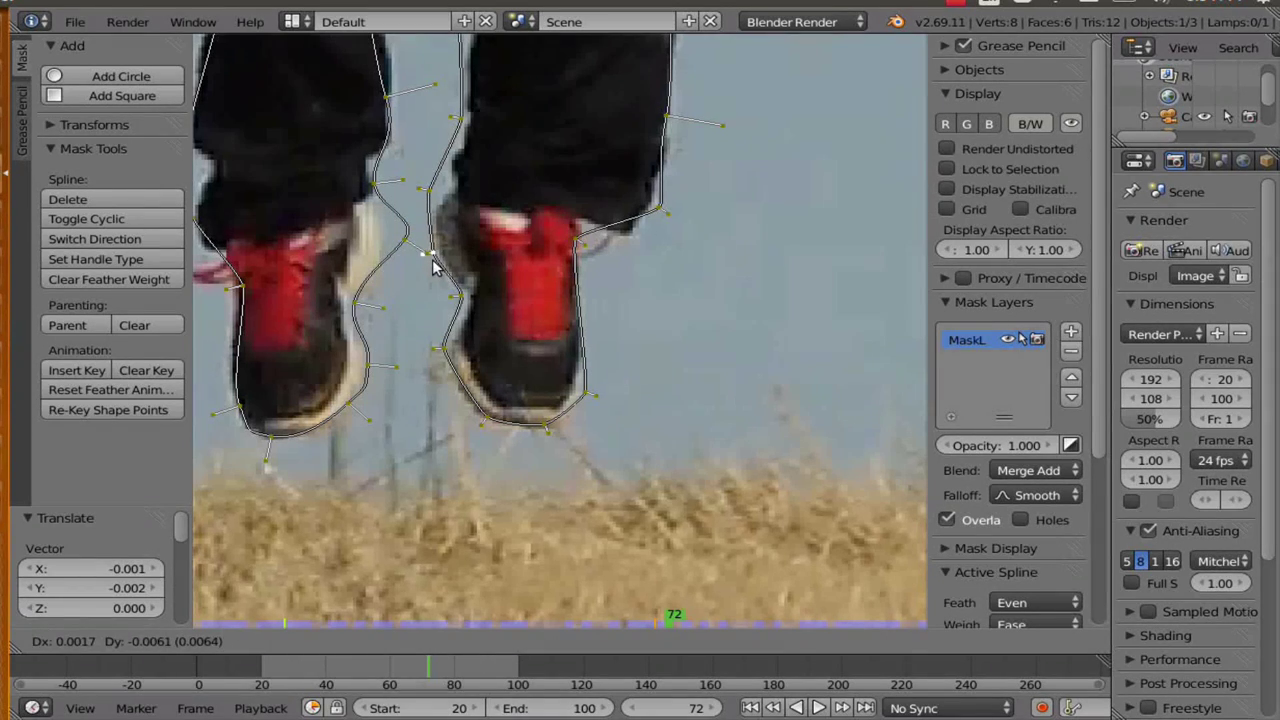
pyautogui.click(425, 258)
# Reposition the inner hem point of the left trouser leg and shift the point above it inward to the fabric edge.
pyautogui.press('g')
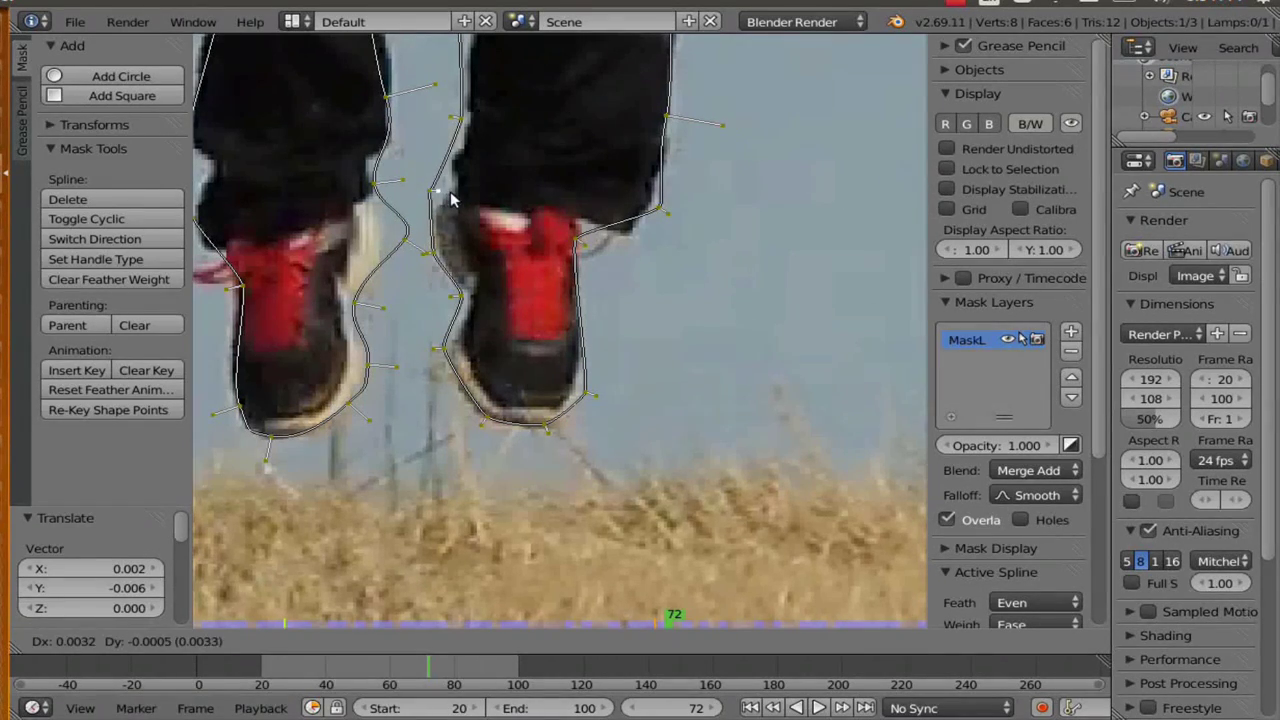
pyautogui.click(418, 195)
pyautogui.press('g')
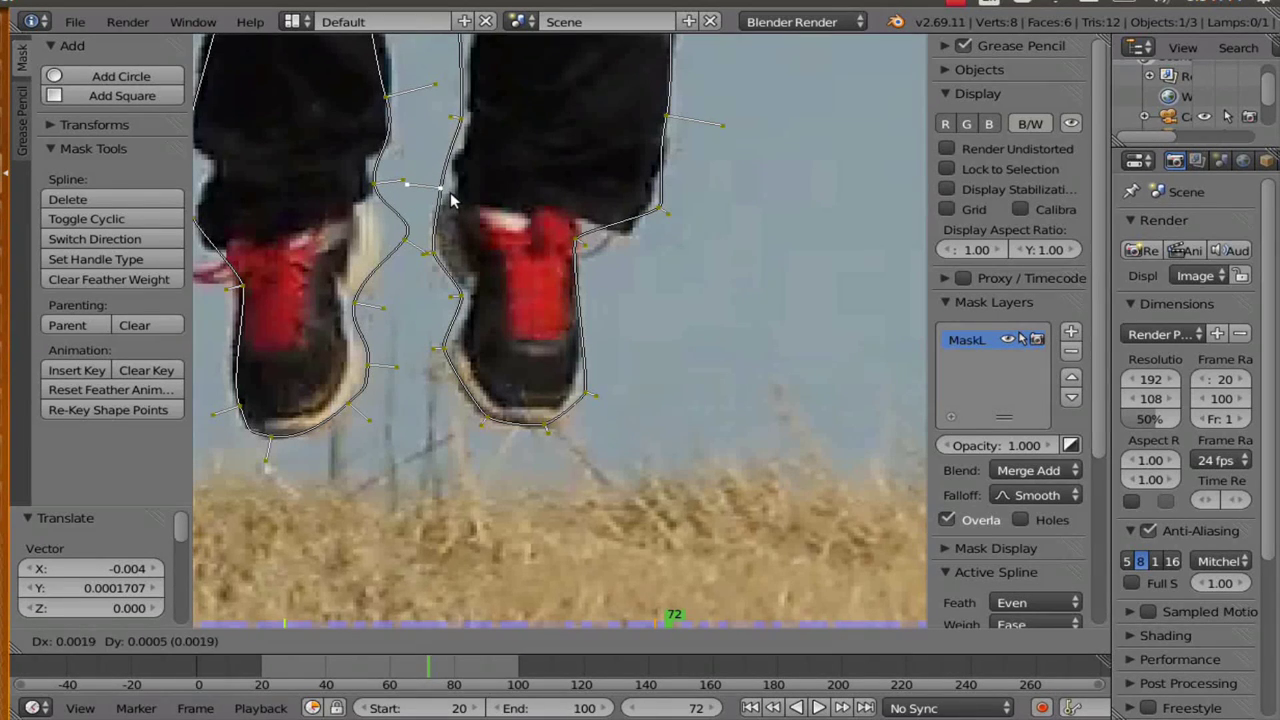
pyautogui.click(442, 200)
pyautogui.moveTo(512, 196); pyautogui.dragTo(610, 362, button='middle')
pyautogui.rightClick(569, 331)
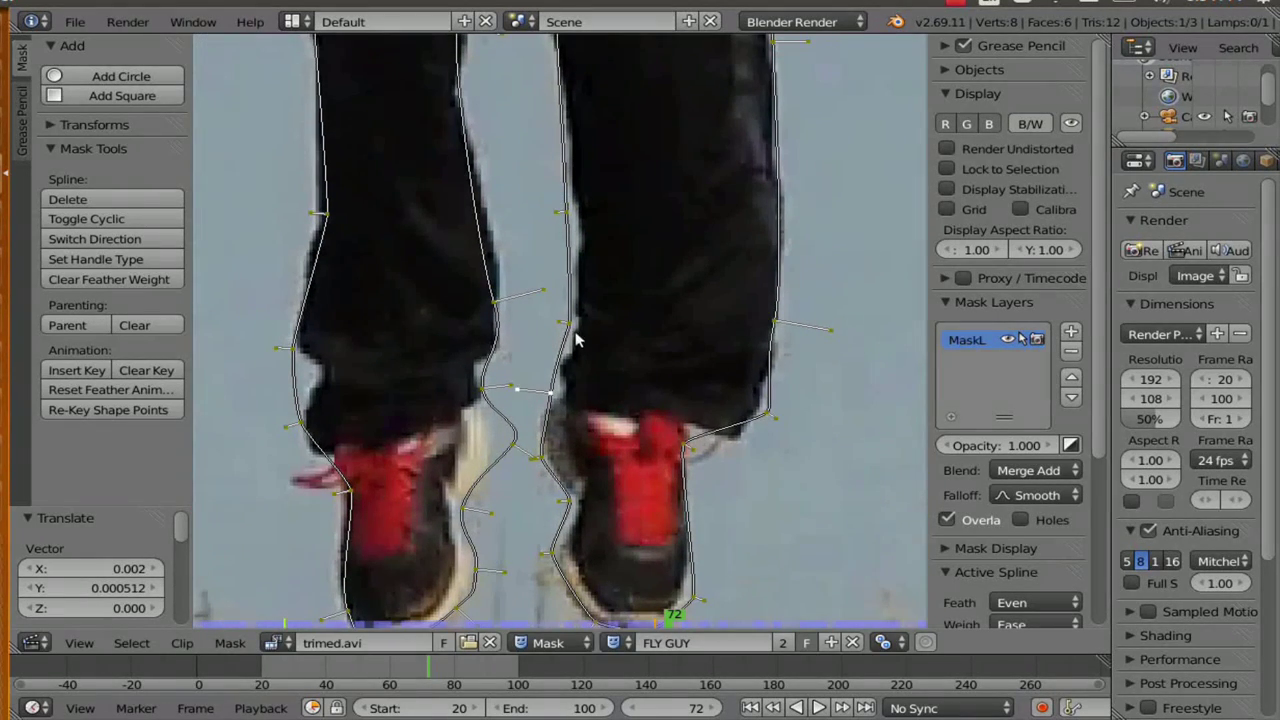
pyautogui.press('g')
pyautogui.click(586, 329)
# Fit the two points along the right trouser leg's inner edge, at the knee and mid-thigh, to the fabric outline.
pyautogui.moveTo(591, 217); pyautogui.dragTo(608, 387, button='middle')
pyautogui.press('g')
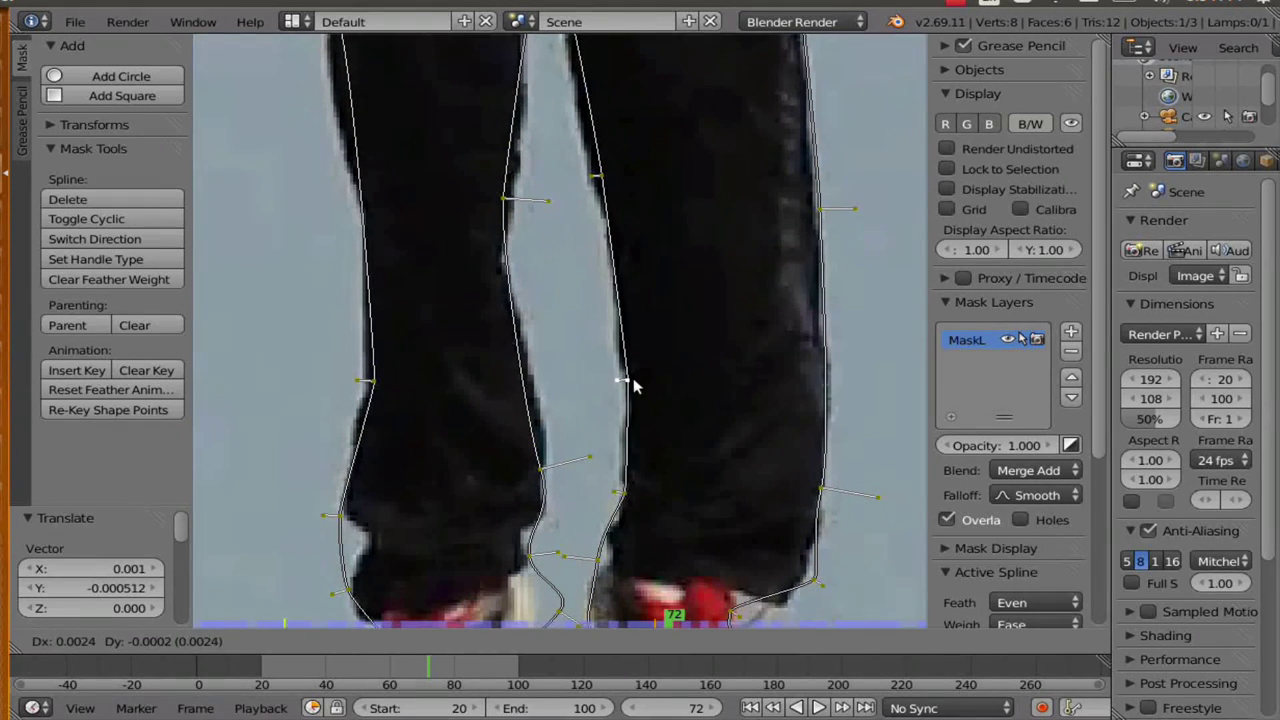
pyautogui.click(629, 377)
pyautogui.moveTo(640, 290); pyautogui.dragTo(704, 512, button='middle')
pyautogui.scroll(1, 704, 512)
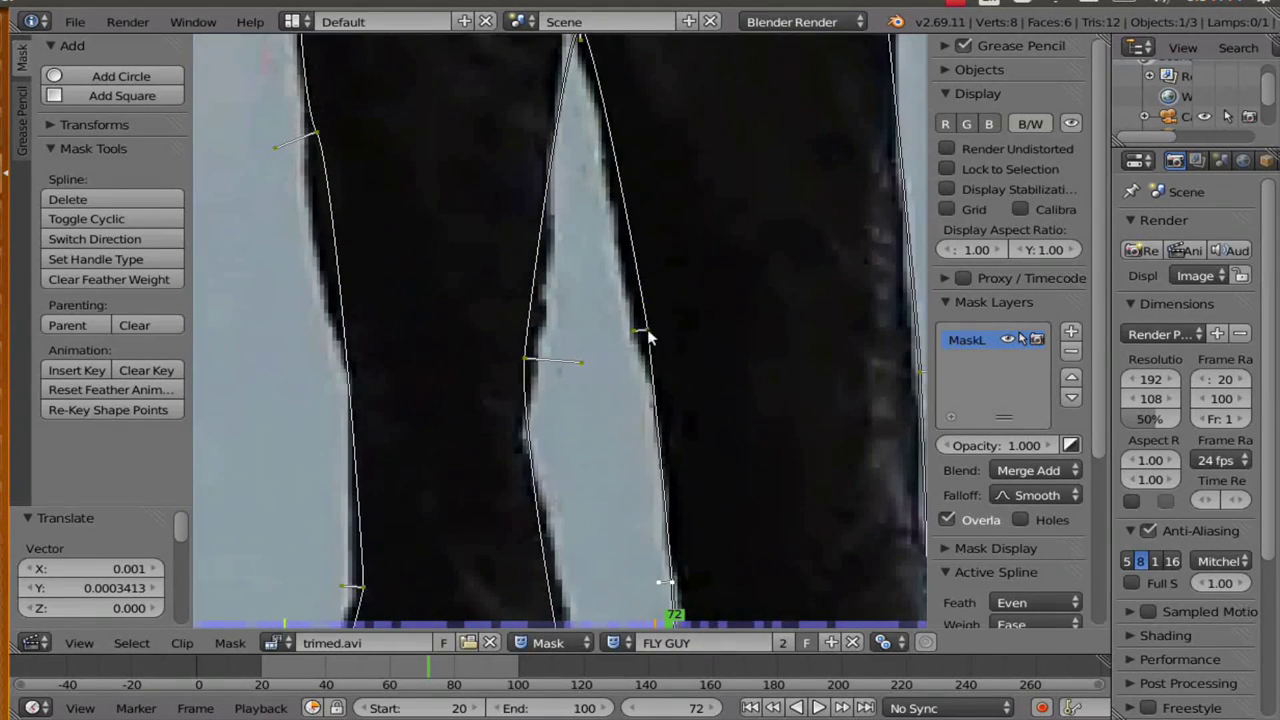
pyautogui.press('g')
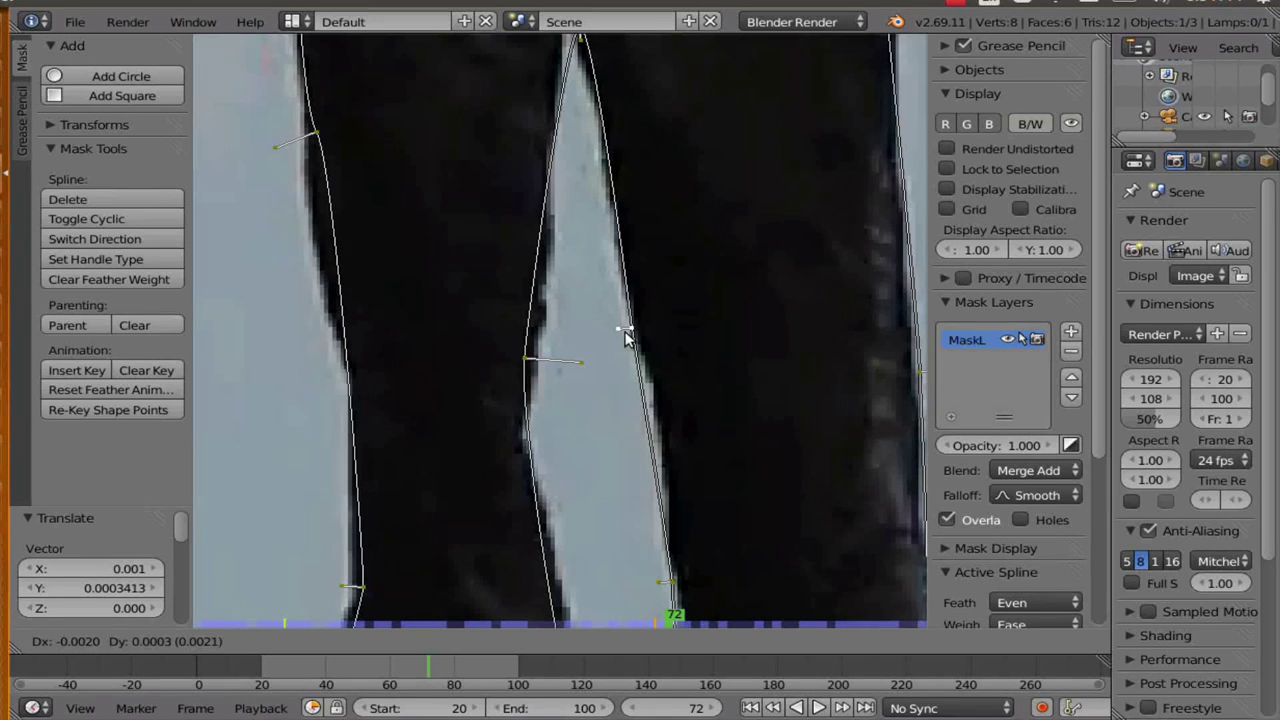
pyautogui.click(625, 338)
# Nudge the crotch point to the trouser seam and shift the left leg's inner knee point toward the gap to meet the fabric edge.
pyautogui.scroll(-4, 625, 335)
pyautogui.moveTo(634, 220); pyautogui.dragTo(608, 308, button='middle')
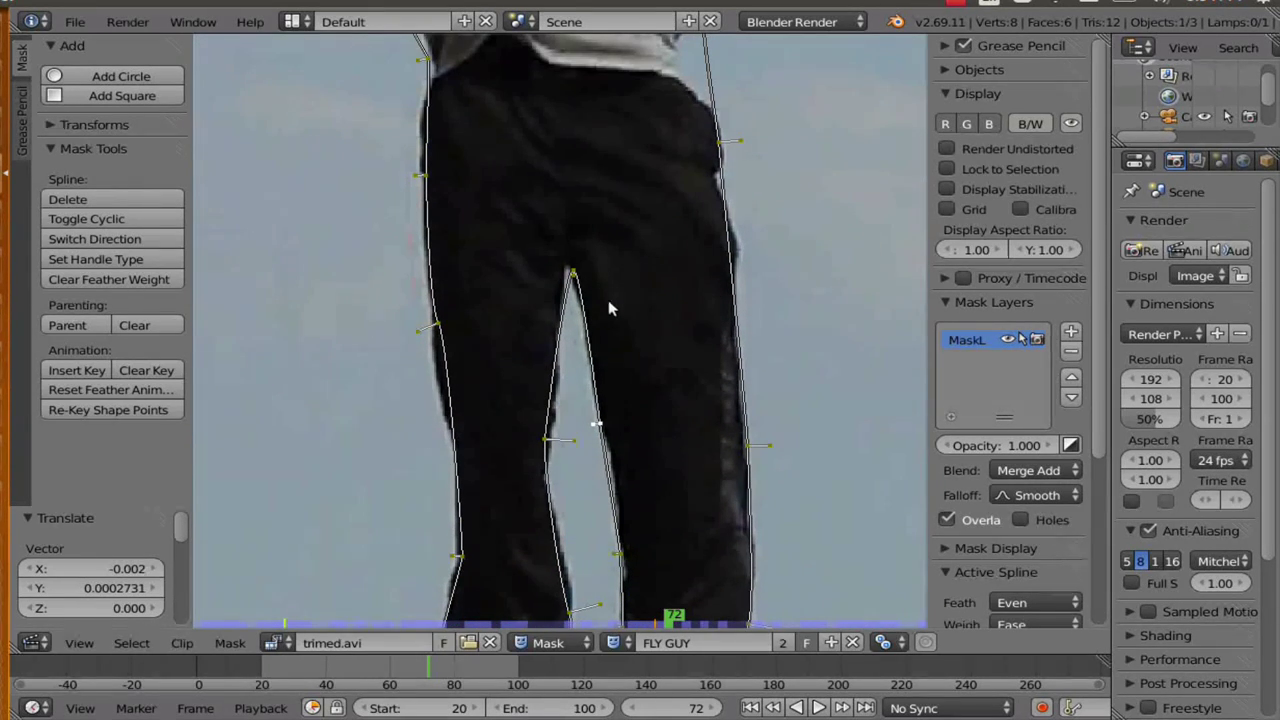
pyautogui.press('g')
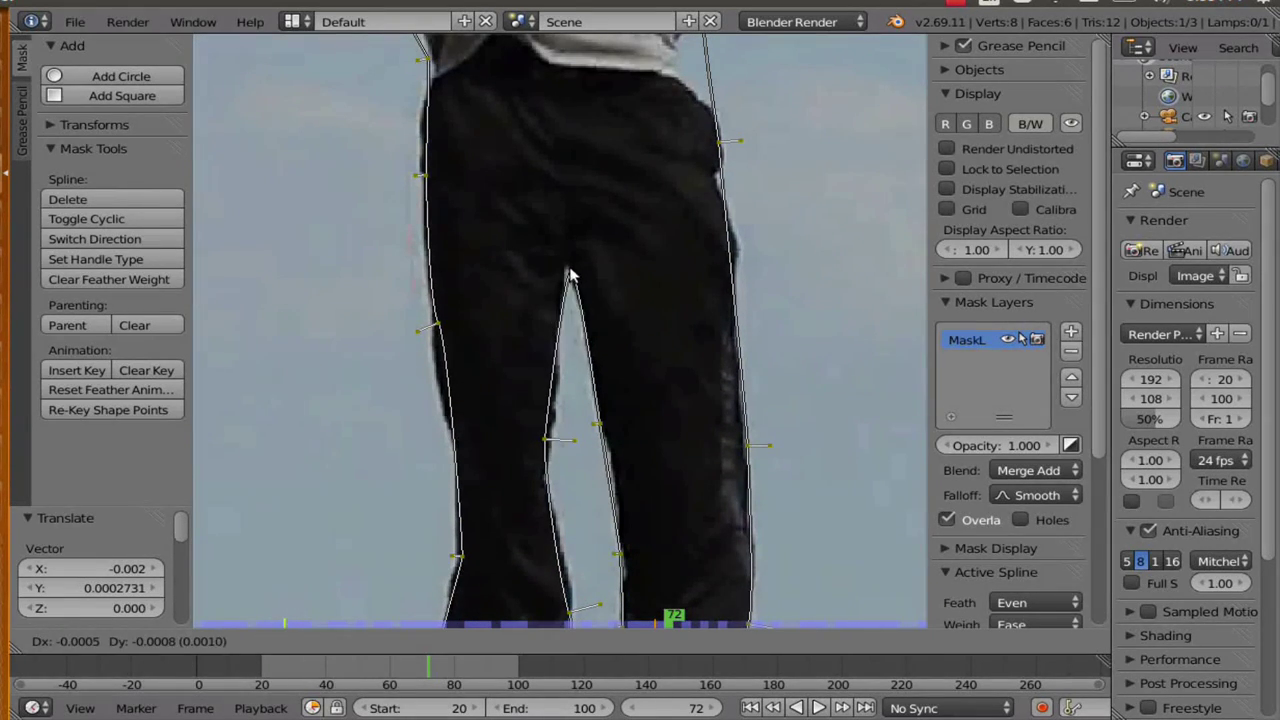
pyautogui.click(566, 274)
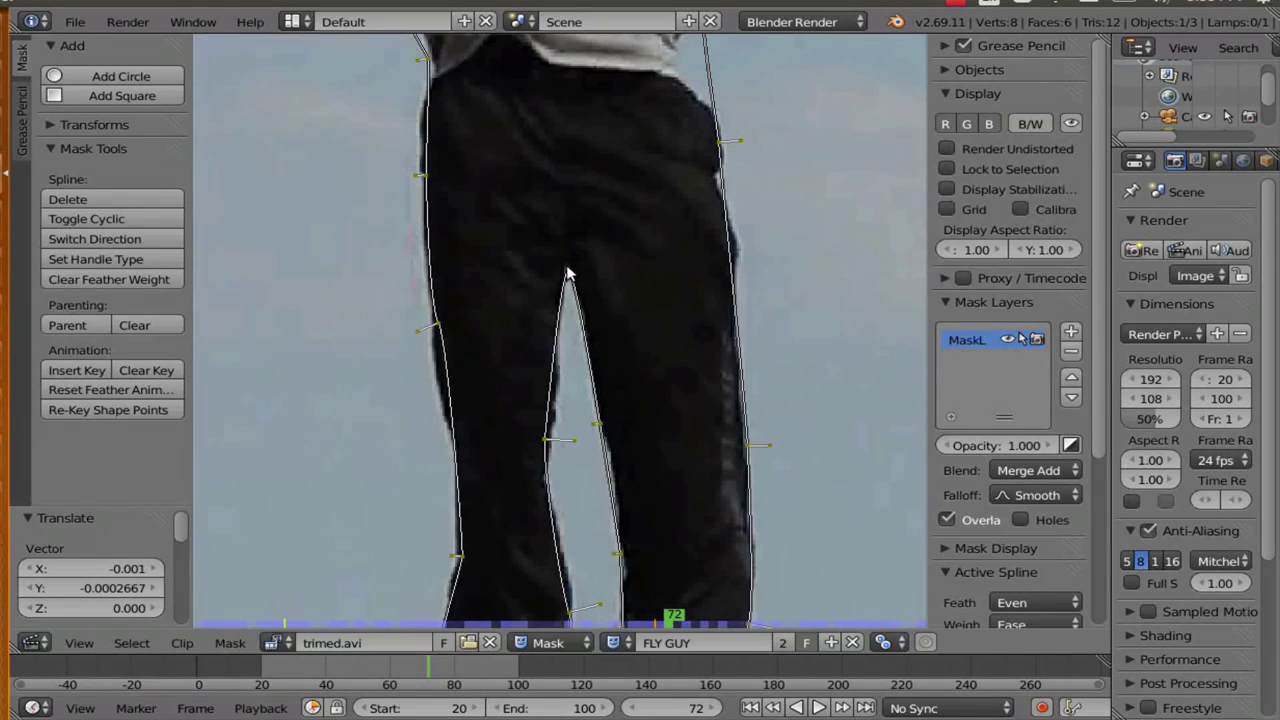
pyautogui.scroll(3, 572, 530)
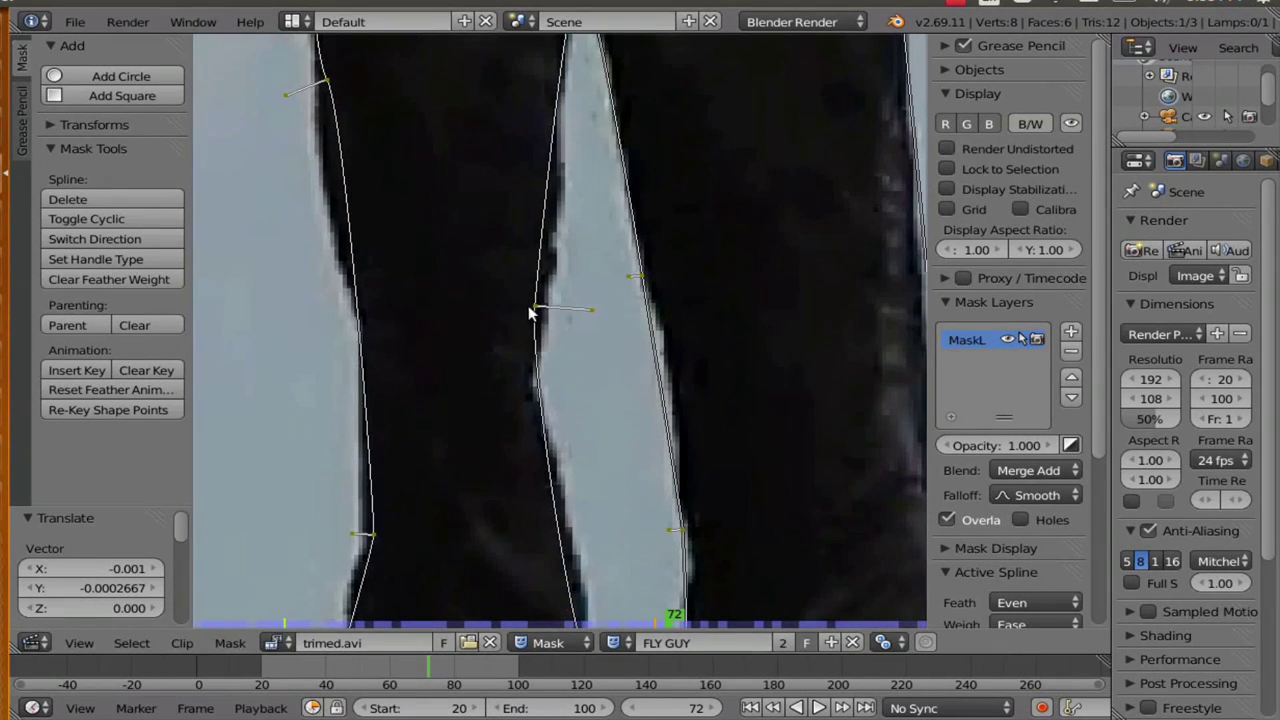
pyautogui.press('g')
pyautogui.click(551, 306)
pyautogui.scroll(-3, 551, 306)
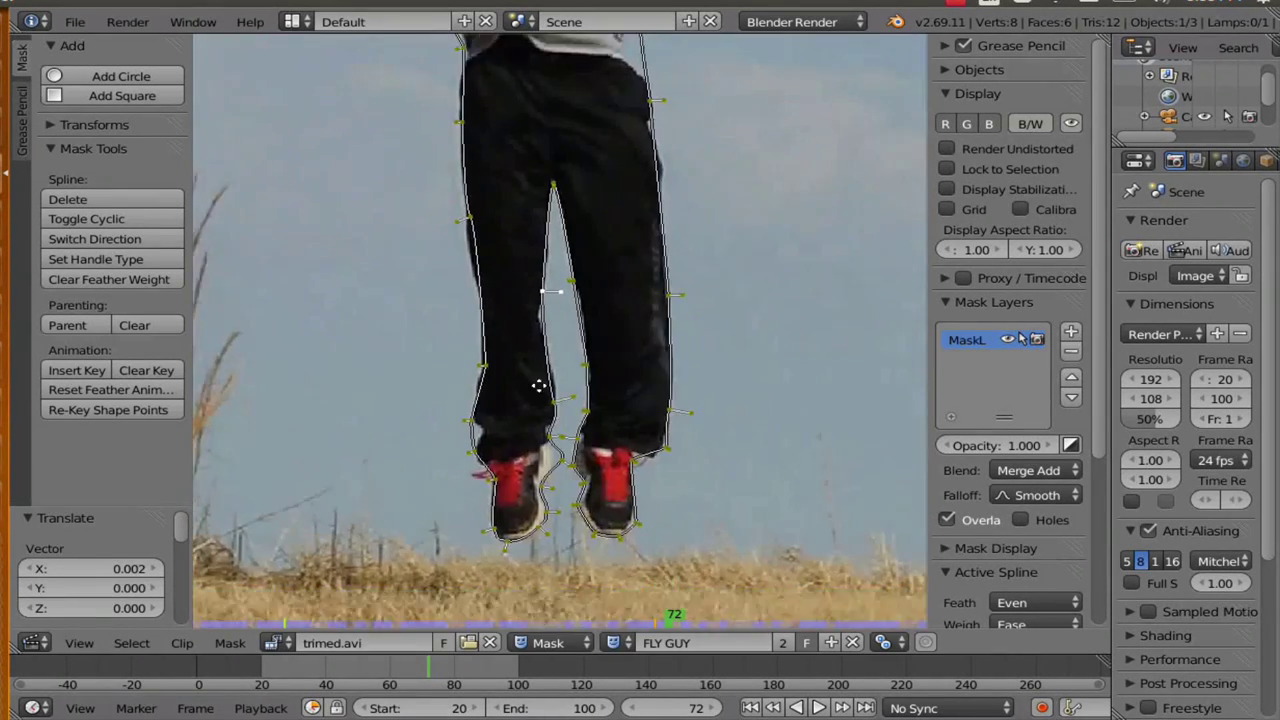
# Reposition the left trouser leg's inner hem point and pull the two inner shoe points below it in to the heel contour.
pyautogui.scroll(5, 538, 386)
pyautogui.press('g')
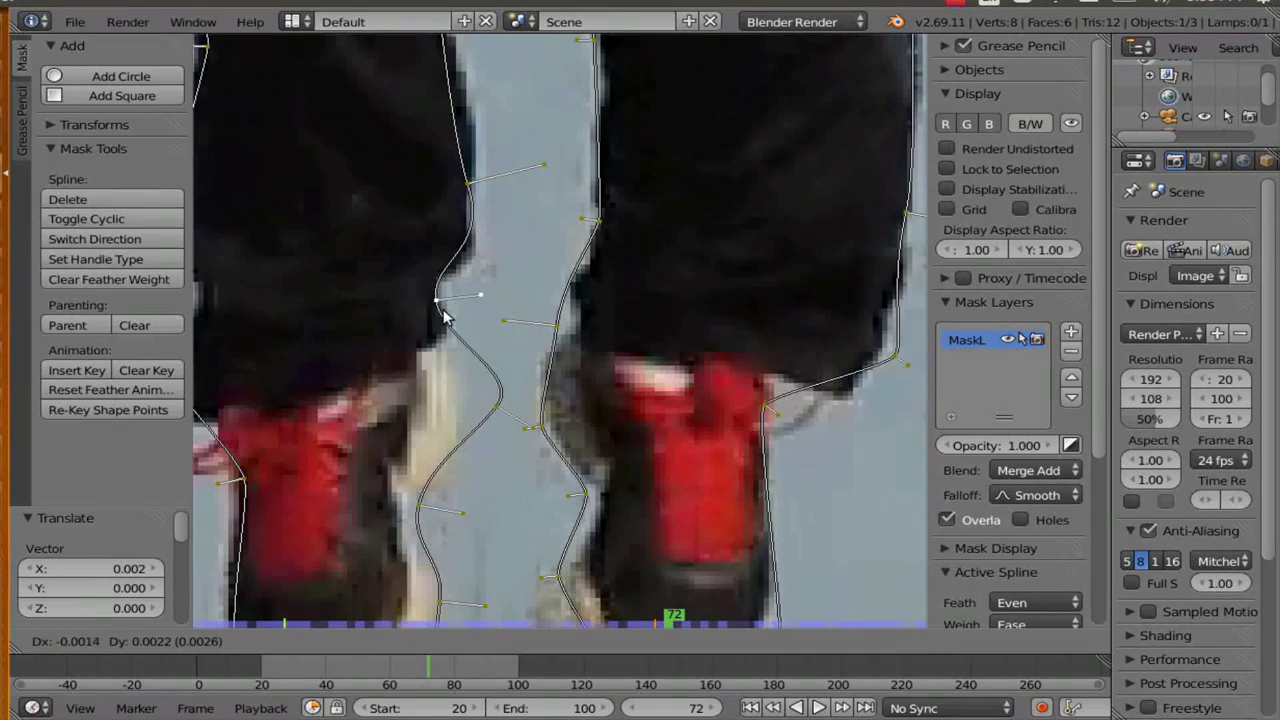
pyautogui.click(446, 312)
pyautogui.moveTo(440, 418); pyautogui.dragTo(440, 323, button='middle')
pyautogui.moveTo(495, 310); pyautogui.dragTo(447, 319, button='right')
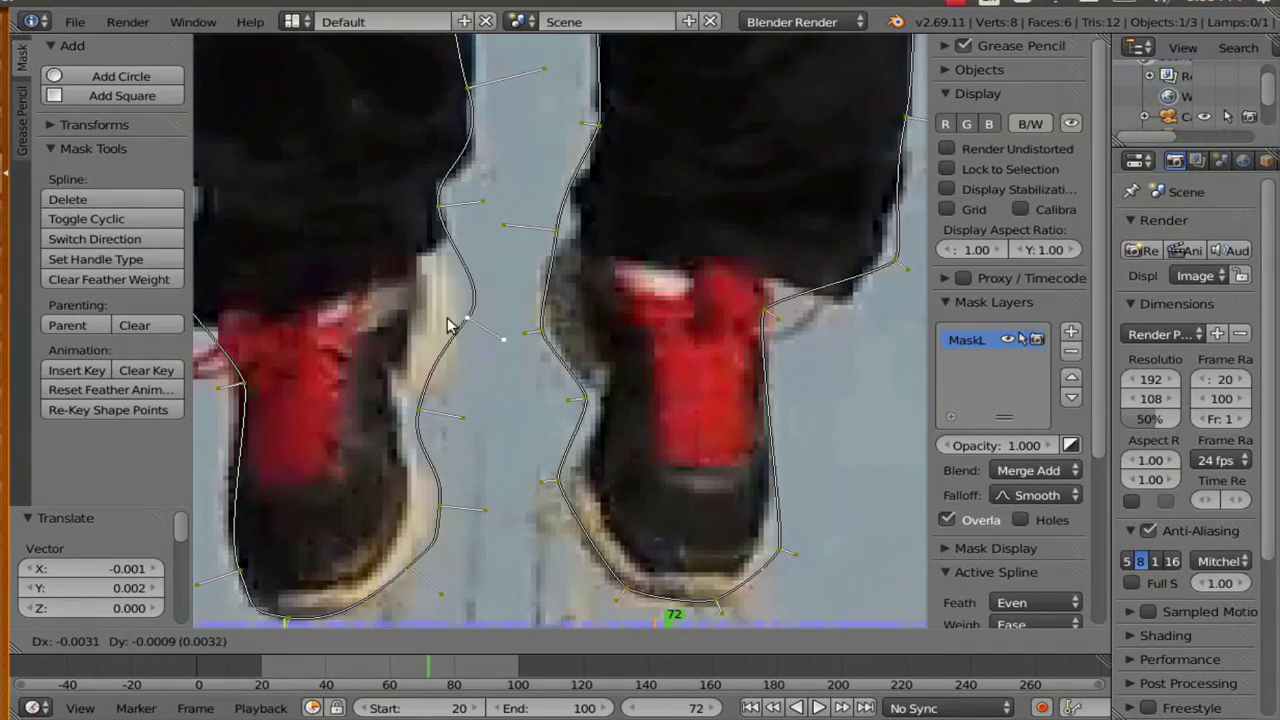
pyautogui.click(433, 385)
pyautogui.moveTo(420, 419); pyautogui.dragTo(408, 414, button='right')
pyautogui.click(410, 416)
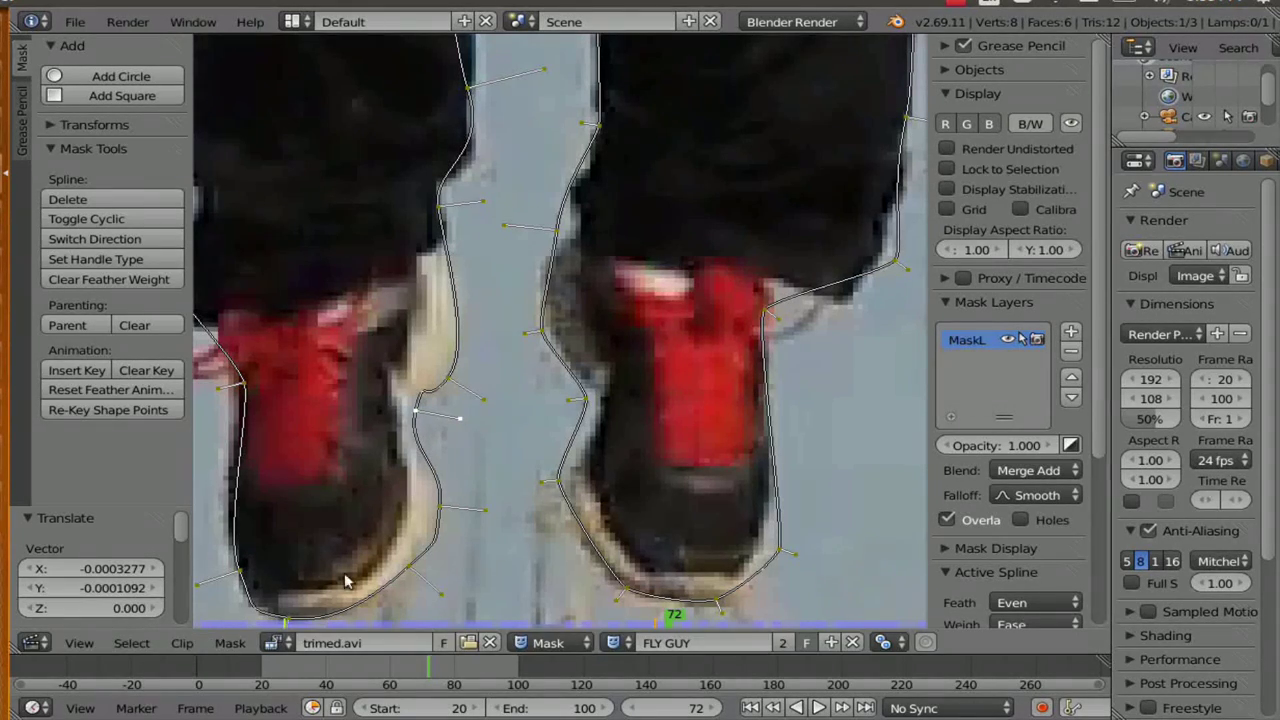
# Move the point beside the left shoe's laces slightly outward to the shoe's outer edge.
pyautogui.scroll(-4, 345, 580)
pyautogui.scroll(2, 478, 340)
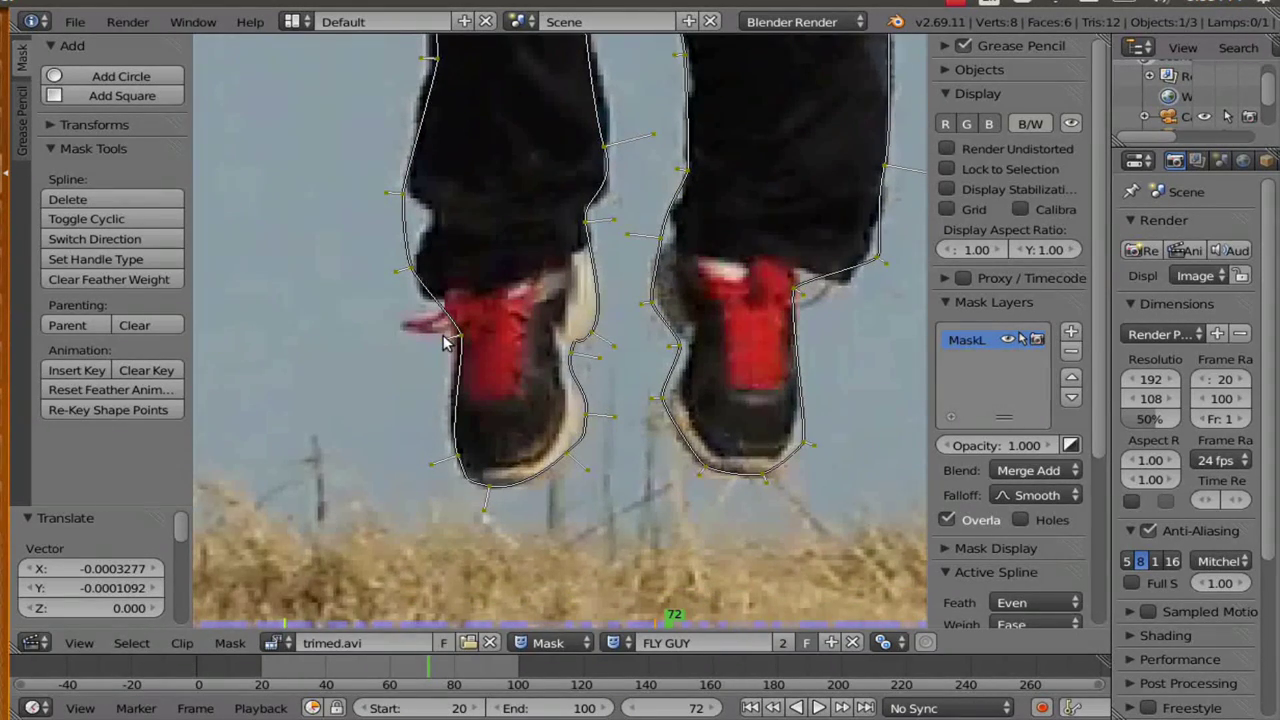
pyautogui.press('g')
pyautogui.click(449, 338)
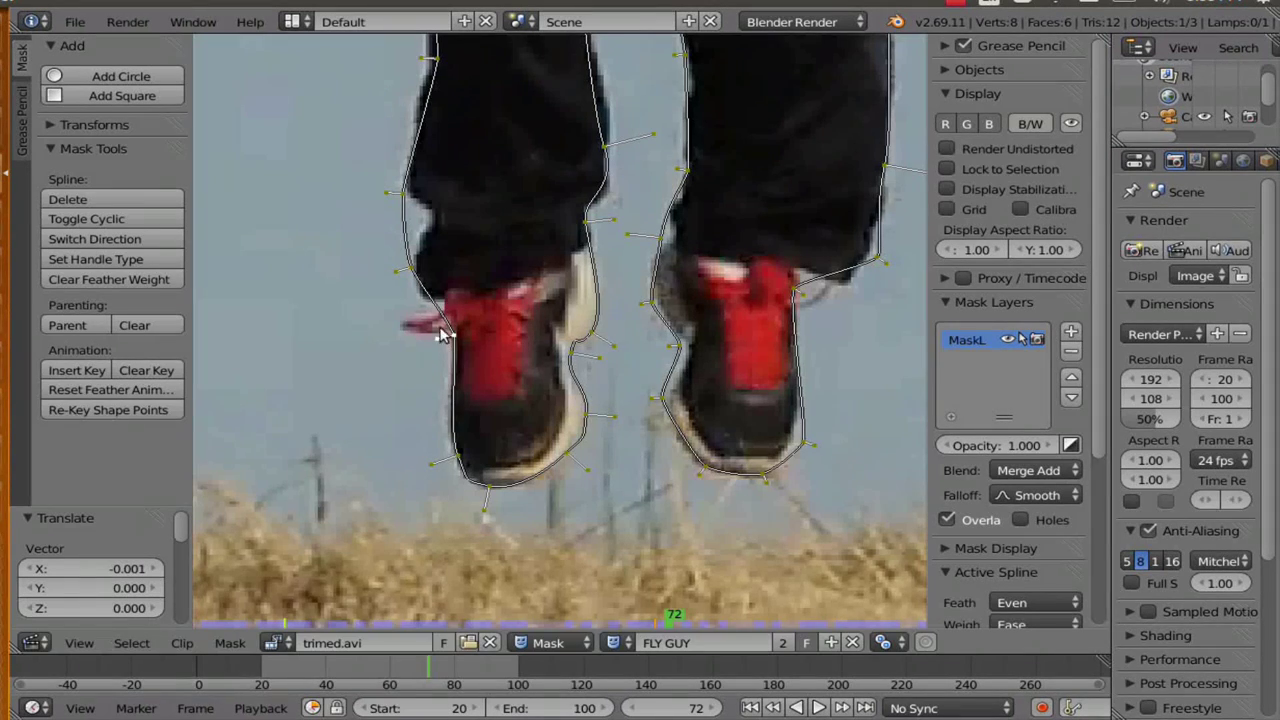
# Refit the left leg's outer points above the hem, at the knee and at the thigh to the trouser edge.
pyautogui.moveTo(470, 284); pyautogui.dragTo(606, 379, button='middle')
pyautogui.moveTo(515, 285); pyautogui.dragTo(518, 287, button='right')
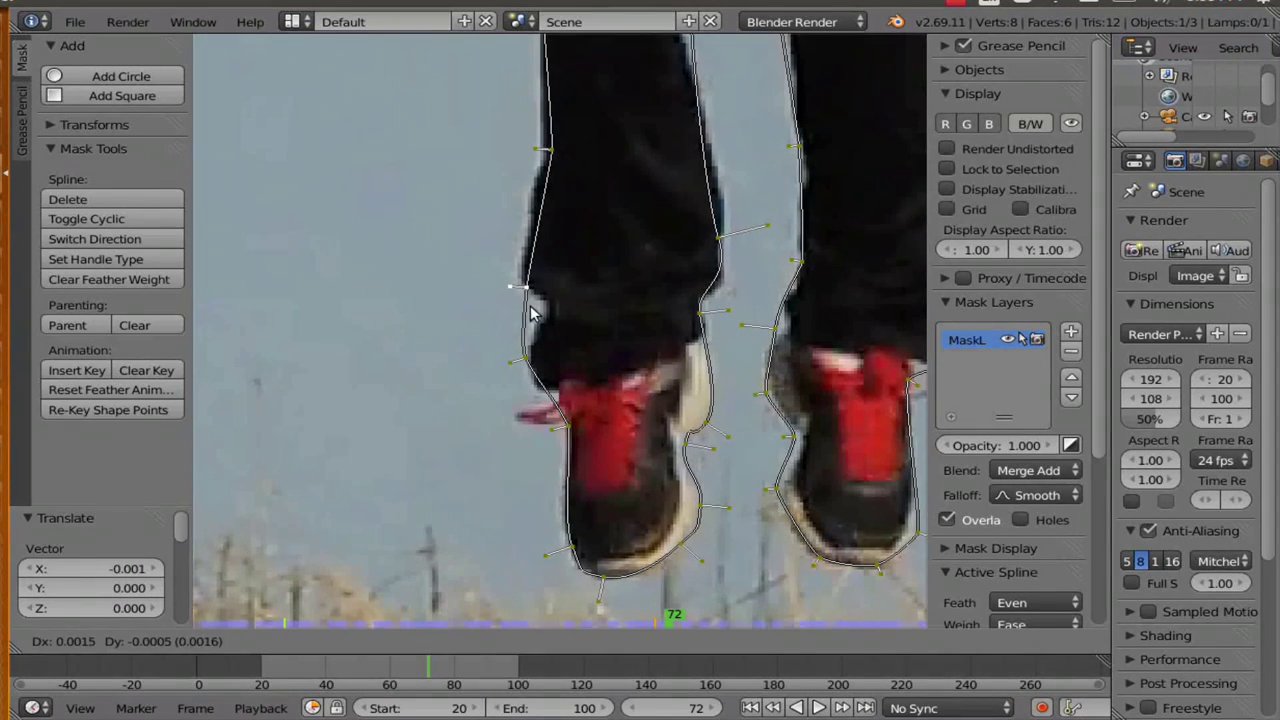
pyautogui.click(524, 289)
pyautogui.press('g')
pyautogui.click(533, 153)
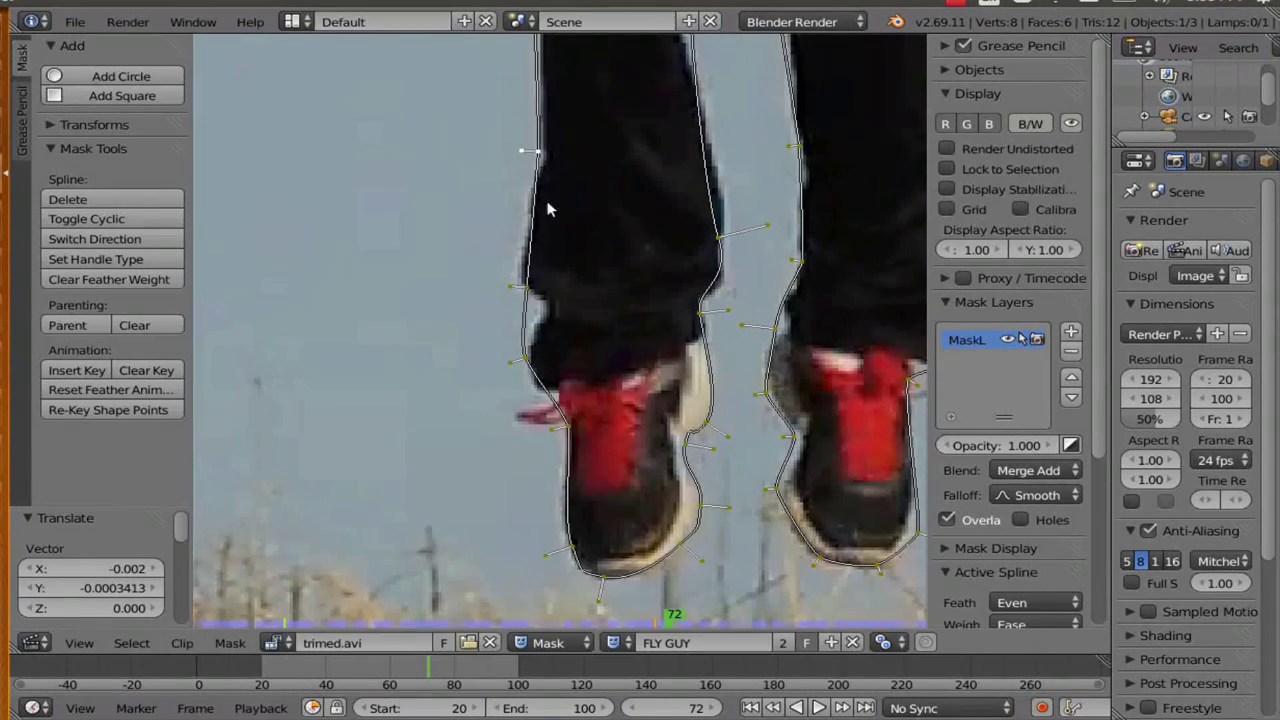
pyautogui.scroll(-3, 535, 160)
pyautogui.moveTo(583, 194); pyautogui.dragTo(596, 416, button='middle')
pyautogui.press('g')
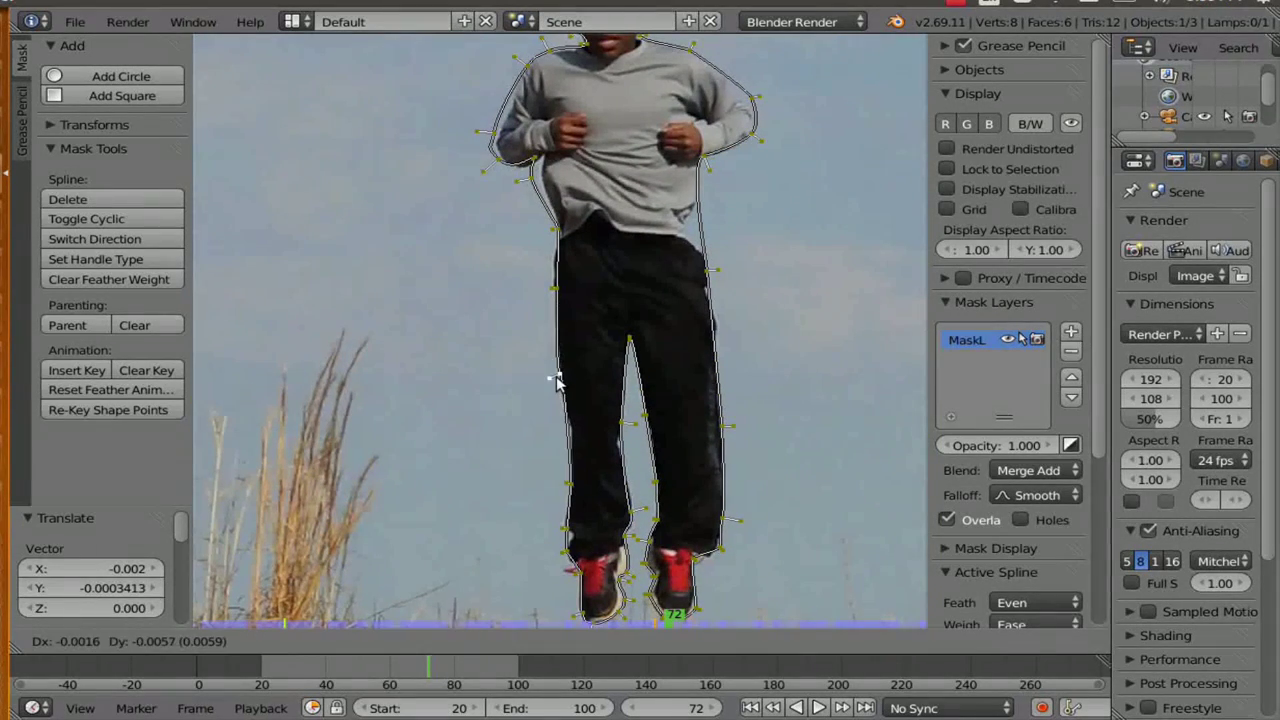
pyautogui.click(556, 381)
# Shift the left hip point outward to the trousers and nudge the waist point in to the shirt's lower corner.
pyautogui.scroll(2, 571, 262)
pyautogui.moveTo(571, 266); pyautogui.dragTo(582, 370, button='middle')
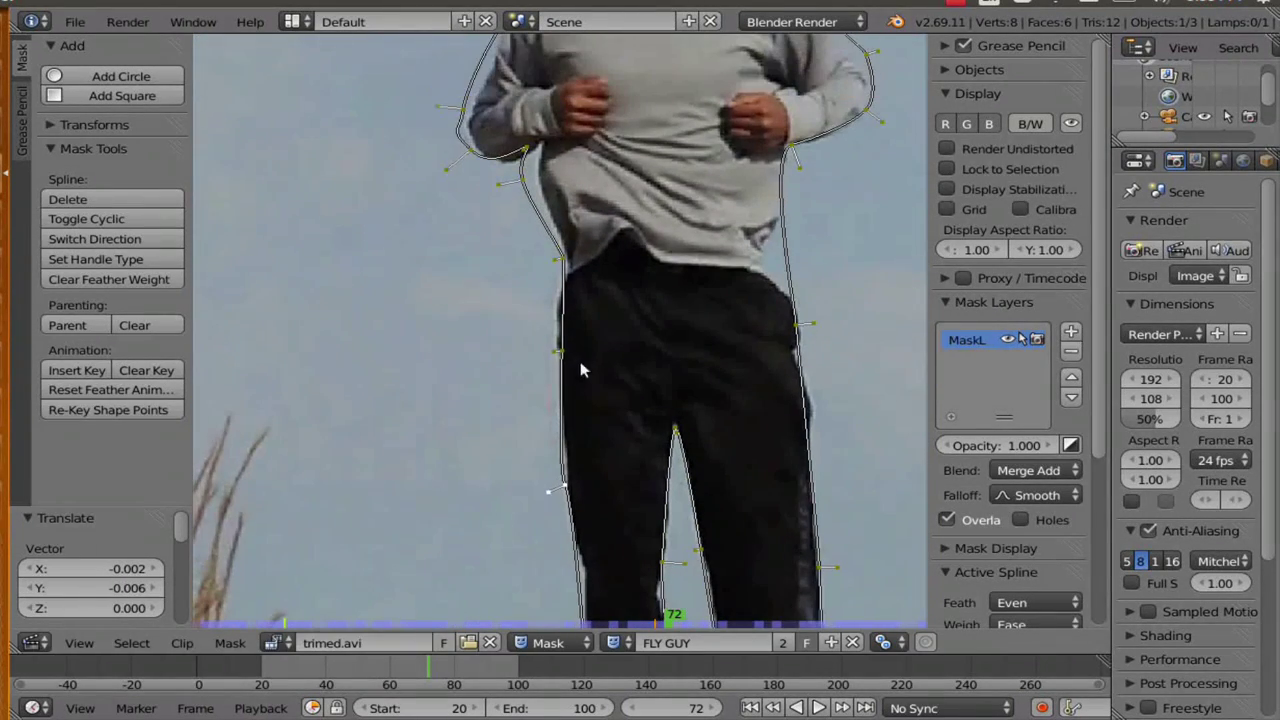
pyautogui.press('g')
pyautogui.click(552, 350)
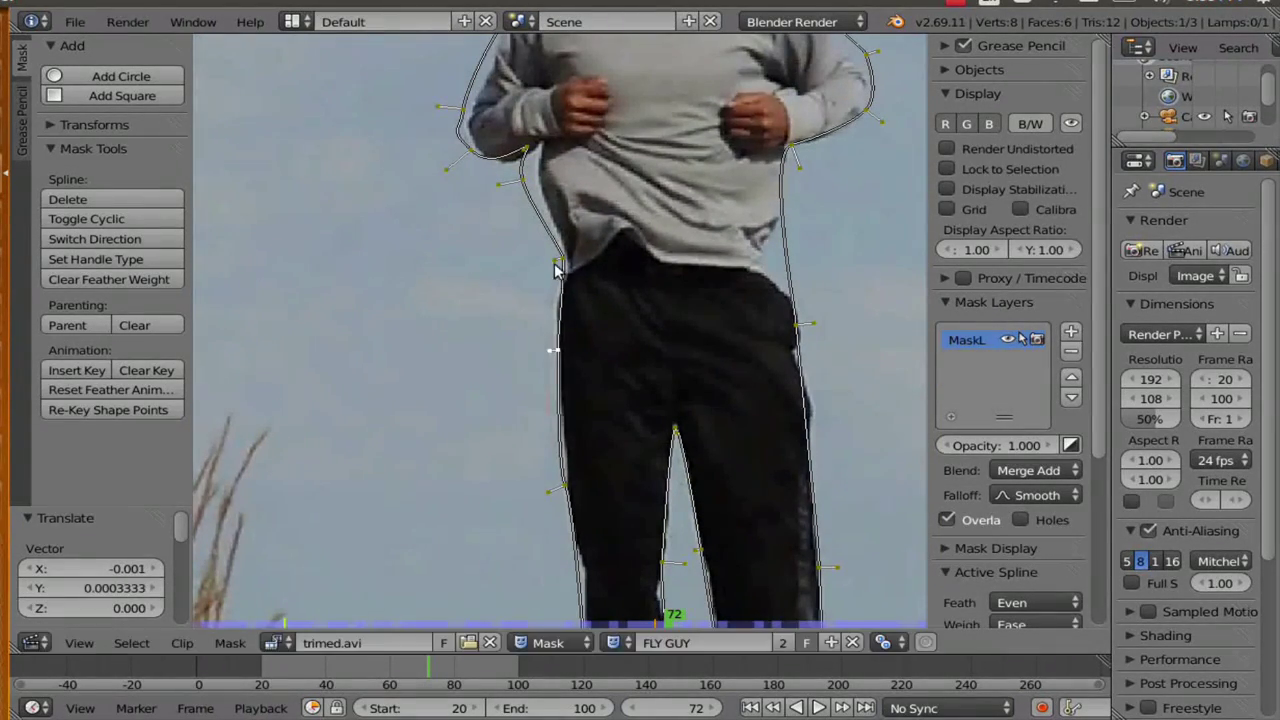
pyautogui.press('g')
pyautogui.click(571, 264)
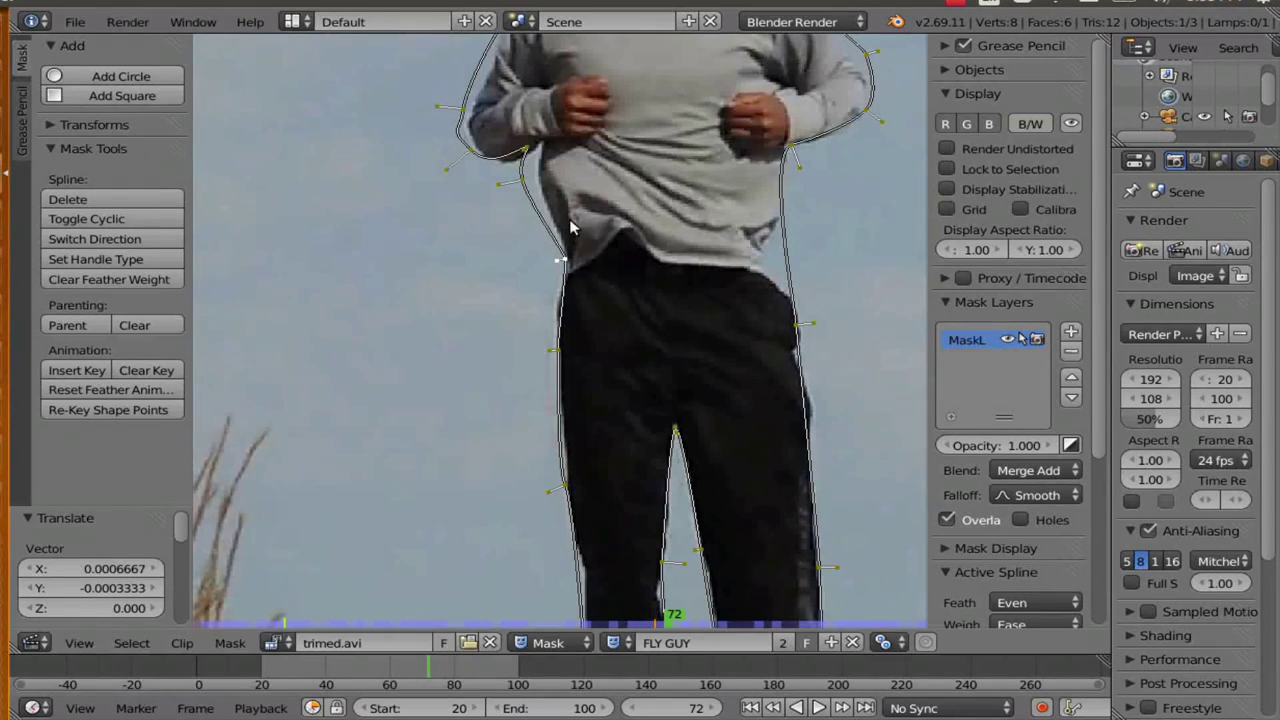
# Move the point on the shirt's left side inward and place the corner point where the sleeve meets the shirt.
pyautogui.moveTo(571, 264); pyautogui.dragTo(582, 357, button='middle')
pyautogui.press('g')
pyautogui.click(582, 355)
pyautogui.scroll(1, 584, 352)
pyautogui.scroll(6, 582, 357)
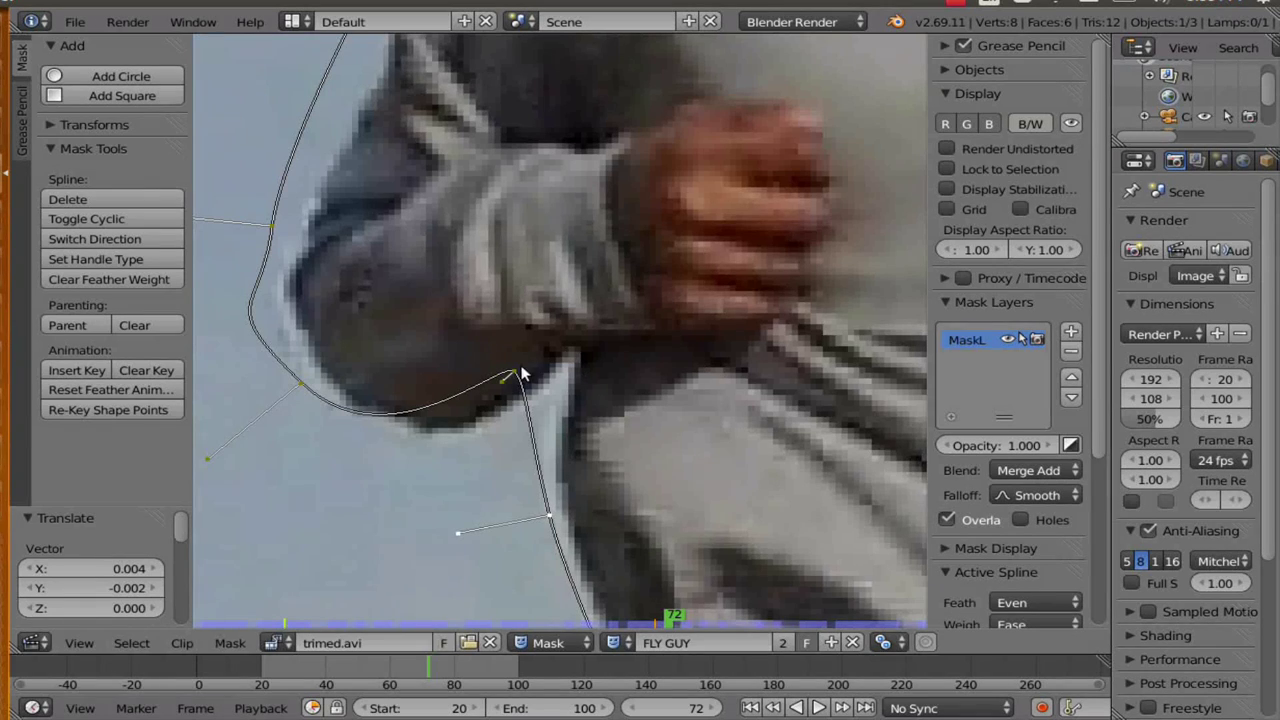
pyautogui.press('g')
pyautogui.click(571, 357)
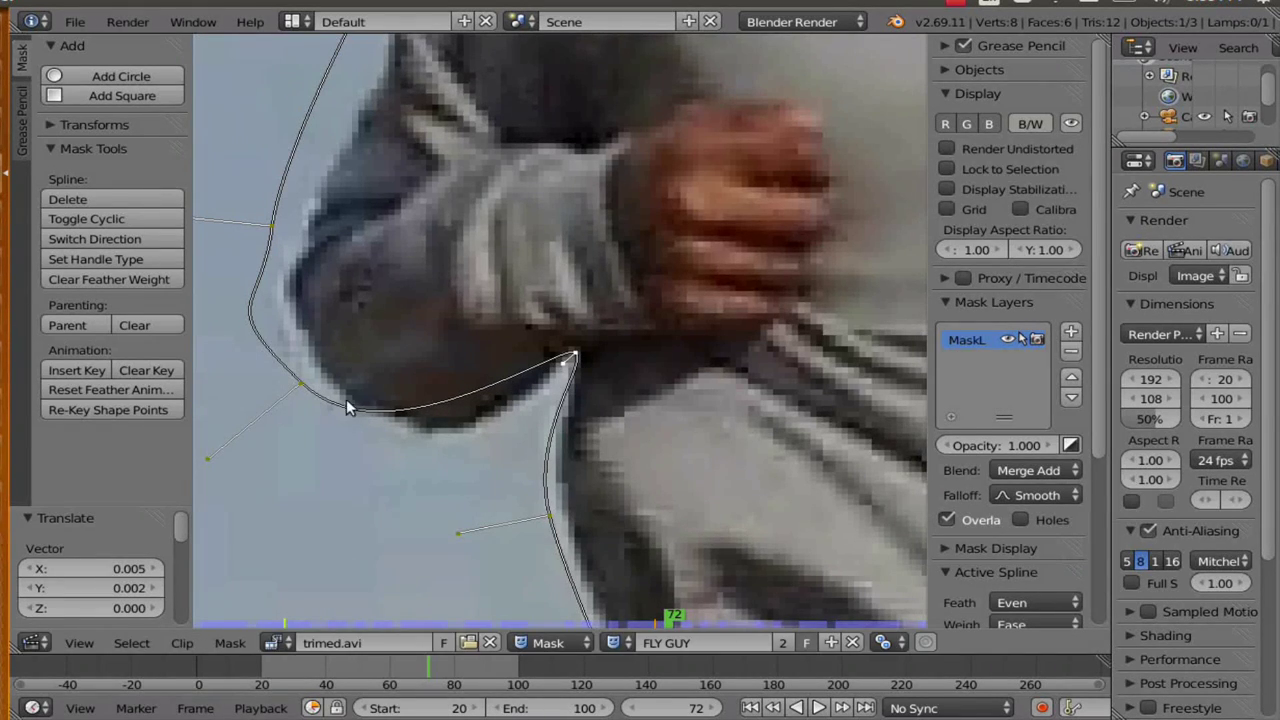
# Fit the points below and outside the left elbow to the sleeve's outline.
pyautogui.press('g')
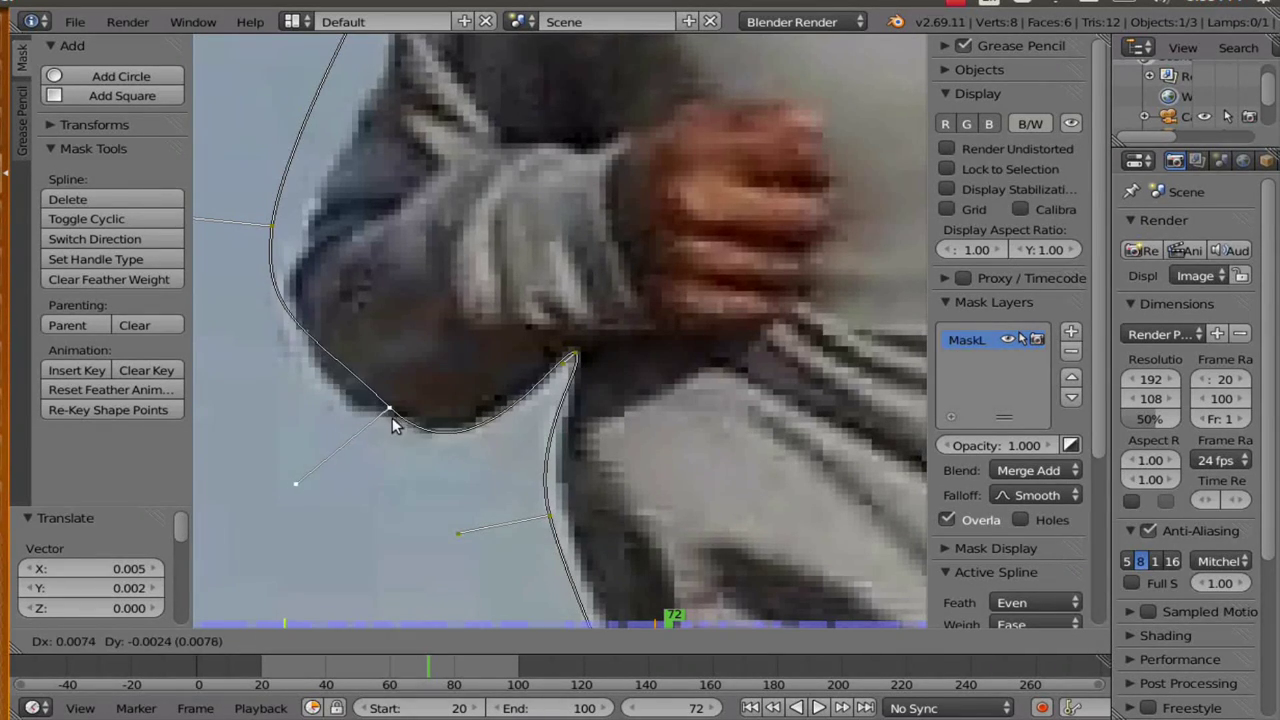
pyautogui.click(381, 419)
pyautogui.scroll(-3, 346, 300)
pyautogui.moveTo(435, 271); pyautogui.dragTo(495, 330, button='middle')
pyautogui.press('g')
pyautogui.click(514, 325)
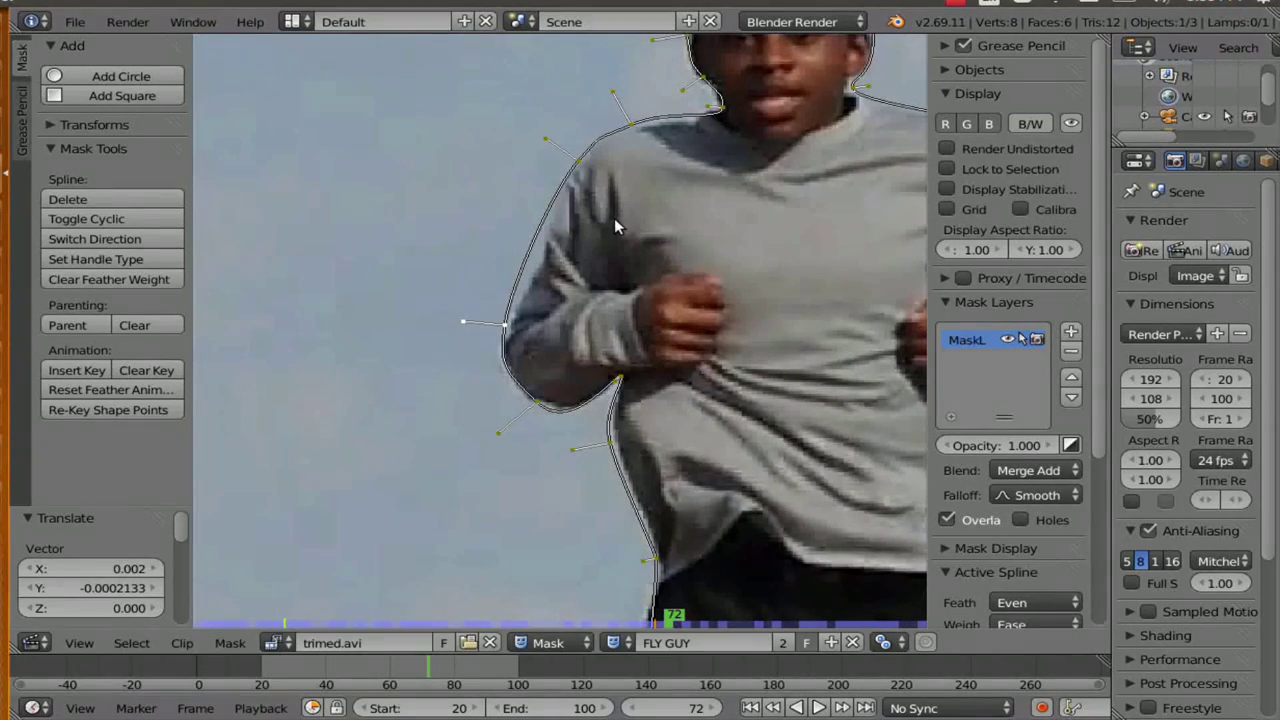
# Nudge the left shoulder point to the sleeve edge and adjust the handle of the outer elbow point so the curve follows the arm.
pyautogui.scroll(1, 615, 219)
pyautogui.moveTo(615, 219); pyautogui.dragTo(524, 340, button='middle')
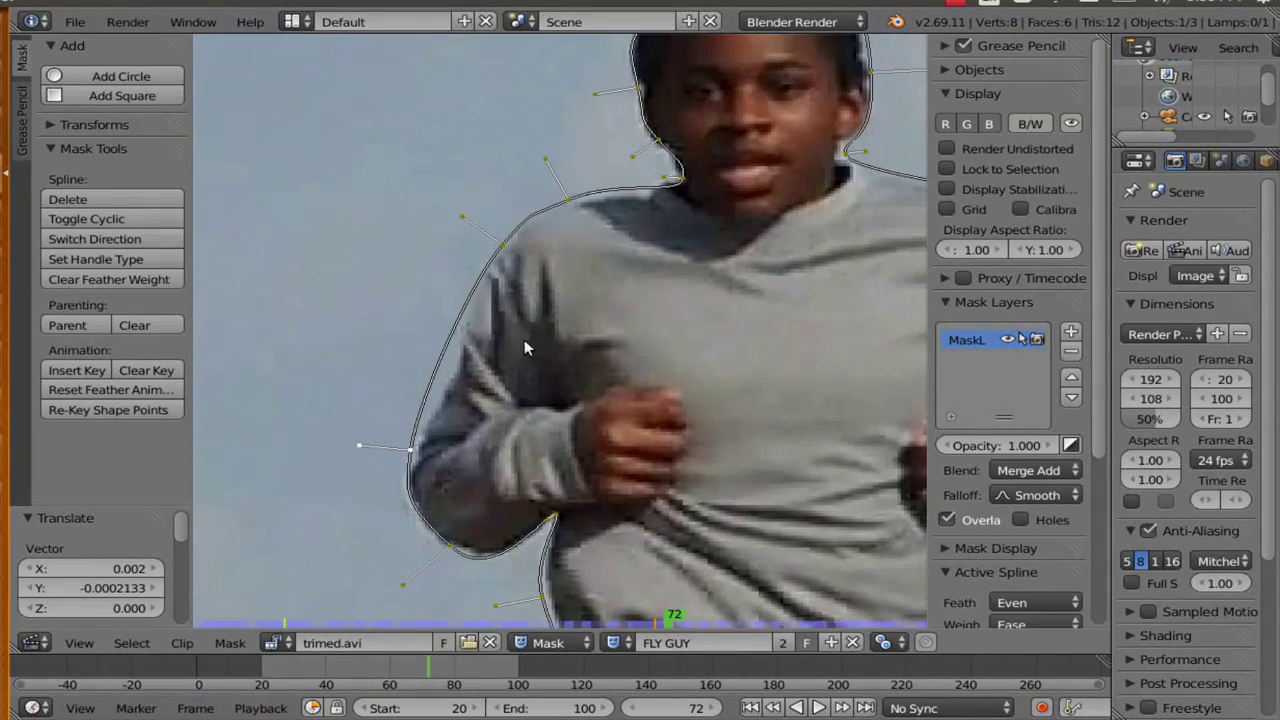
pyautogui.press('g')
pyautogui.click(512, 255)
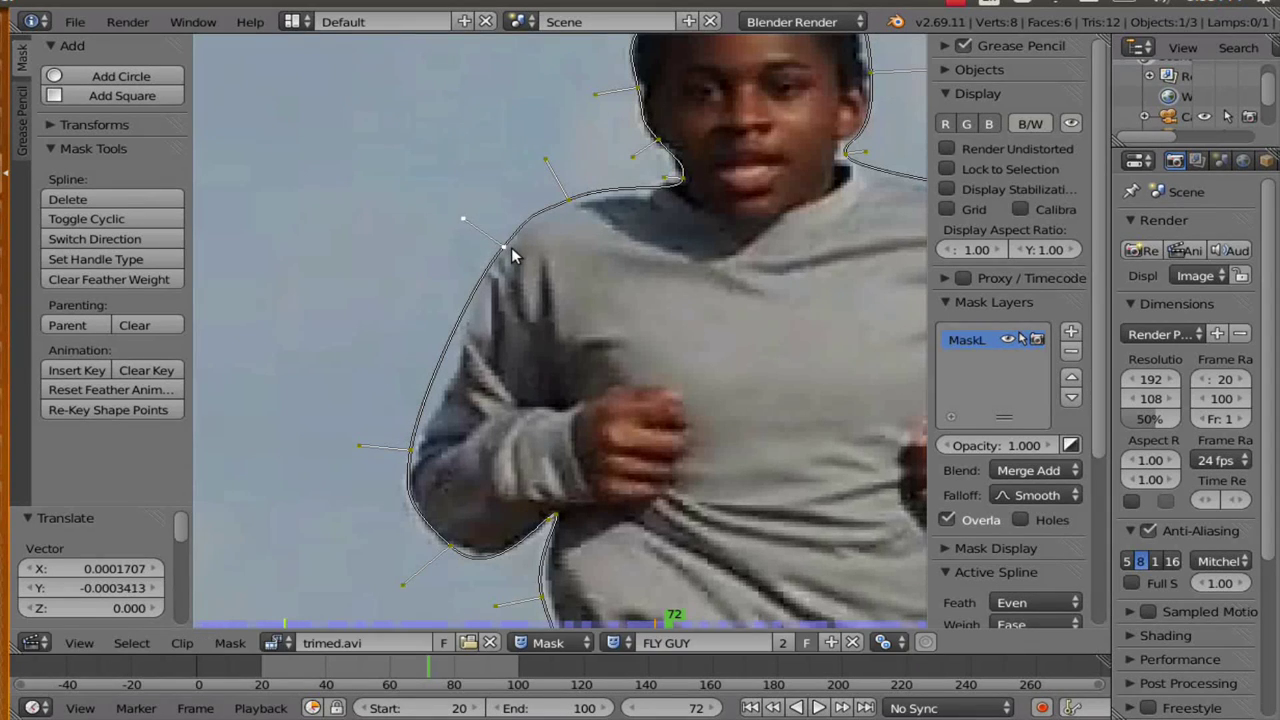
pyautogui.rightClick(361, 448)
pyautogui.press('g')
pyautogui.click(380, 437)
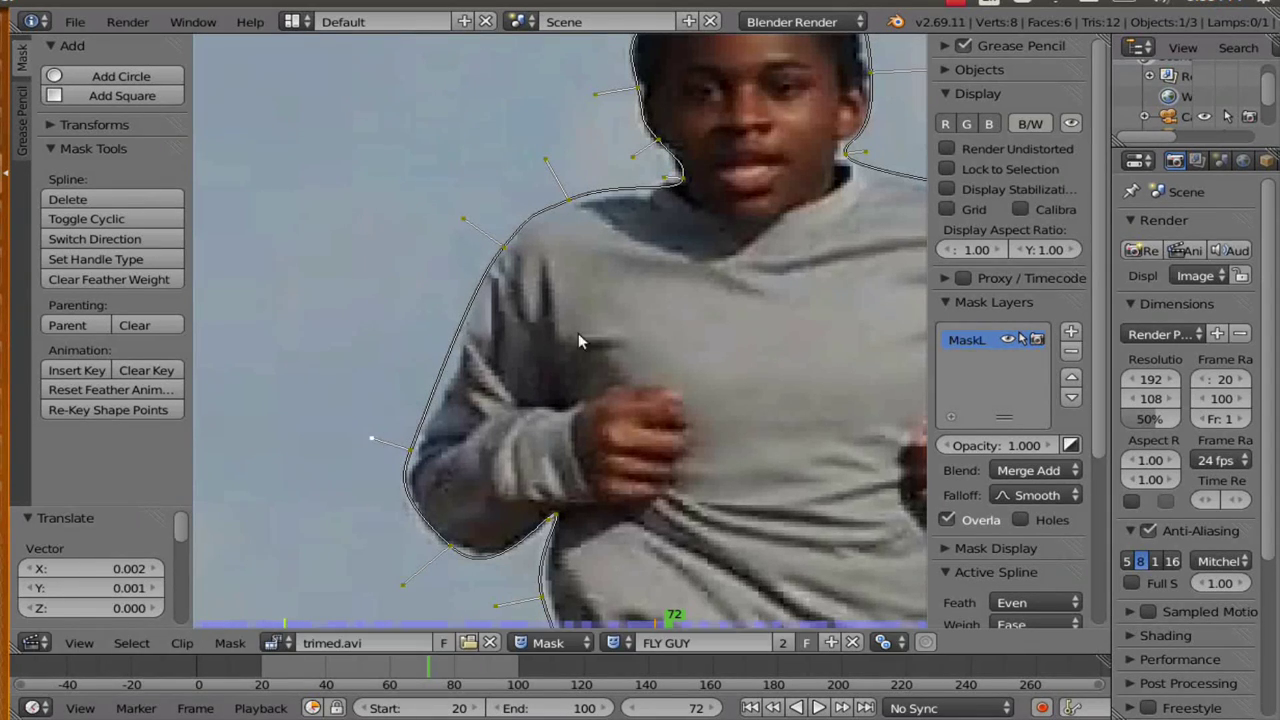
# Select all points of the mask and insert a shape key at frame 72.
pyautogui.moveTo(578, 341); pyautogui.dragTo(489, 361, button='middle')
pyautogui.scroll(-7, 642, 273)
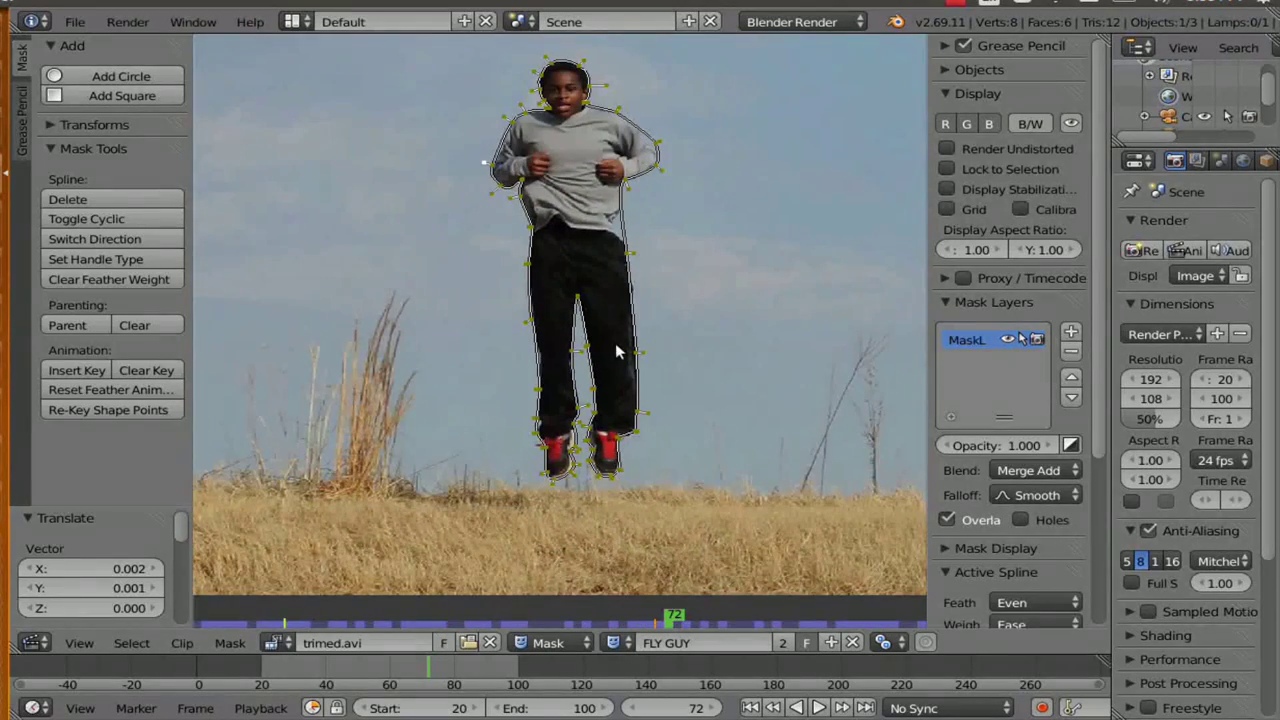
pyautogui.press('a')
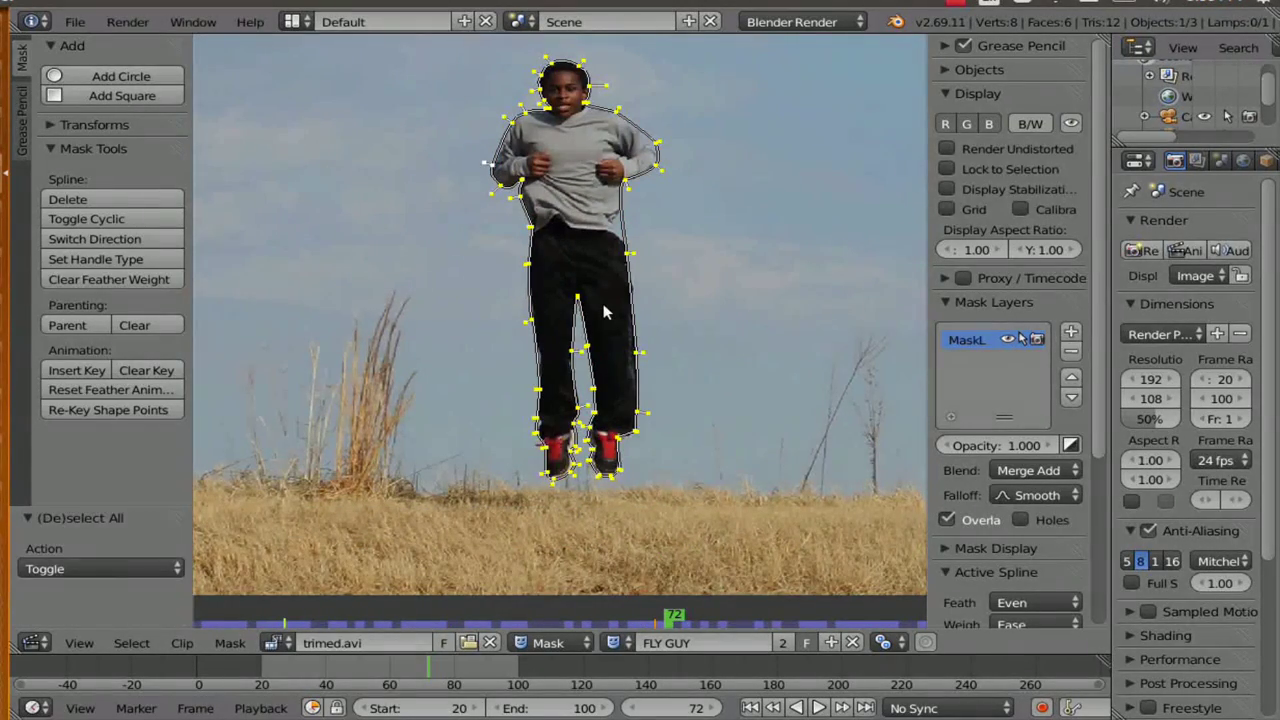
pyautogui.press('i')
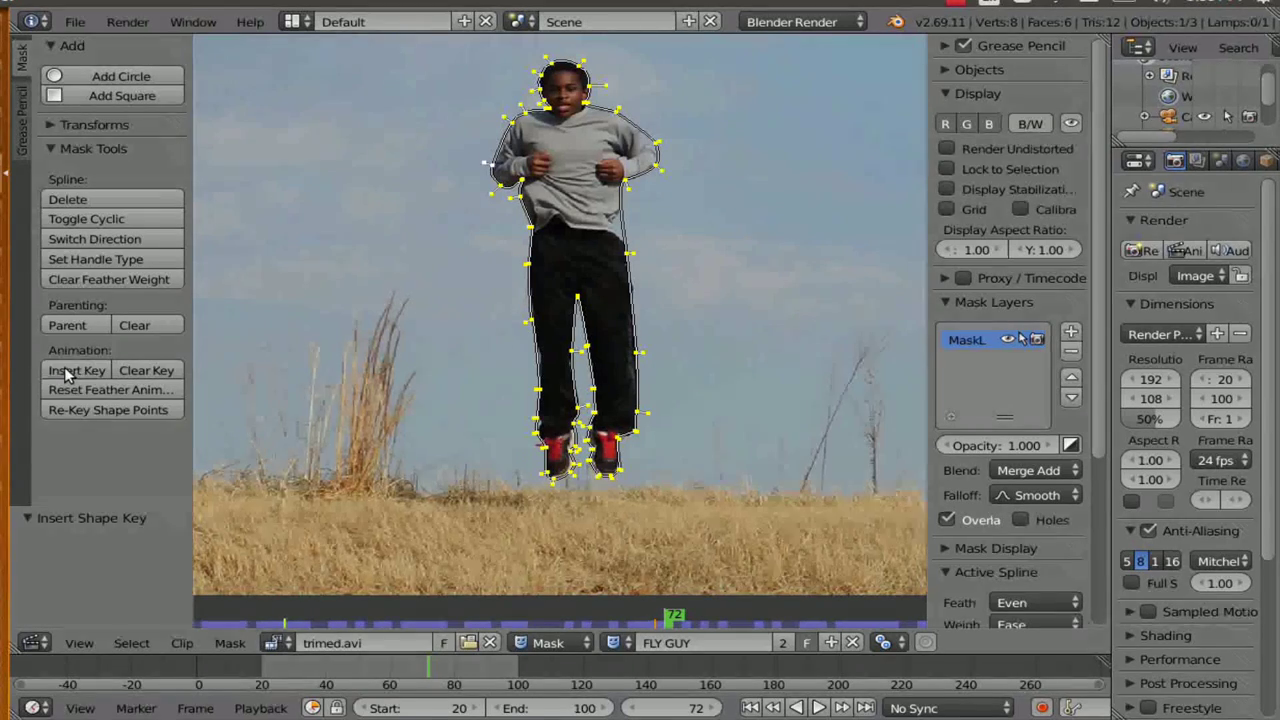
# Step between frame 72 and the preceding frame to compare the mask shapes, and advance to frame 73.
pyautogui.click(637, 708)
pyautogui.click(712, 708)
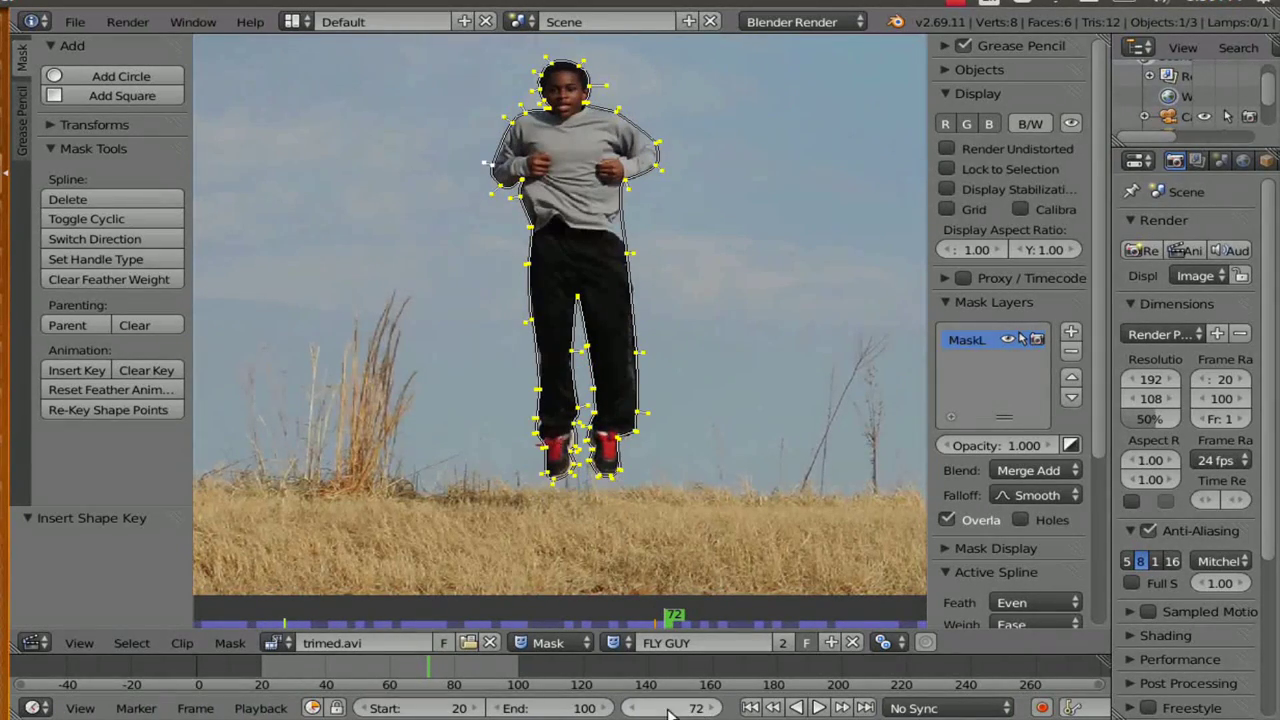
pyautogui.click(637, 708)
pyautogui.click(712, 708)
pyautogui.click(712, 708)
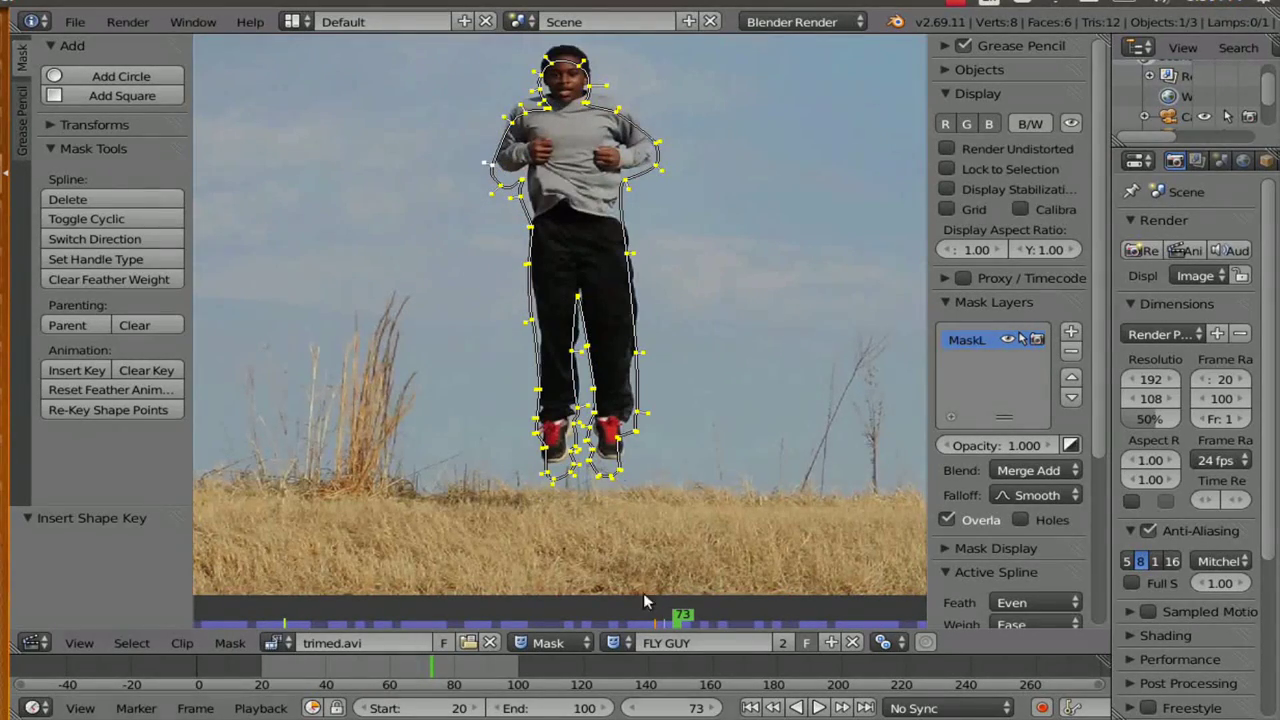
pyautogui.scroll(4, 552, 489)
pyautogui.scroll(-1, 552, 489)
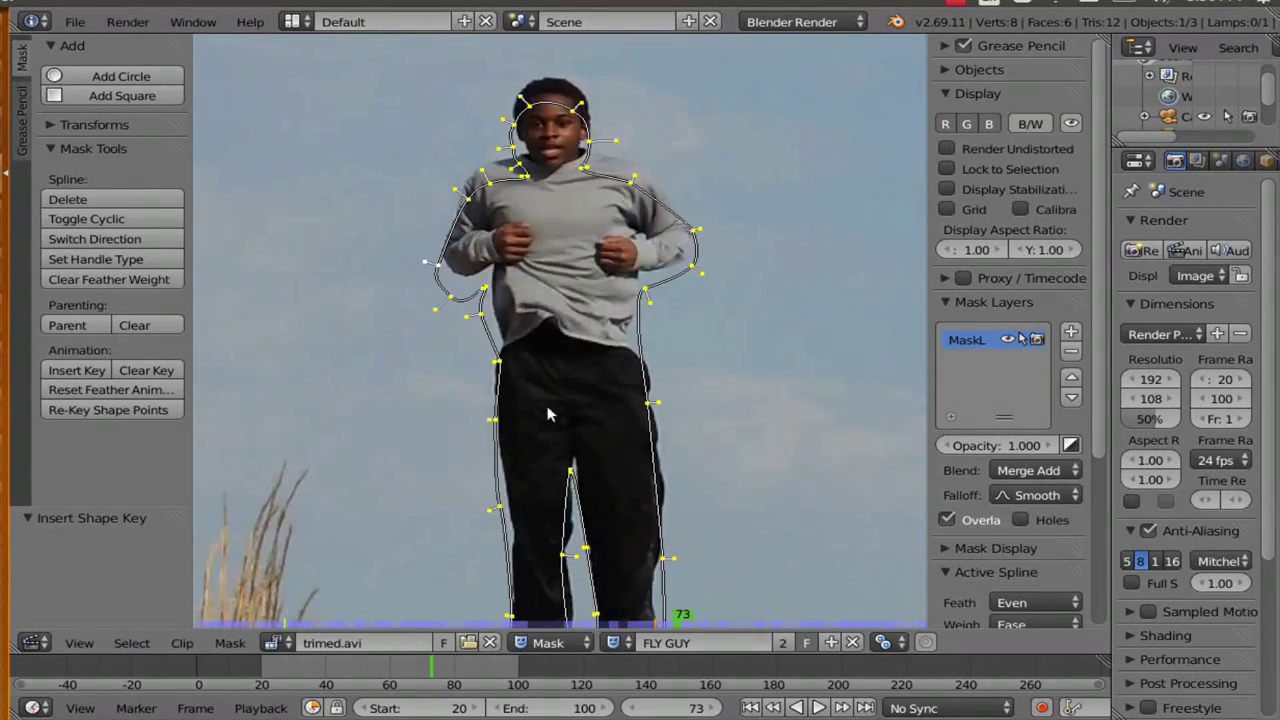
pyautogui.click(951, 6)
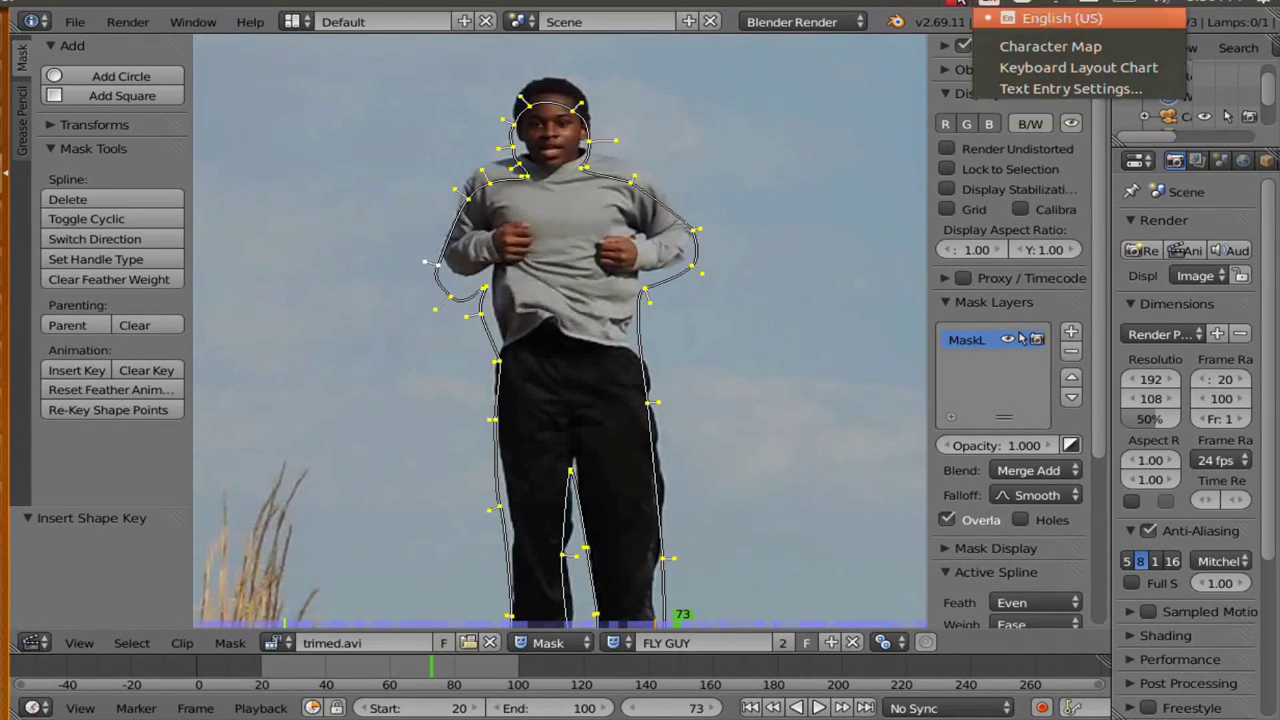
pyautogui.click(957, 3)
pyautogui.click(955, 5)
pyautogui.click(983, 40)
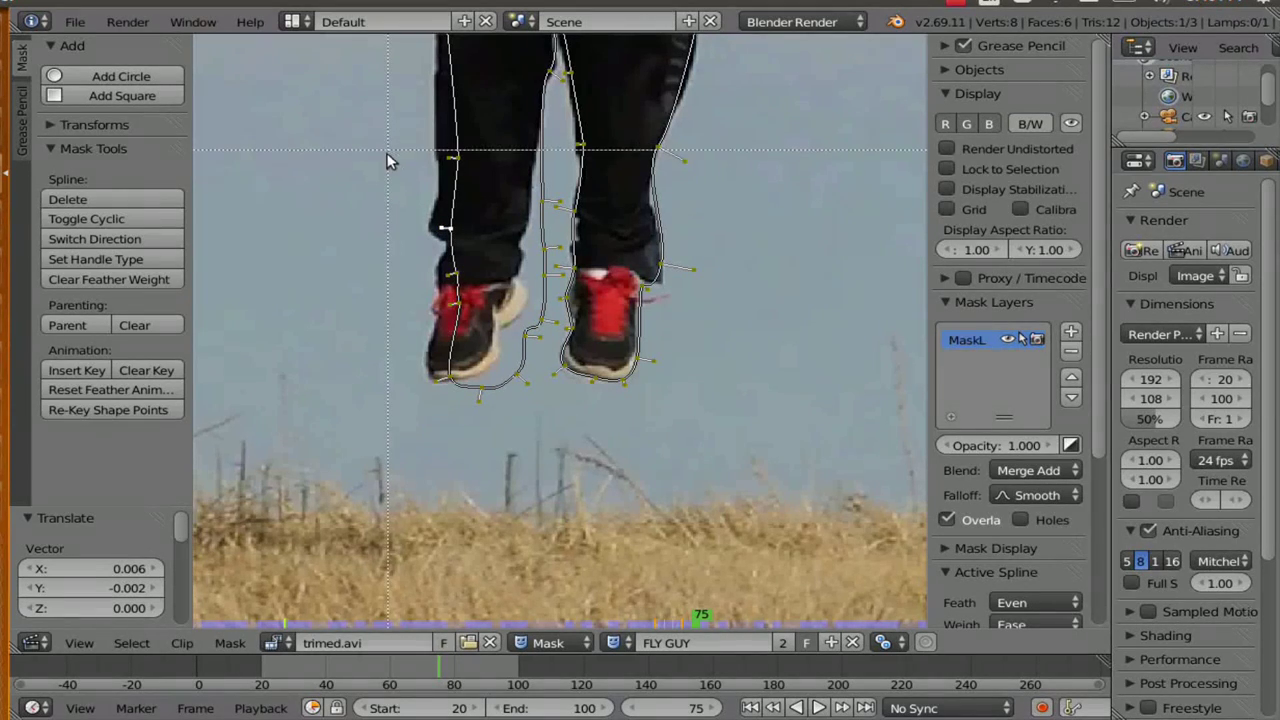
# Move the lower-leg and shoe points of the image-left leg onto its outline at frame 75 and fit the inner calf point to the trouser edge.
pyautogui.moveTo(395, 193); pyautogui.dragTo(547, 396)
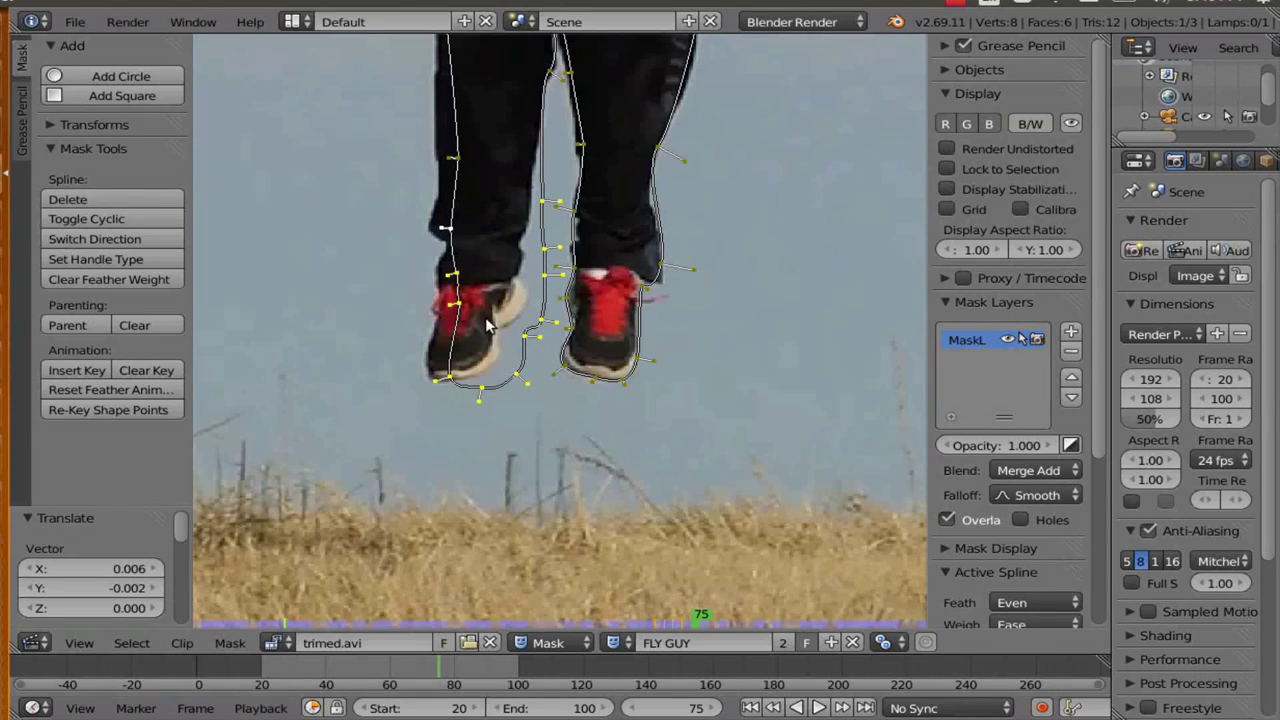
pyautogui.press('g')
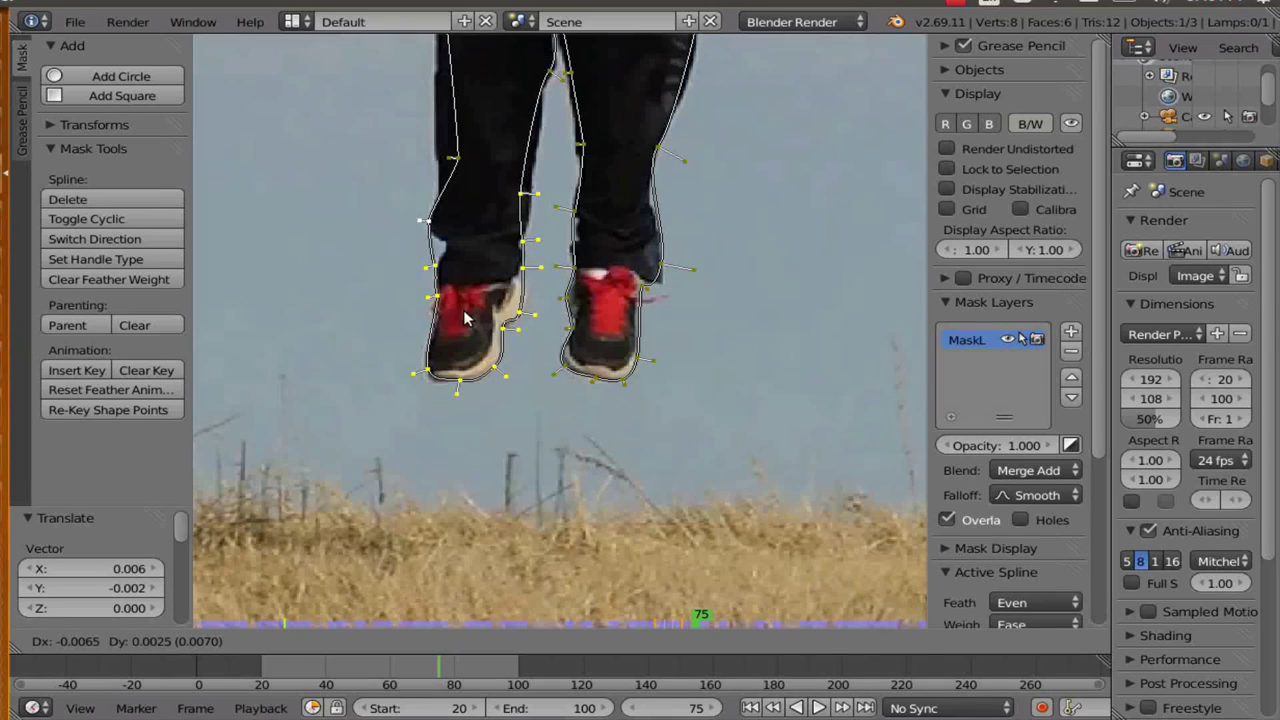
pyautogui.click(465, 318)
pyautogui.click(522, 193)
pyautogui.press('g')
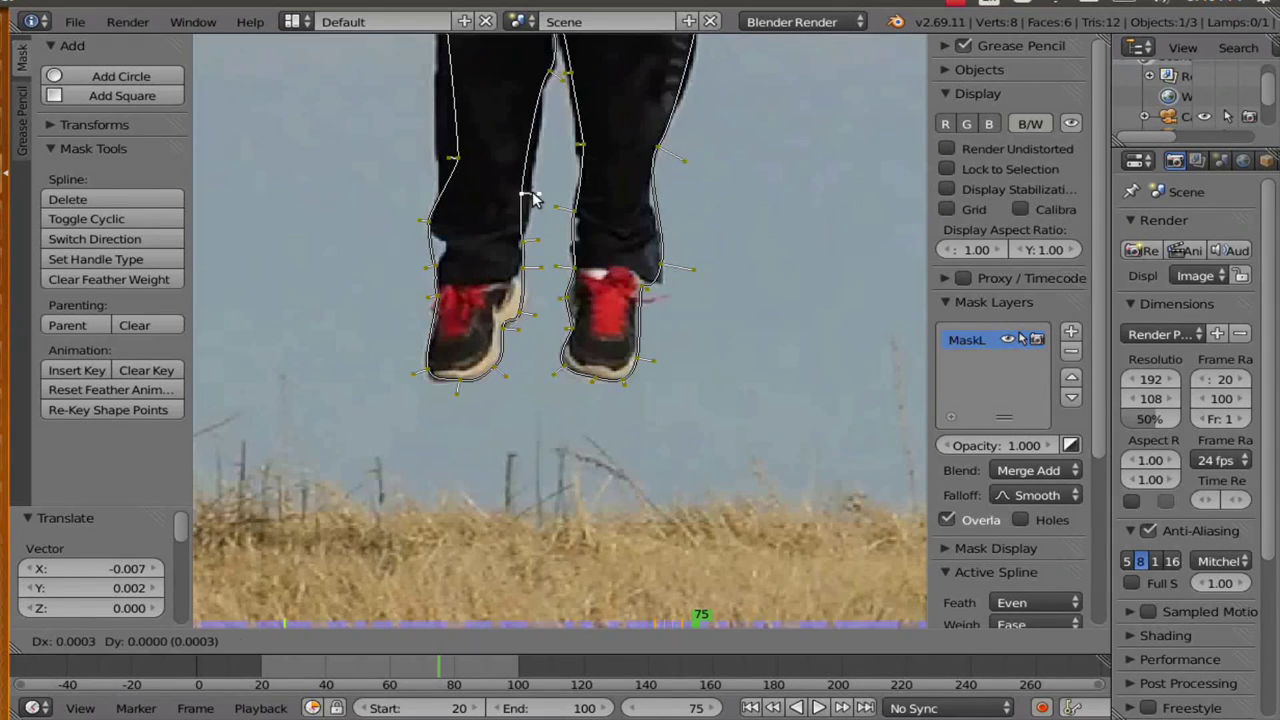
pyautogui.click(533, 194)
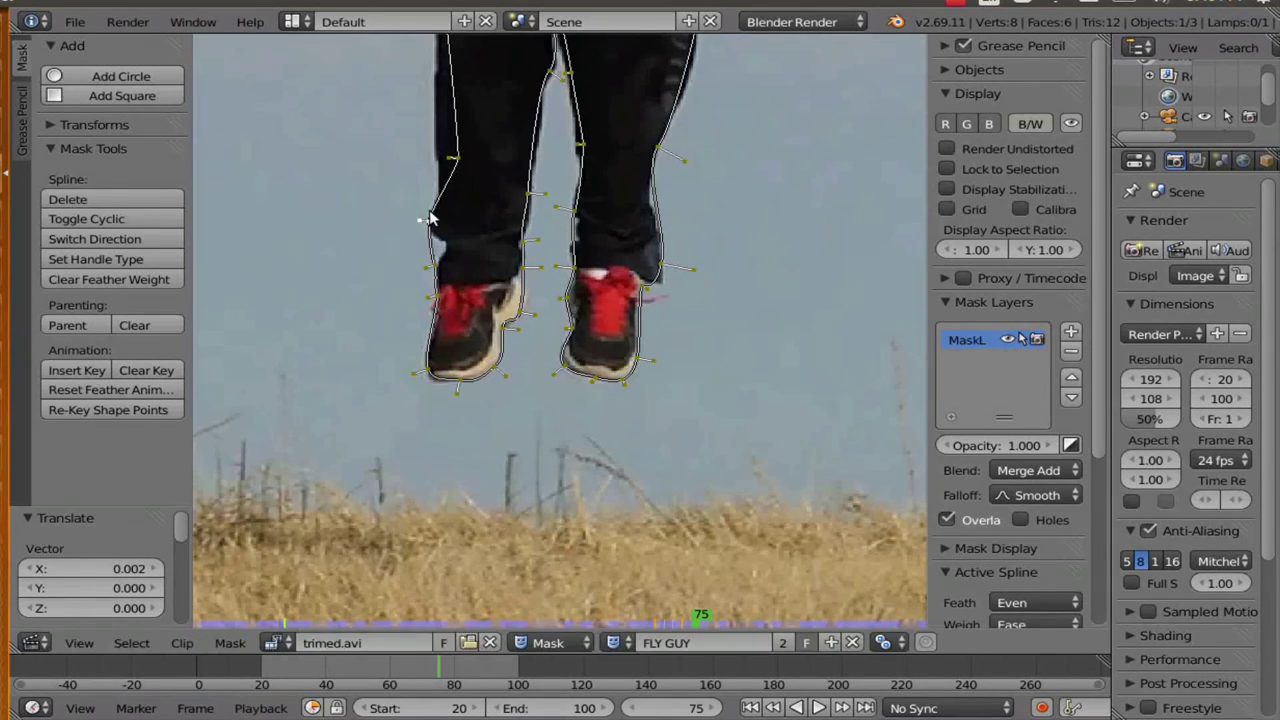
# Fit the two outer calf points of the image-left leg to the trouser edge.
pyautogui.press('g')
pyautogui.click(429, 217)
pyautogui.press('g')
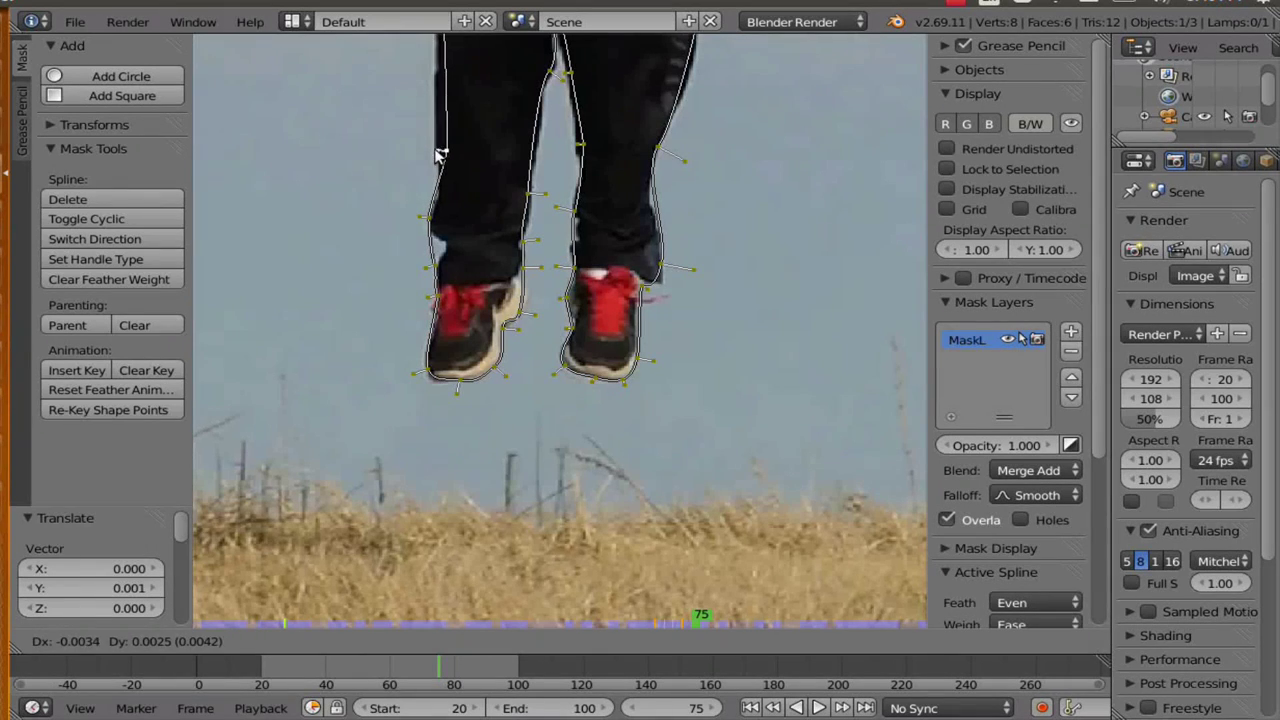
pyautogui.click(434, 156)
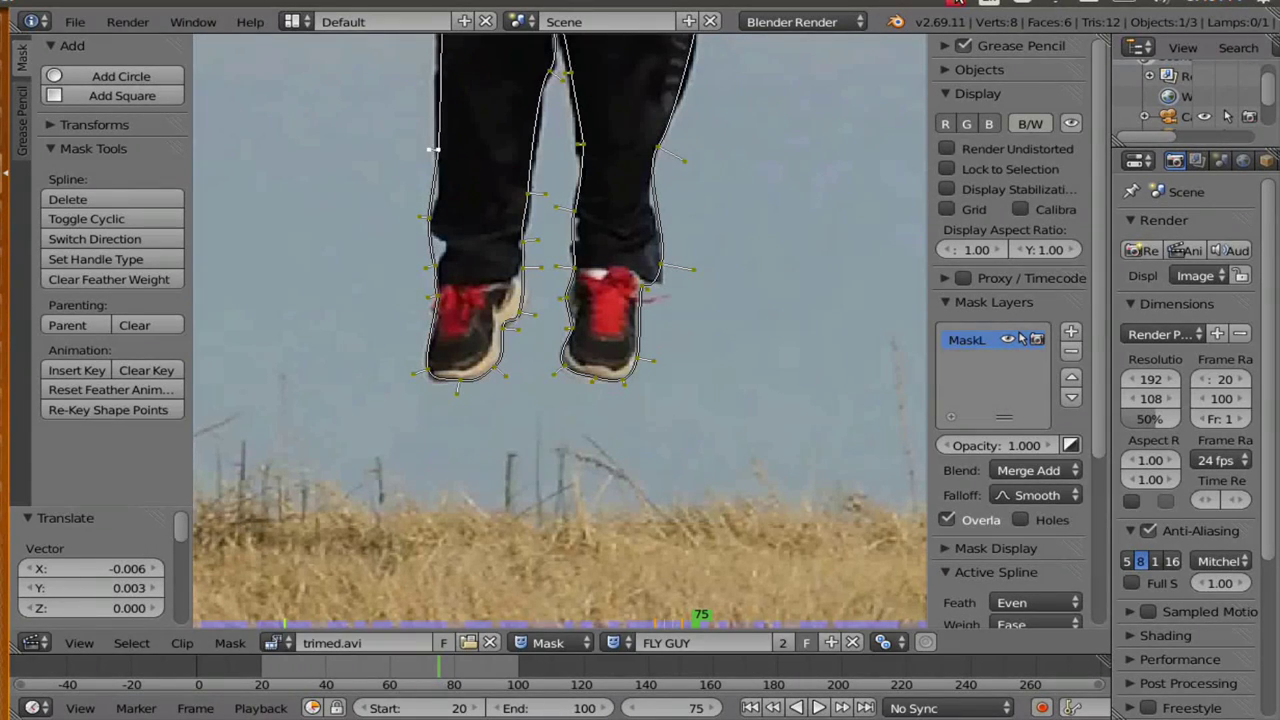
pyautogui.click(960, 2)
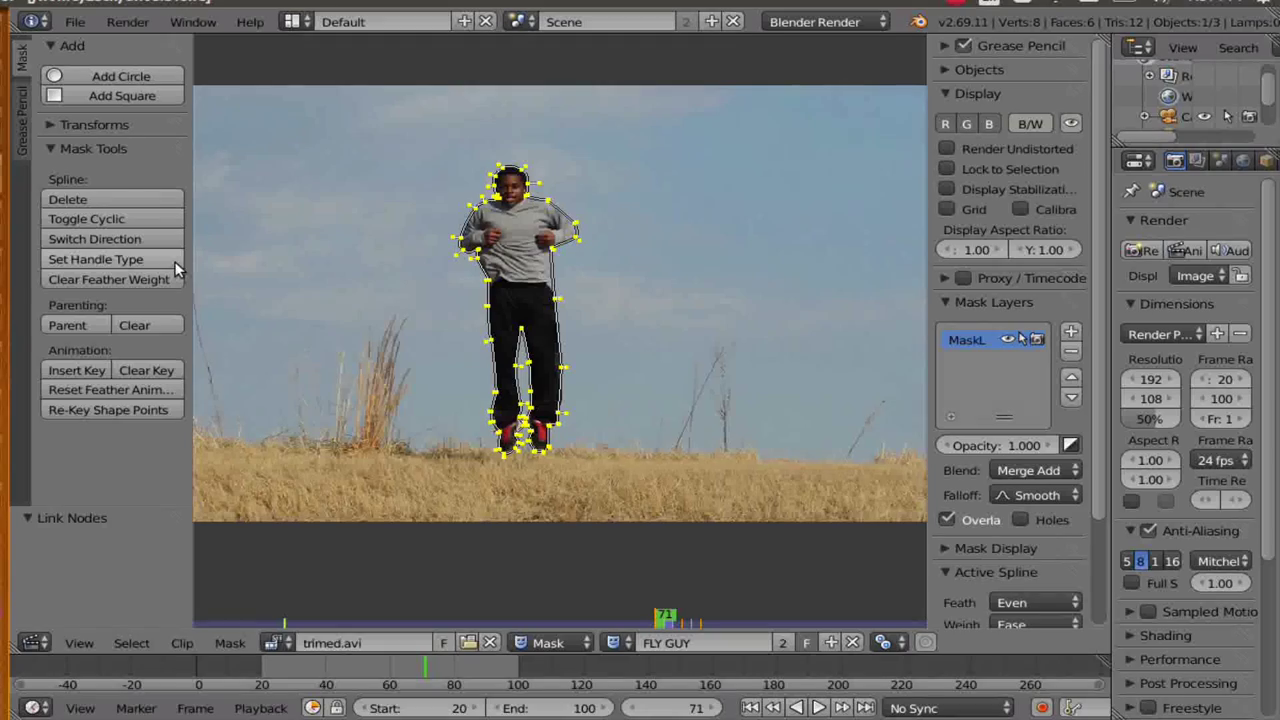
# Step through the frames from 71 to 76 and back to 71 to check how the mask follows the man.
pyautogui.click(714, 709)
pyautogui.click(714, 709)
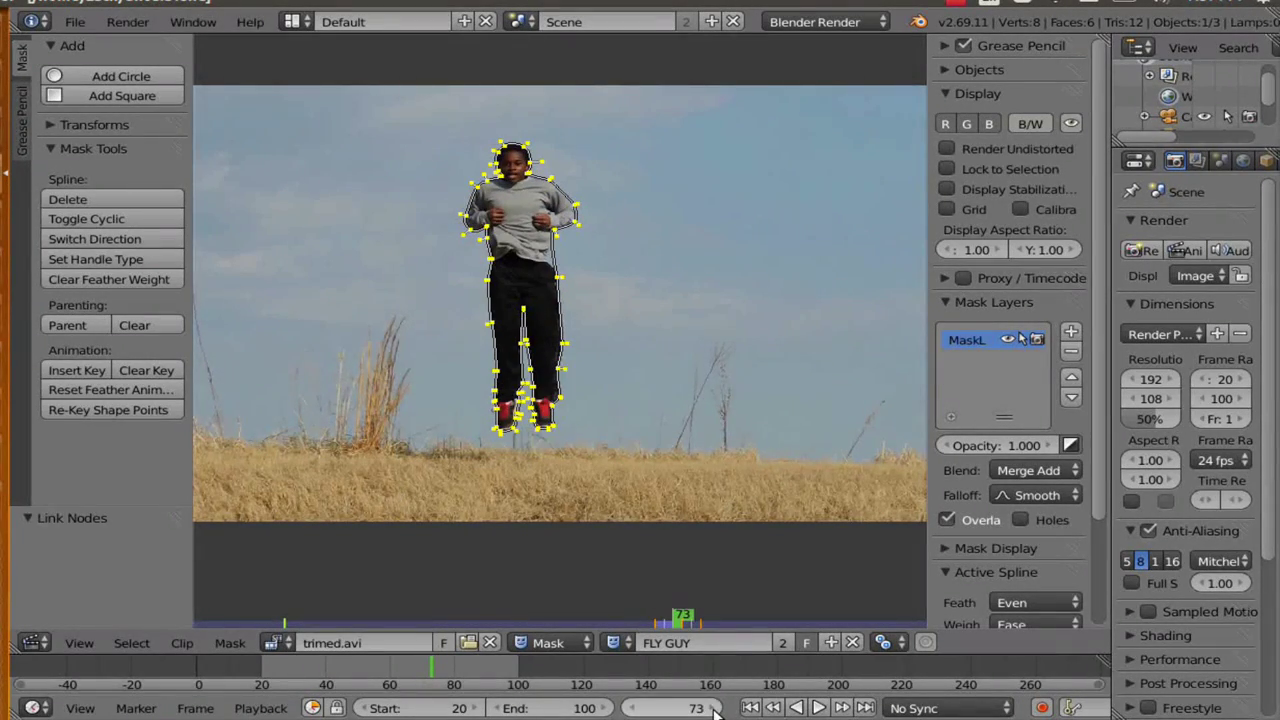
pyautogui.click(714, 709)
pyautogui.click(714, 709)
pyautogui.click(714, 709)
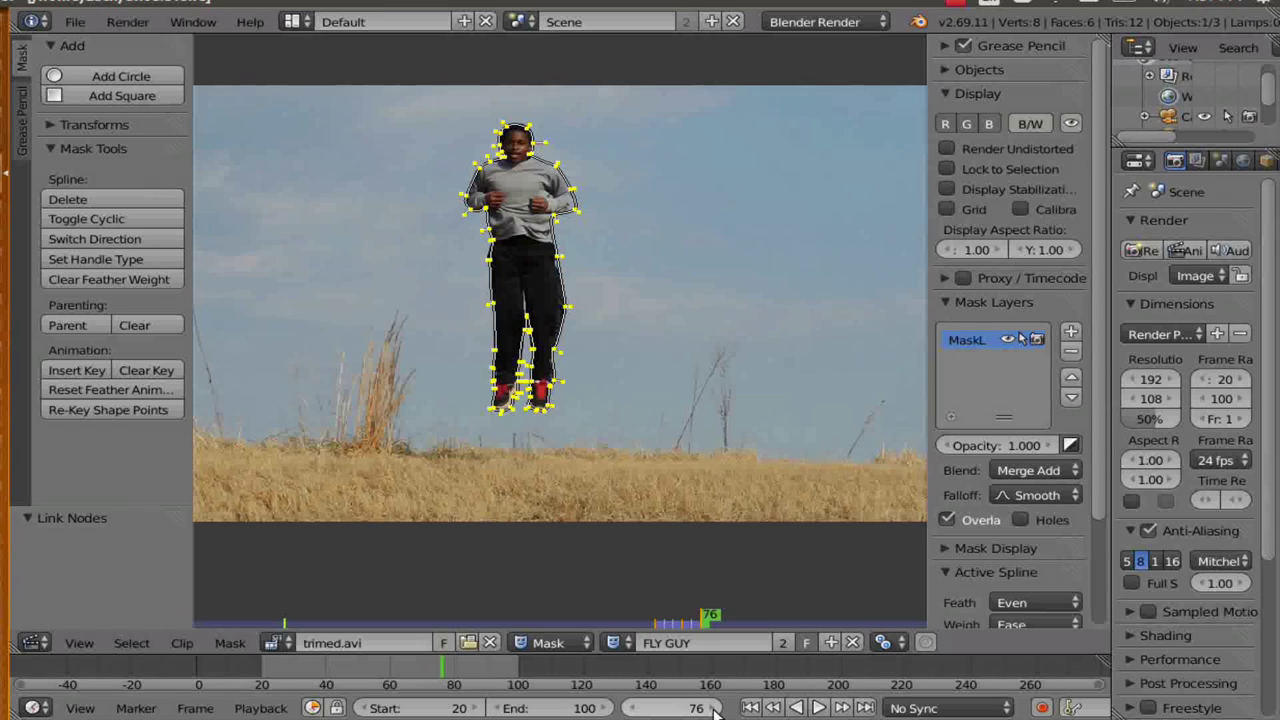
pyautogui.click(628, 709)
pyautogui.click(628, 709)
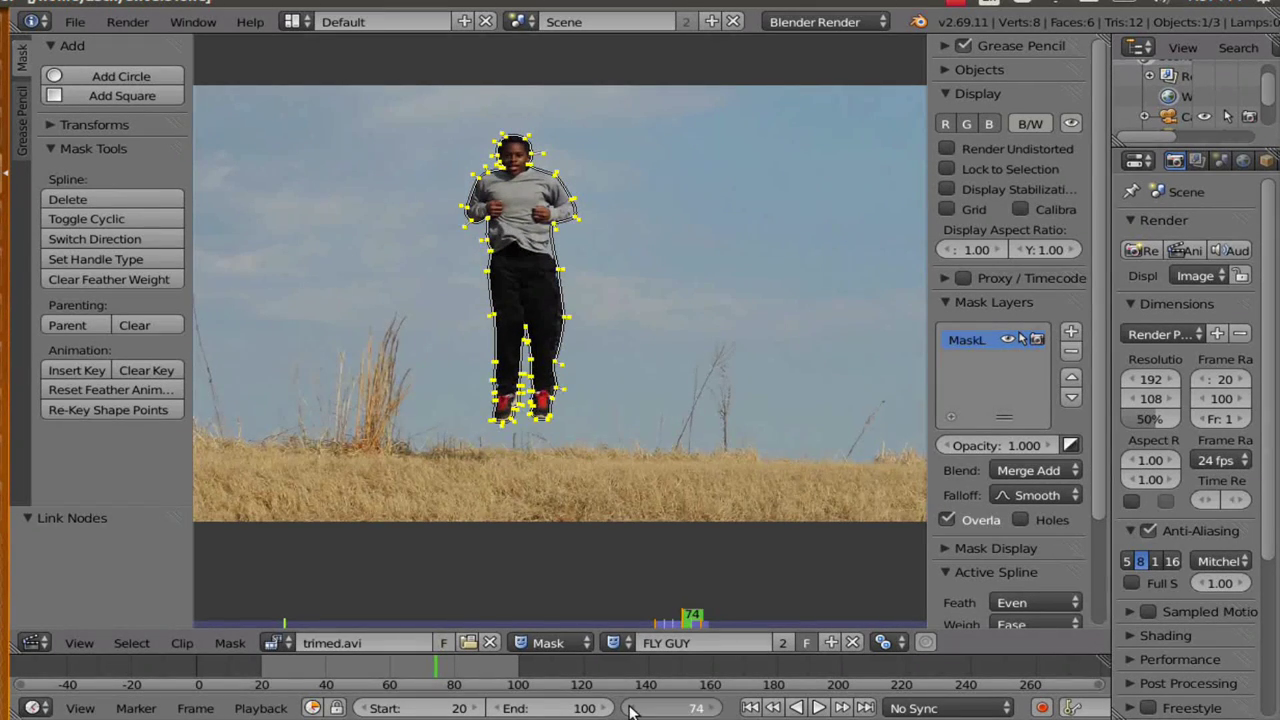
pyautogui.click(628, 709)
pyautogui.click(628, 709)
pyautogui.click(628, 709)
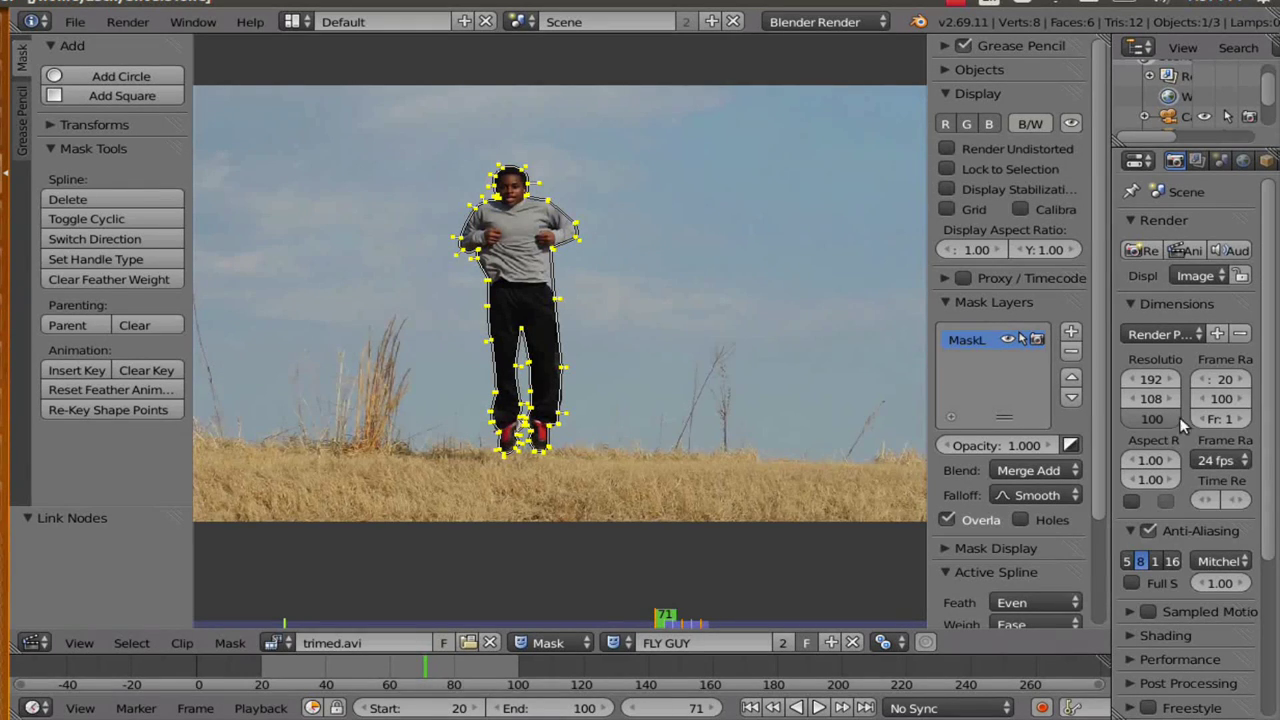
# Set the render frame rate to 30 fps.
pyautogui.click(1218, 460)
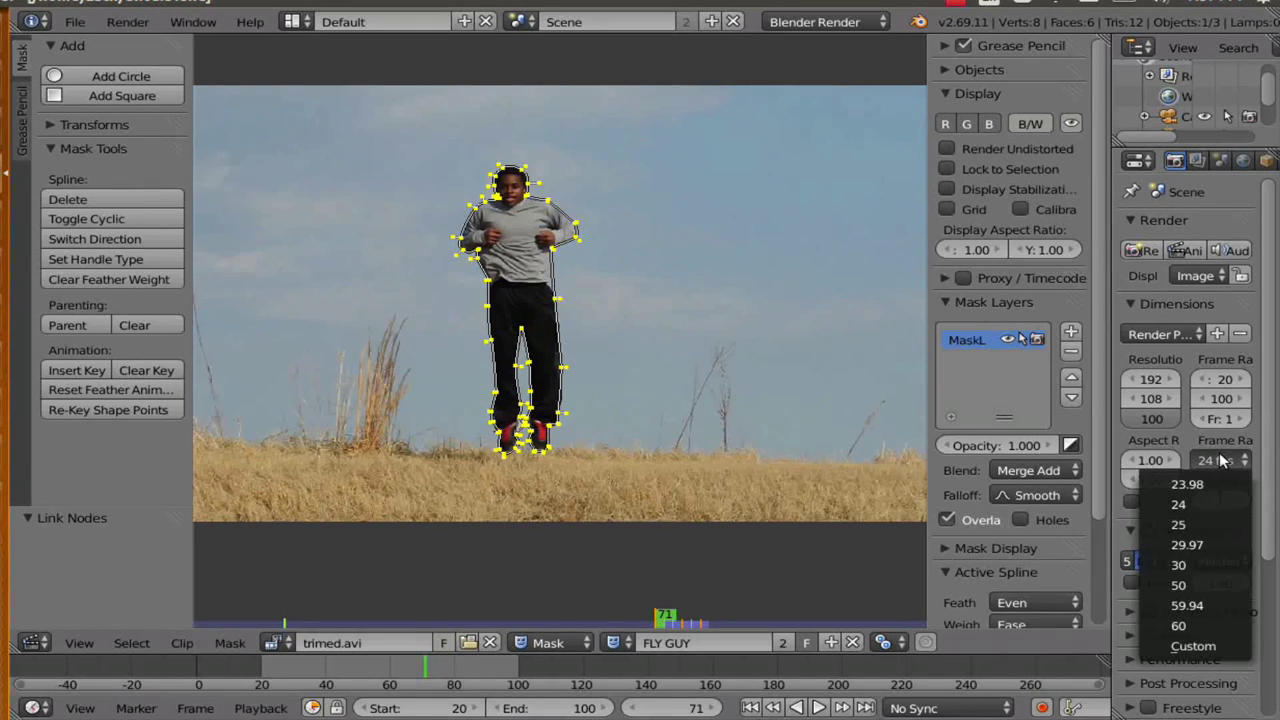
pyautogui.click(1186, 566)
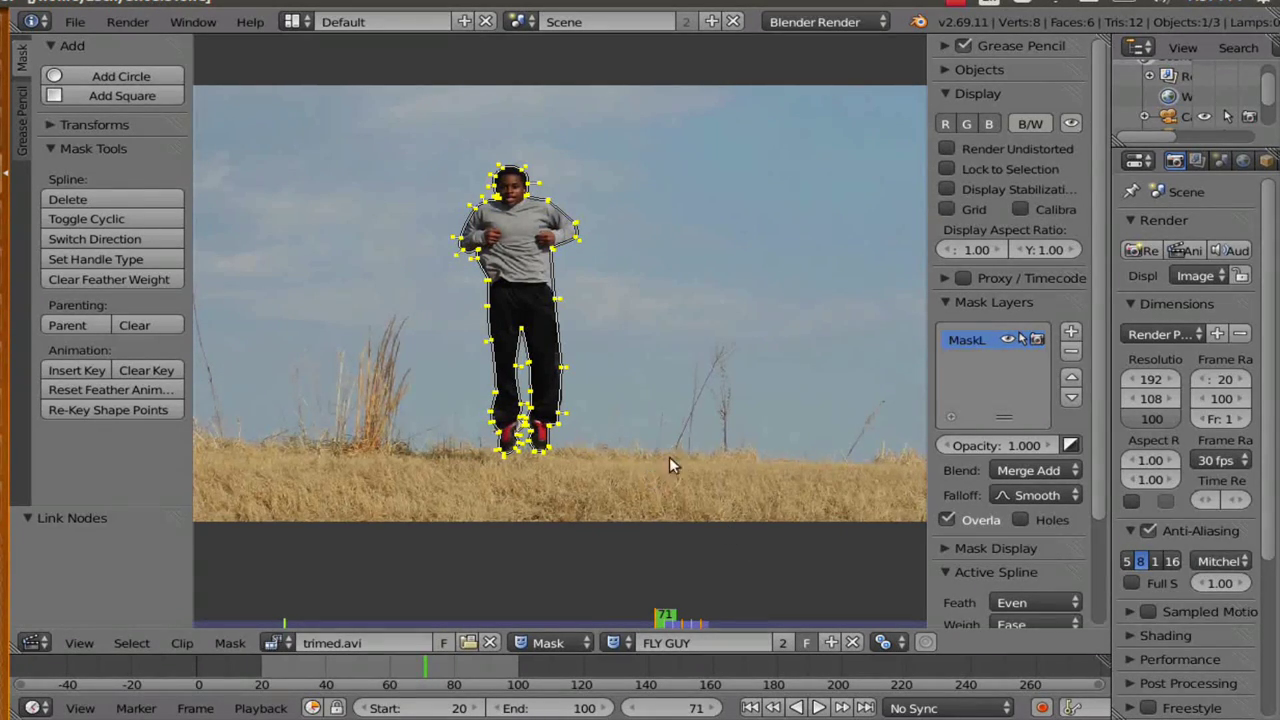
pyautogui.scroll(-2, 571, 423)
pyautogui.scroll(3, 571, 423)
pyautogui.moveTo(569, 423); pyautogui.dragTo(556, 424, button='middle')
# Switch the main editor to the Node Editor, show the compositing nodes and enable Use Nodes.
pyautogui.click(33, 643)
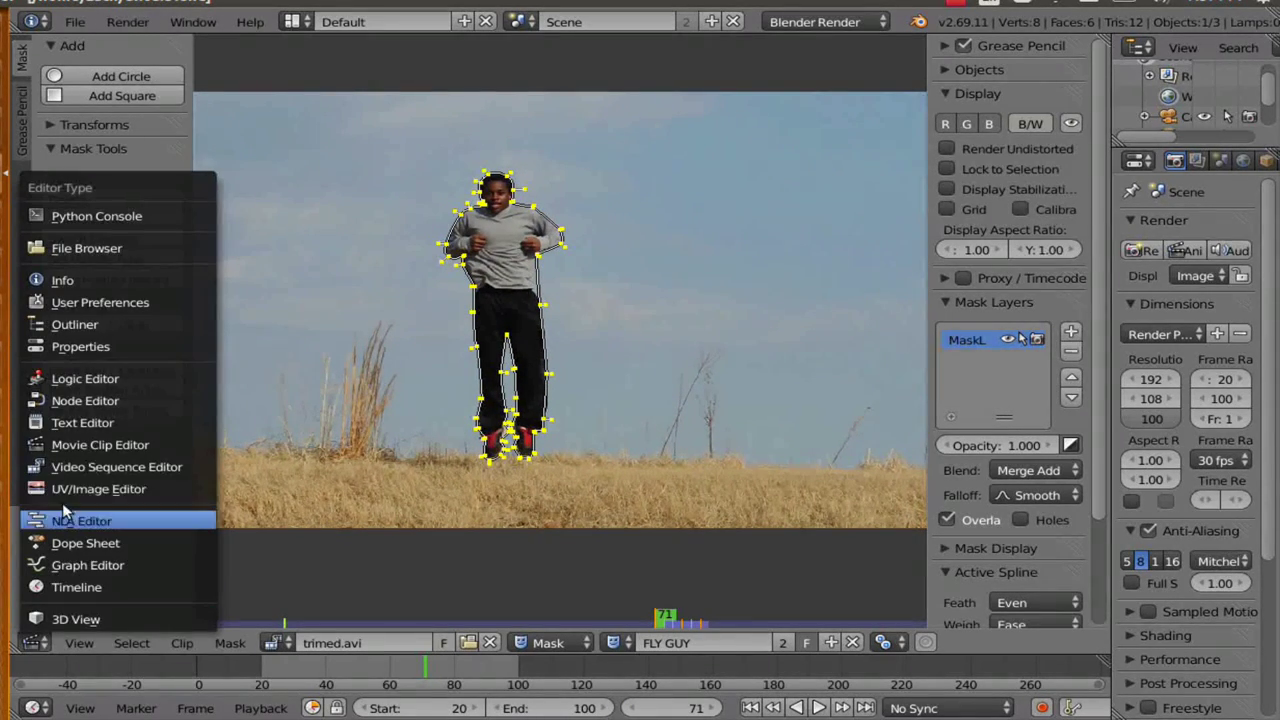
pyautogui.click(75, 400)
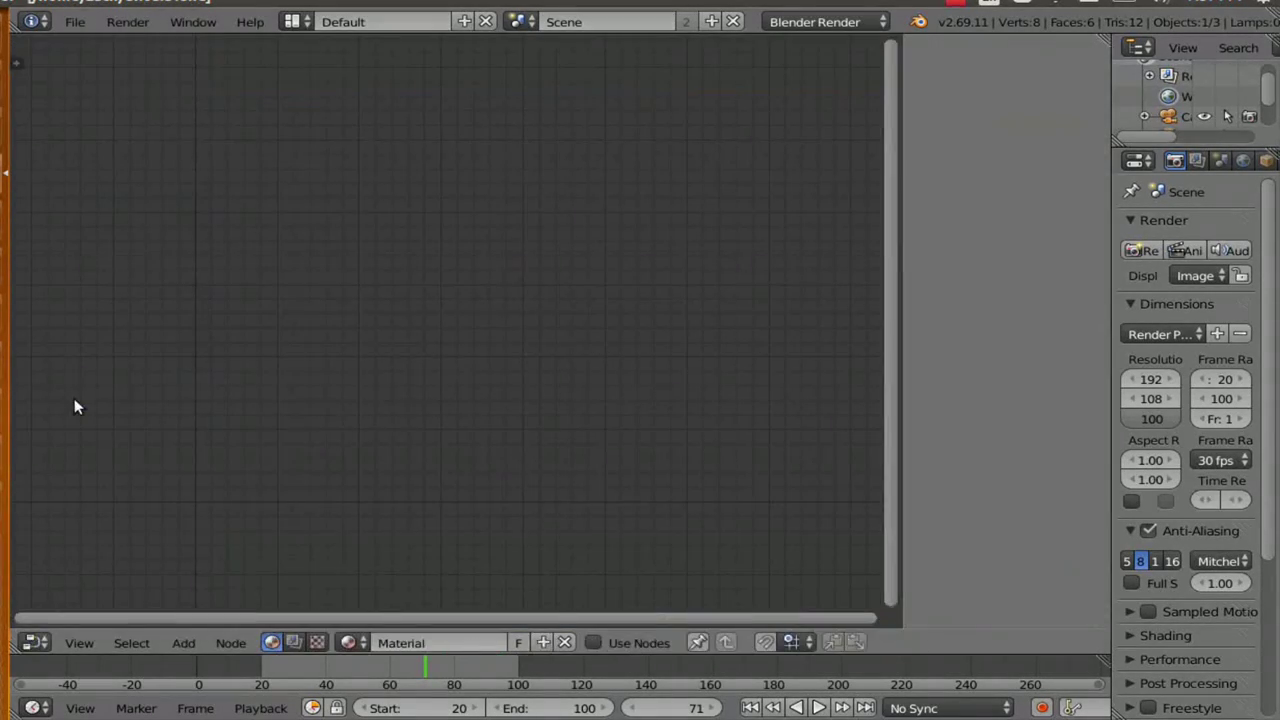
pyautogui.scroll(1, 307, 500)
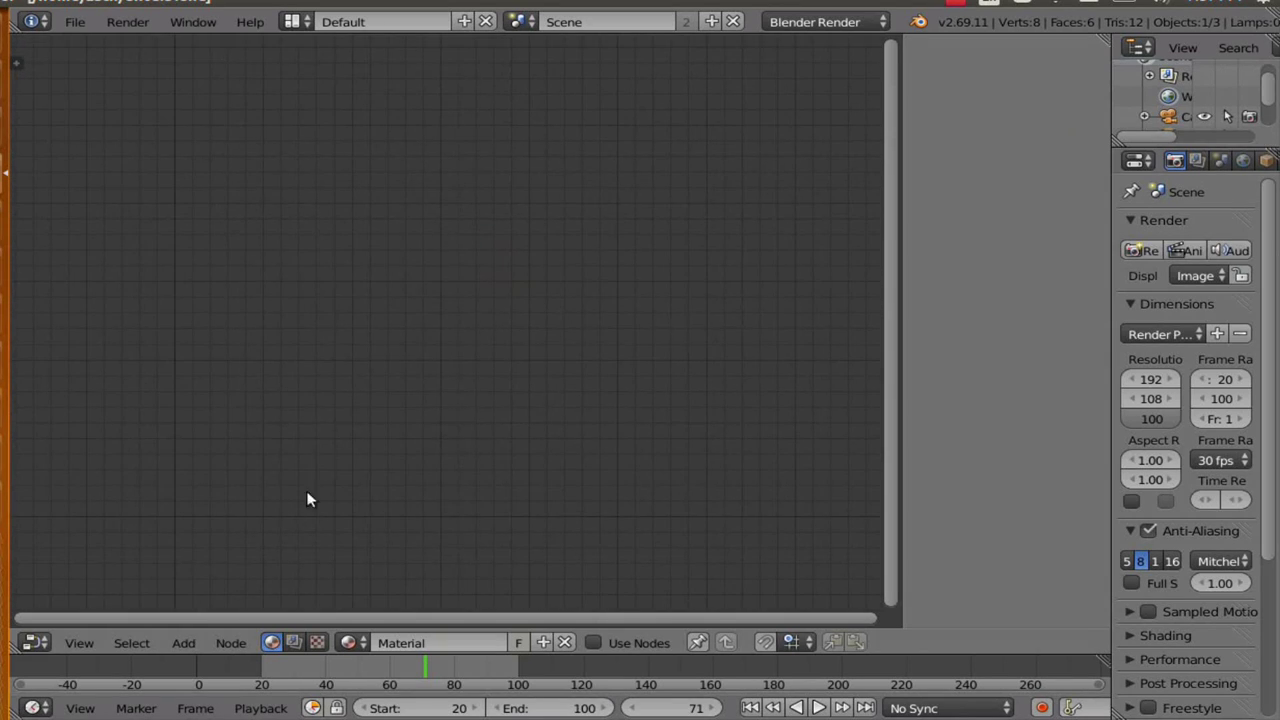
pyautogui.click(293, 642)
pyautogui.click(348, 642)
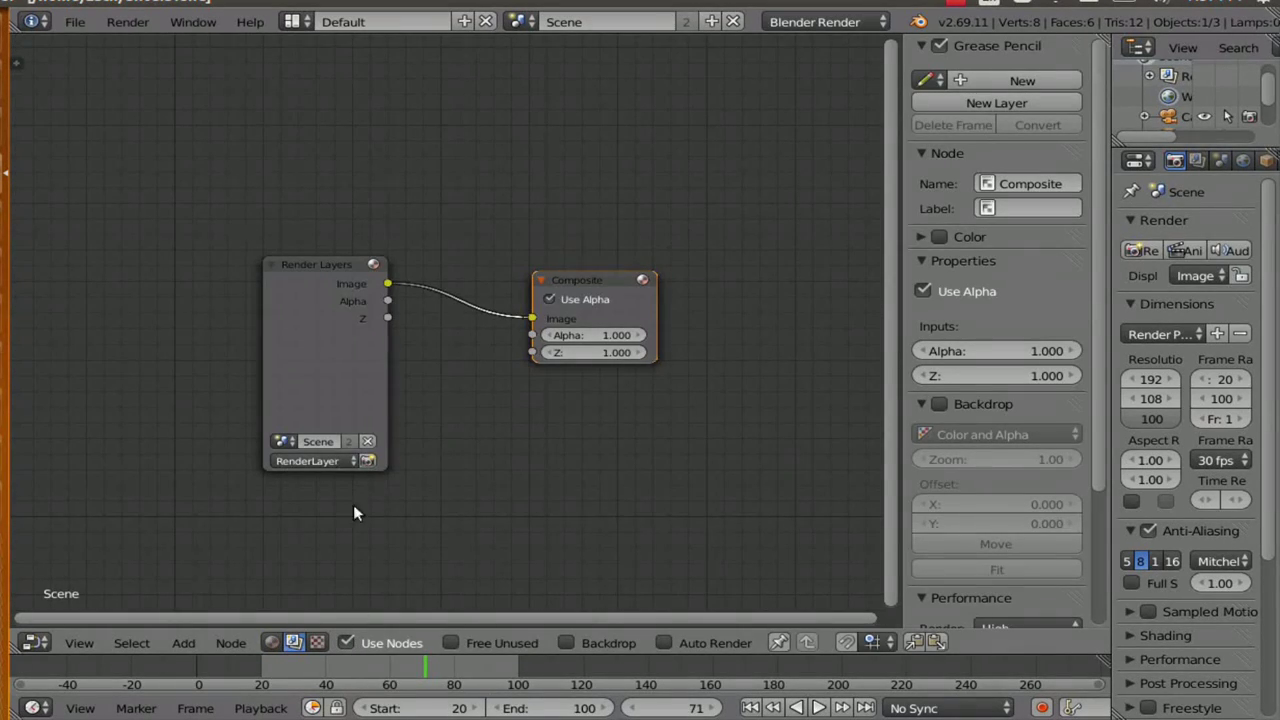
# Delete the default Render Layers and Composite nodes.
pyautogui.scroll(1, 417, 371)
pyautogui.press('a')
pyautogui.press('a')
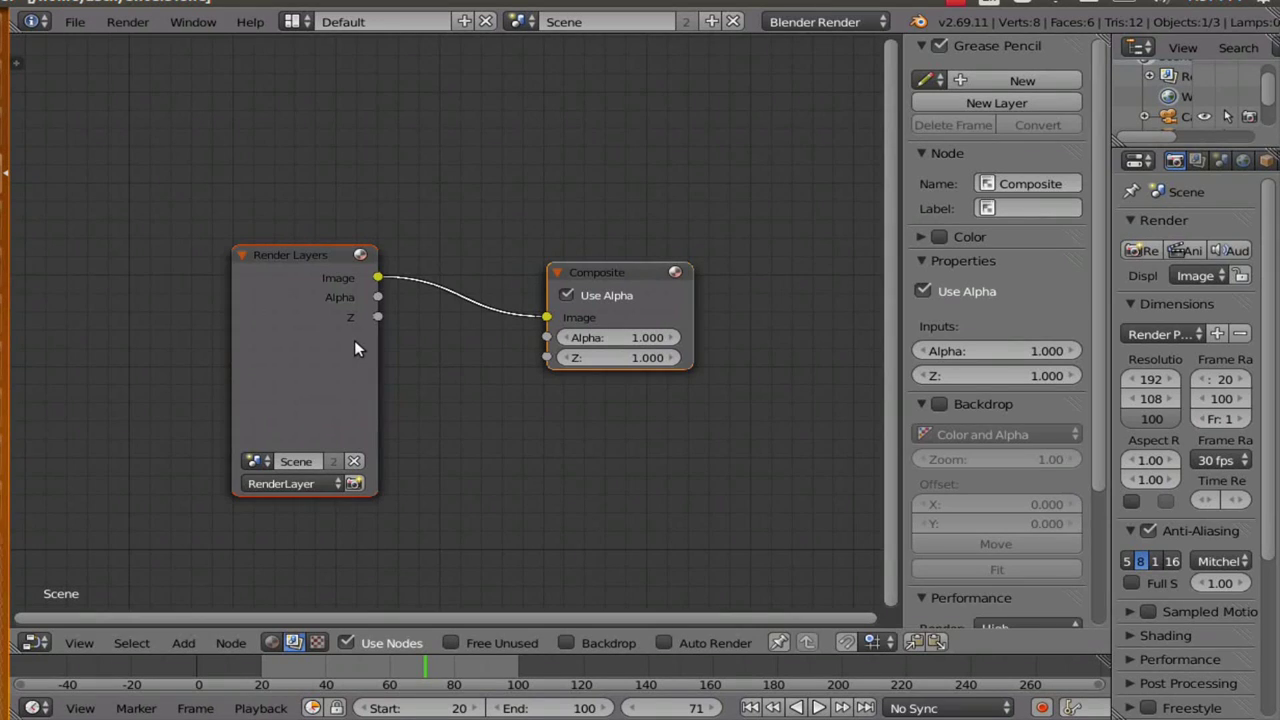
pyautogui.press('x')
# Add a Movie Clip input node and load trimed.avi from the flytut folder into it.
pyautogui.hotkey('shift', 'a')
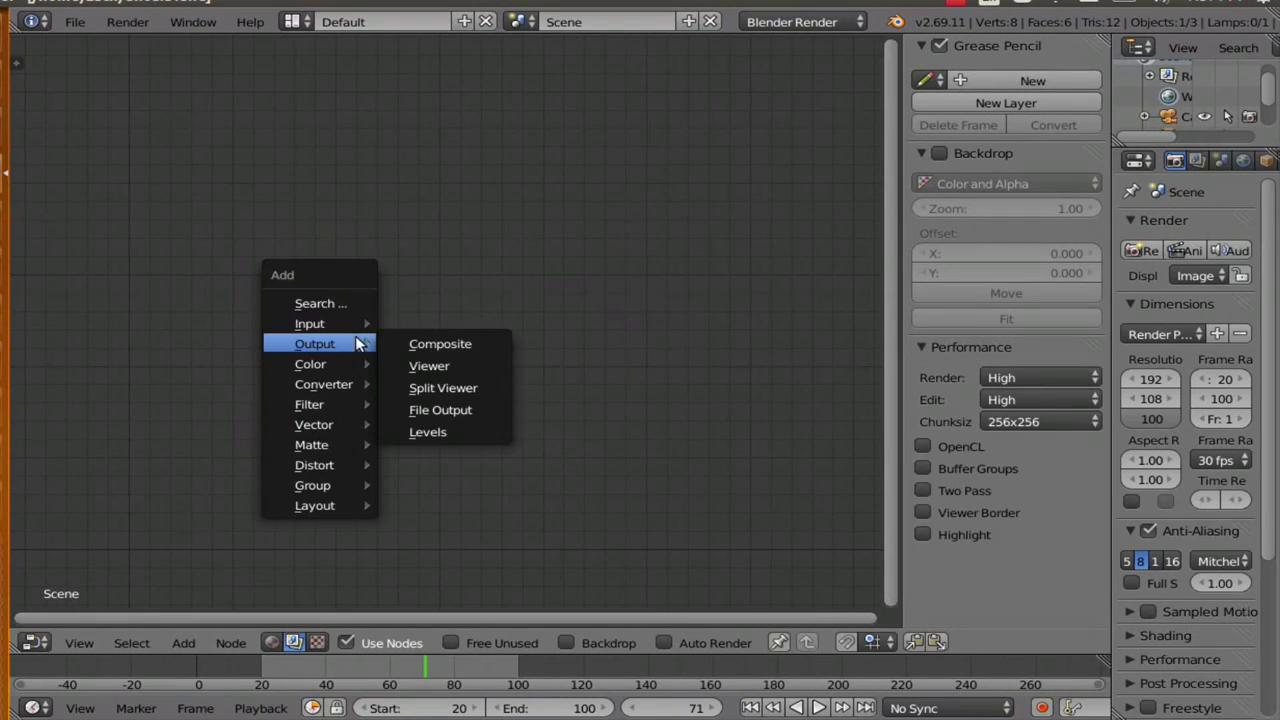
pyautogui.moveTo(357, 326)
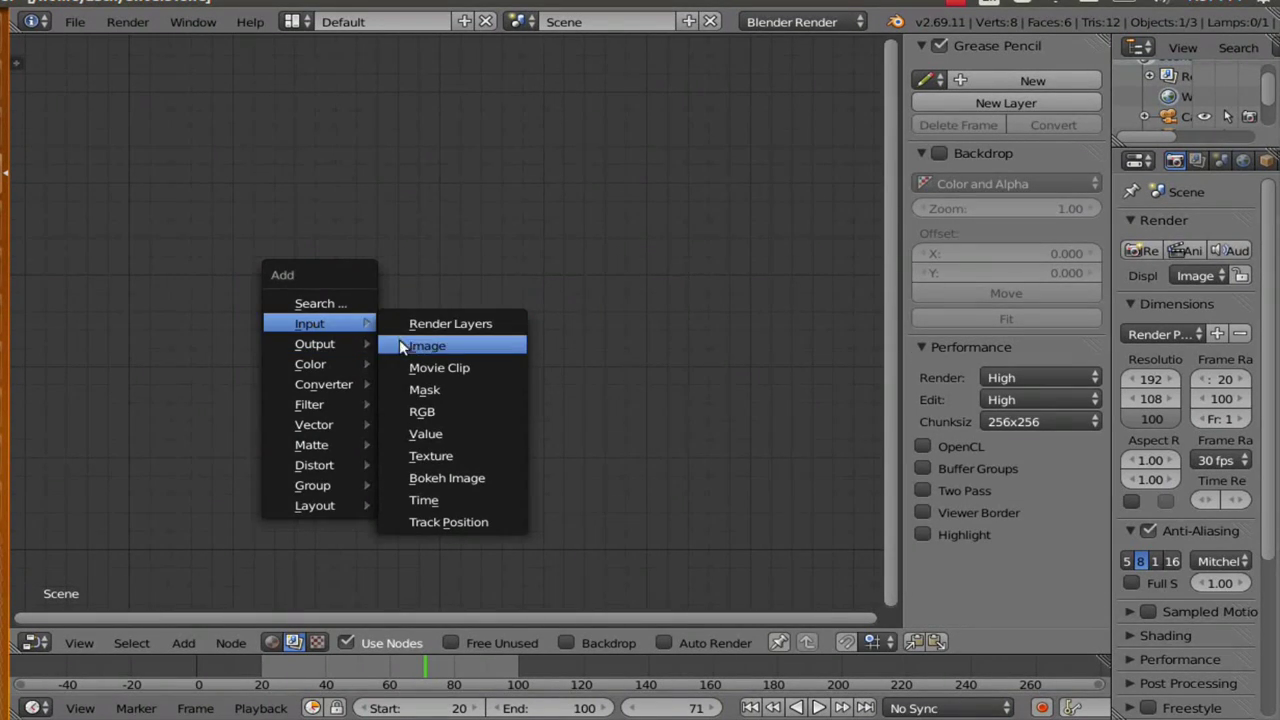
pyautogui.click(440, 368)
pyautogui.click(188, 255)
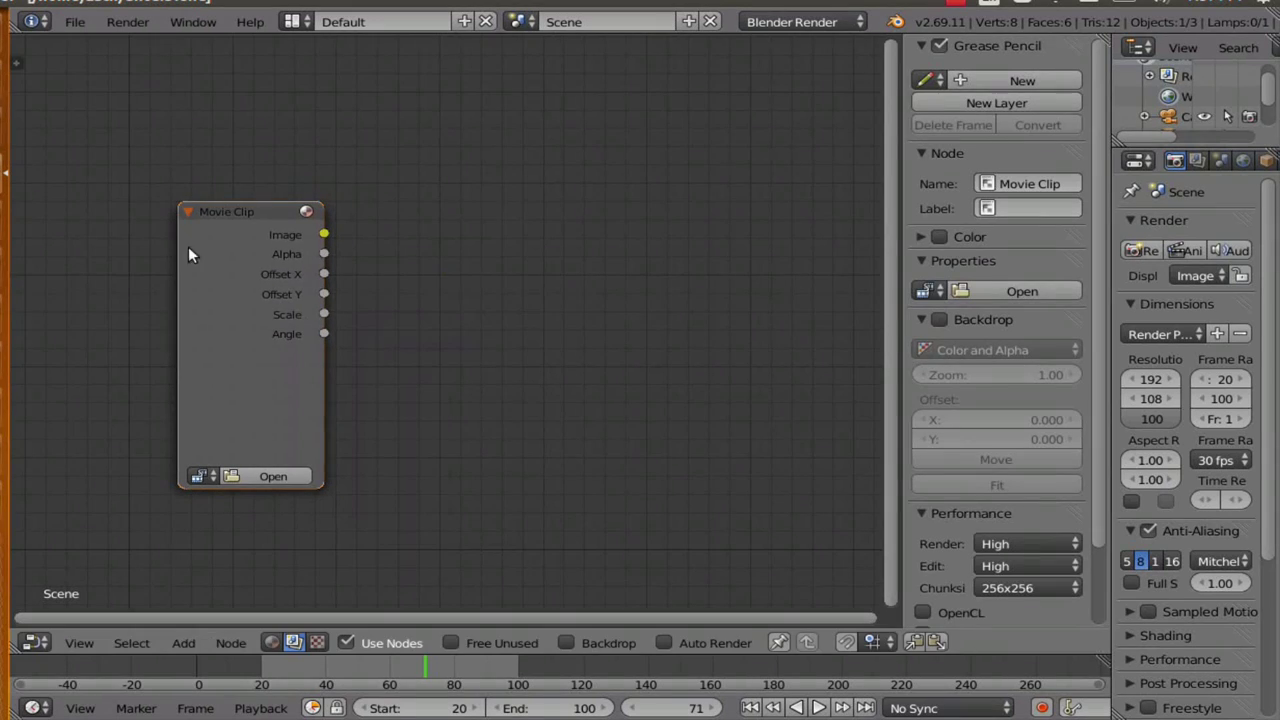
pyautogui.click(238, 476)
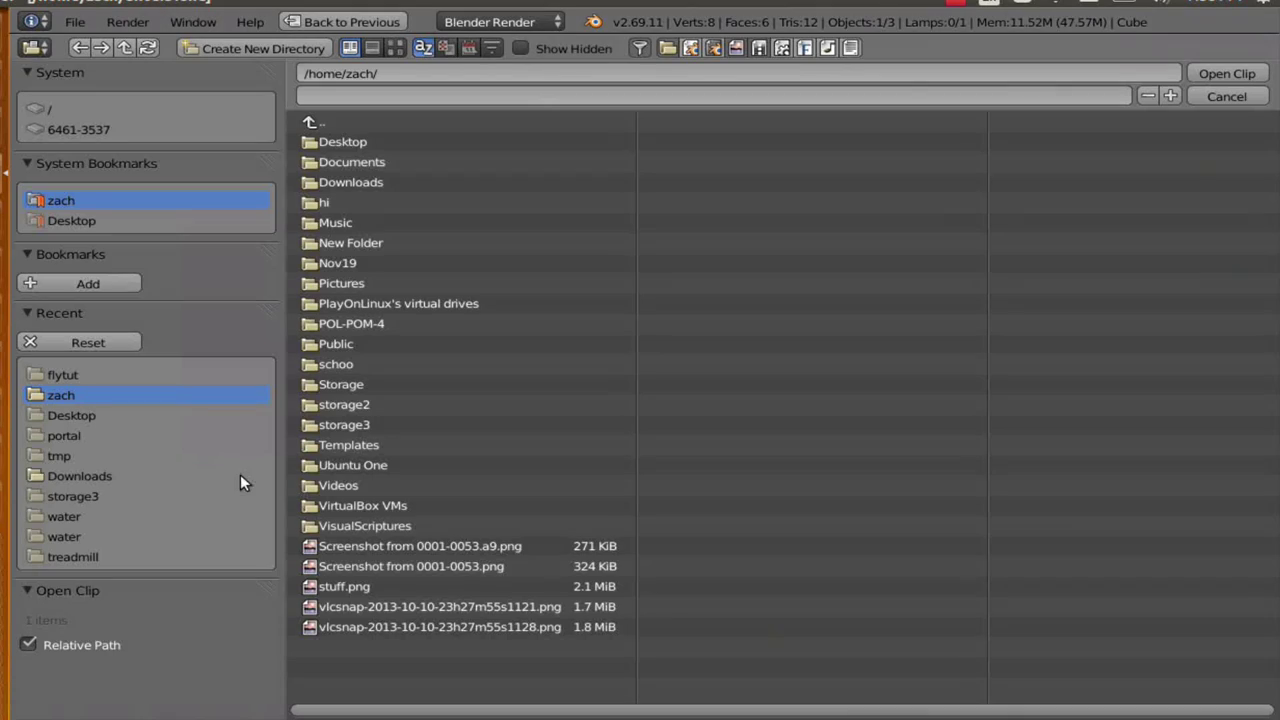
pyautogui.click(63, 376)
pyautogui.click(355, 348)
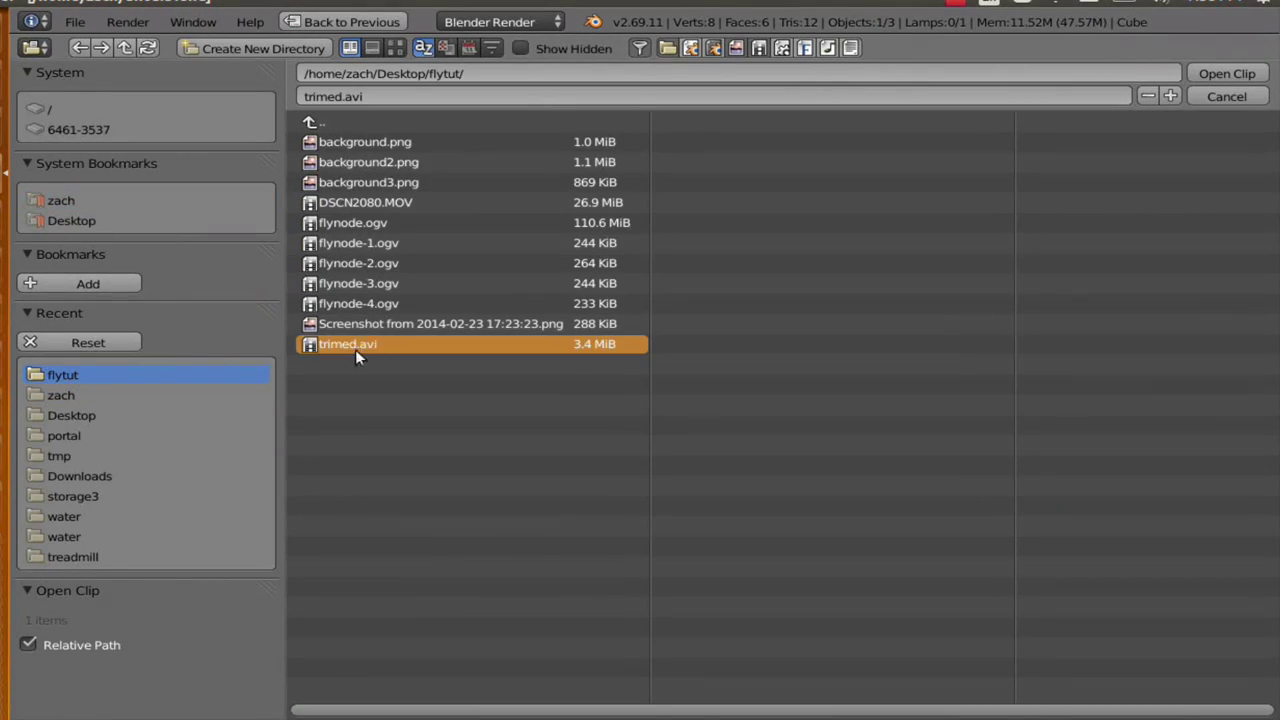
pyautogui.click(1222, 71)
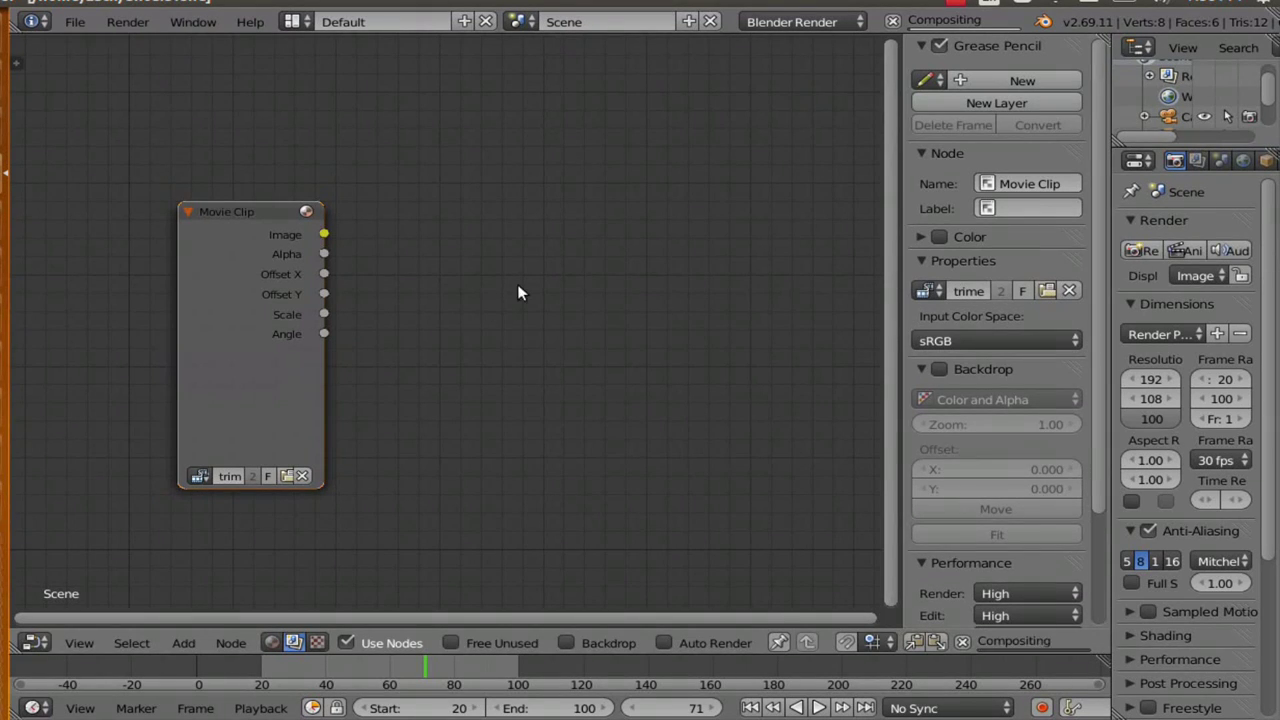
# Add a Viewer output node and place it well apart from the Movie Clip node's outputs.
pyautogui.hotkey('shift', 'a')
pyautogui.moveTo(496, 313)
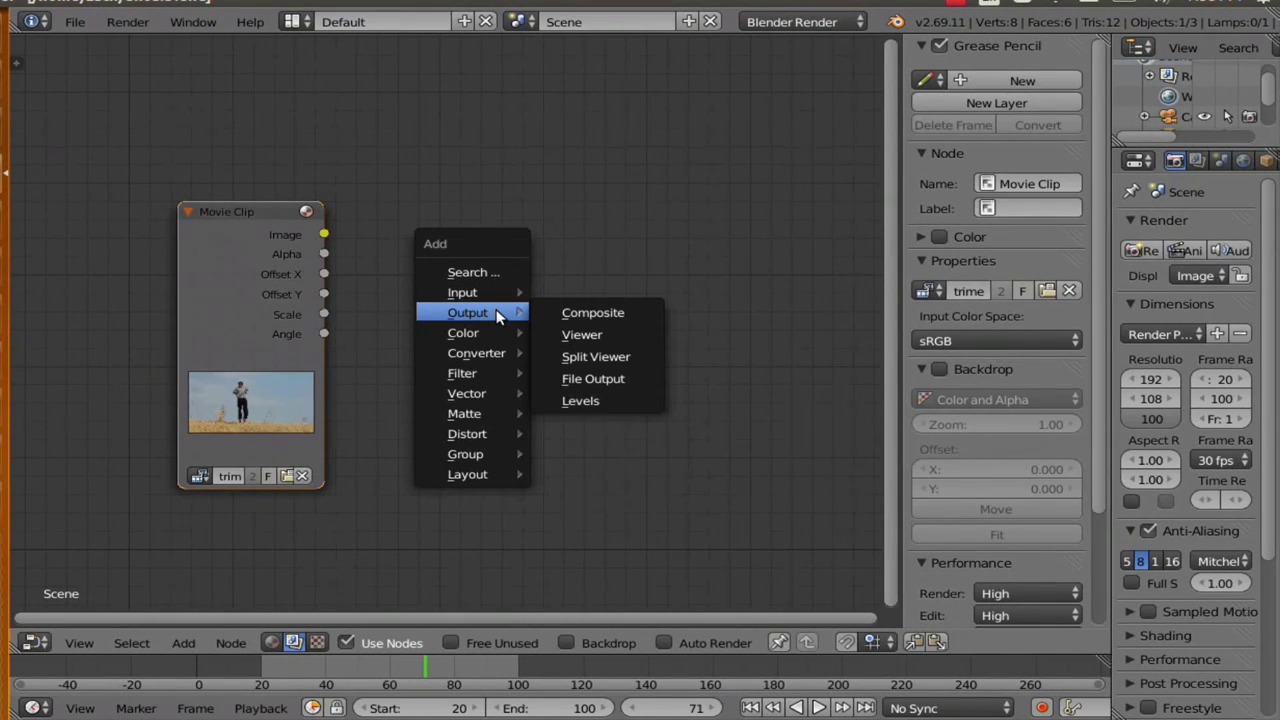
pyautogui.click(582, 334)
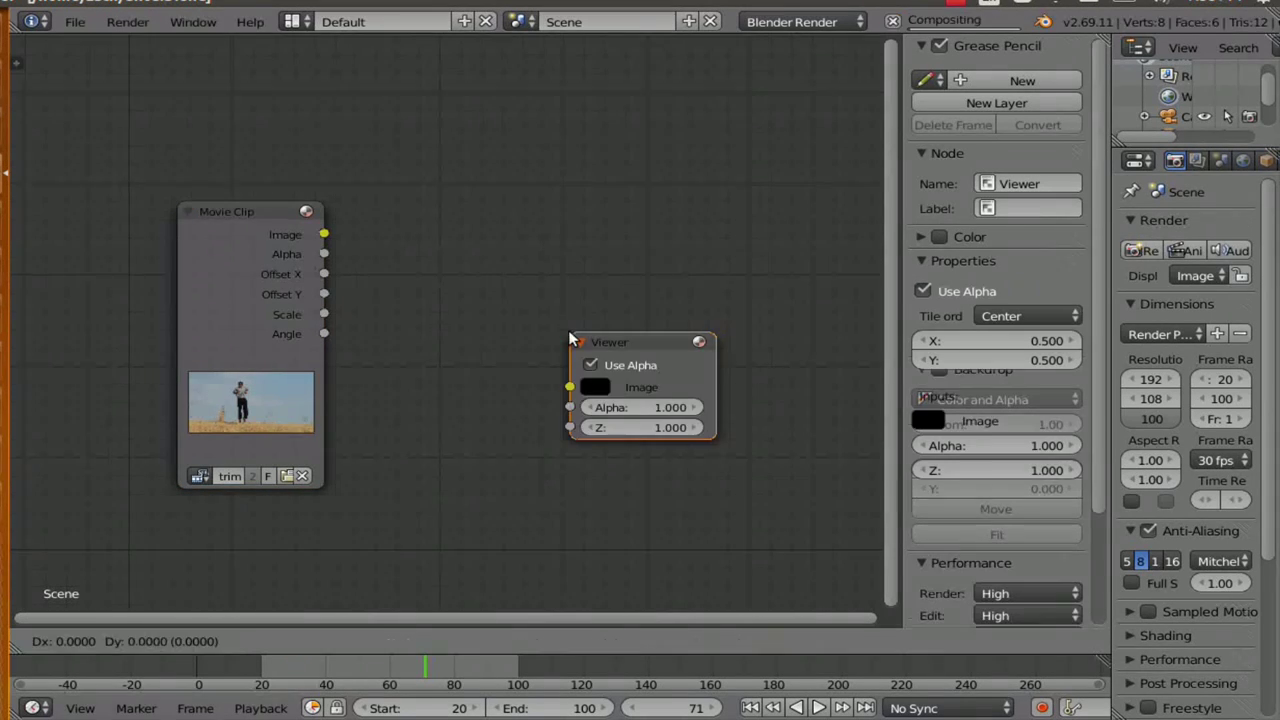
pyautogui.click(731, 200)
pyautogui.scroll(-6, 454, 258)
pyautogui.scroll(6, 477, 282)
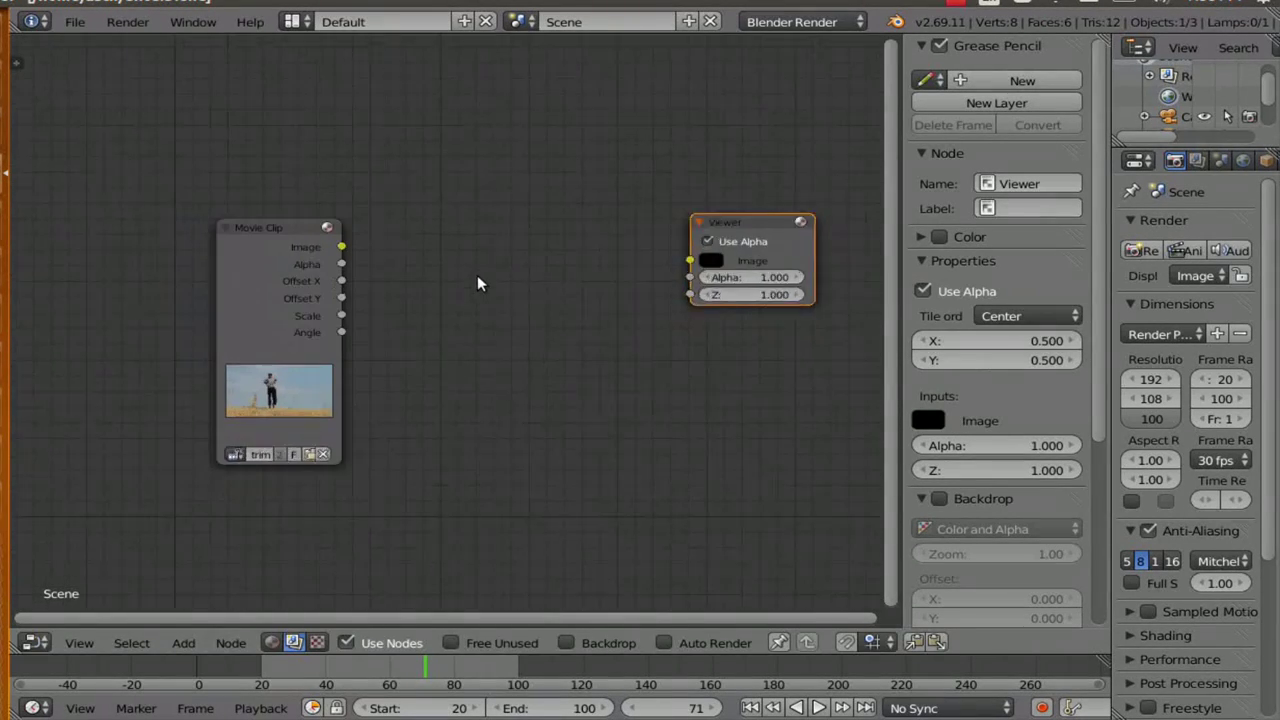
# Add a Mask input node below the Movie Clip node and assign the FLY GUY mask to it.
pyautogui.moveTo(480, 325); pyautogui.dragTo(495, 141, button='middle')
pyautogui.scroll(1, 419, 375)
pyautogui.hotkey('shift', 'a')
pyautogui.moveTo(410, 373)
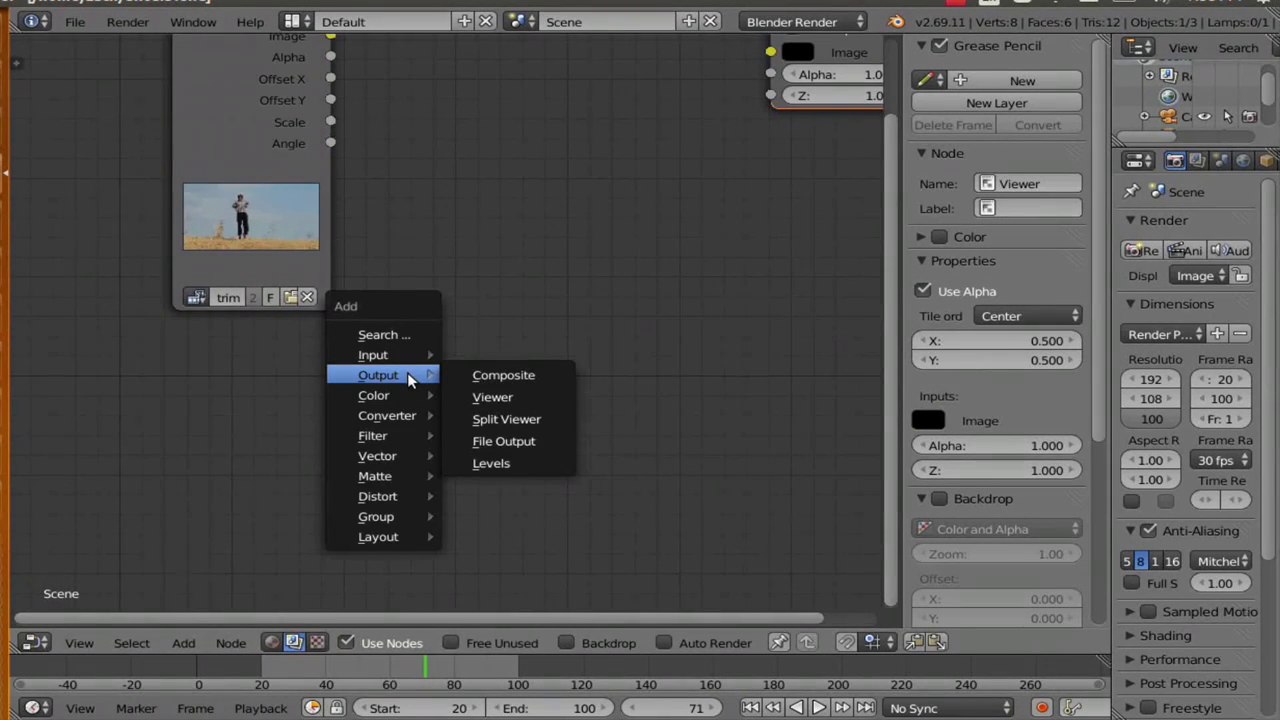
pyautogui.click(535, 420)
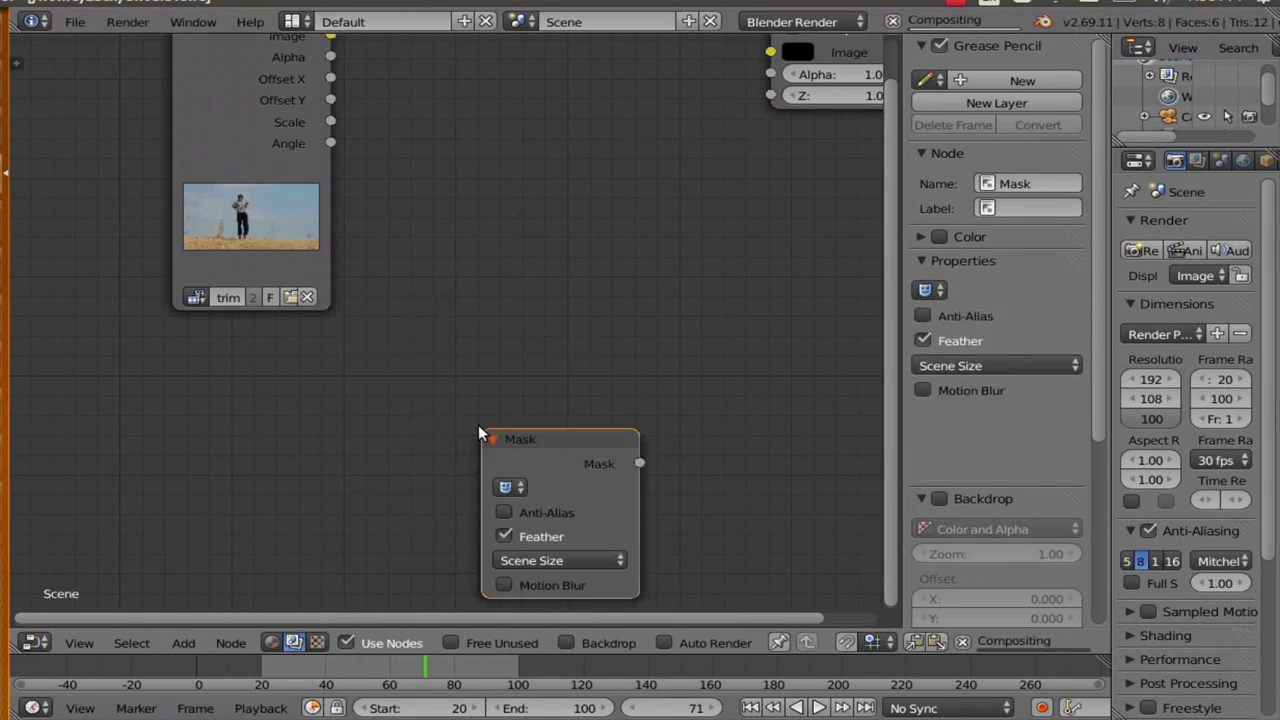
pyautogui.click(320, 352)
pyautogui.click(338, 404)
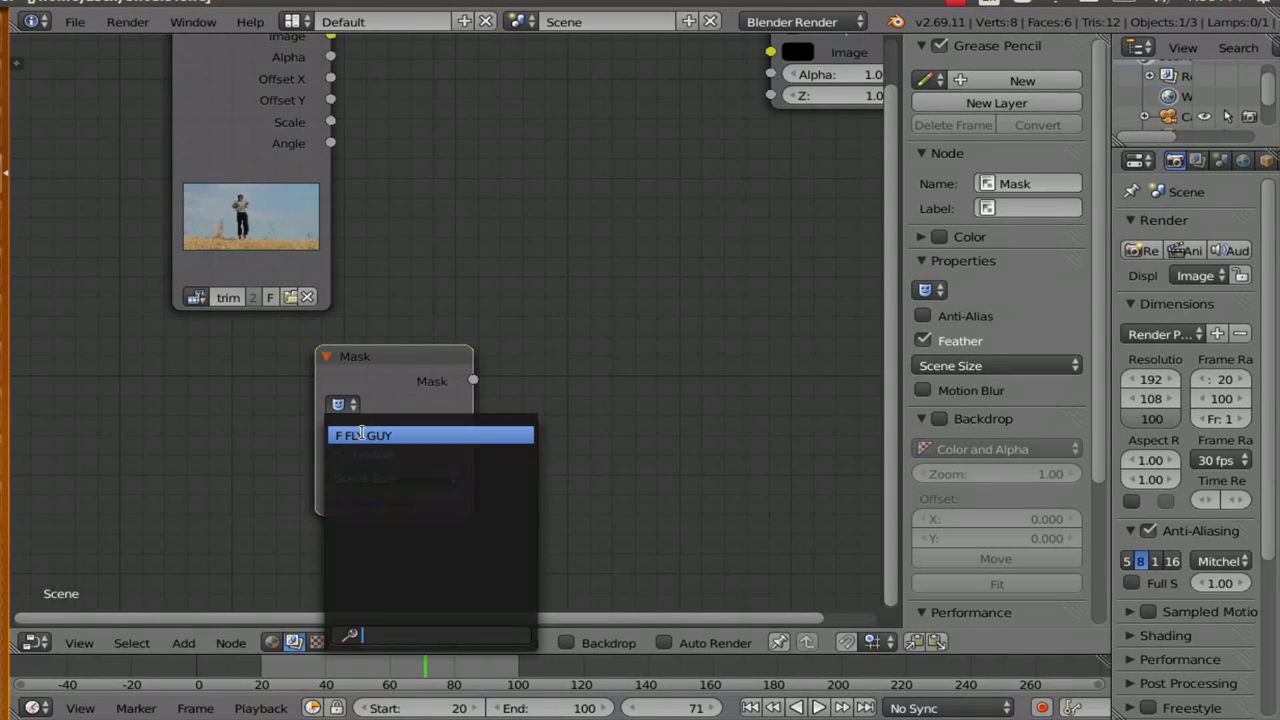
pyautogui.click(361, 435)
pyautogui.press('Home')
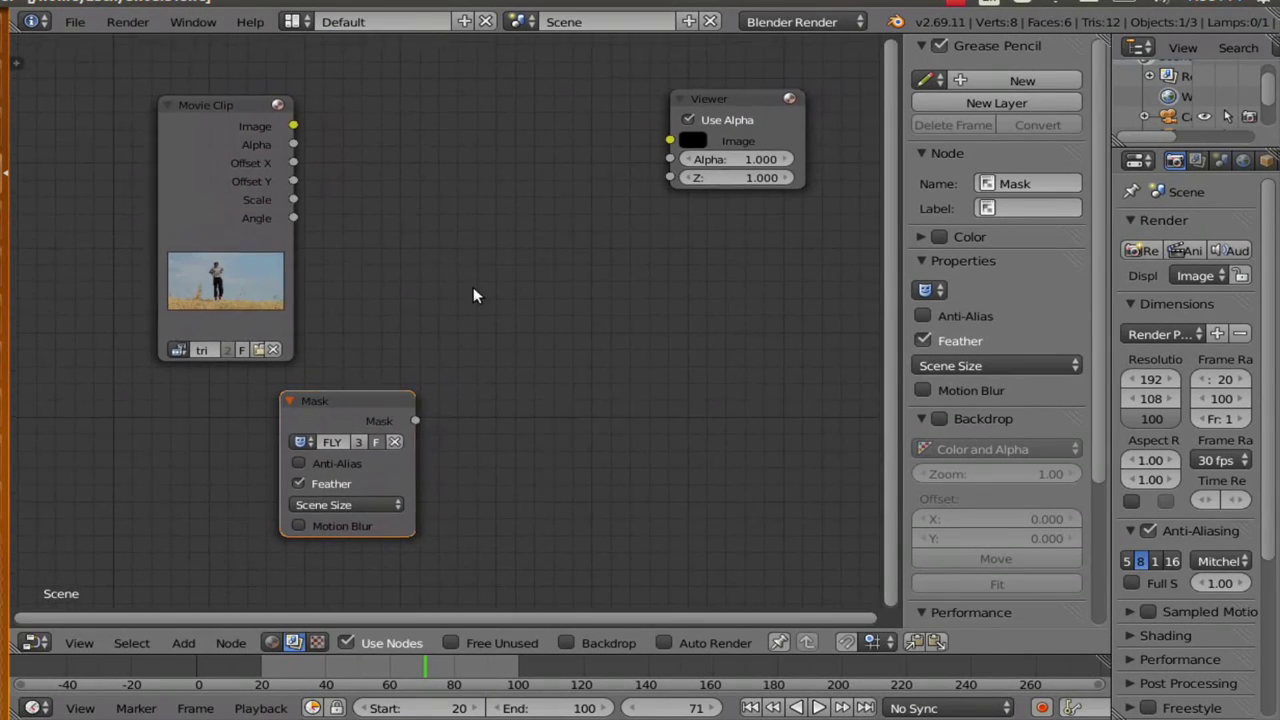
# Add a Set Alpha node between the Movie Clip and Viewer nodes.
pyautogui.hotkey('shift', 'a')
pyautogui.moveTo(451, 352)
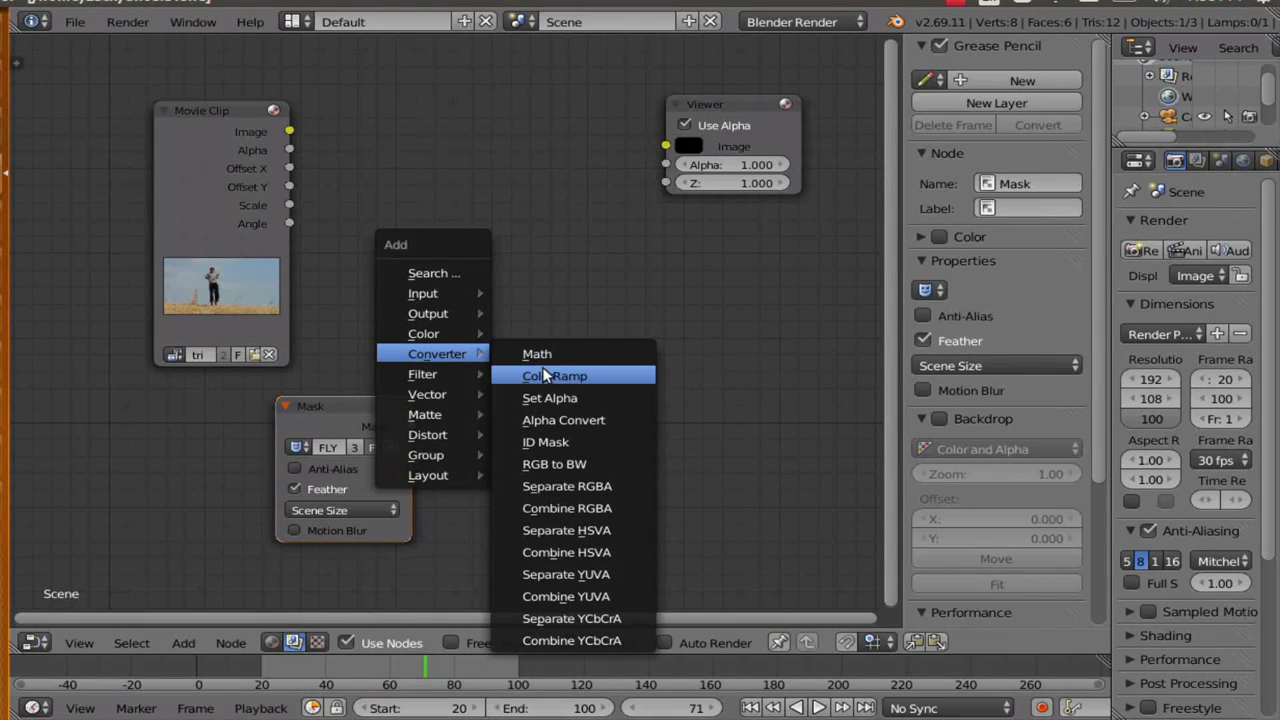
pyautogui.click(548, 398)
pyautogui.click(501, 197)
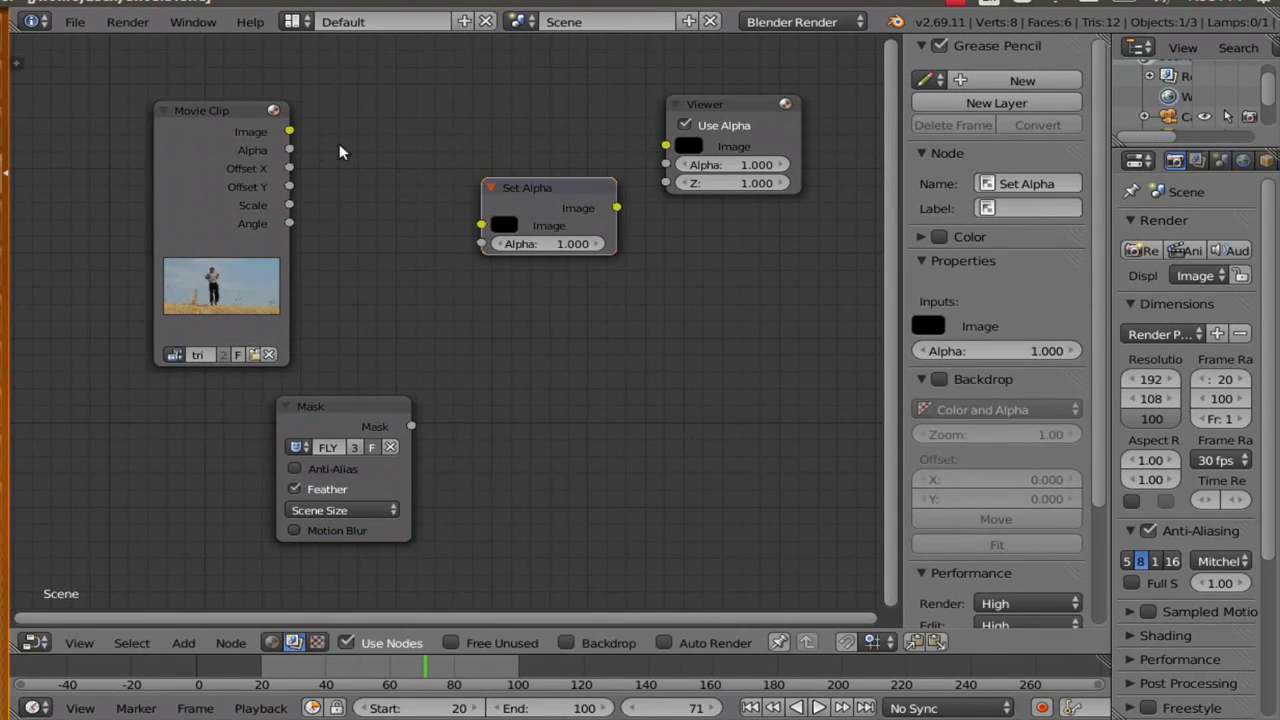
# Link the clip image and the mask into Set Alpha's image and alpha, feed its result to the Viewer, and enable the backdrop.
pyautogui.moveTo(289, 131); pyautogui.dragTo(478, 241)
pyautogui.moveTo(663, 142); pyautogui.dragTo(665, 145)
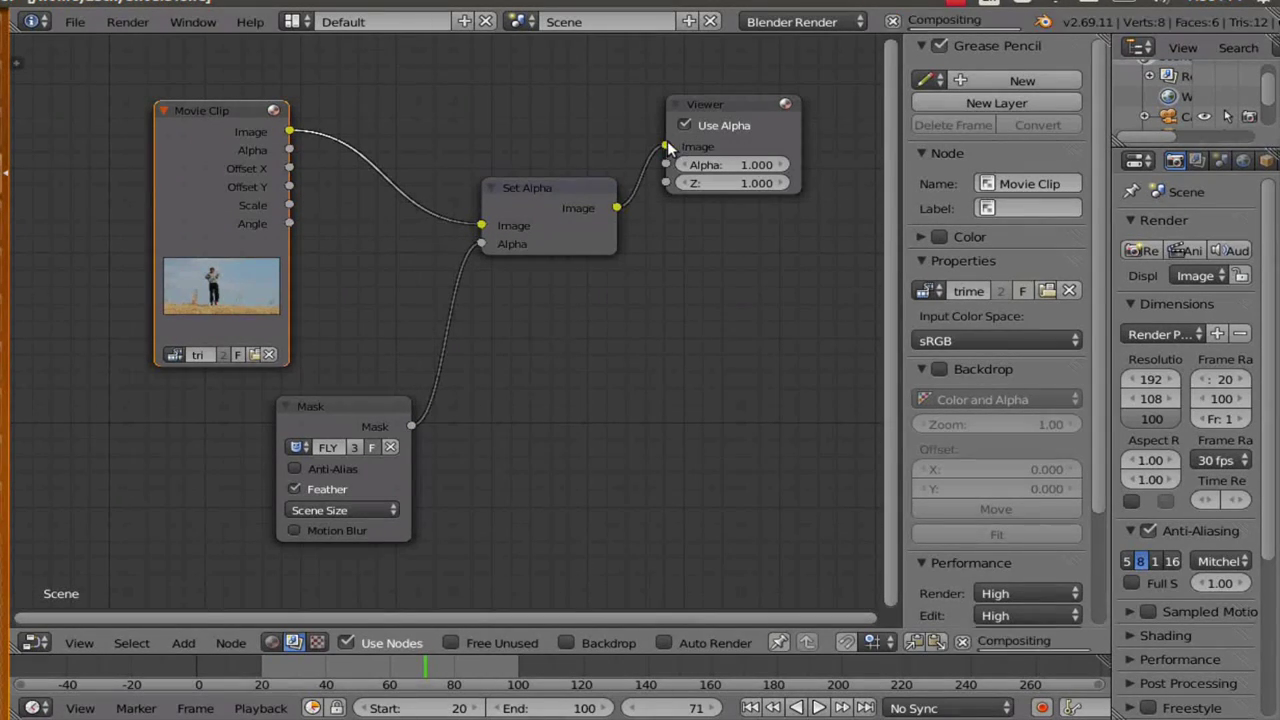
pyautogui.click(565, 642)
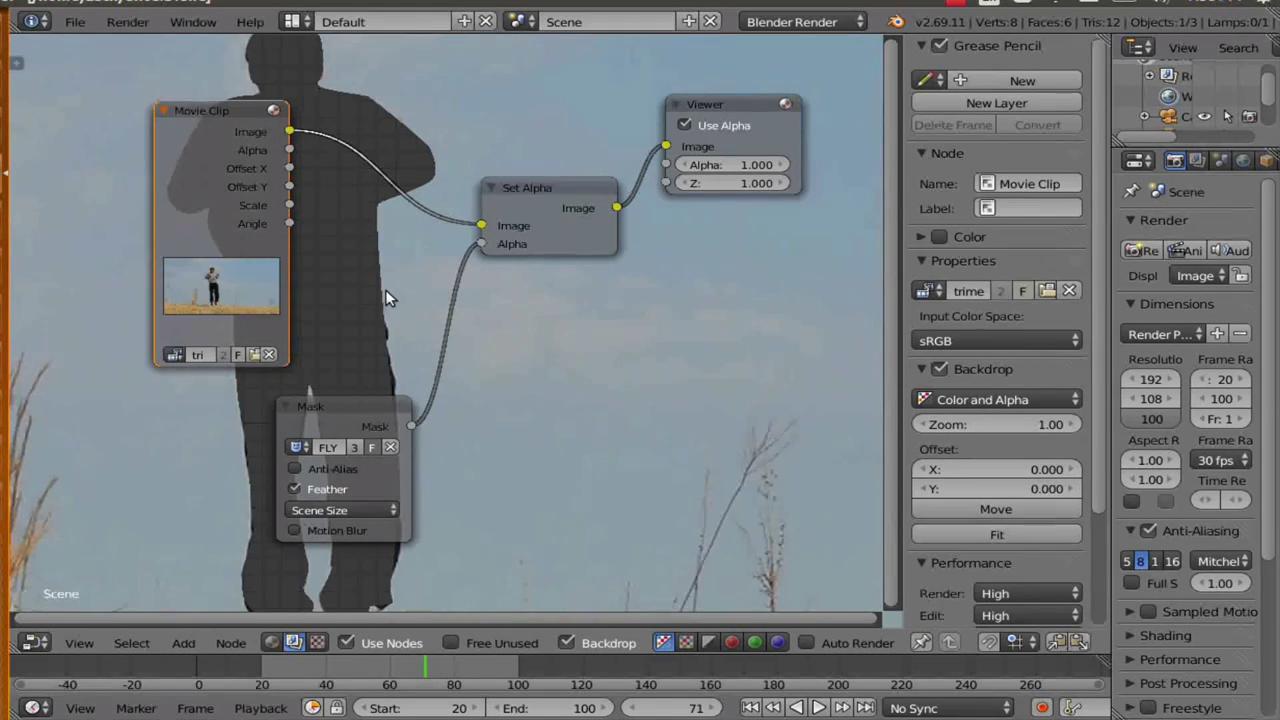
# Invert the FLY GUY mask layer in the Movie Clip Editor and return to the Node Editor.
pyautogui.click(34, 643)
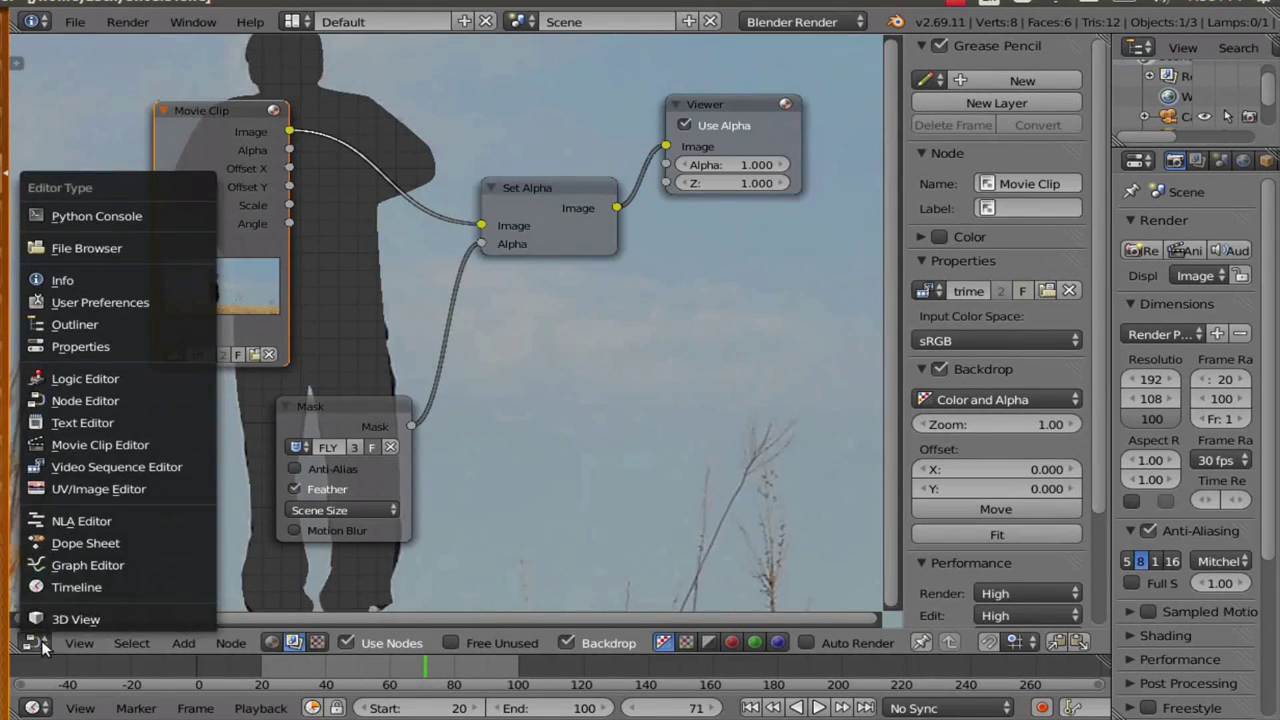
pyautogui.click(75, 448)
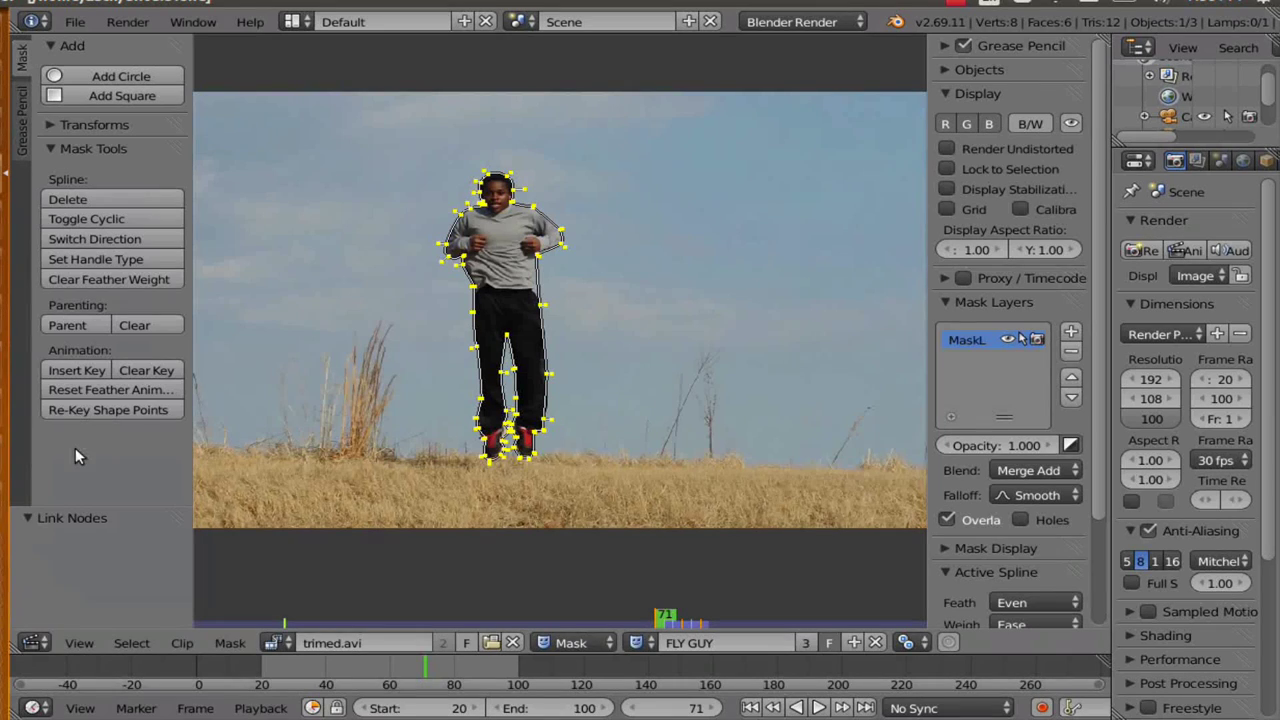
pyautogui.click(1069, 446)
pyautogui.click(37, 645)
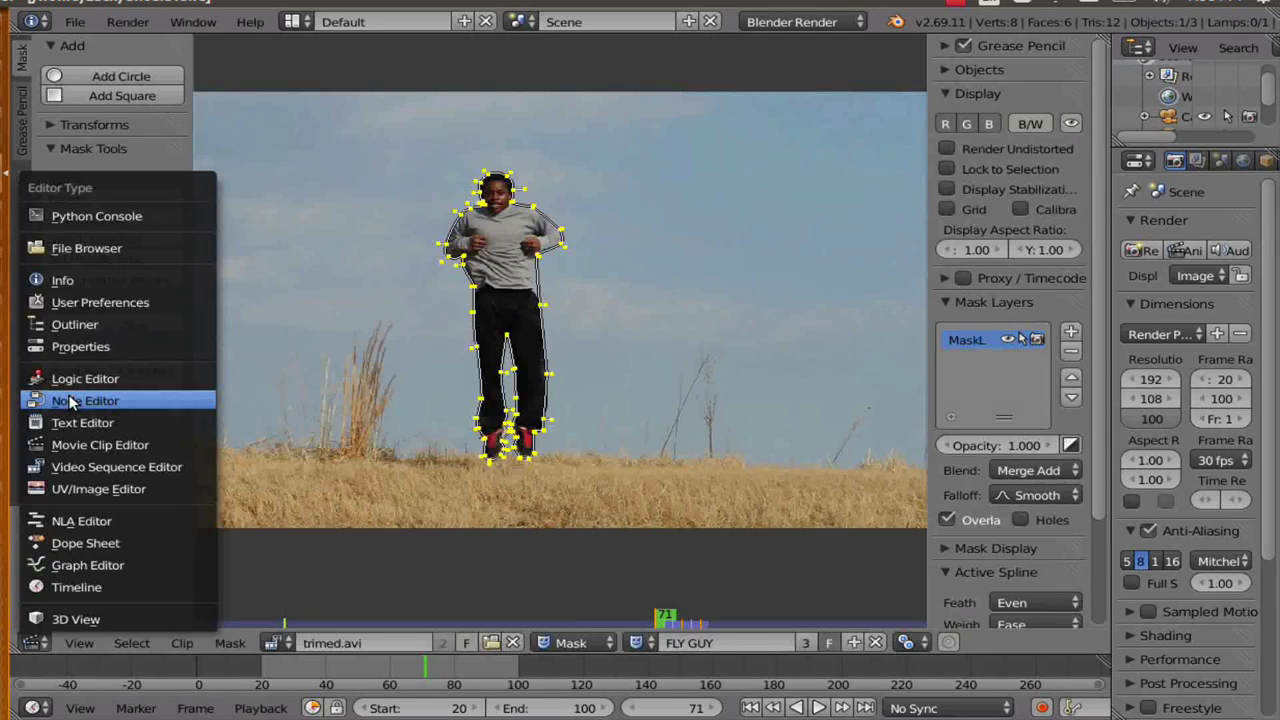
pyautogui.click(70, 401)
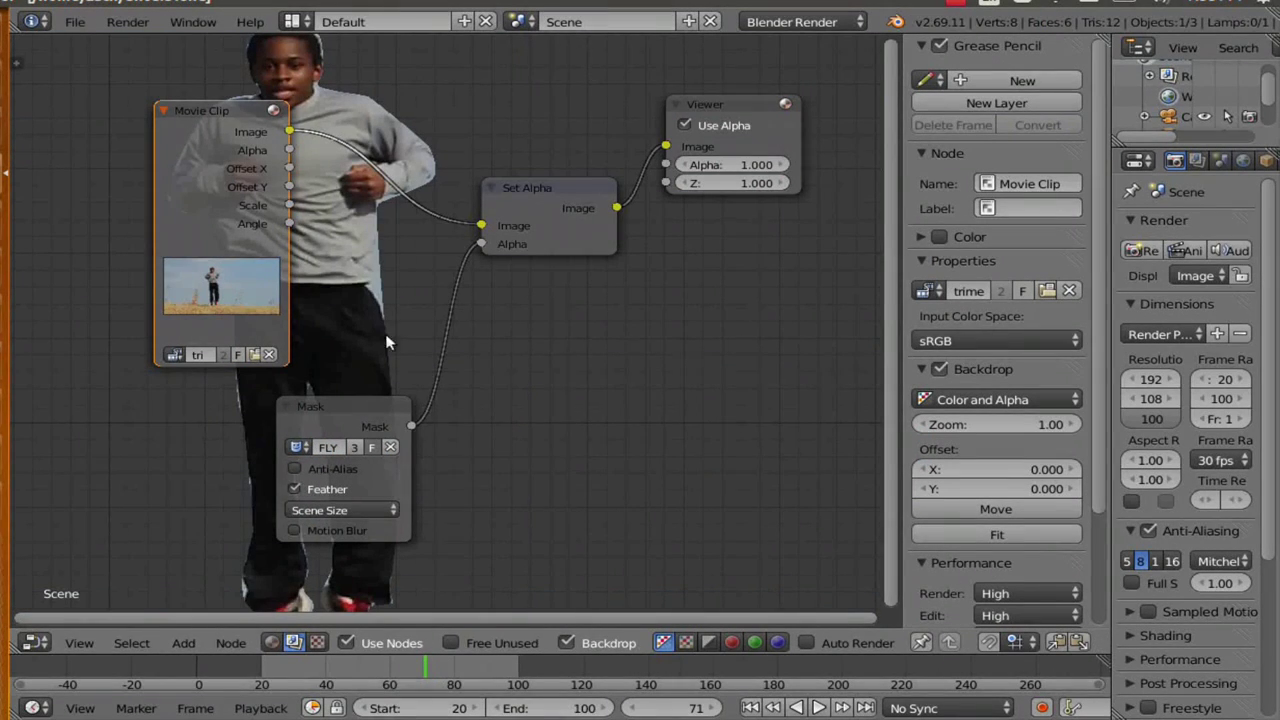
# Step through frames 69 to 73, ending on frame 71, to check the masked man in the backdrop.
pyautogui.click(712, 708)
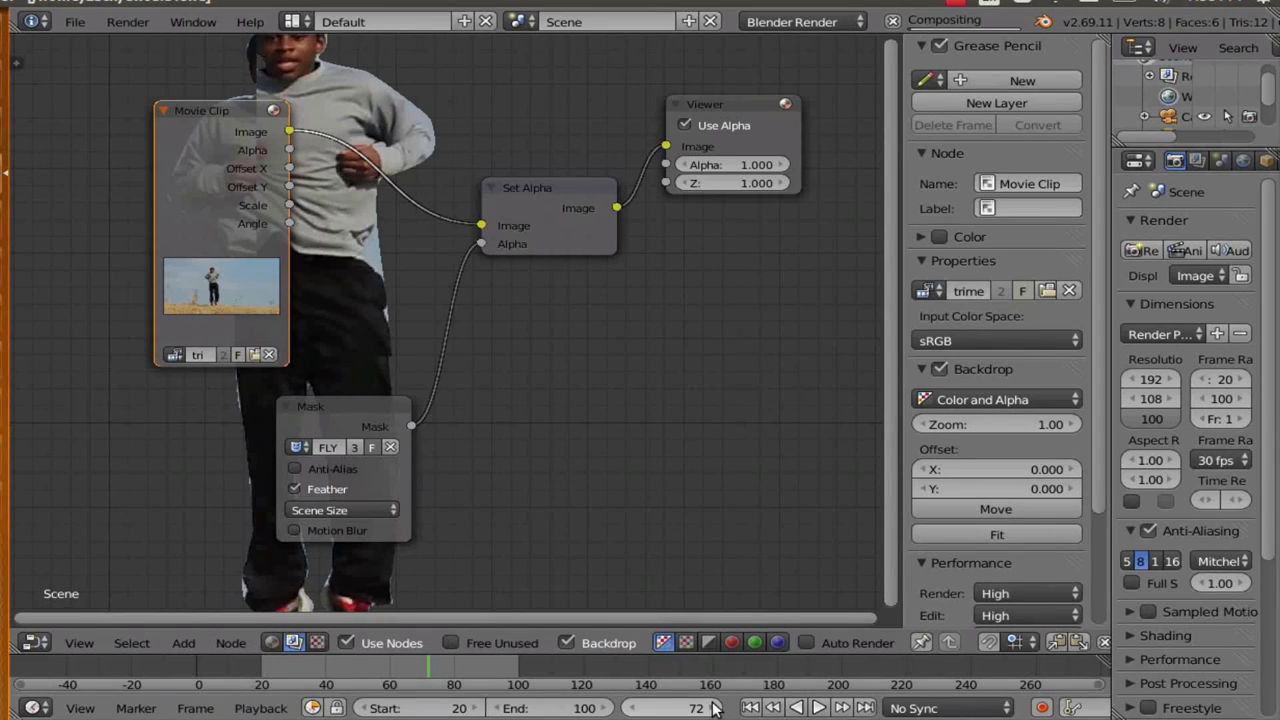
pyautogui.click(712, 708)
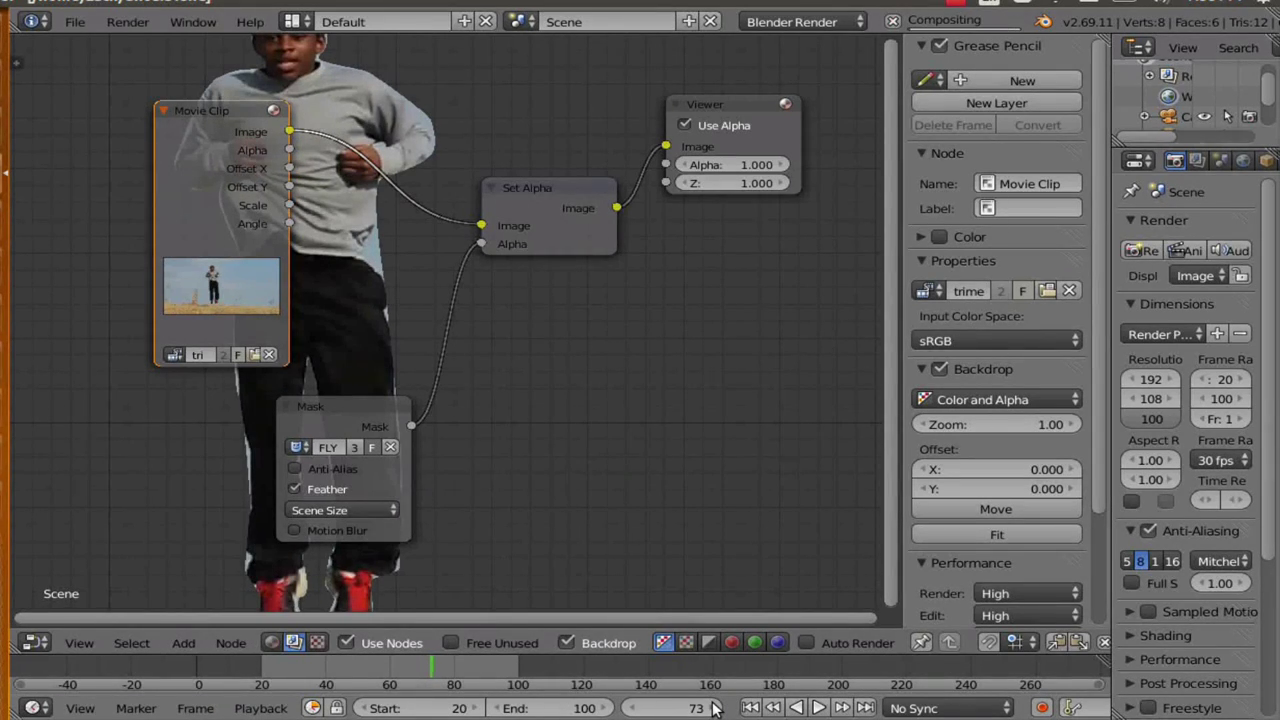
pyautogui.click(632, 707)
pyautogui.click(632, 707)
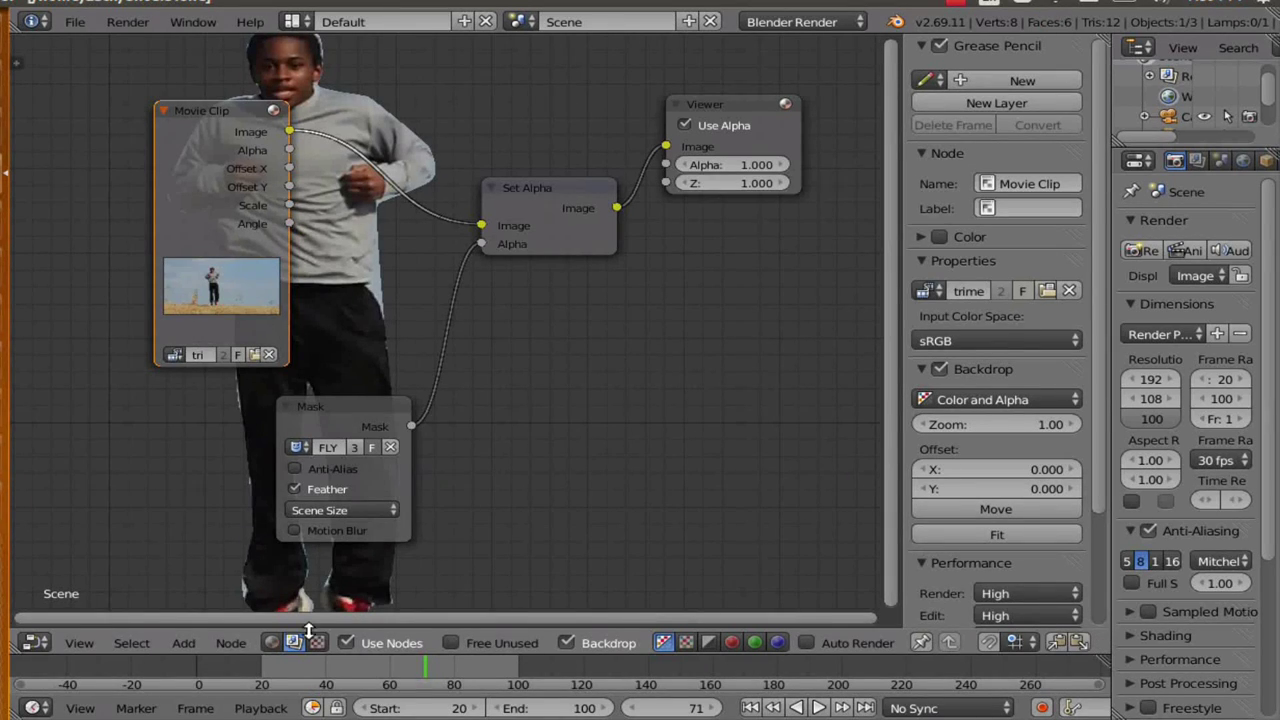
pyautogui.click(632, 708)
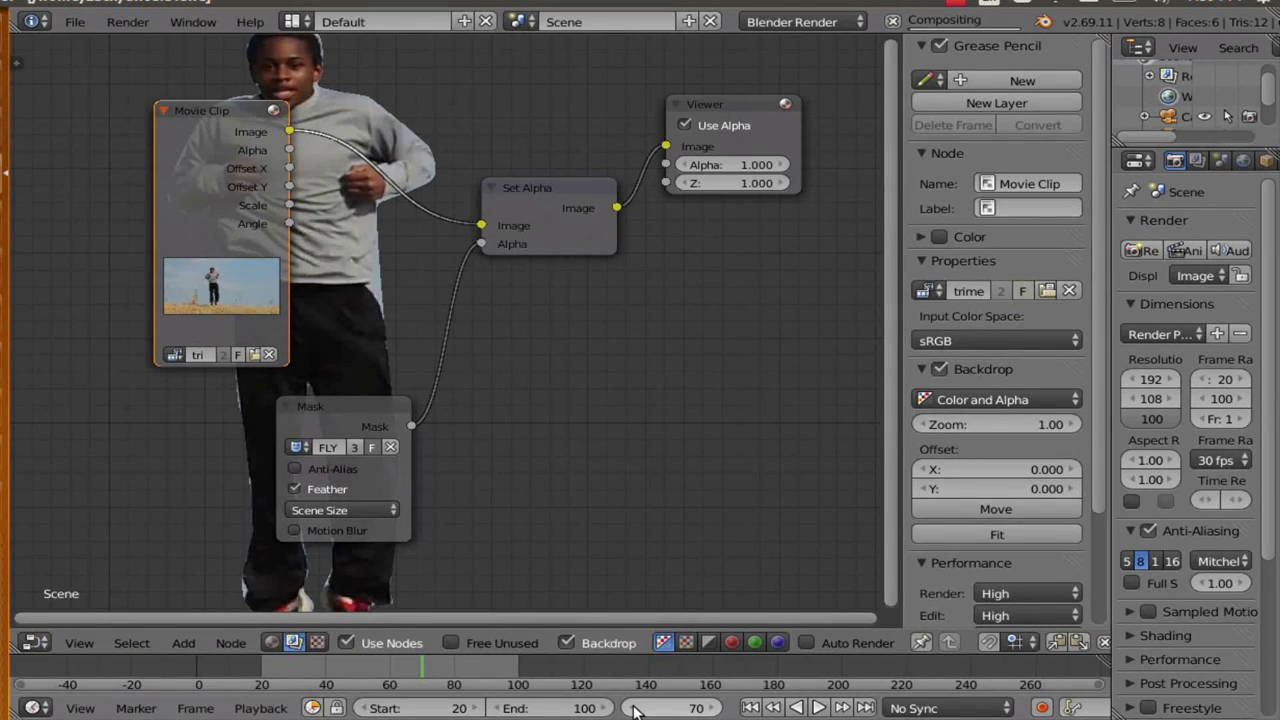
pyautogui.click(632, 708)
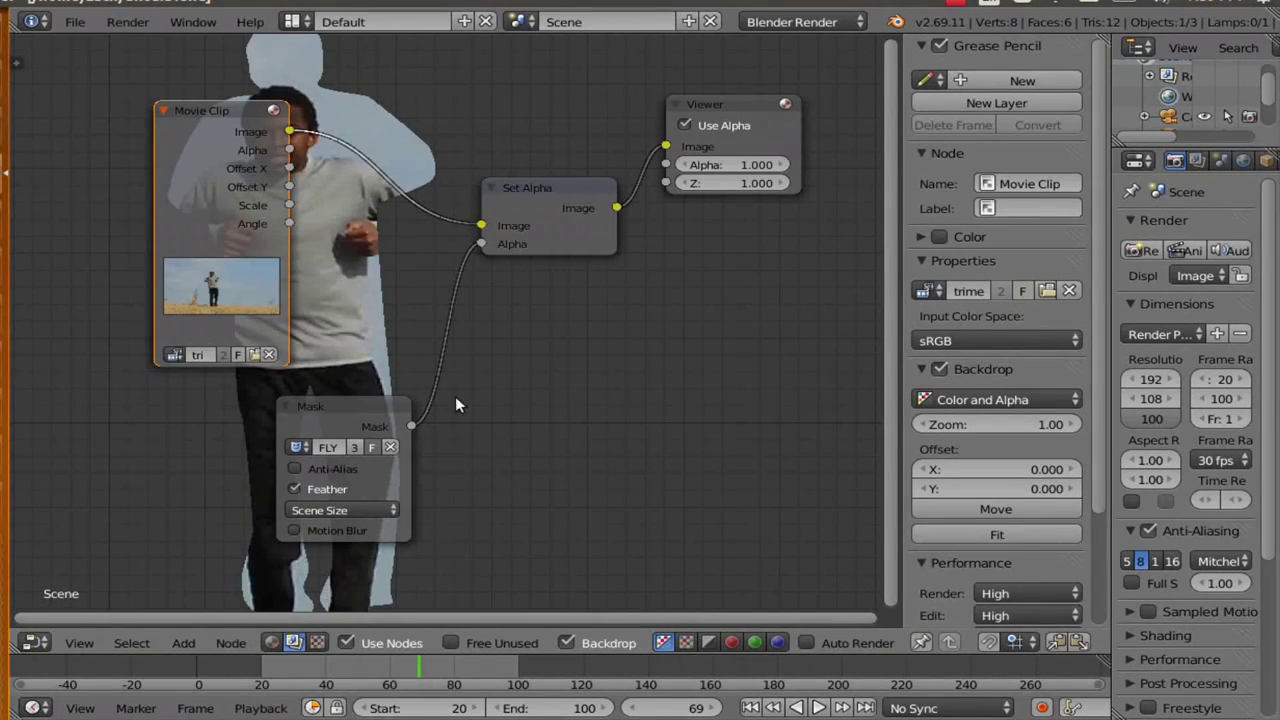
pyautogui.click(718, 708)
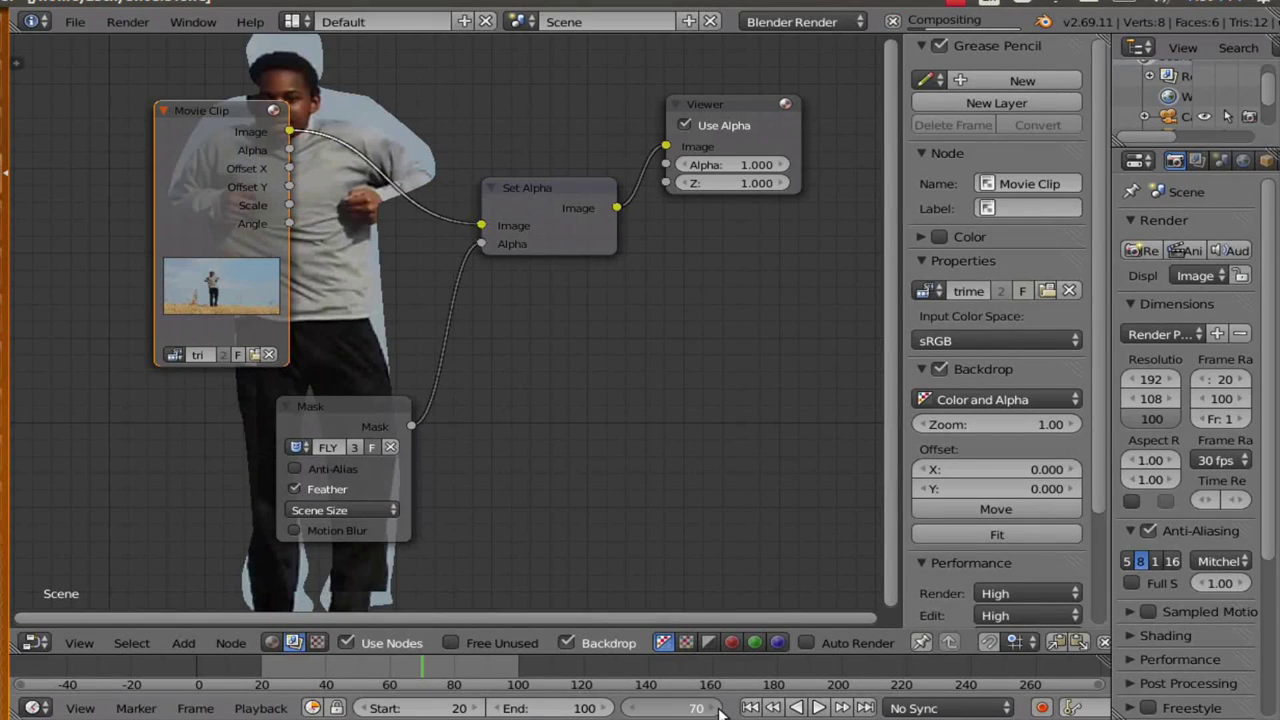
pyautogui.click(718, 708)
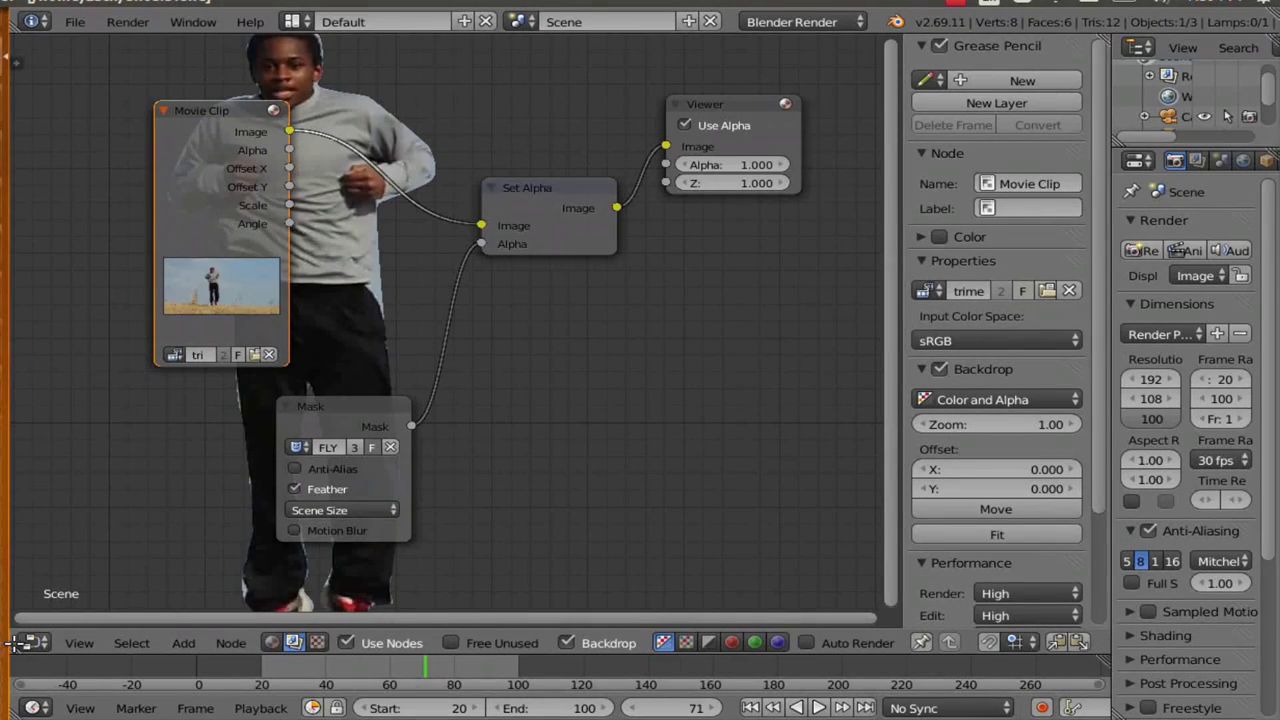
# In the Movie Clip Editor at frame 70, move all mask points about 0.486 up, out of the footage, and insert a shape key.
pyautogui.click(33, 643)
pyautogui.click(63, 441)
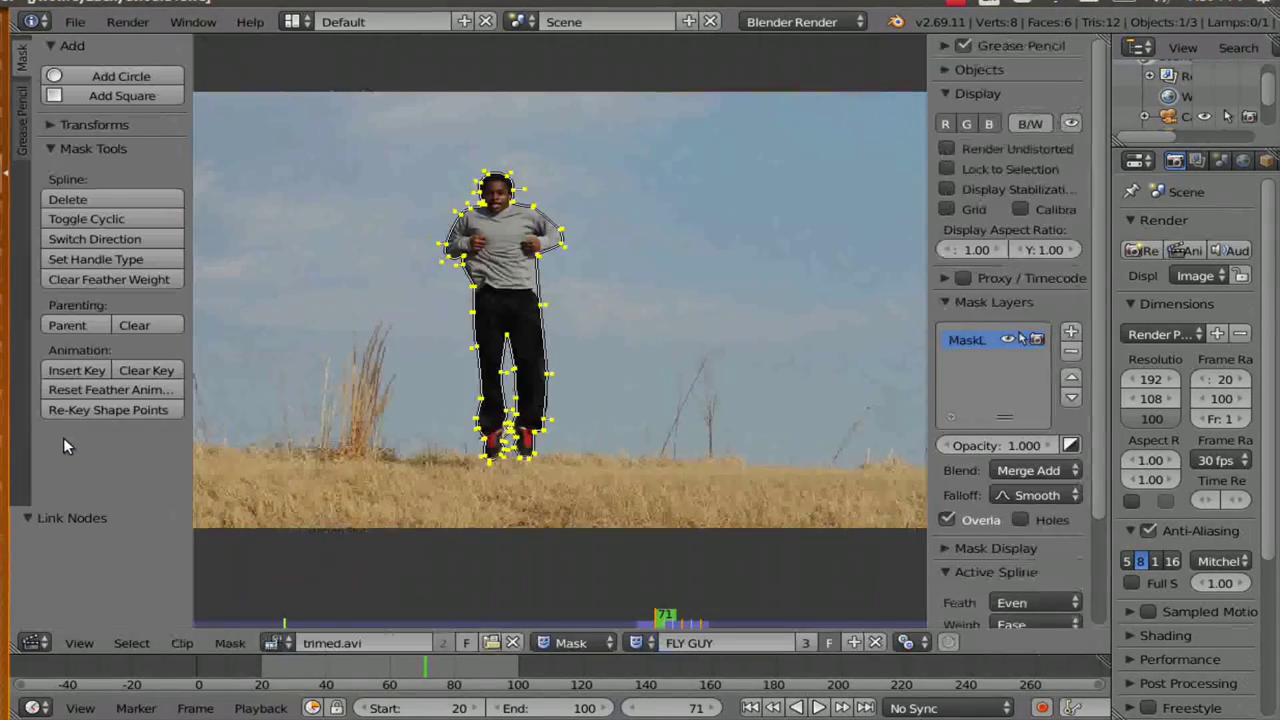
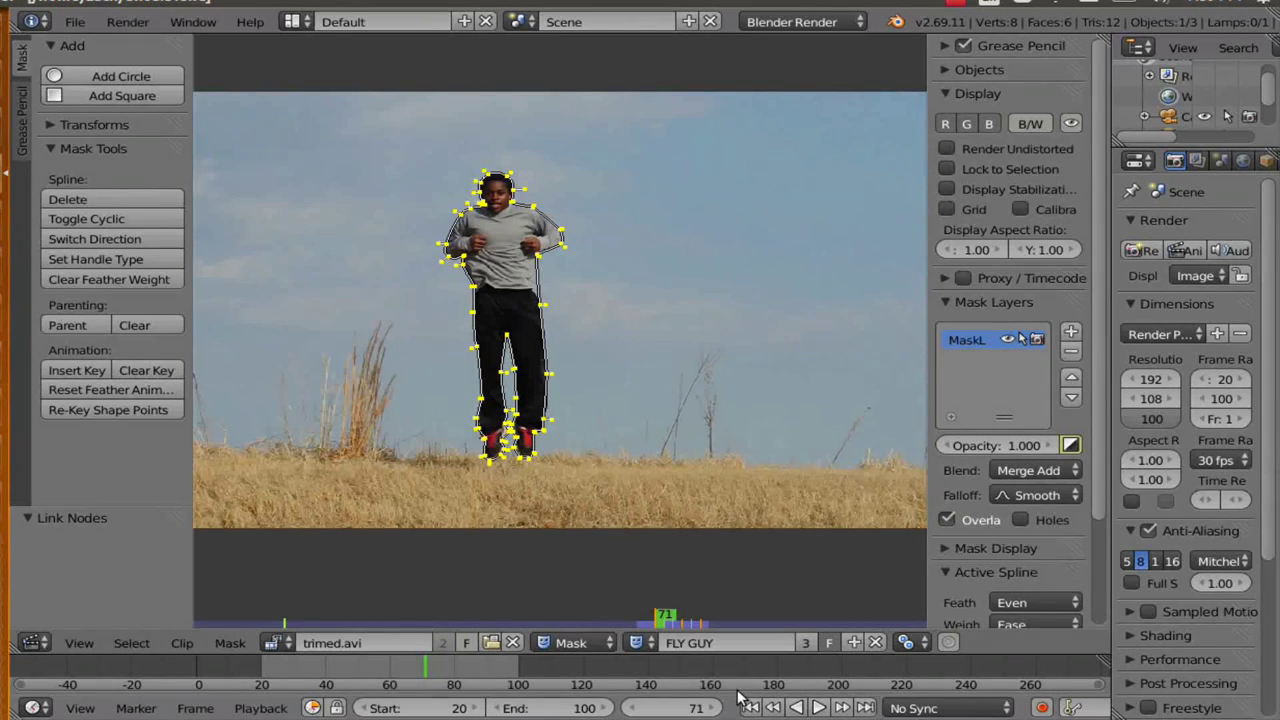
pyautogui.click(632, 708)
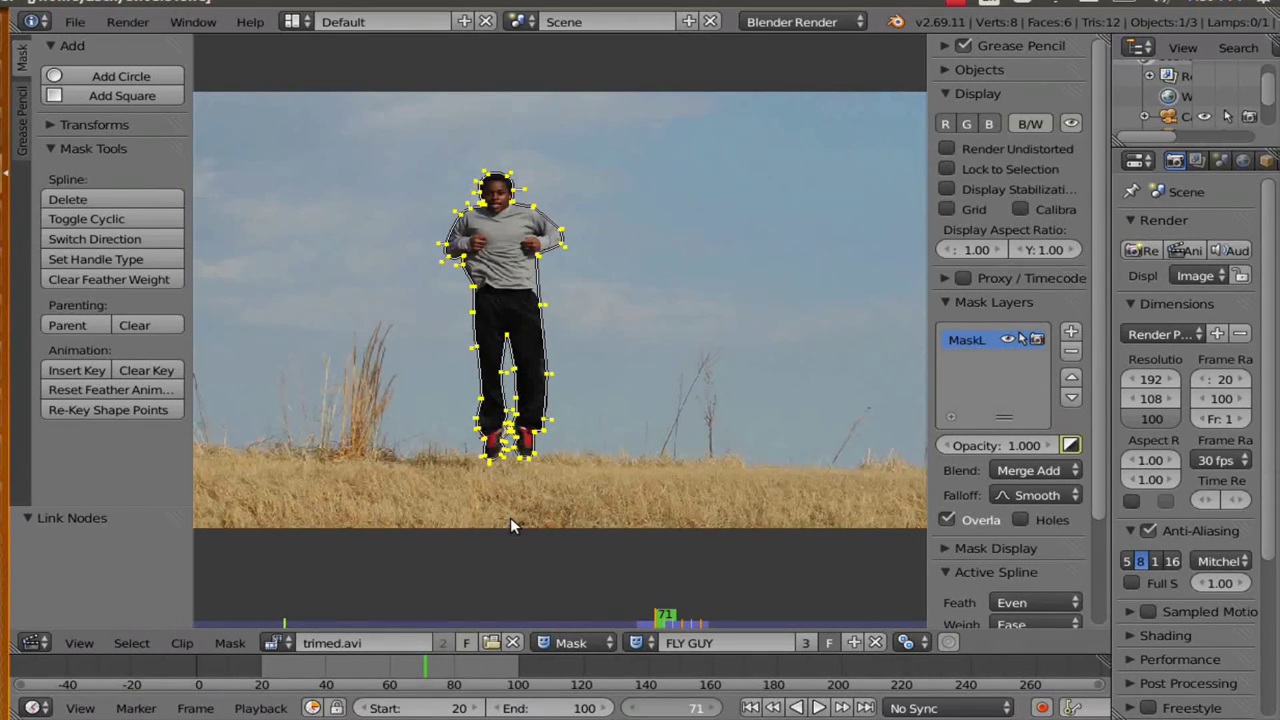
pyautogui.press('Left')
pyautogui.scroll(-3, 510, 517)
pyautogui.scroll(2, 510, 514)
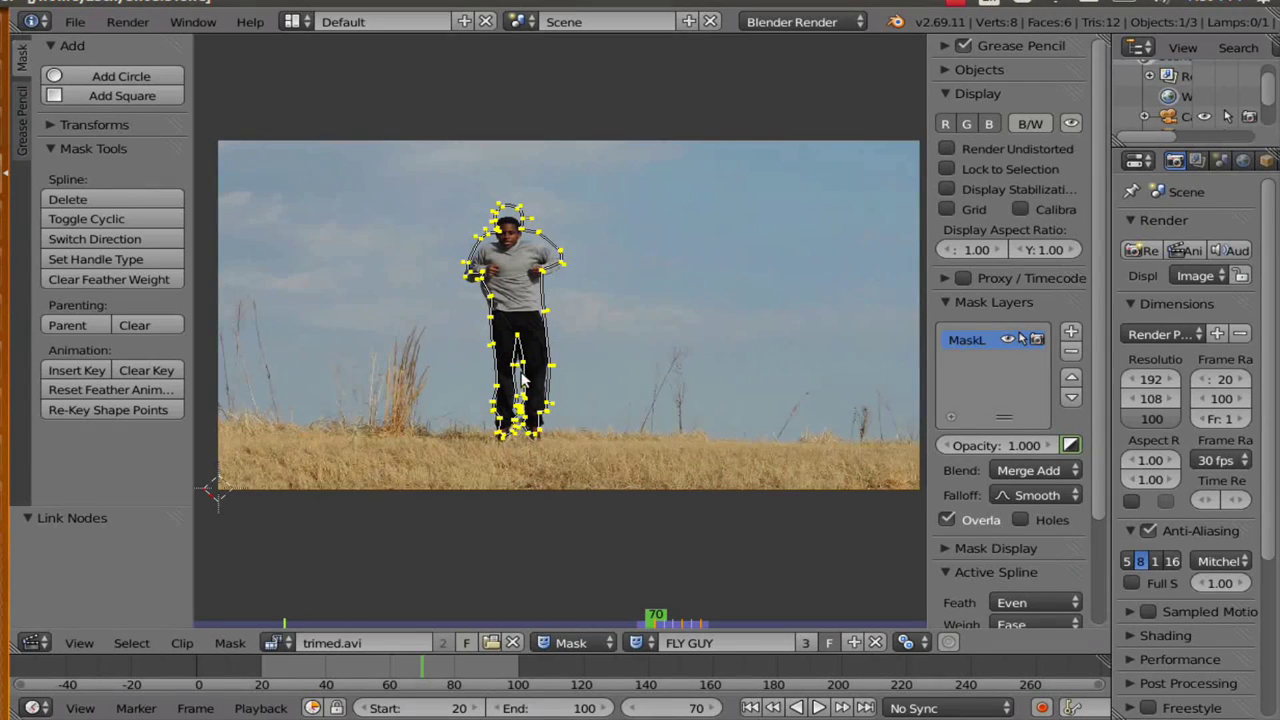
pyautogui.press('a')
pyautogui.press('a')
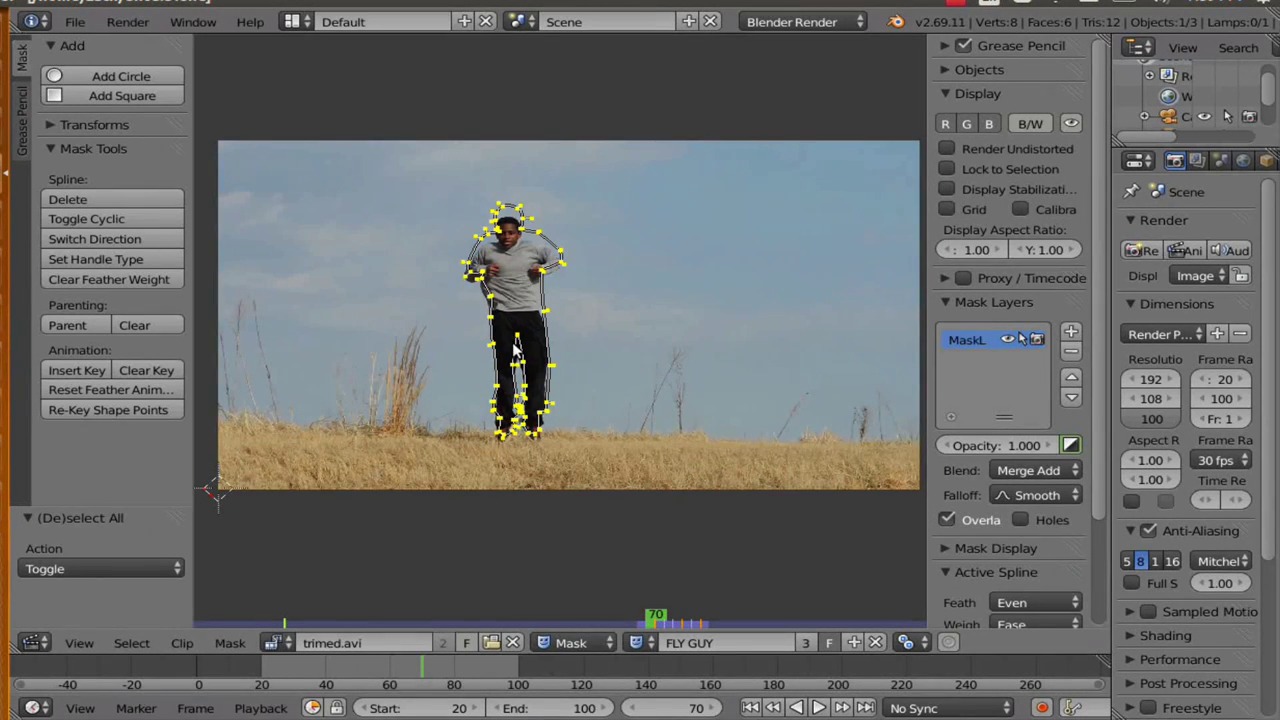
pyautogui.press('g')
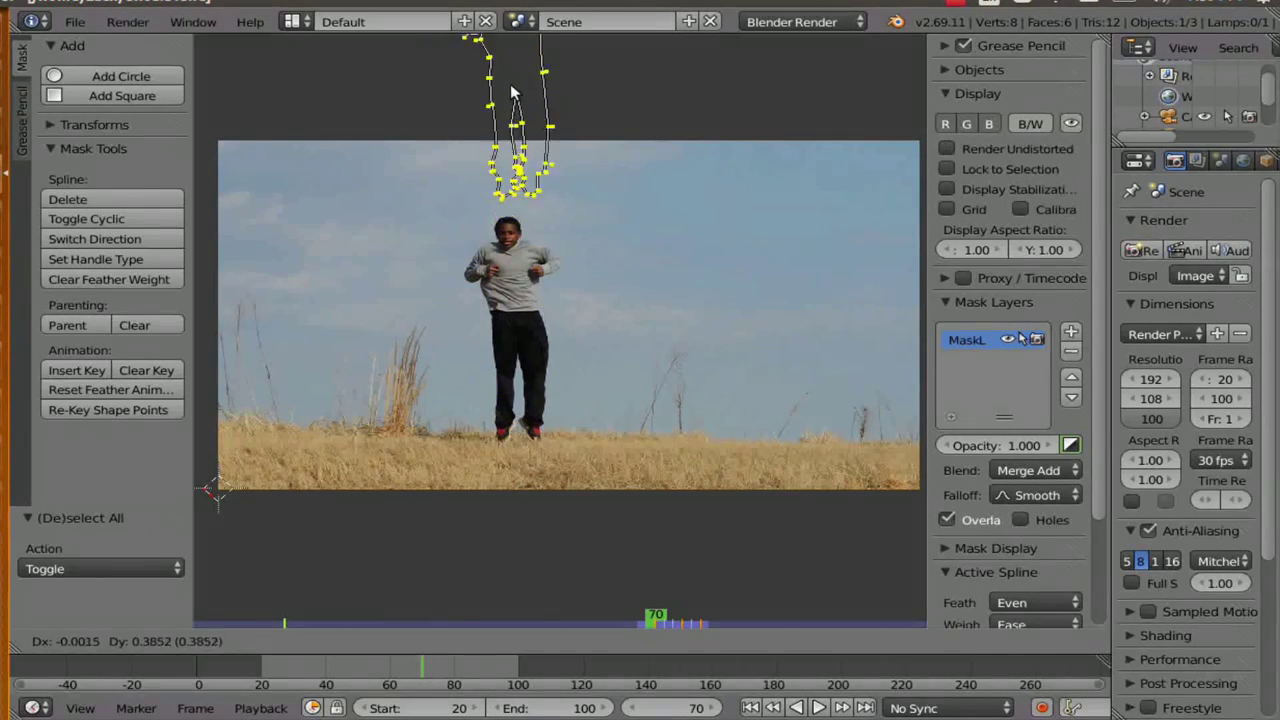
pyautogui.click(507, 50)
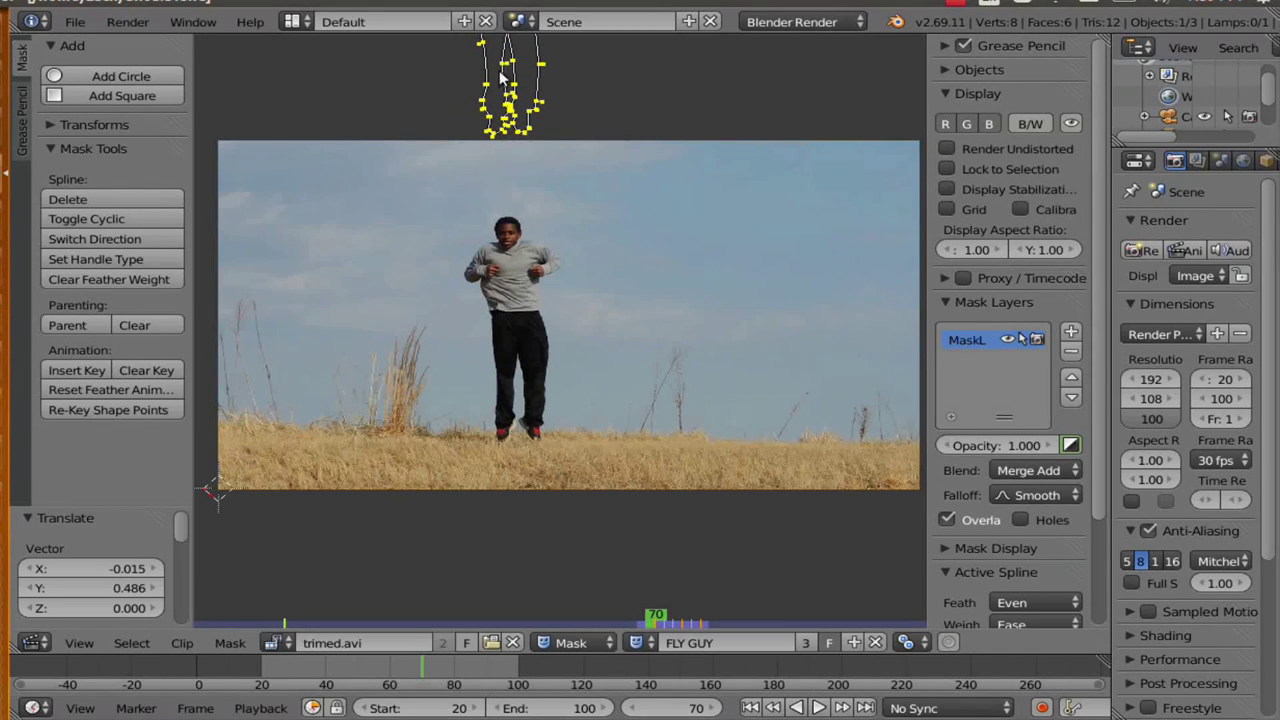
pyautogui.click(75, 368)
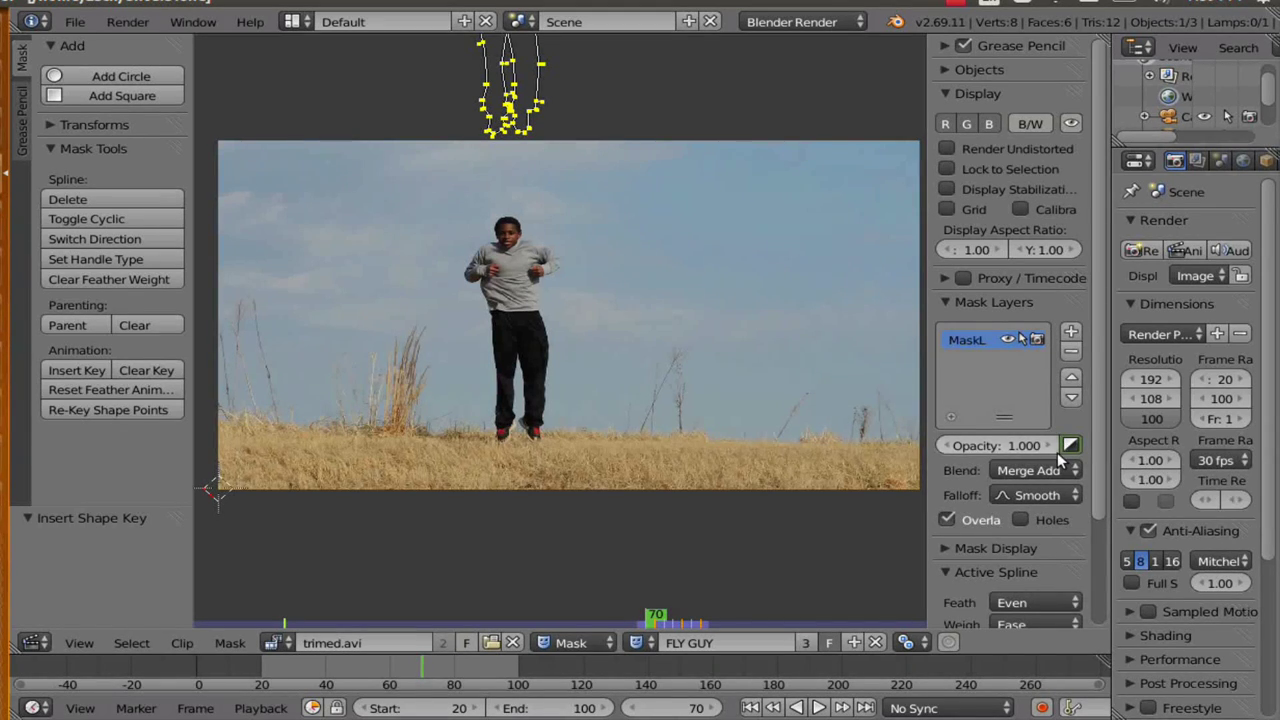
pyautogui.press('i')
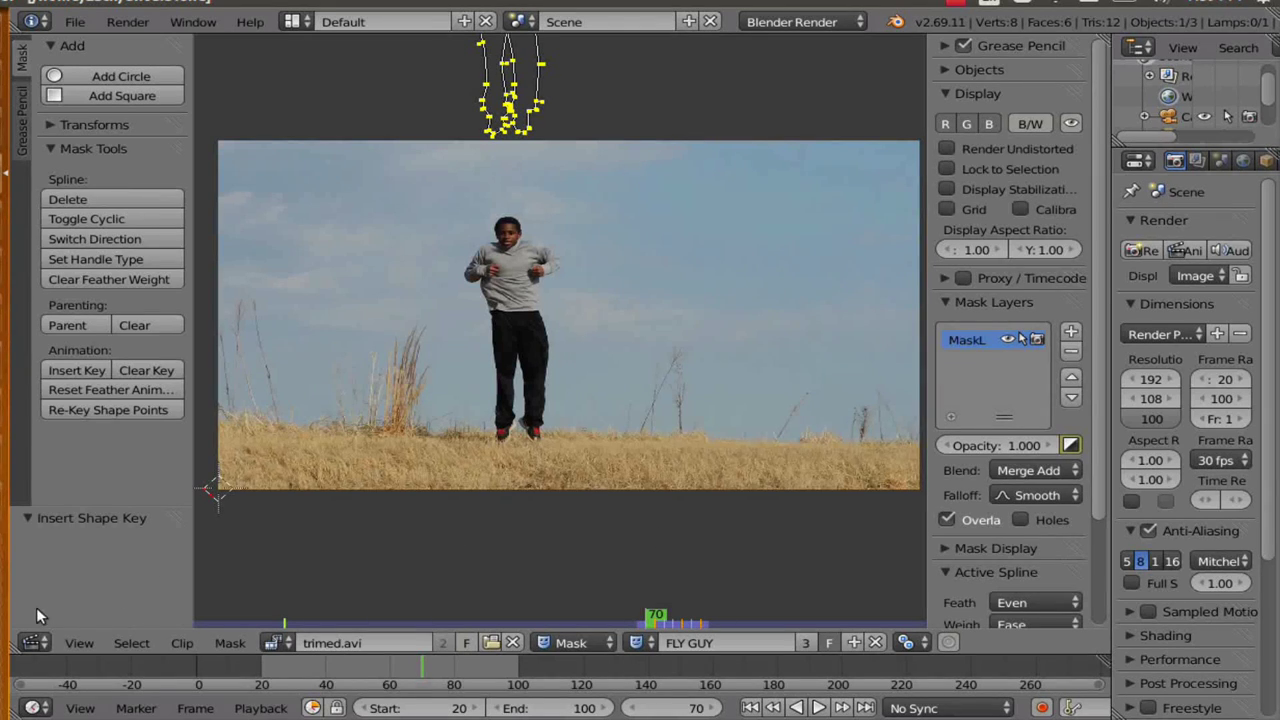
# Return to the Node Editor and step between frames 70 and 73 to check the mask's effect on the backdrop.
pyautogui.click(35, 643)
pyautogui.click(97, 399)
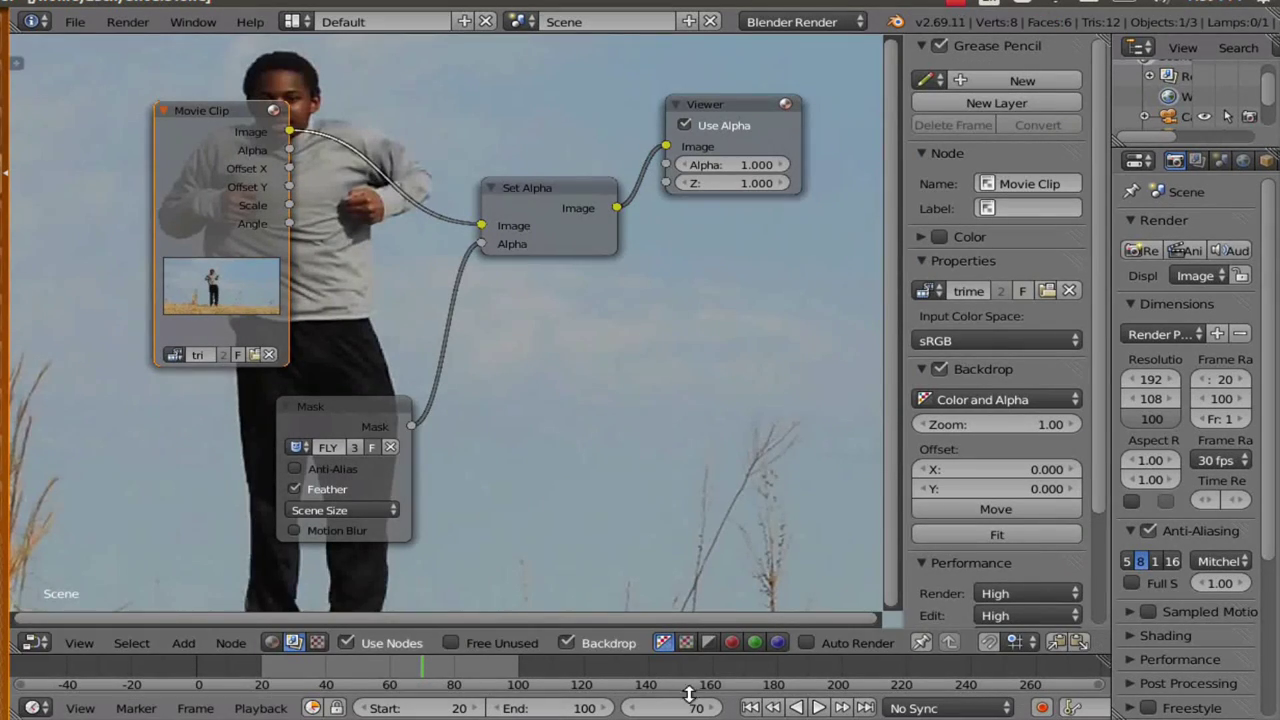
pyautogui.click(716, 708)
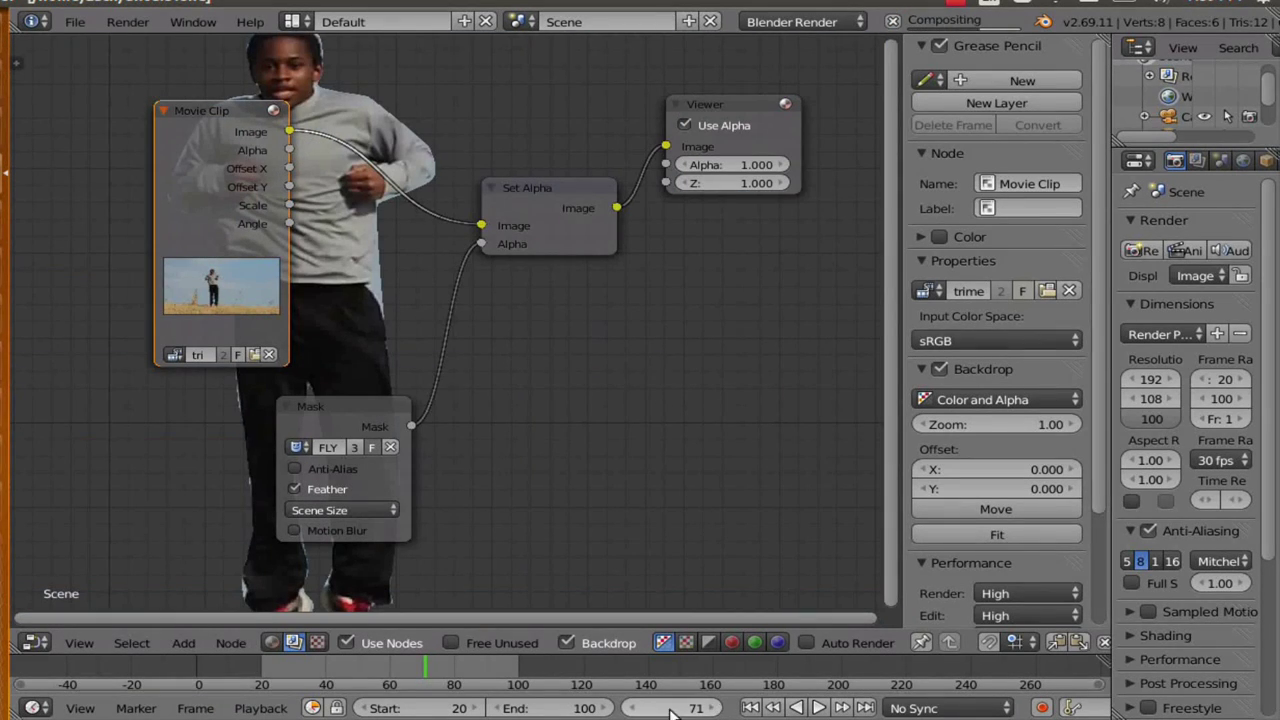
pyautogui.click(628, 708)
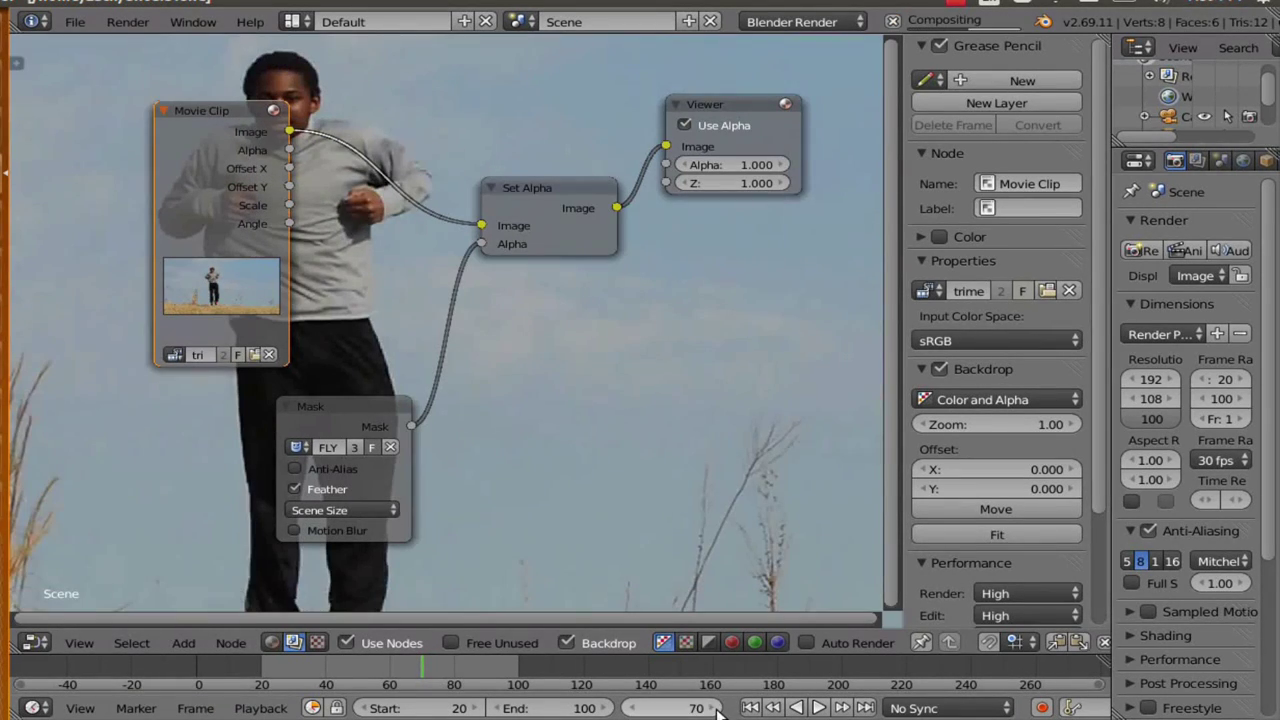
pyautogui.click(716, 708)
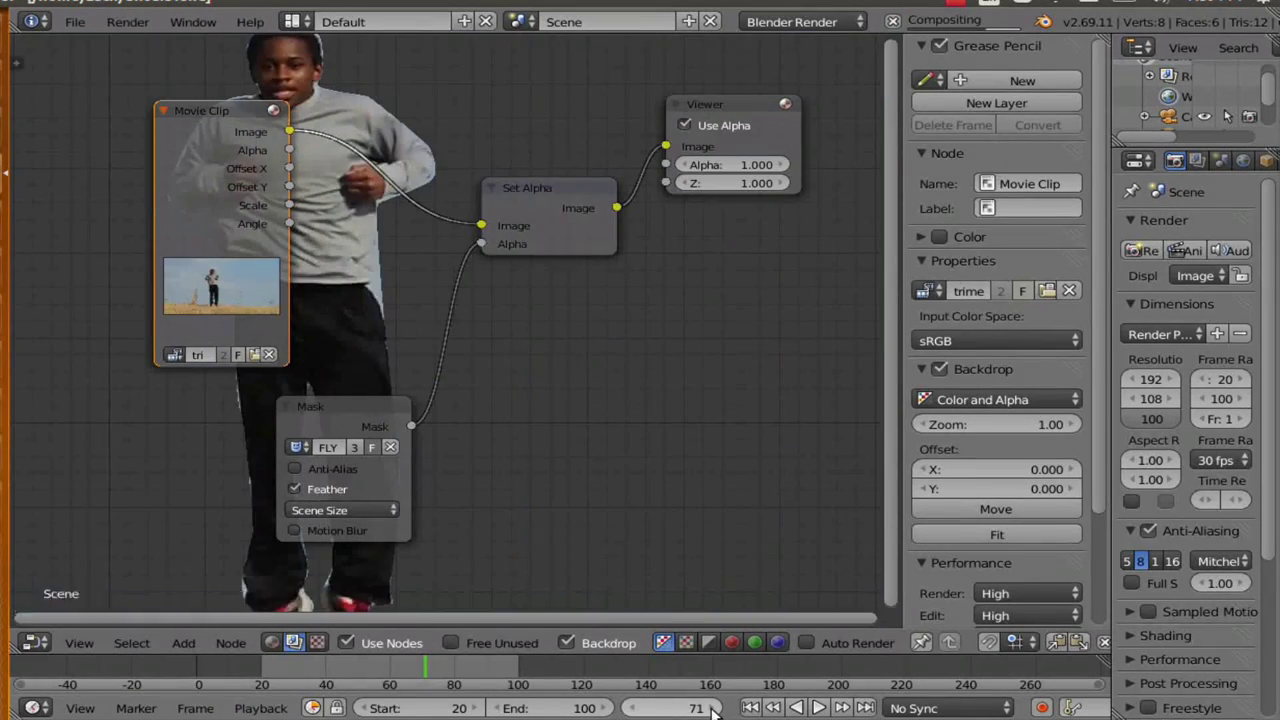
pyautogui.click(718, 707)
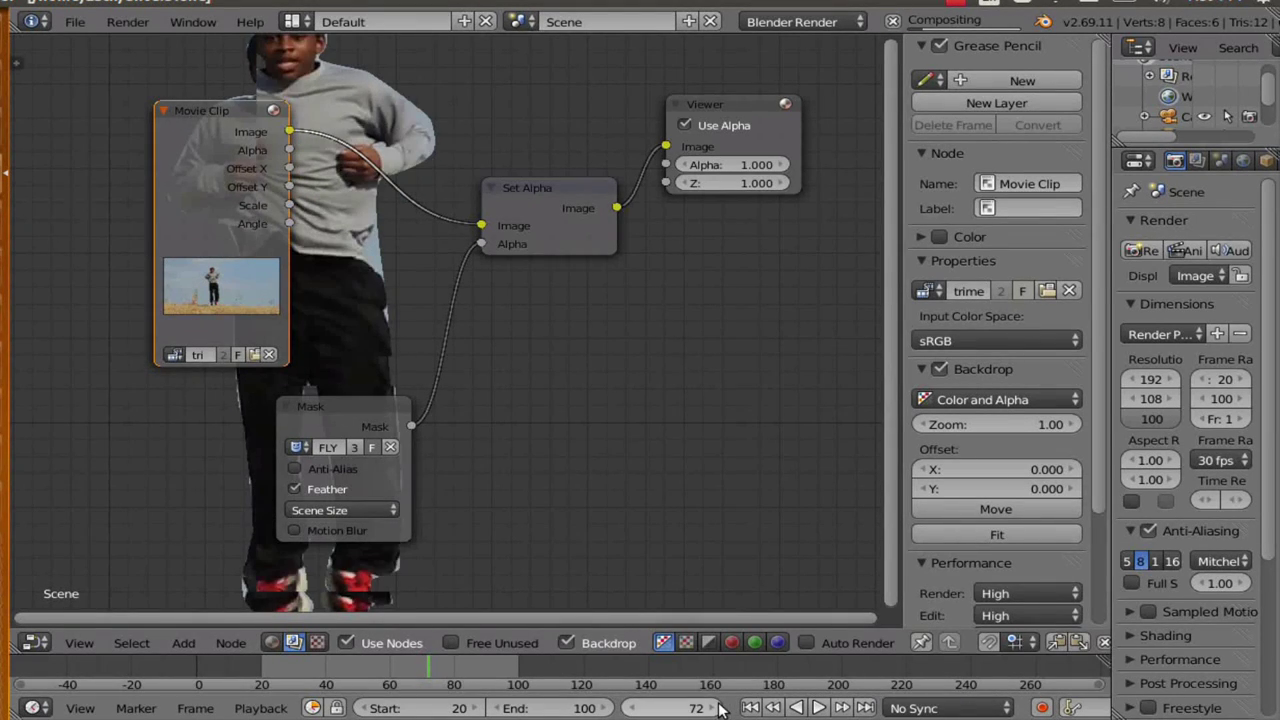
pyautogui.click(718, 707)
# Move the Viewer node farther away from the Set Alpha node to make room between them.
pyautogui.scroll(-4, 523, 497)
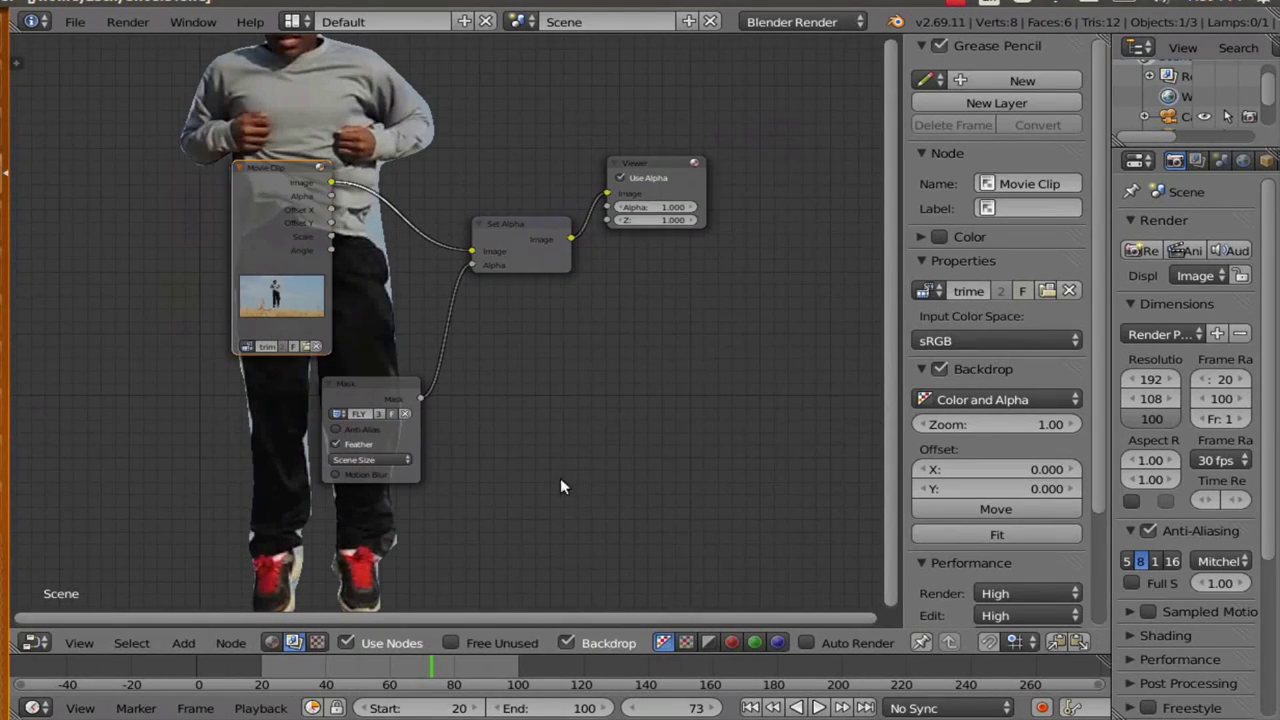
pyautogui.moveTo(593, 467); pyautogui.dragTo(502, 473, button='middle')
pyautogui.moveTo(593, 171); pyautogui.dragTo(763, 203)
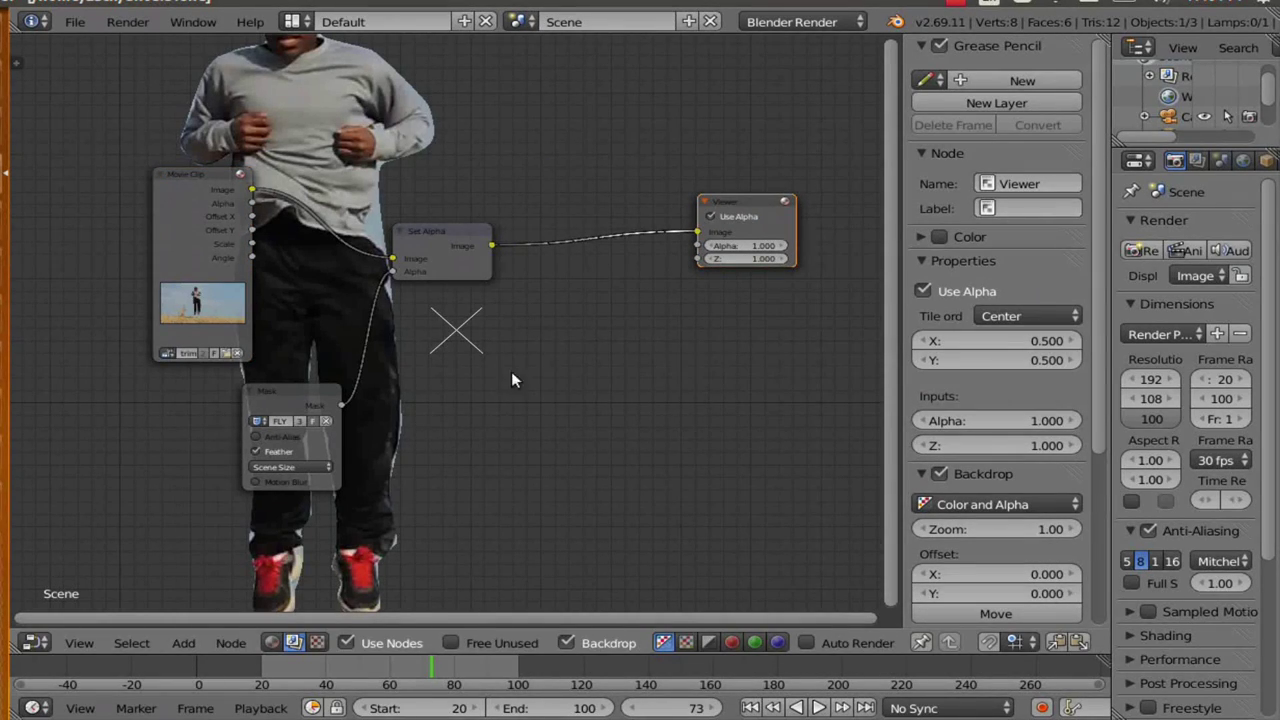
# Add an Image input node below the Set Alpha node and load background3.png from the flytut folder into it.
pyautogui.hotkey('shift', 'a')
pyautogui.moveTo(483, 318)
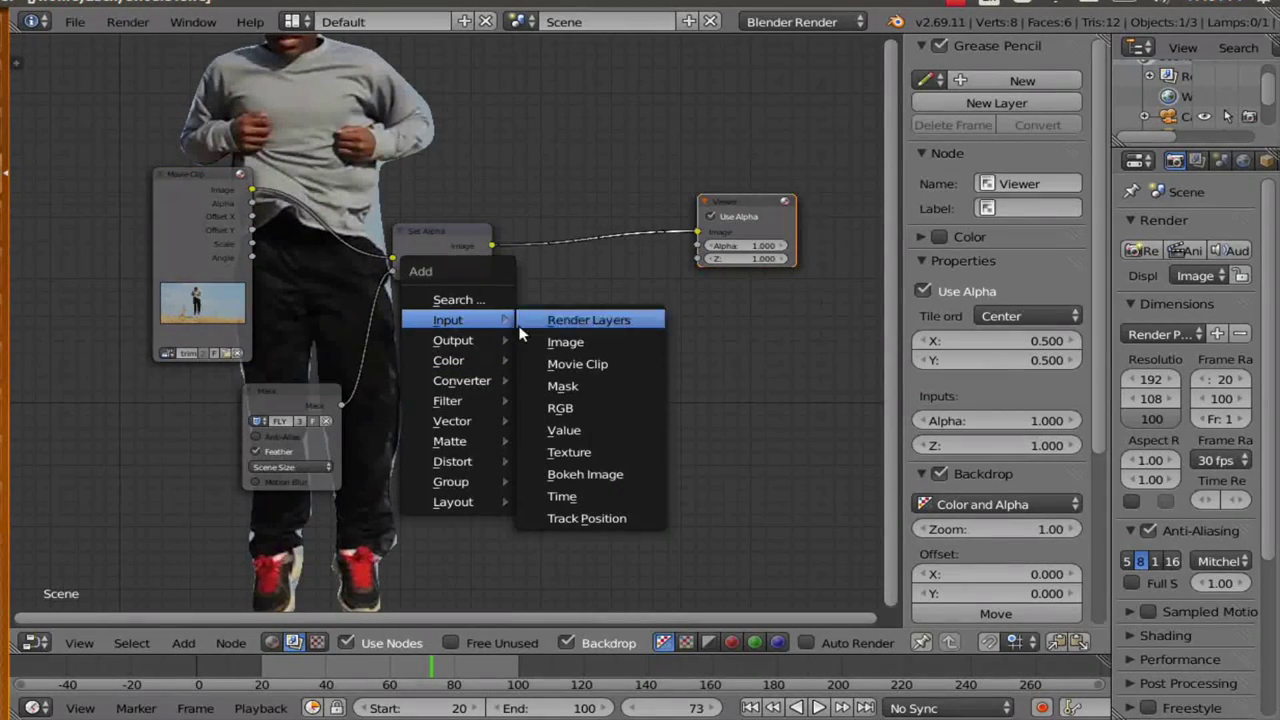
pyautogui.click(566, 343)
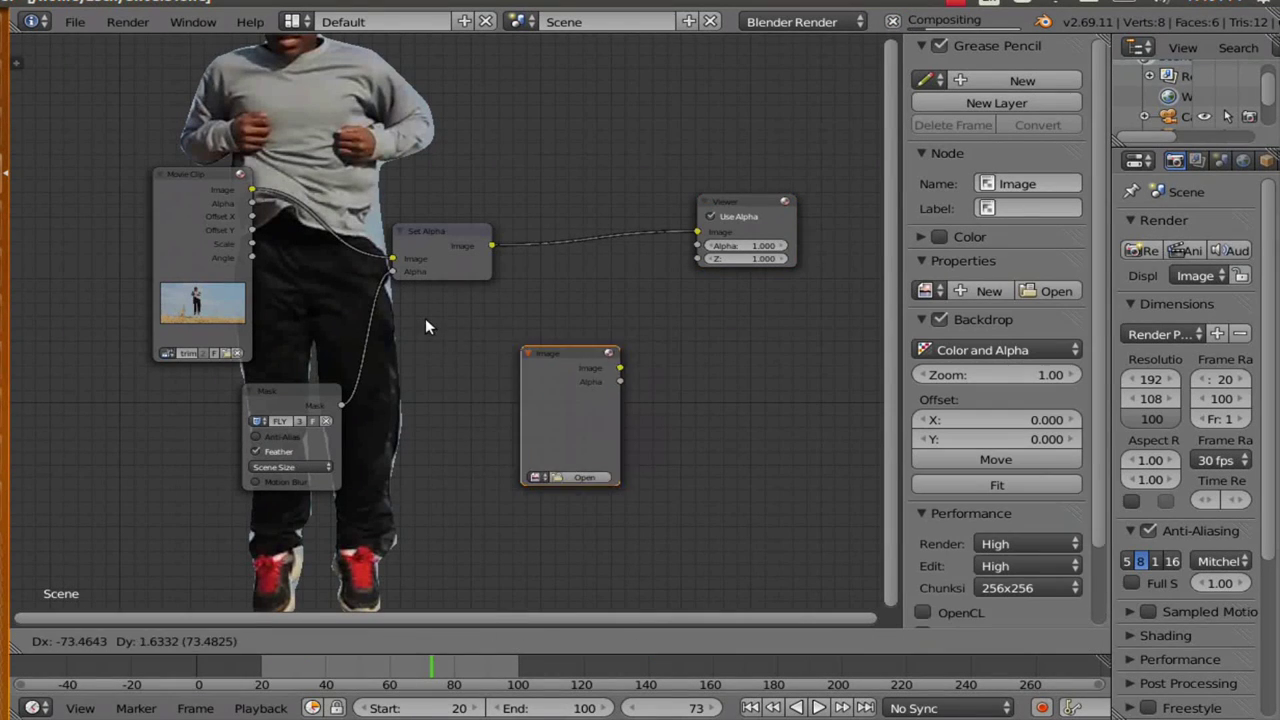
pyautogui.click(341, 291)
pyautogui.click(488, 452)
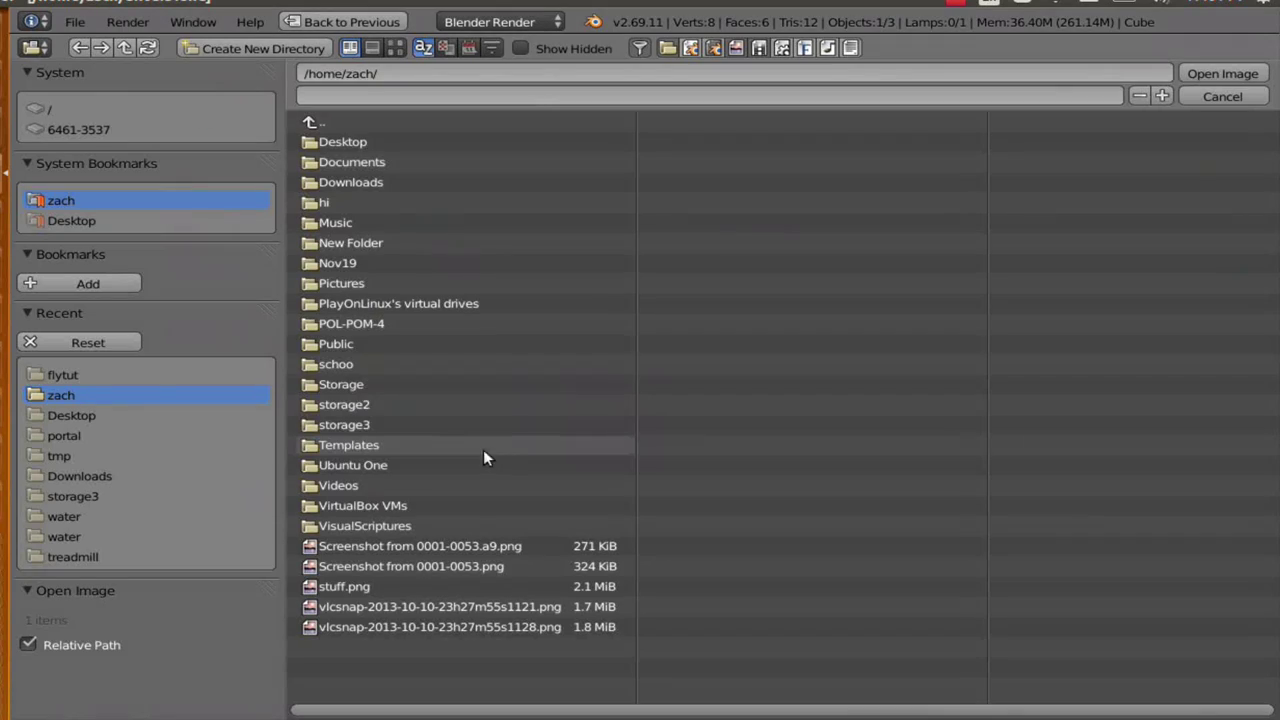
pyautogui.click(86, 374)
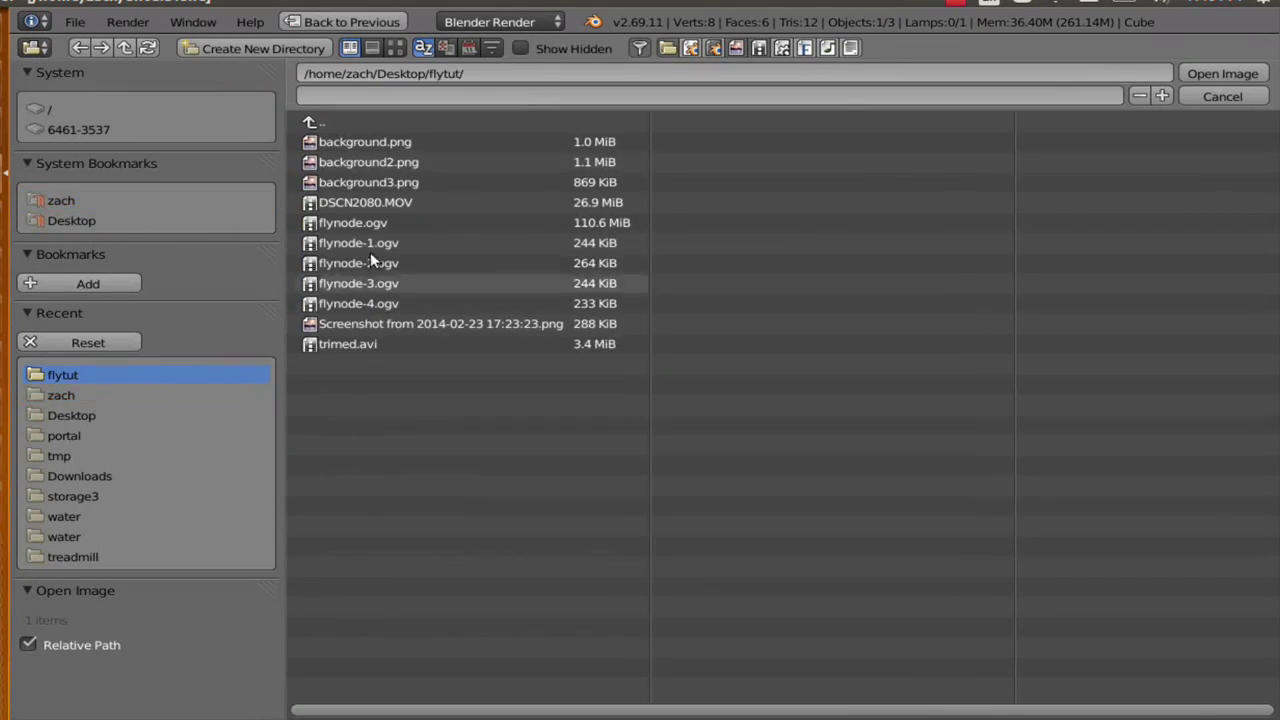
pyautogui.click(375, 182)
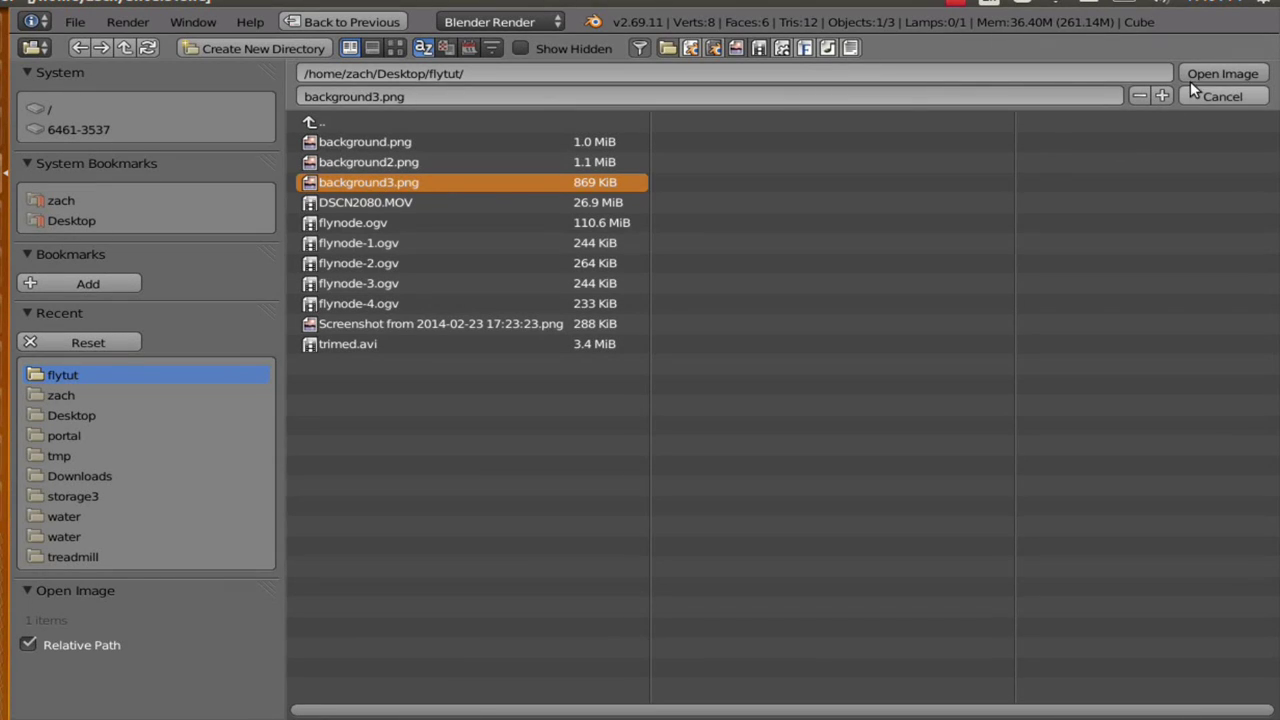
pyautogui.click(1226, 74)
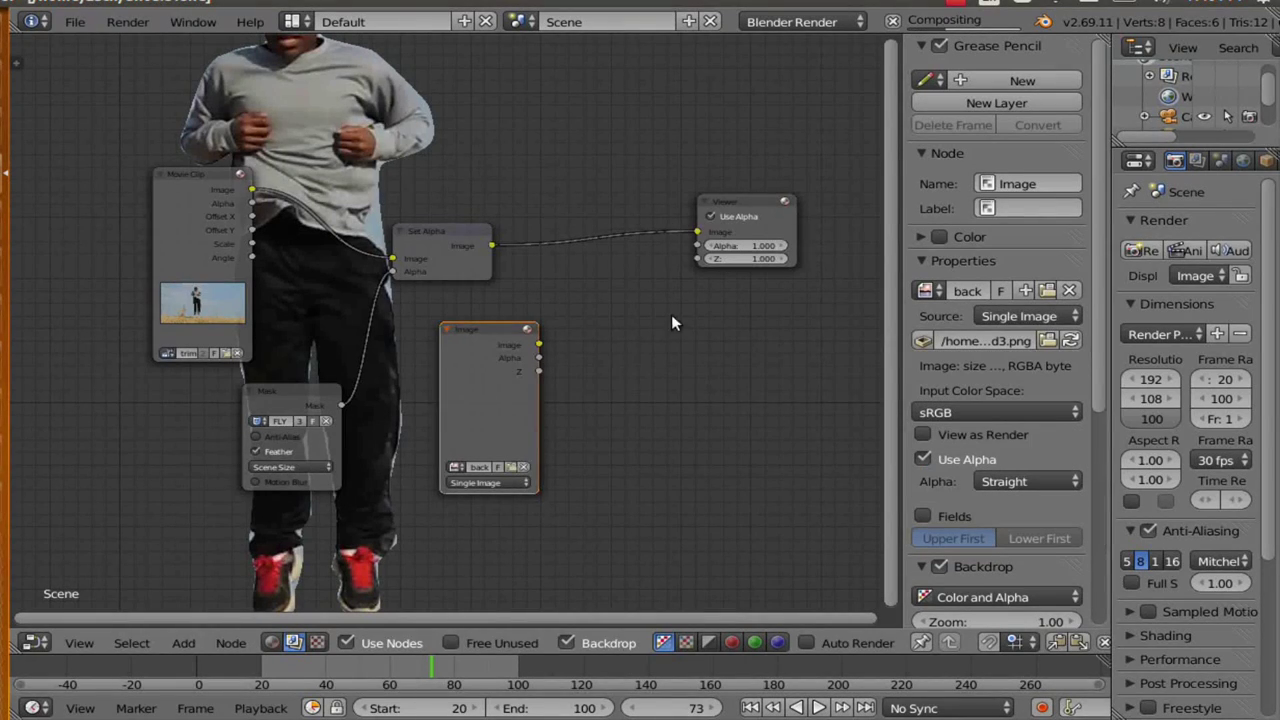
# Cut the link between Set Alpha and the Viewer, and move the Viewer node farther from the Image node.
pyautogui.scroll(2, 662, 385)
pyautogui.scroll(1, 666, 389)
pyautogui.moveTo(558, 401); pyautogui.dragTo(365, 420, button='middle')
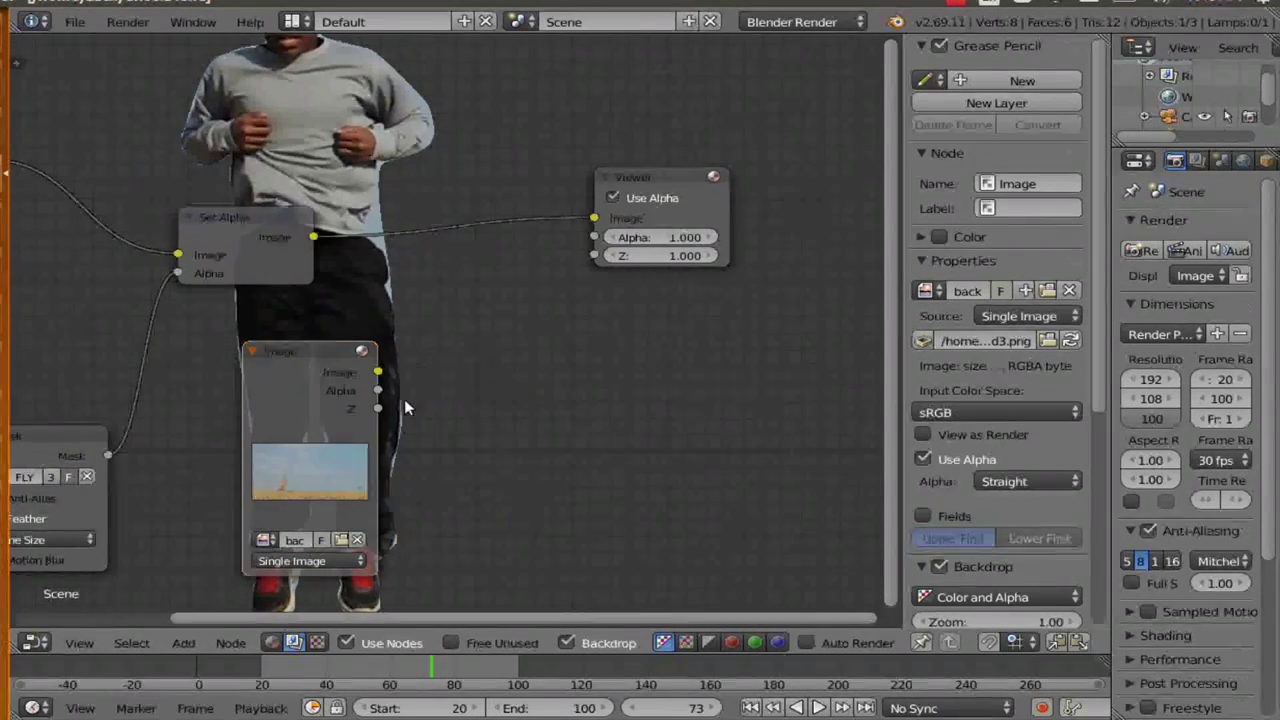
pyautogui.moveTo(479, 311); pyautogui.dragTo(397, 374)
pyautogui.moveTo(668, 177); pyautogui.dragTo(771, 169)
# Add an Alpha Over color node and place it between the Set Alpha and Viewer nodes.
pyautogui.hotkey('shift', 'a')
pyautogui.moveTo(415, 369)
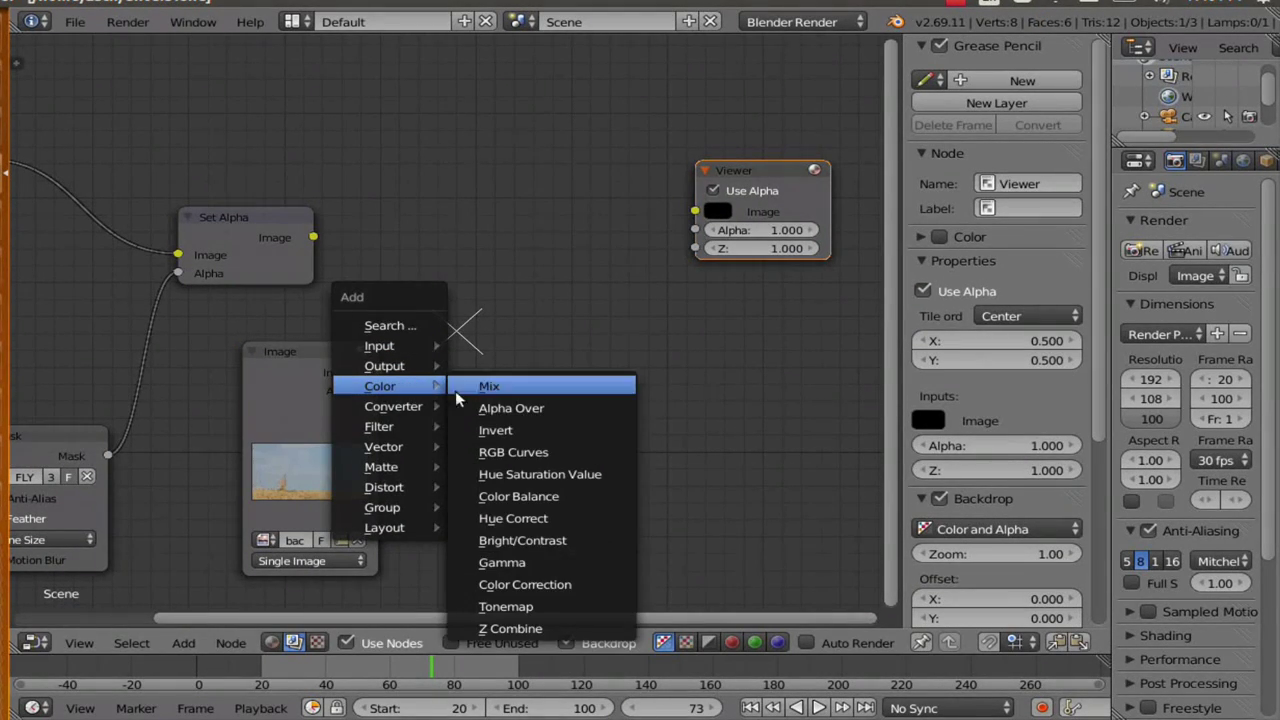
pyautogui.click(481, 408)
pyautogui.click(503, 194)
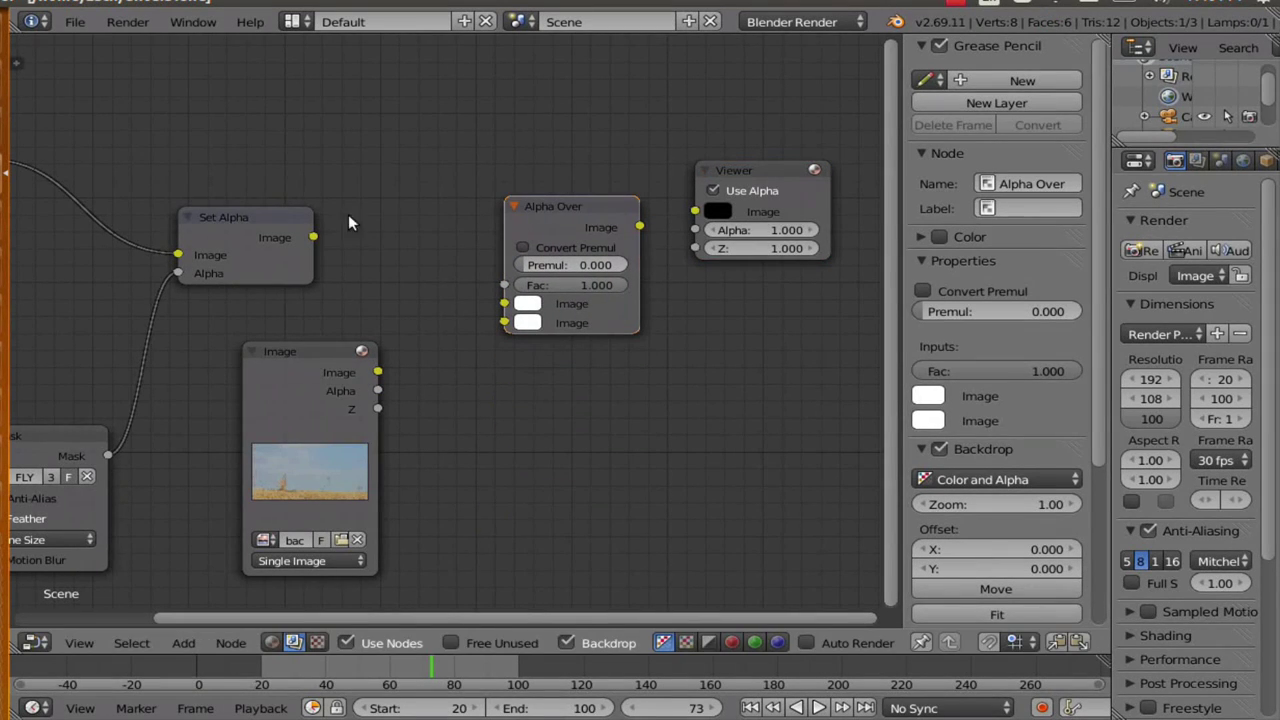
# Link Set Alpha to Alpha Over's second image input, the background Image node to its first, and its output to the Viewer.
pyautogui.moveTo(313, 237); pyautogui.dragTo(506, 323)
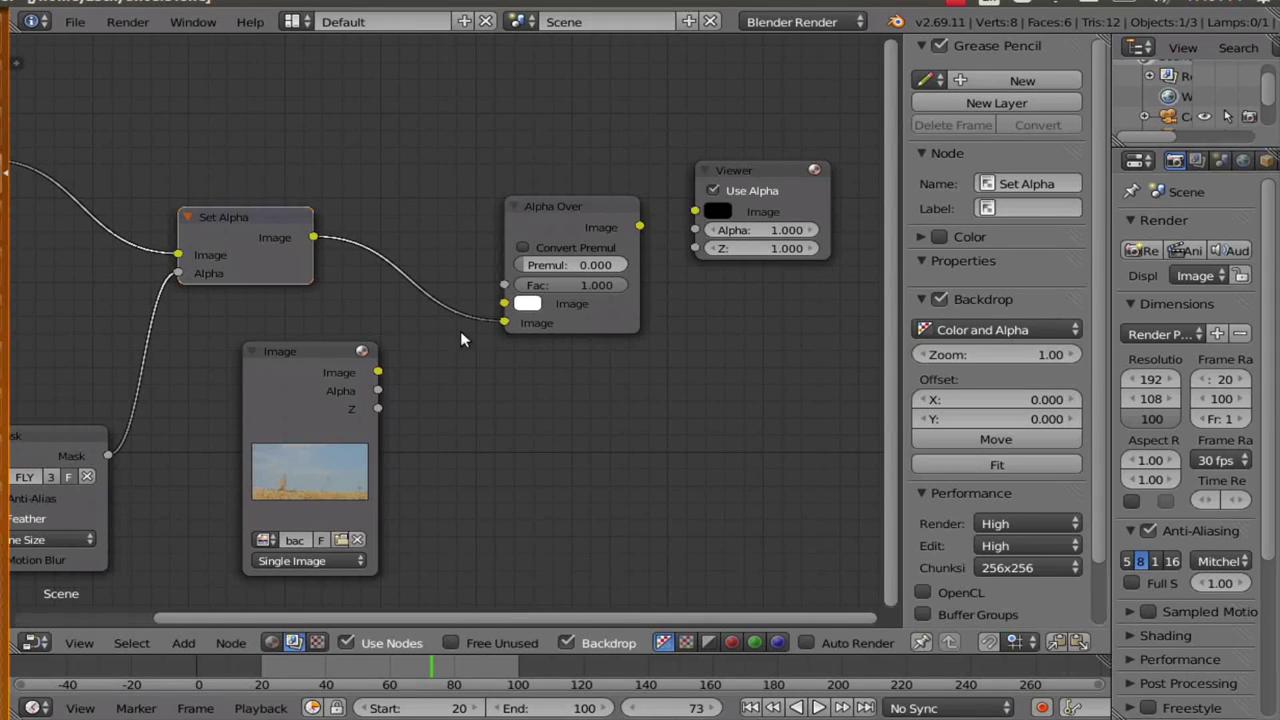
pyautogui.moveTo(639, 226); pyautogui.dragTo(687, 214)
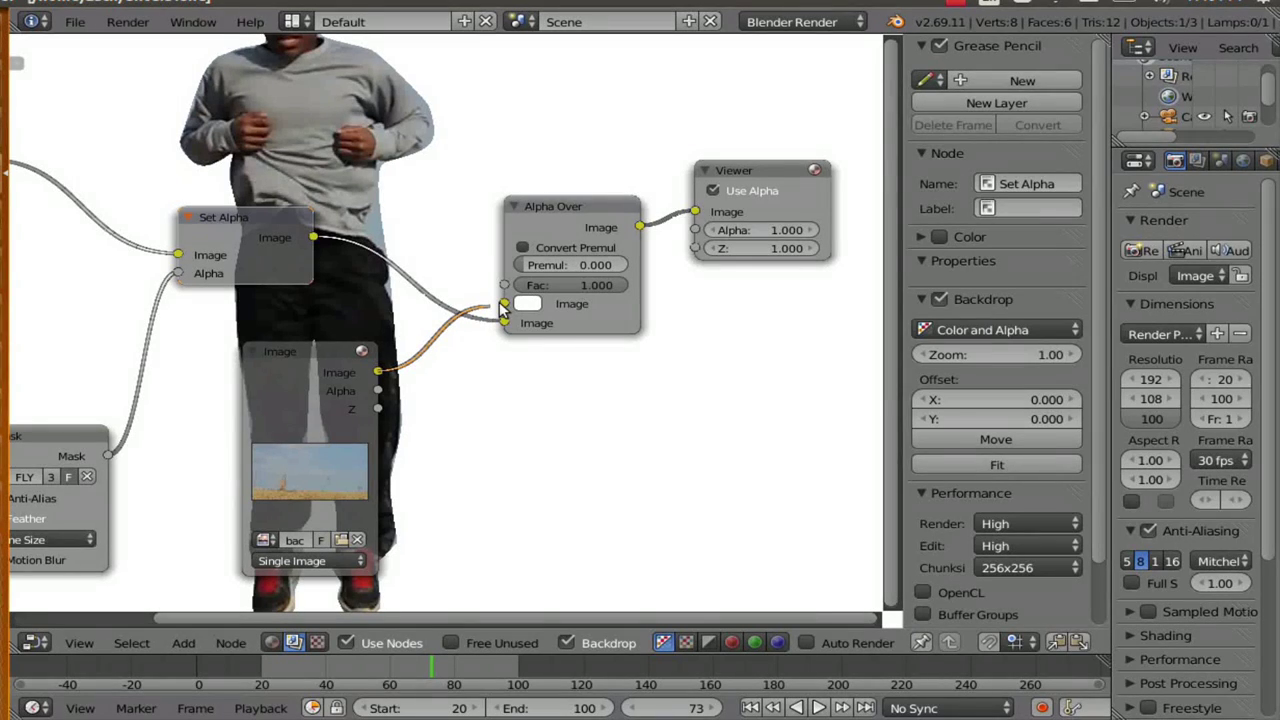
pyautogui.moveTo(499, 301); pyautogui.dragTo(503, 300)
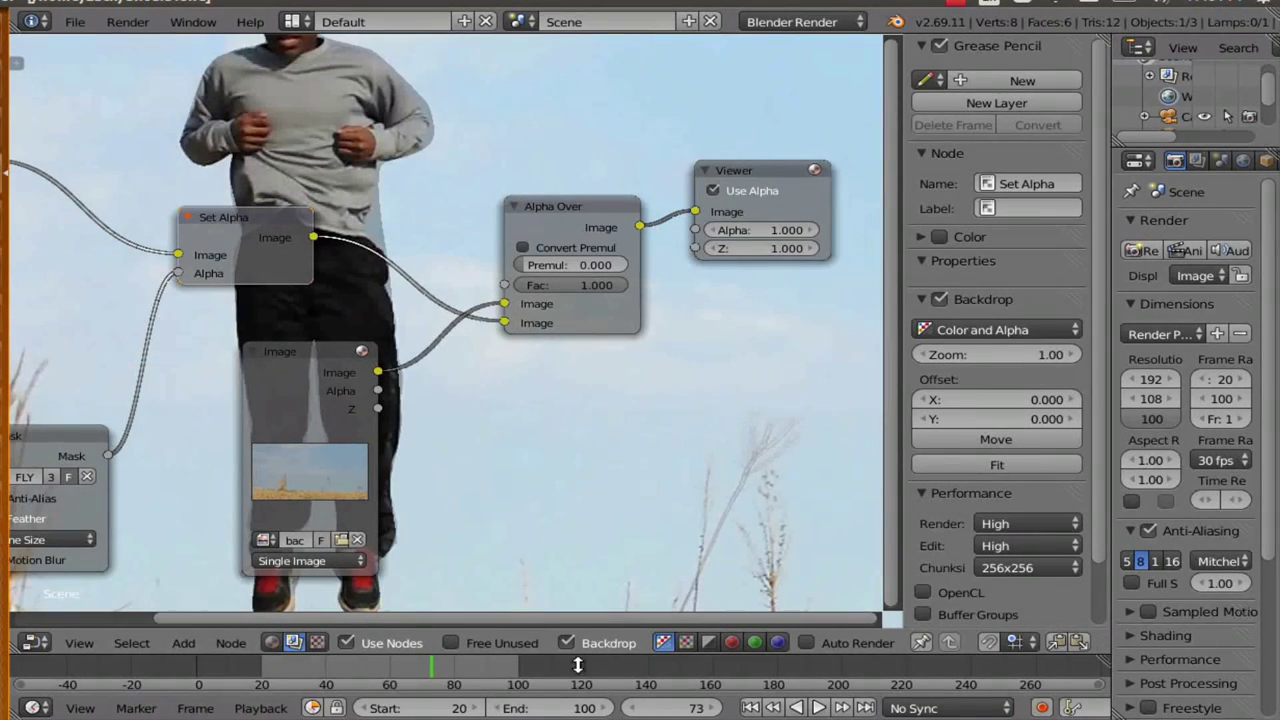
# Step the current frame back and forth between 73 and 70 to check the man composited over the background.
pyautogui.click(630, 708)
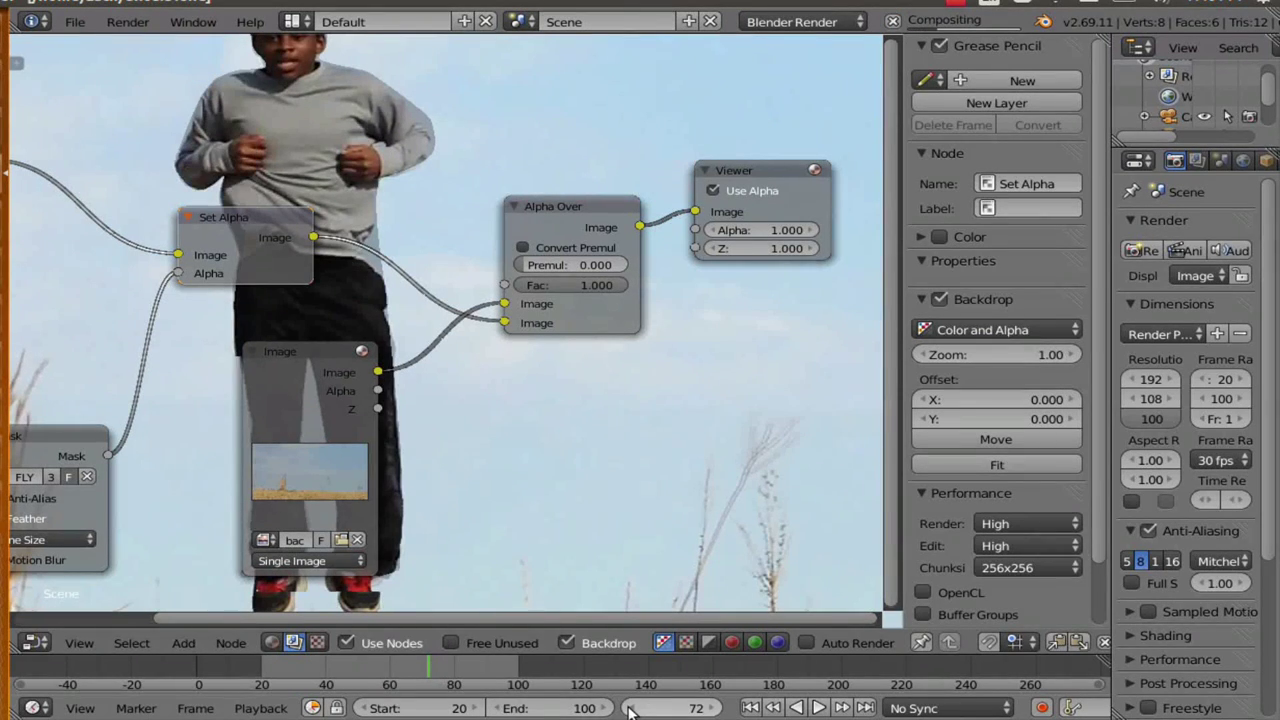
pyautogui.click(630, 708)
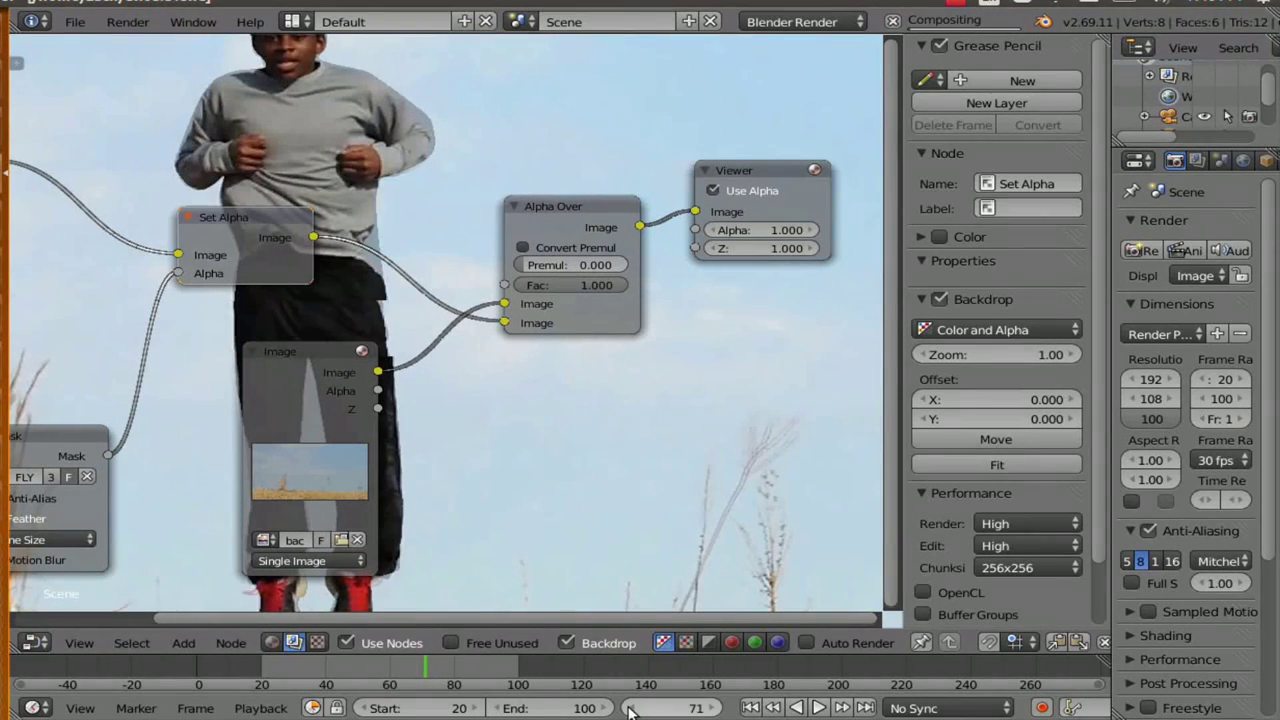
pyautogui.click(630, 708)
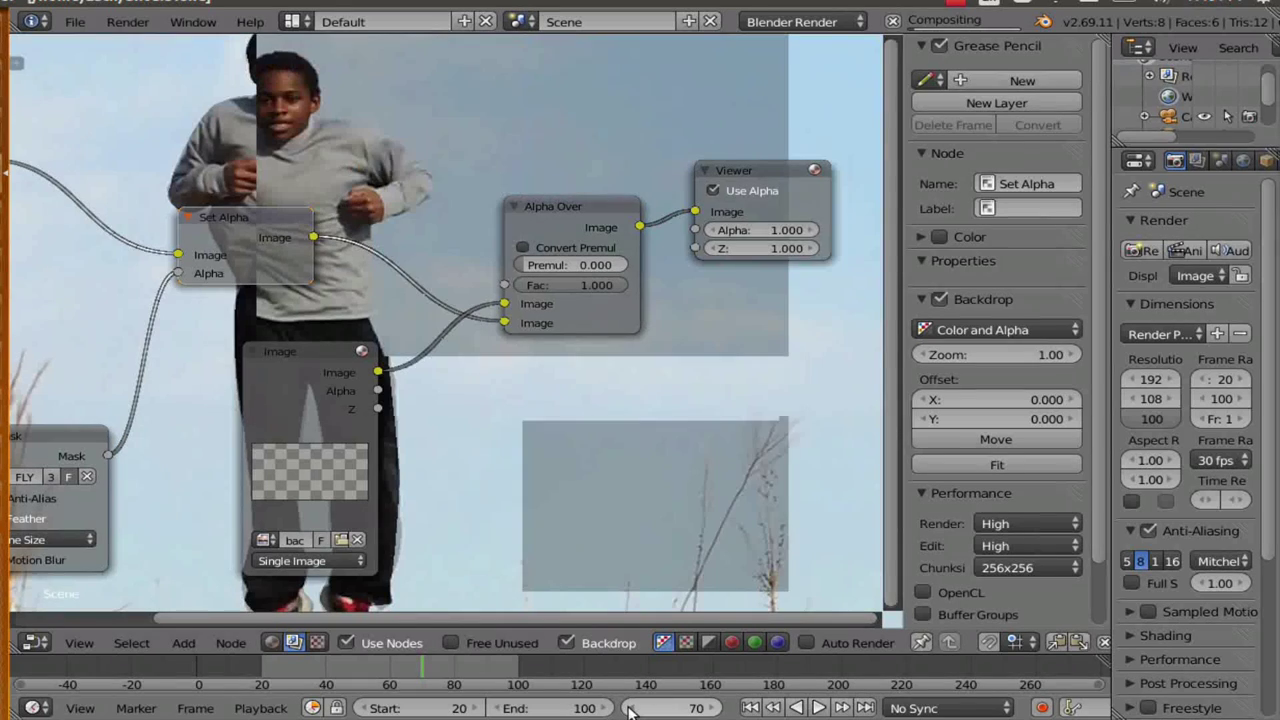
pyautogui.click(711, 708)
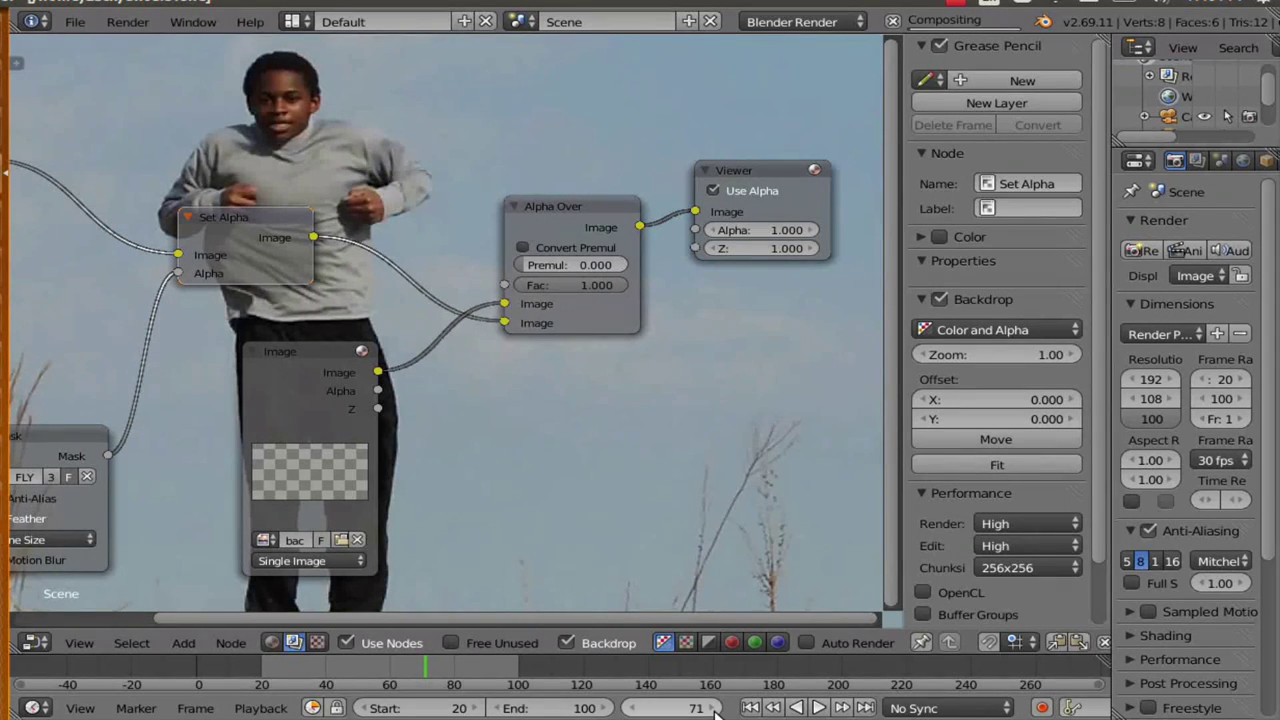
pyautogui.click(625, 708)
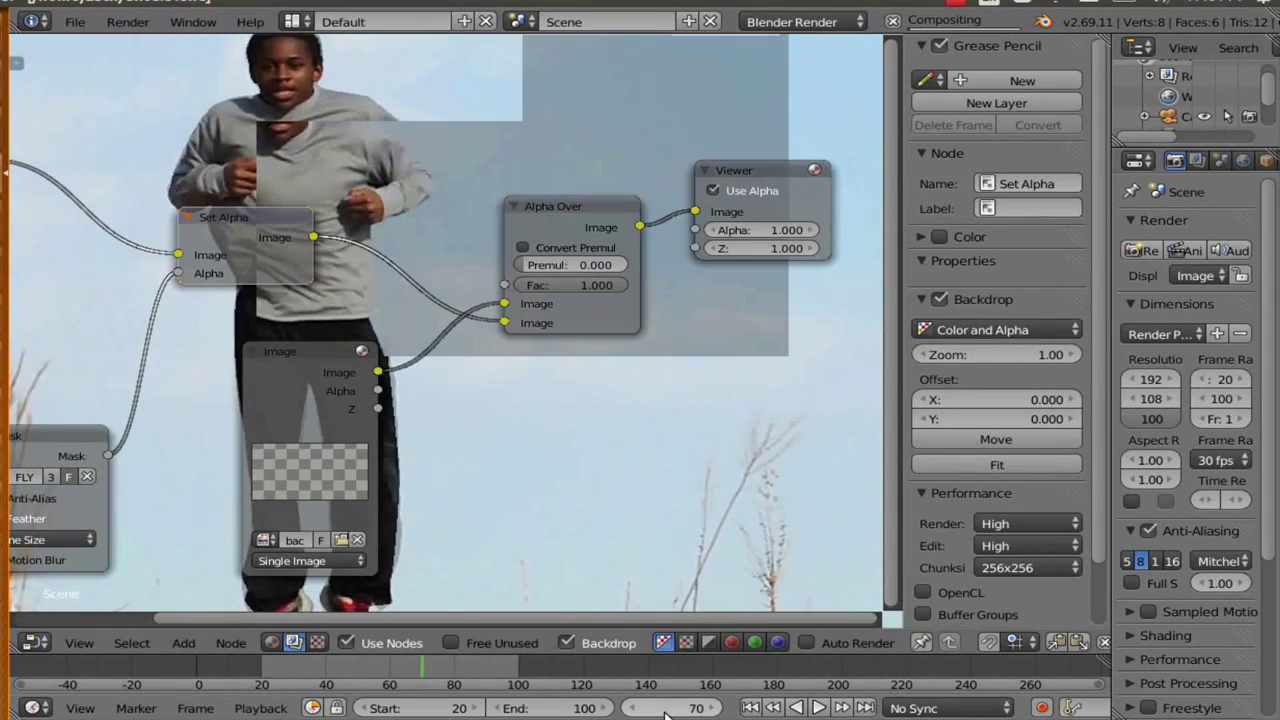
pyautogui.click(712, 708)
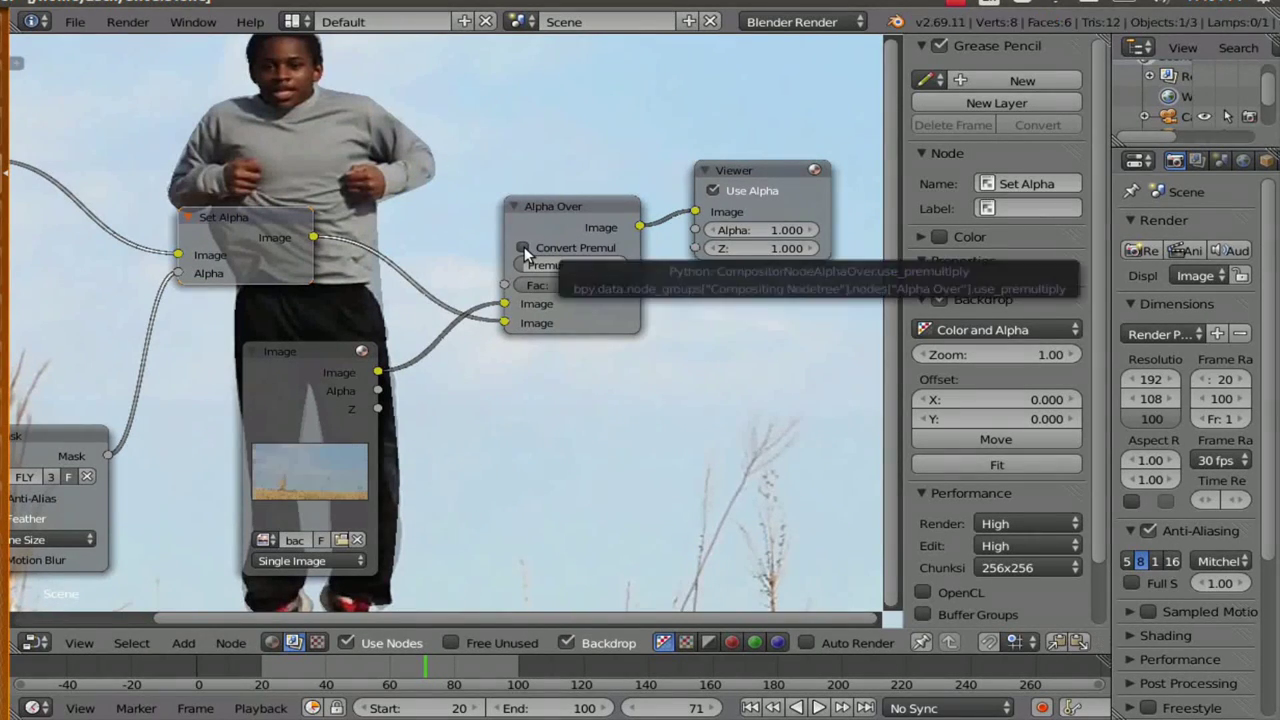
# Enable Convert Premul on the Alpha Over node and check the composite on frames 70 to 72.
pyautogui.click(523, 247)
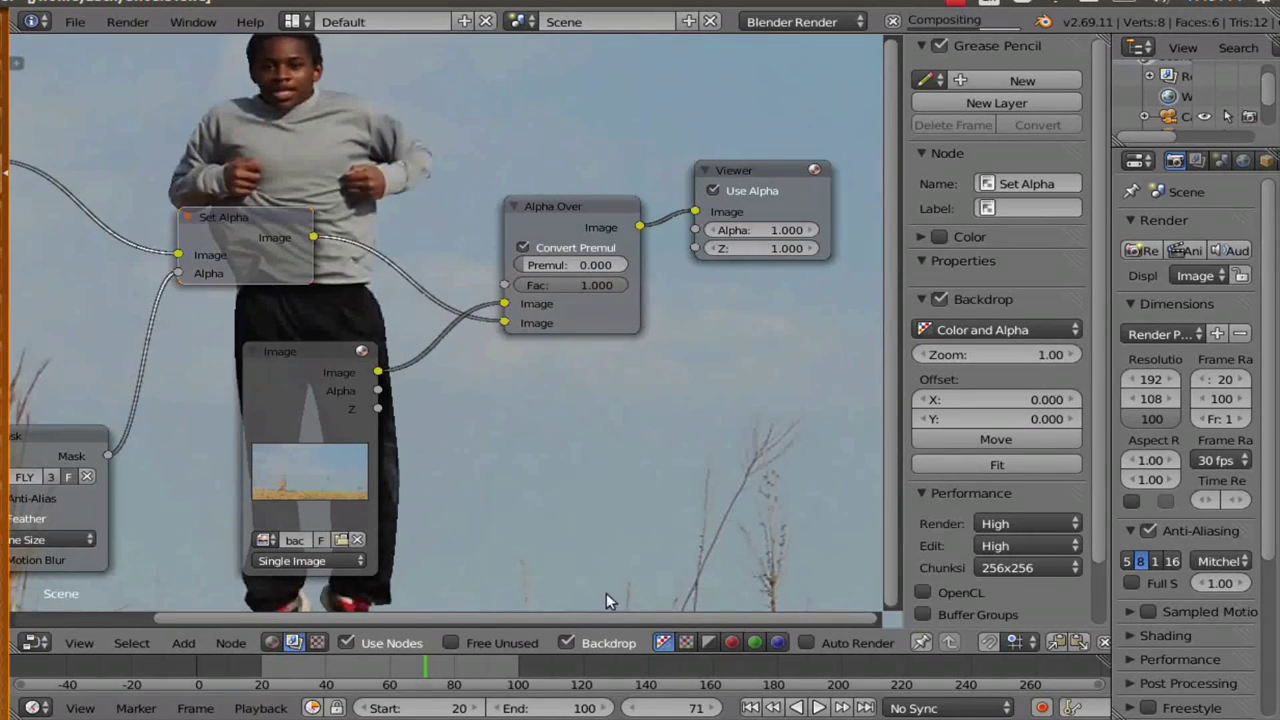
pyautogui.click(627, 708)
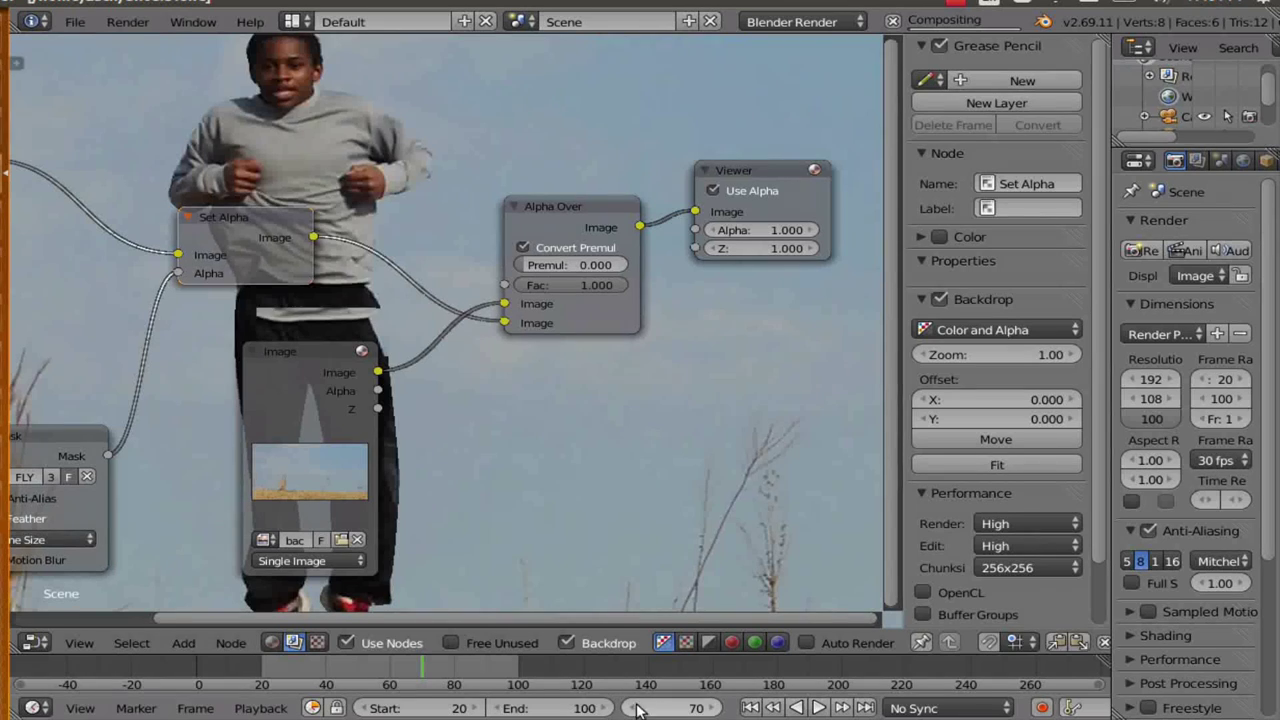
pyautogui.click(712, 708)
pyautogui.click(714, 708)
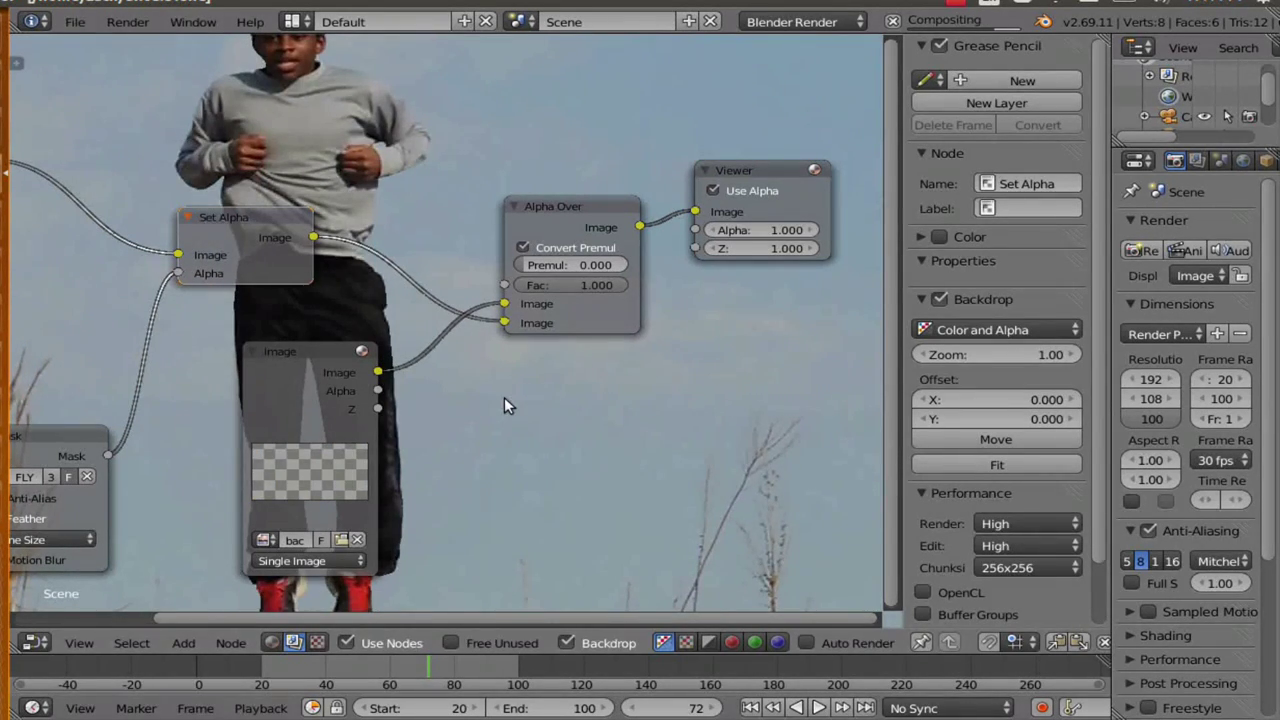
# Try to render frame 72 as a still image from the current node setup.
pyautogui.scroll(-3, 504, 400)
pyautogui.moveTo(504, 404); pyautogui.dragTo(557, 406, button='middle')
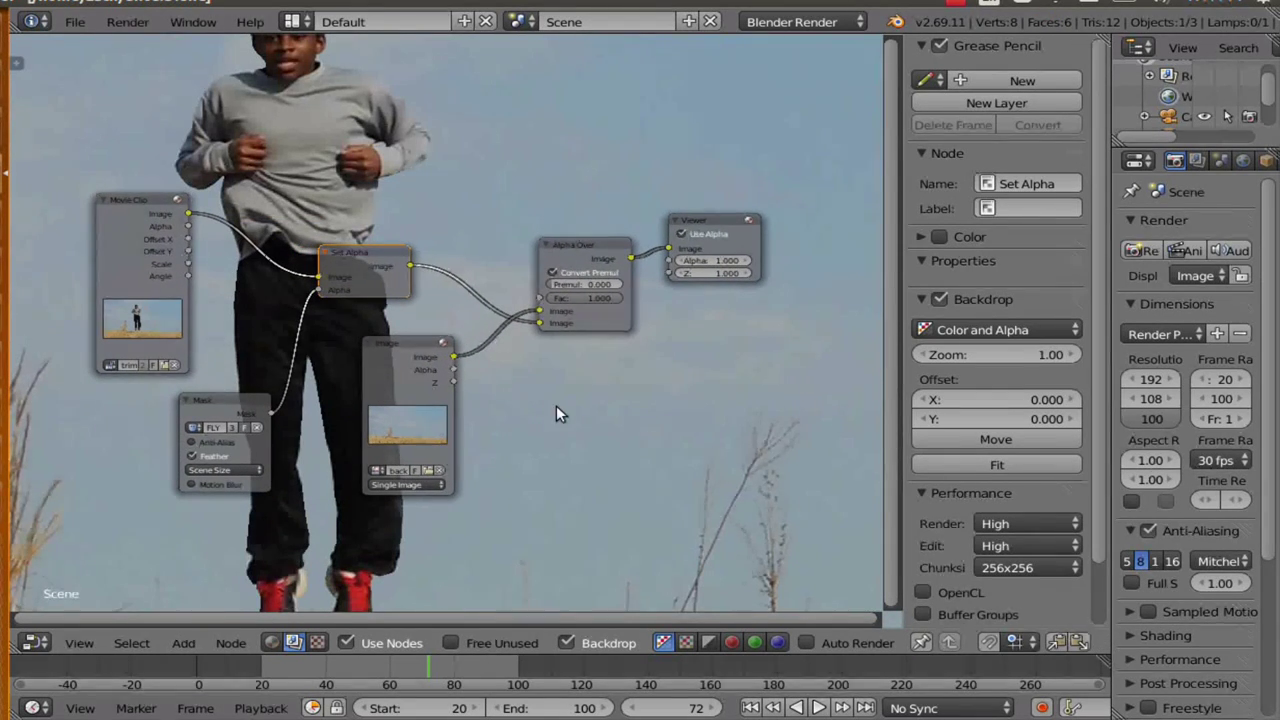
pyautogui.click(128, 21)
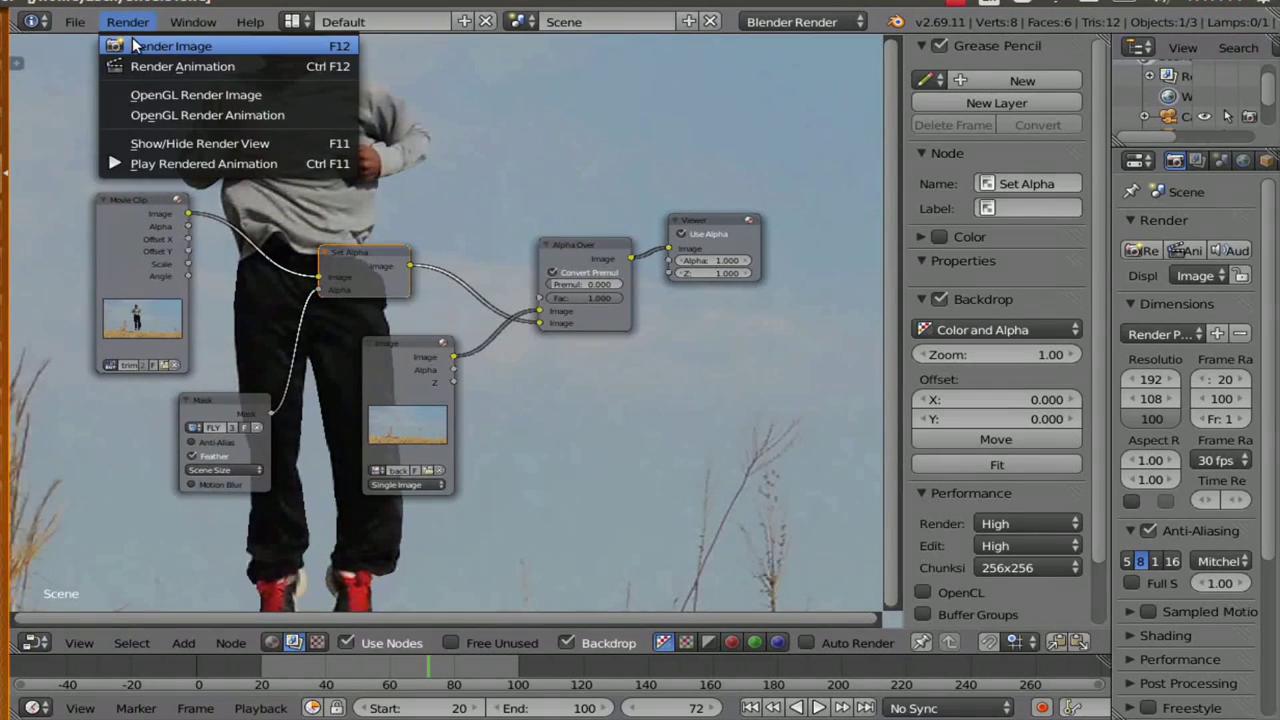
pyautogui.click(132, 37)
# Add a Composite output node below the Viewer and link Alpha Over's image output to it.
pyautogui.moveTo(571, 188); pyautogui.dragTo(466, 159, button='middle')
pyautogui.scroll(4, 640, 315)
pyautogui.hotkey('shift', 'a')
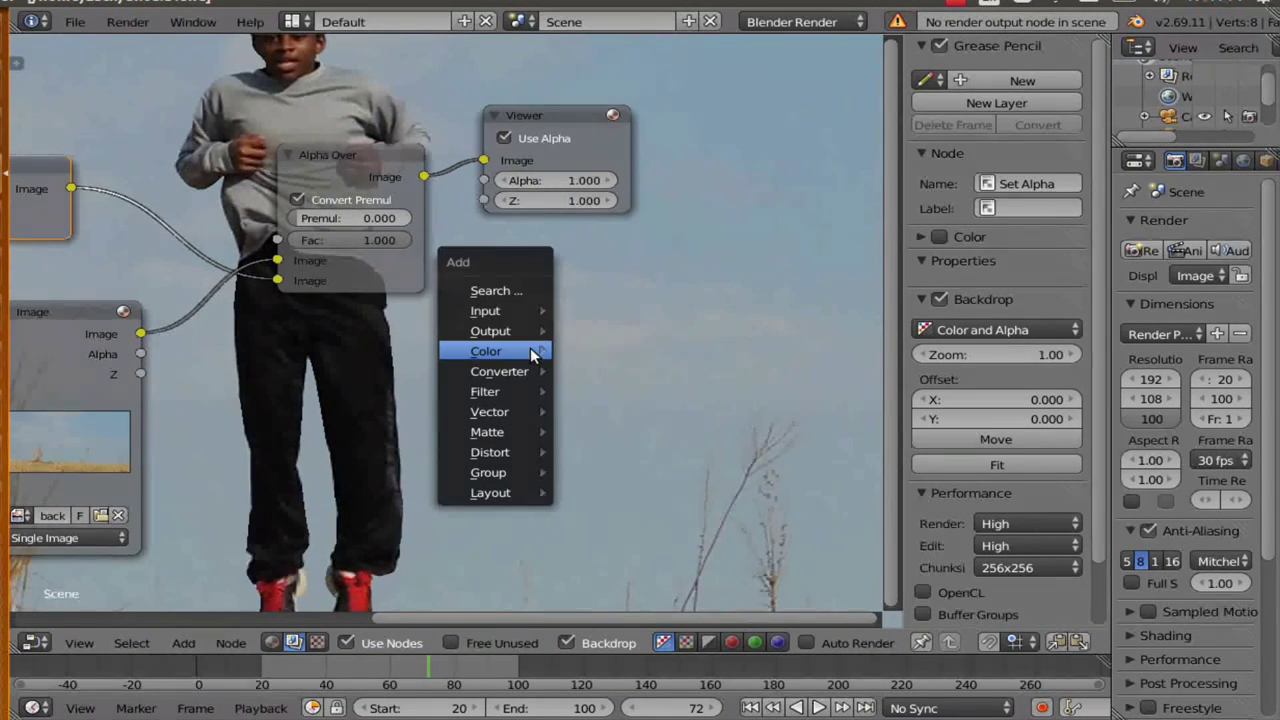
pyautogui.moveTo(523, 328)
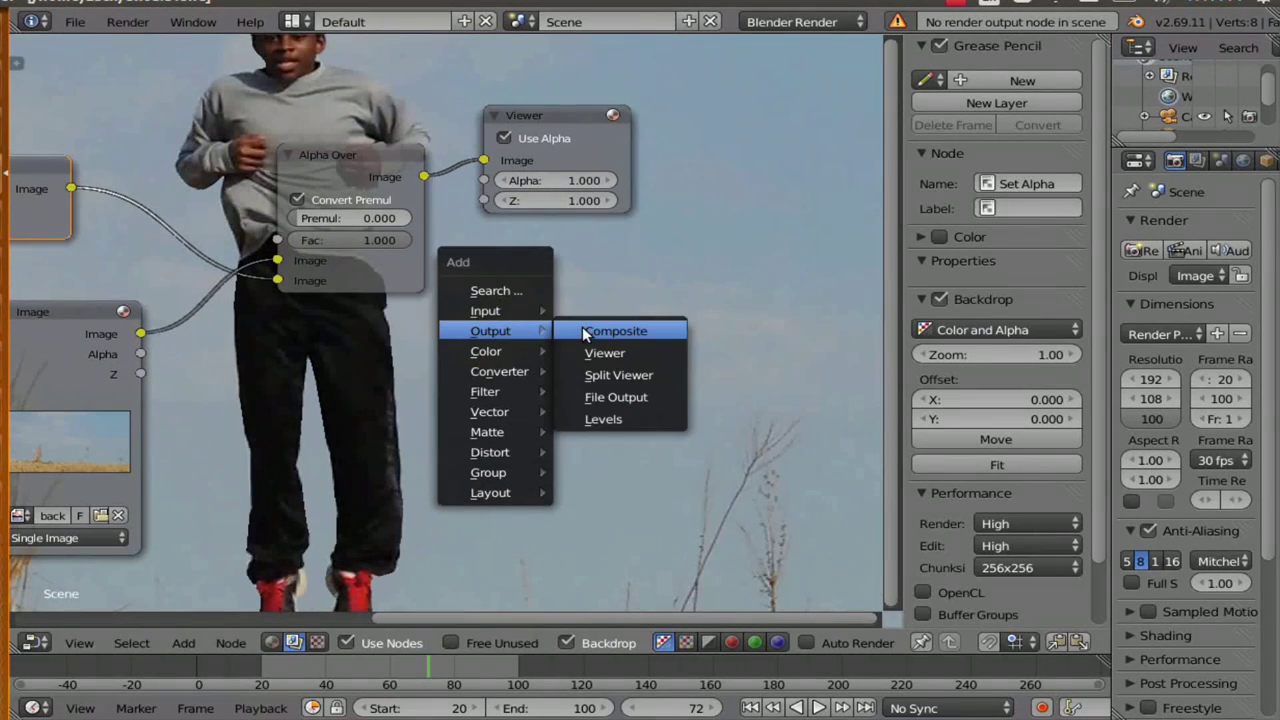
pyautogui.click(584, 329)
pyautogui.click(562, 331)
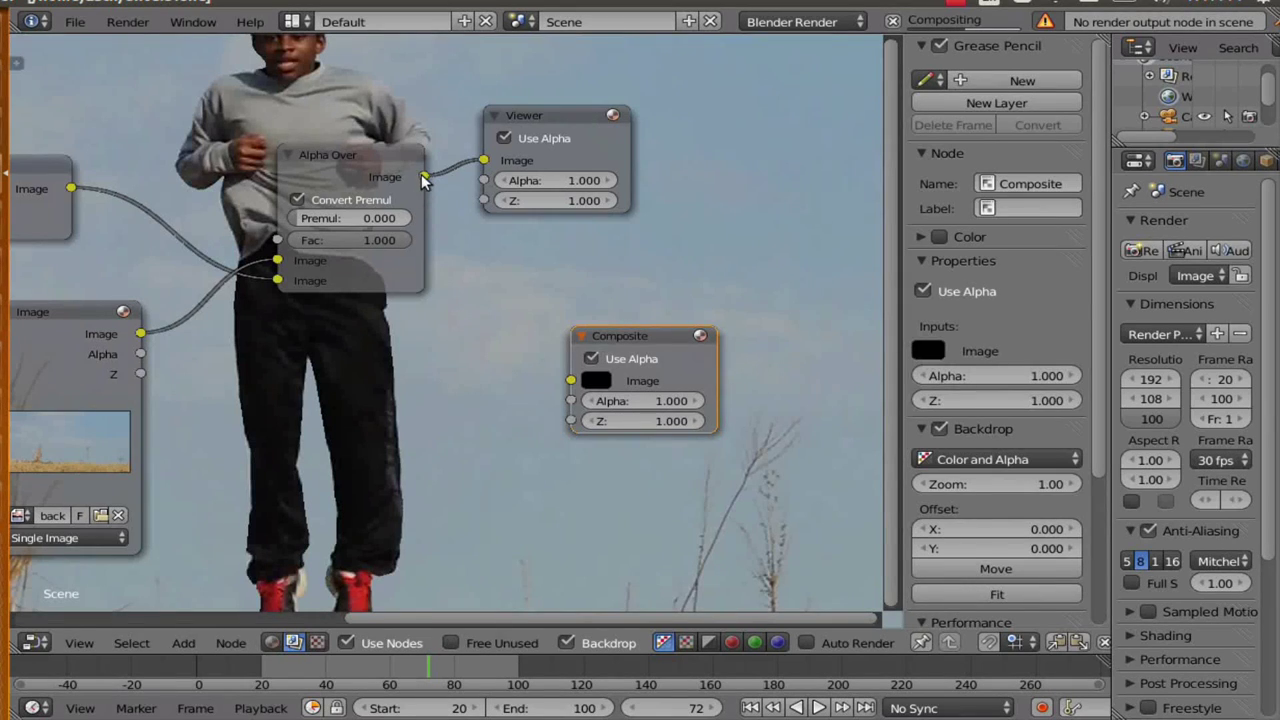
pyautogui.moveTo(421, 176); pyautogui.dragTo(568, 381)
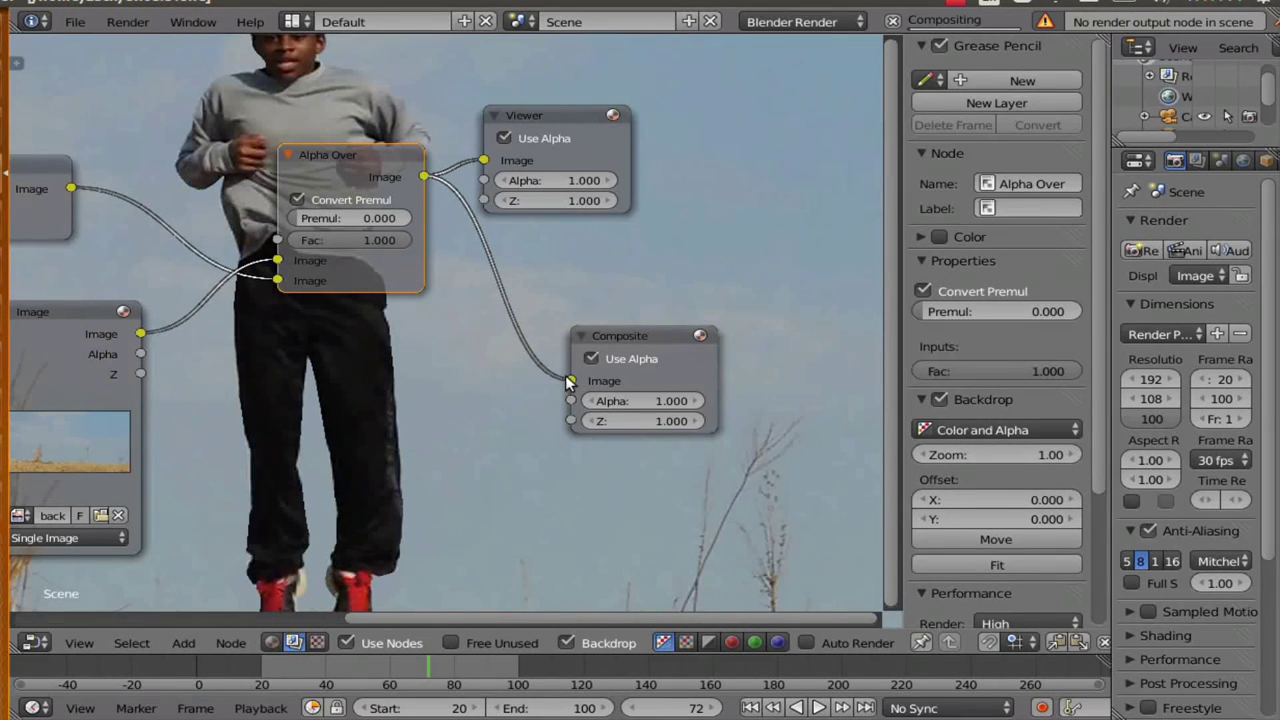
# Render frame 72 as a still image and examine the man's edges against the background.
pyautogui.click(125, 22)
pyautogui.click(160, 46)
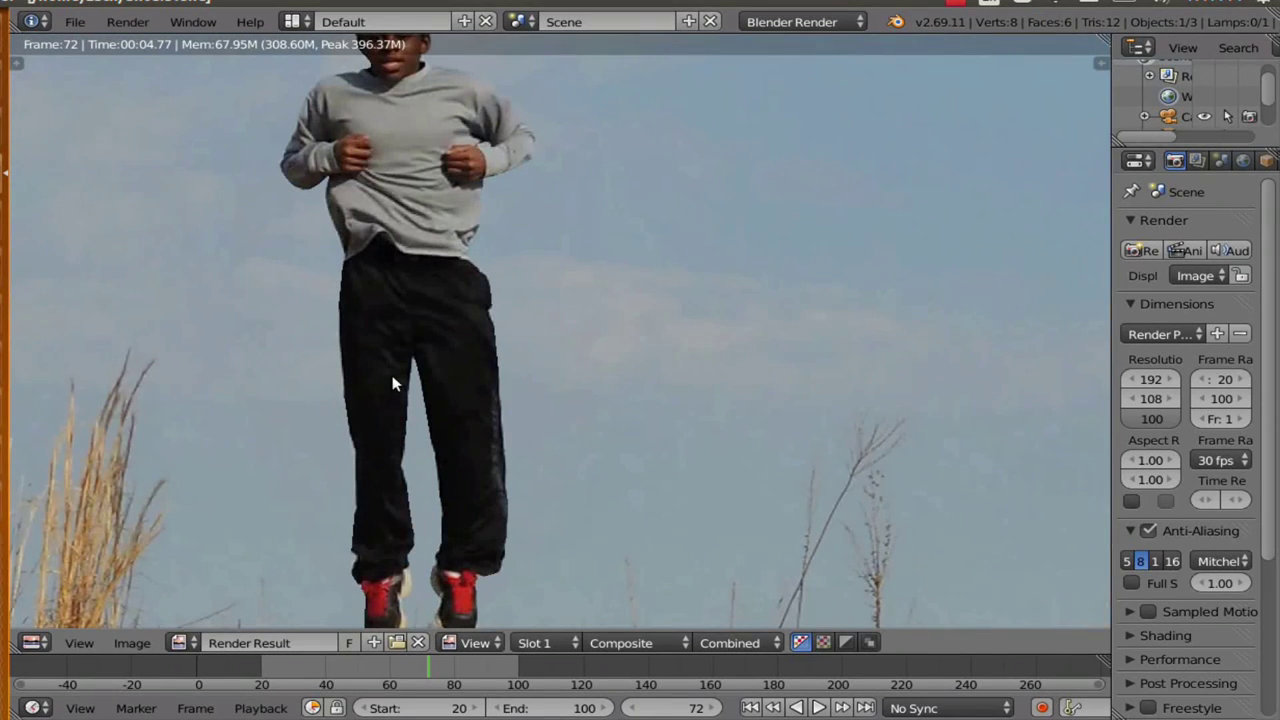
pyautogui.scroll(-6, 392, 375)
pyautogui.scroll(2, 396, 376)
pyautogui.moveTo(399, 378); pyautogui.dragTo(454, 368, button='middle')
pyautogui.scroll(2, 401, 351)
pyautogui.scroll(2, 442, 368)
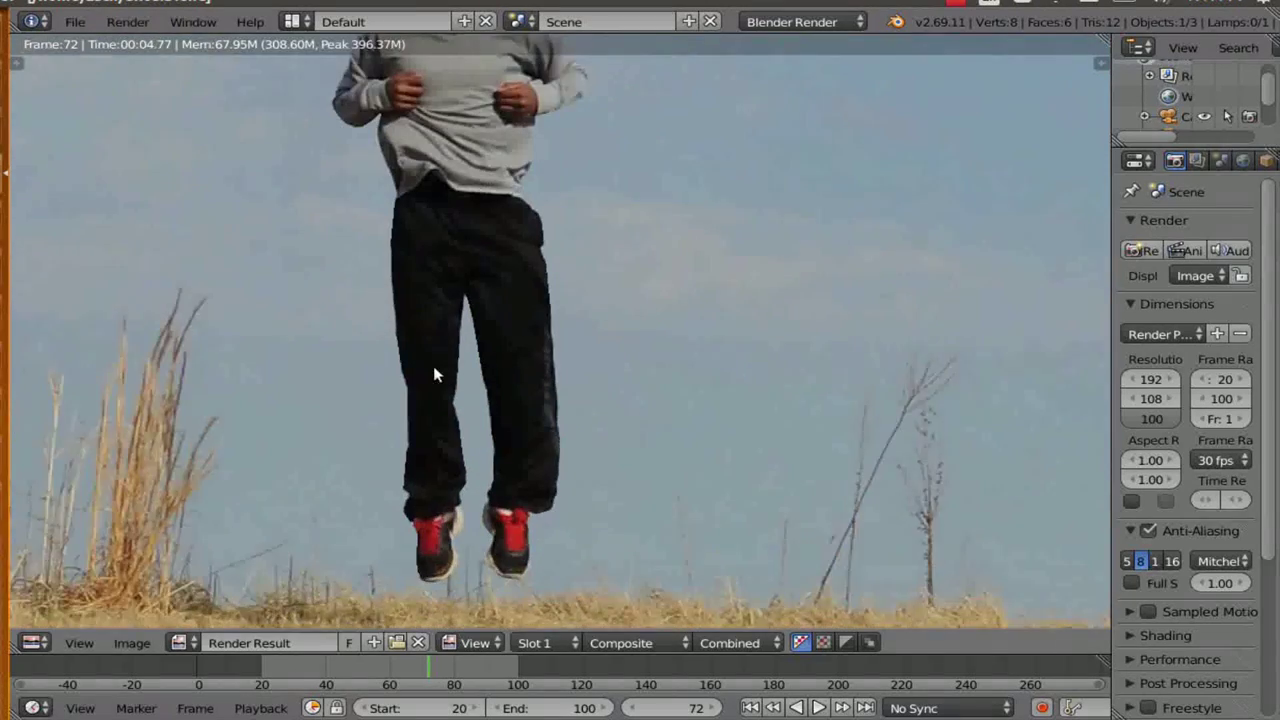
pyautogui.scroll(-2, 459, 379)
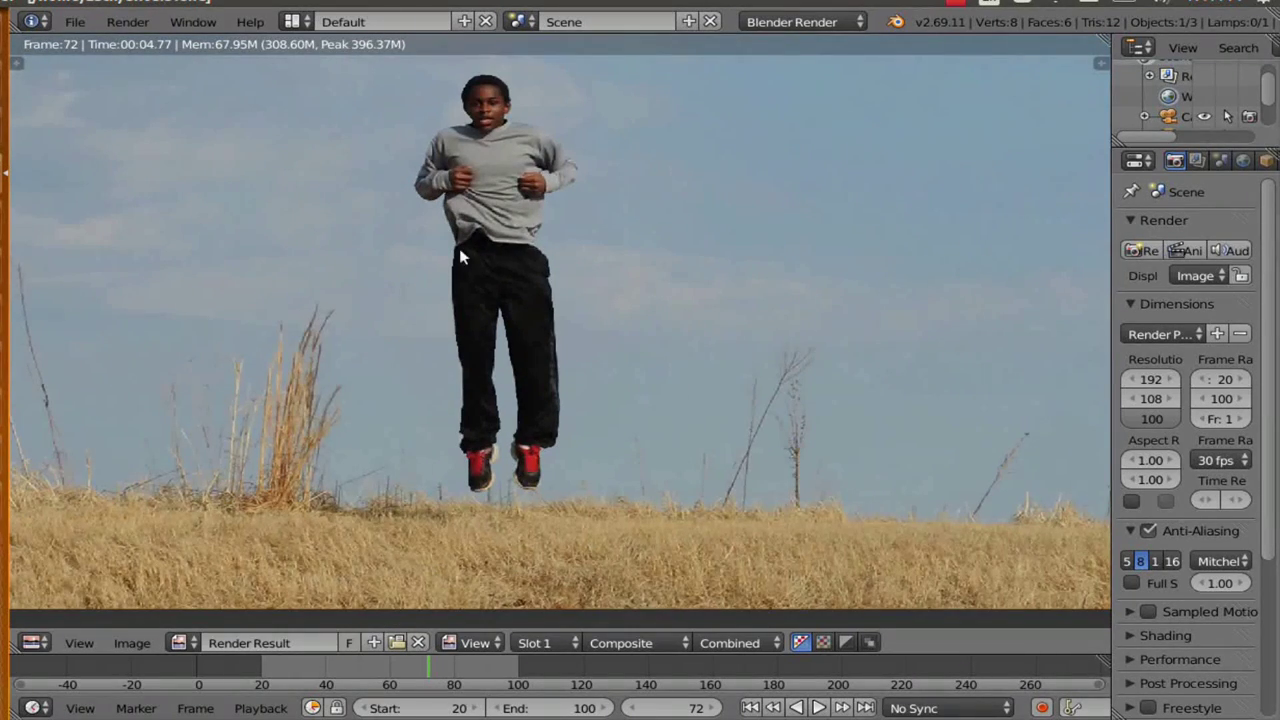
# Return to the Node Editor and move the Set Alpha node closer to the Movie Clip and the Mask node beneath the clip.
pyautogui.click(35, 643)
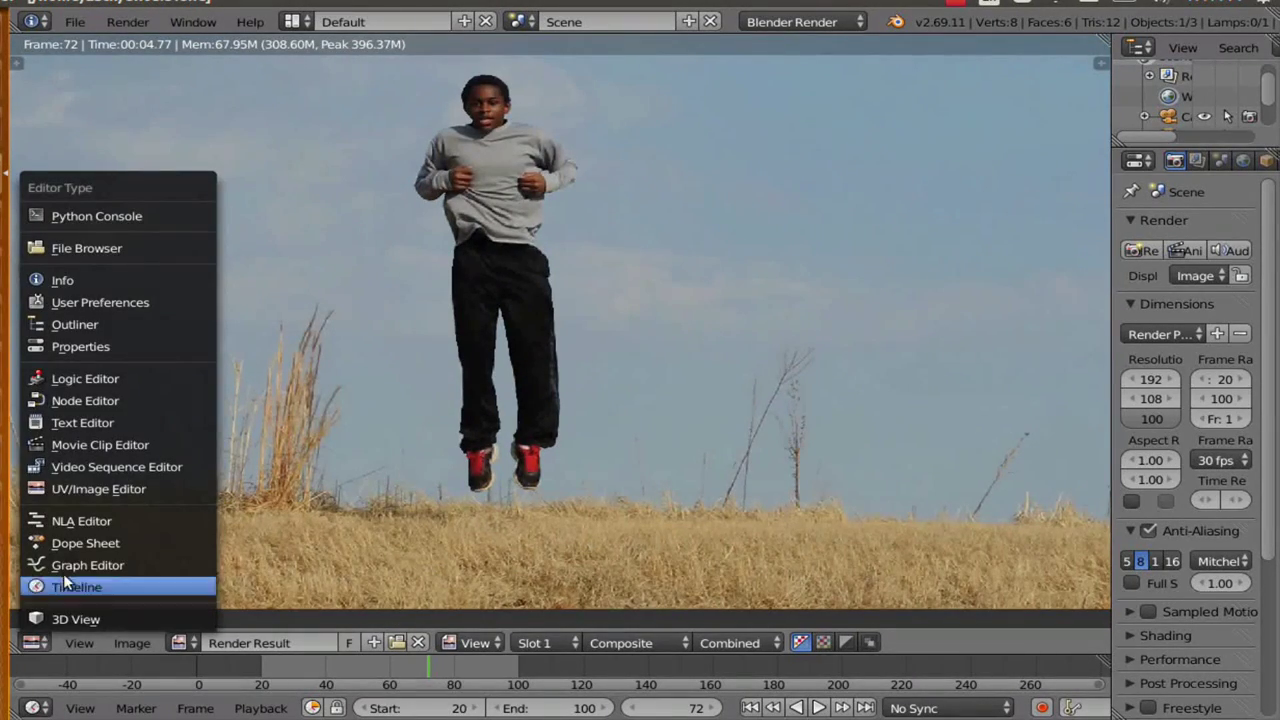
pyautogui.click(80, 398)
pyautogui.scroll(-1, 305, 366)
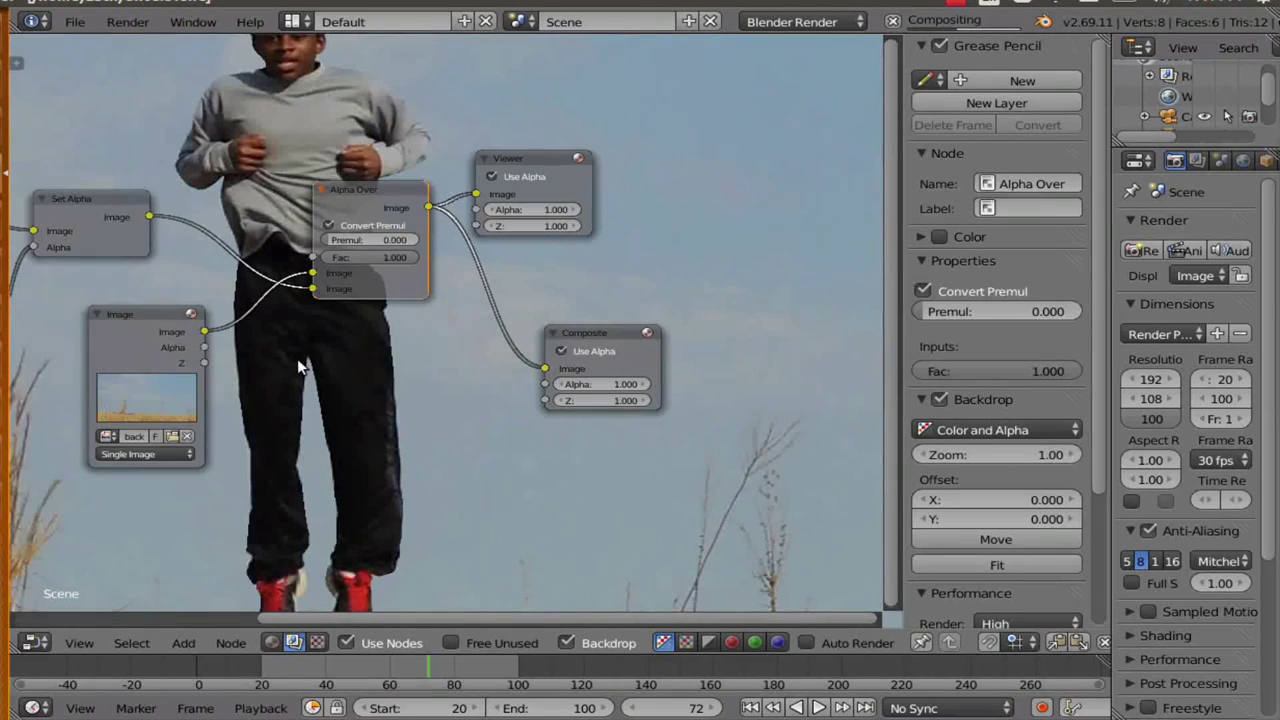
pyautogui.scroll(-2, 298, 359)
pyautogui.moveTo(298, 359); pyautogui.dragTo(470, 399, button='middle')
pyautogui.click(303, 285)
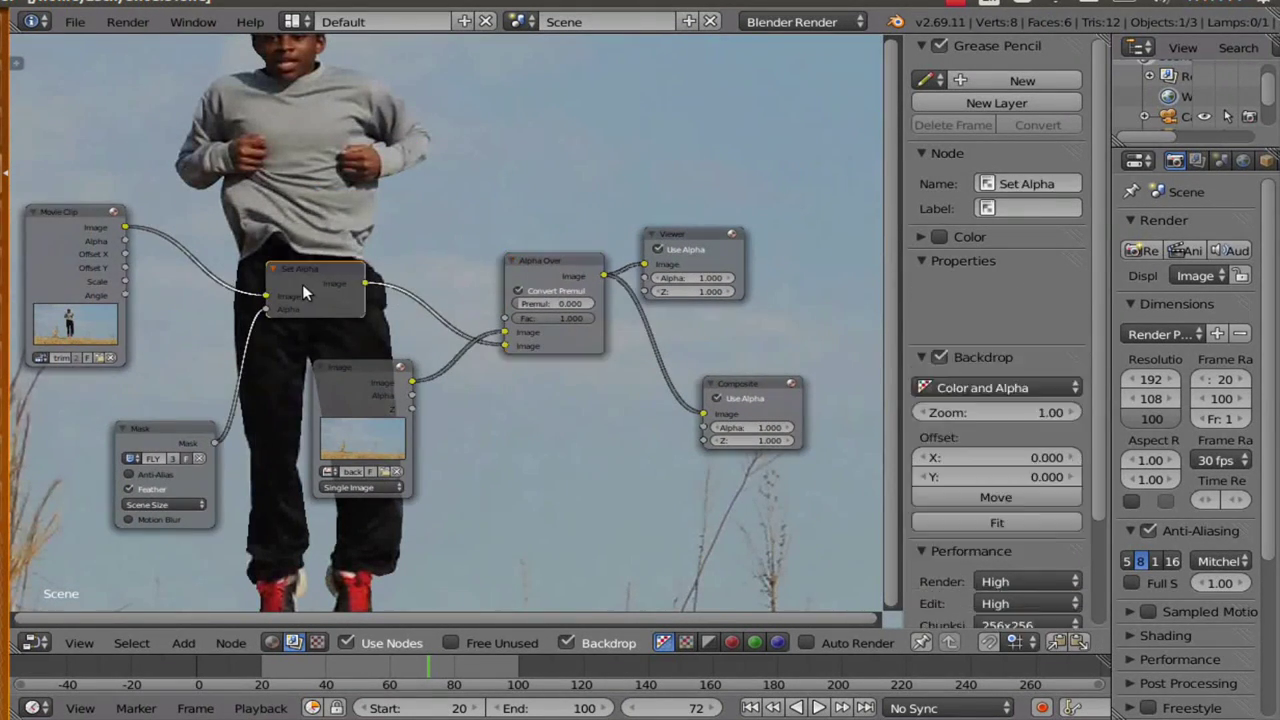
pyautogui.moveTo(303, 285); pyautogui.dragTo(205, 270)
pyautogui.click(159, 424)
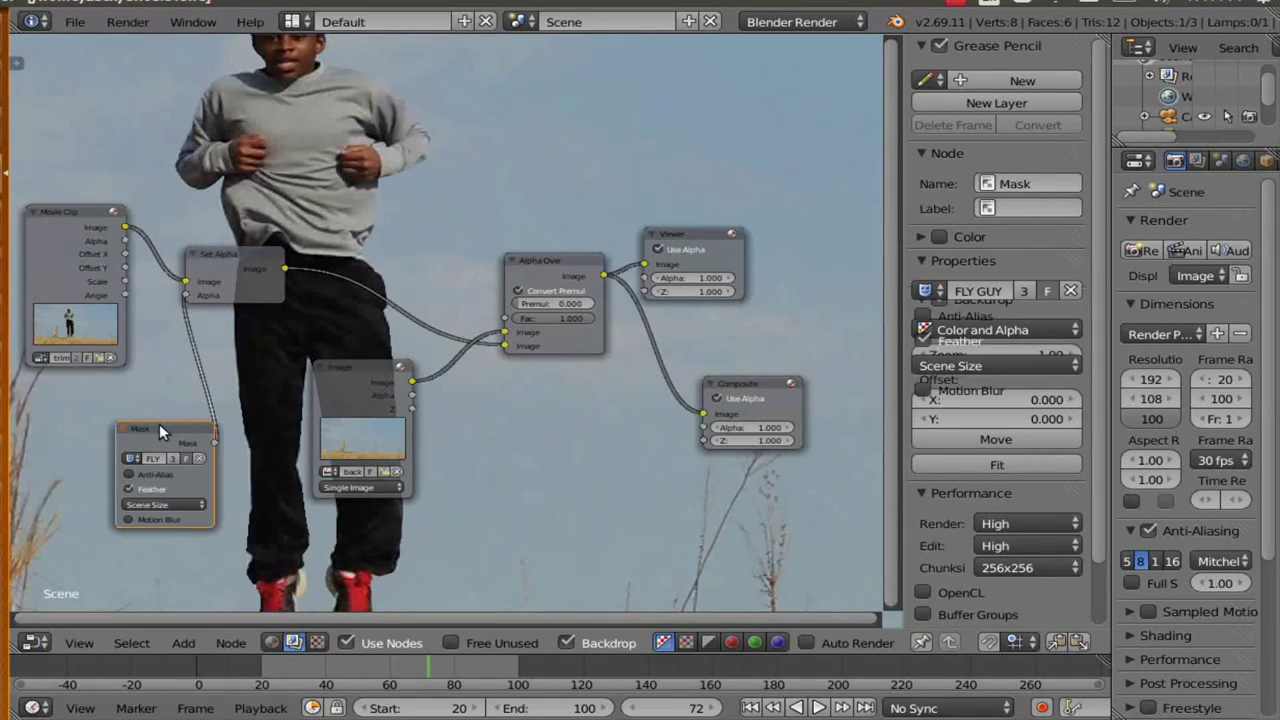
pyautogui.moveTo(159, 424); pyautogui.dragTo(61, 417)
# Insert a Blur filter node into the link between Set Alpha and Alpha Over, moving Set Alpha slightly away from it.
pyautogui.scroll(1, 299, 359)
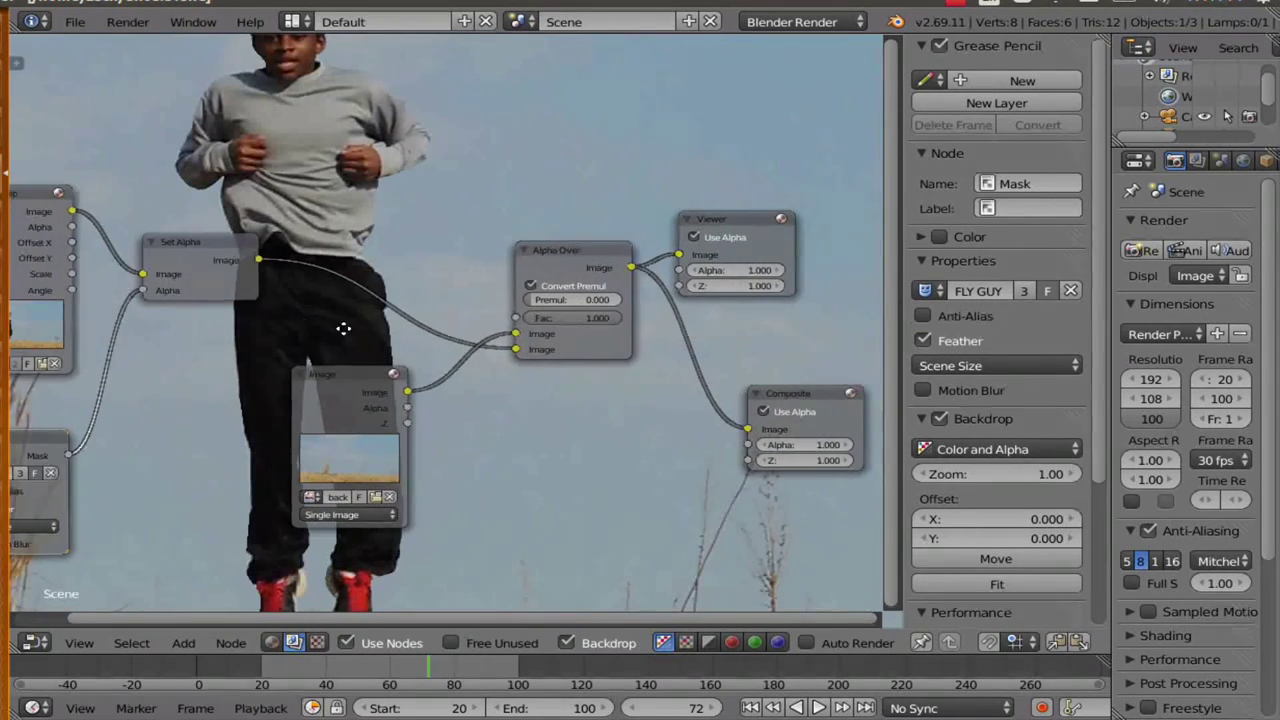
pyautogui.moveTo(343, 329); pyautogui.dragTo(405, 327, button='middle')
pyautogui.hotkey('shift', 'a')
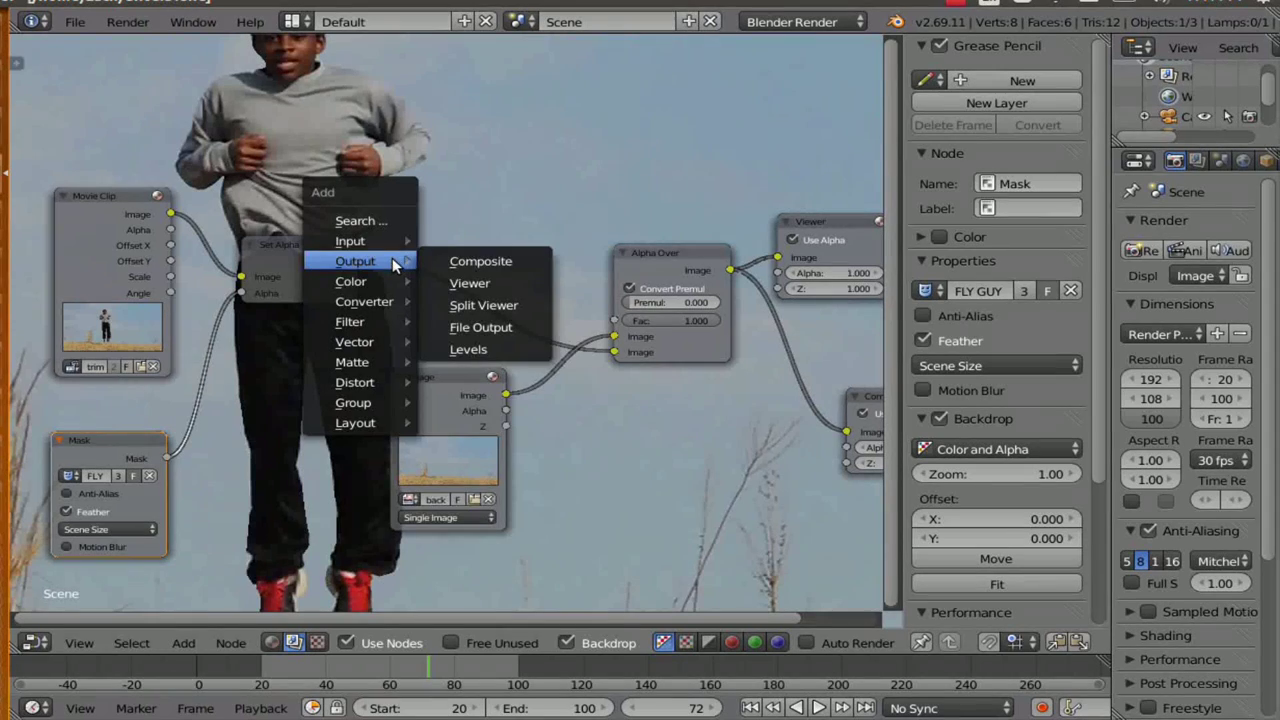
pyautogui.moveTo(380, 285)
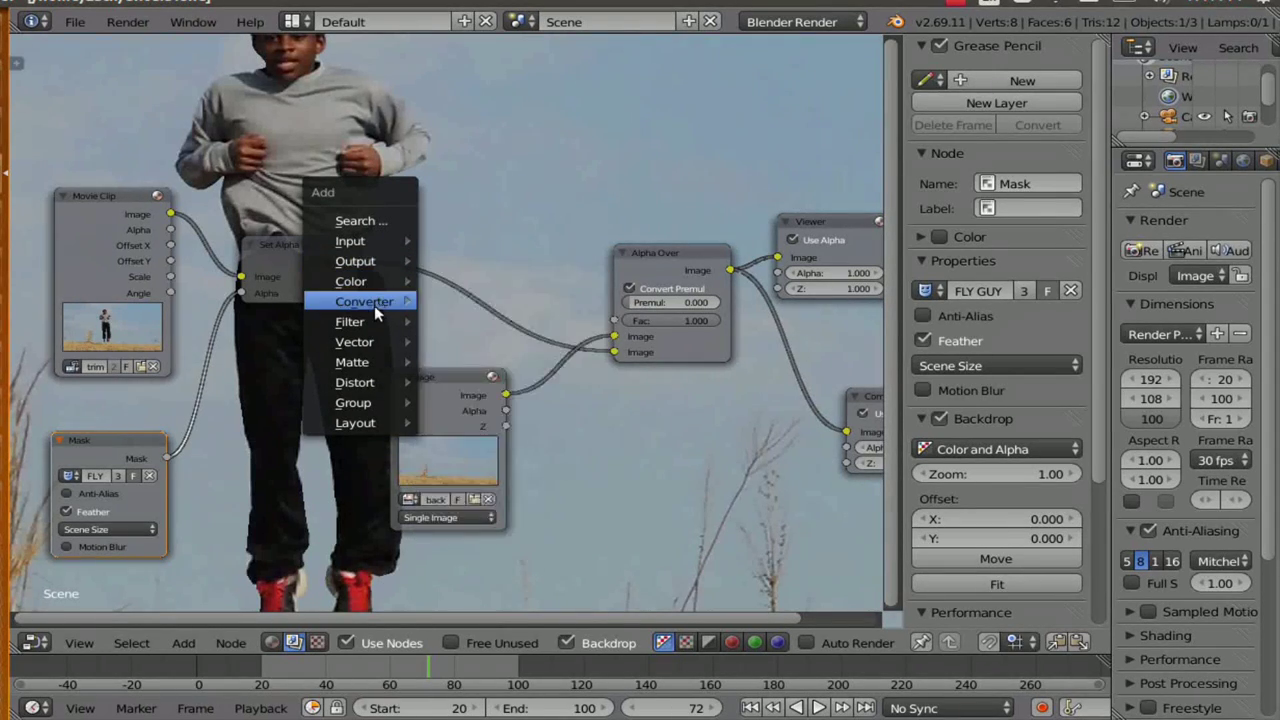
pyautogui.moveTo(374, 320)
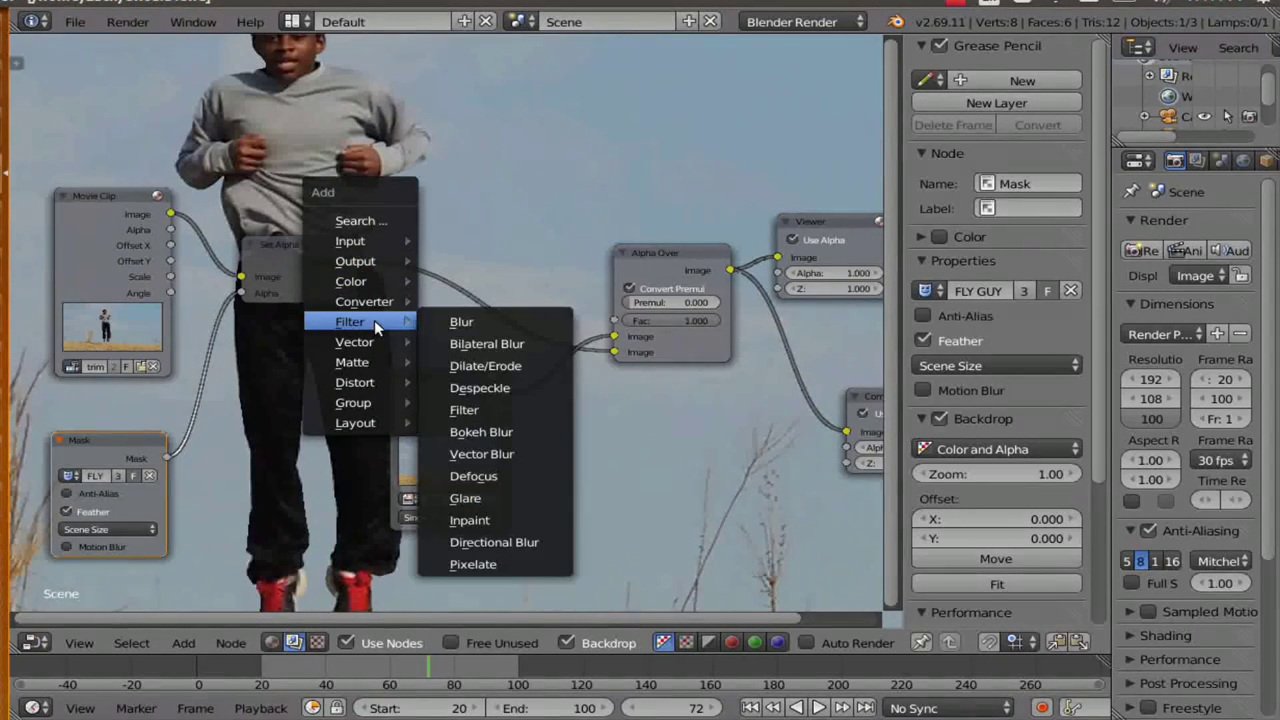
pyautogui.click(456, 322)
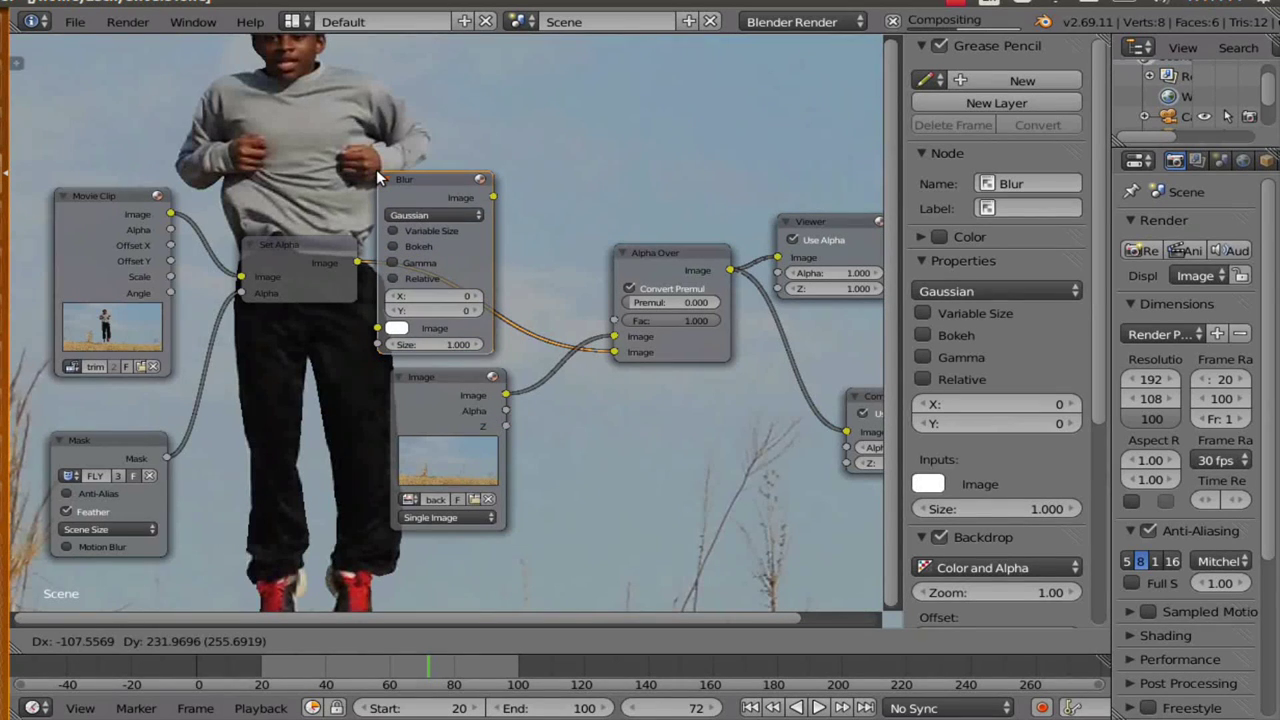
pyautogui.click(377, 172)
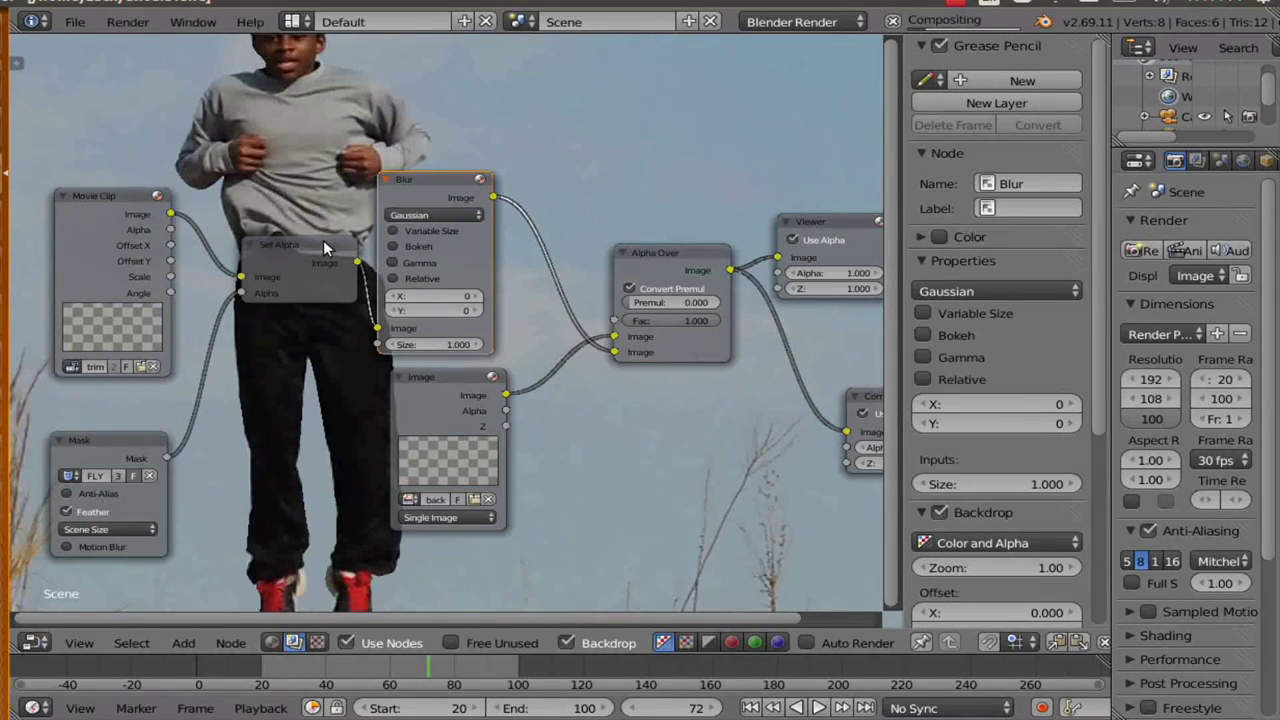
pyautogui.moveTo(298, 246); pyautogui.dragTo(268, 254)
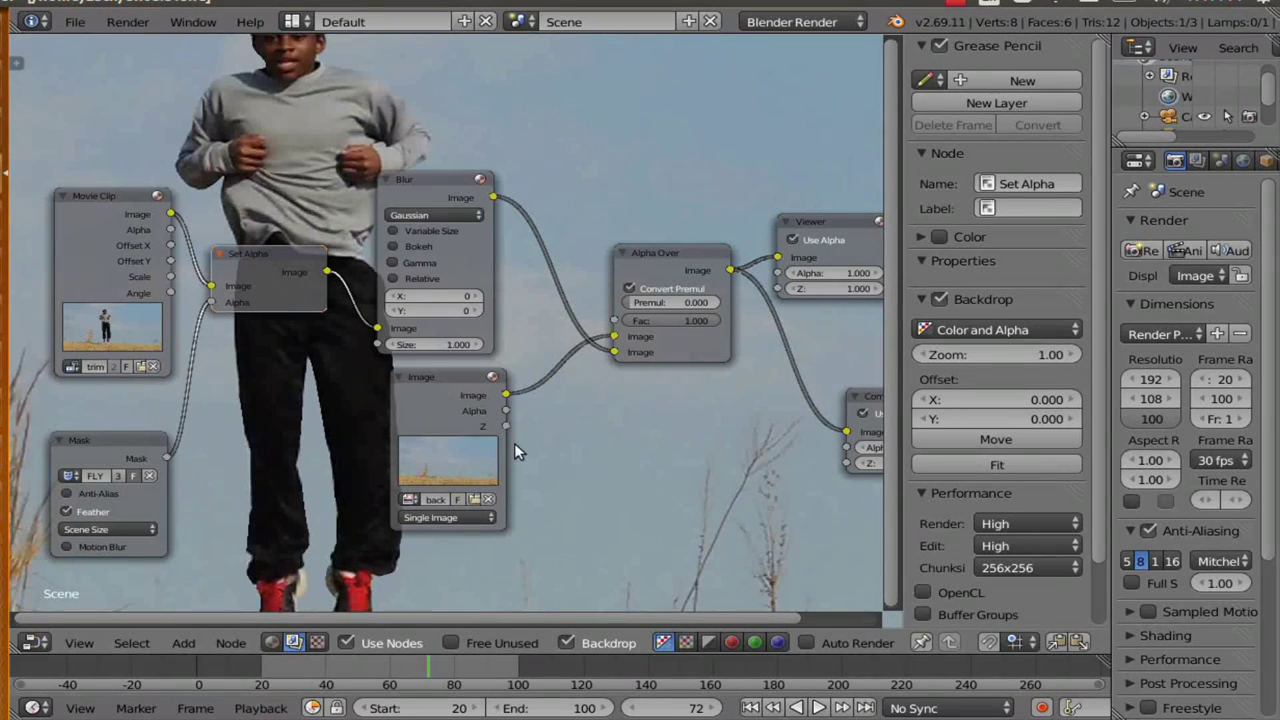
# Keyframe the Blur node's Y size at 0 on frame 70 and at 20 on frame 71.
pyautogui.click(635, 708)
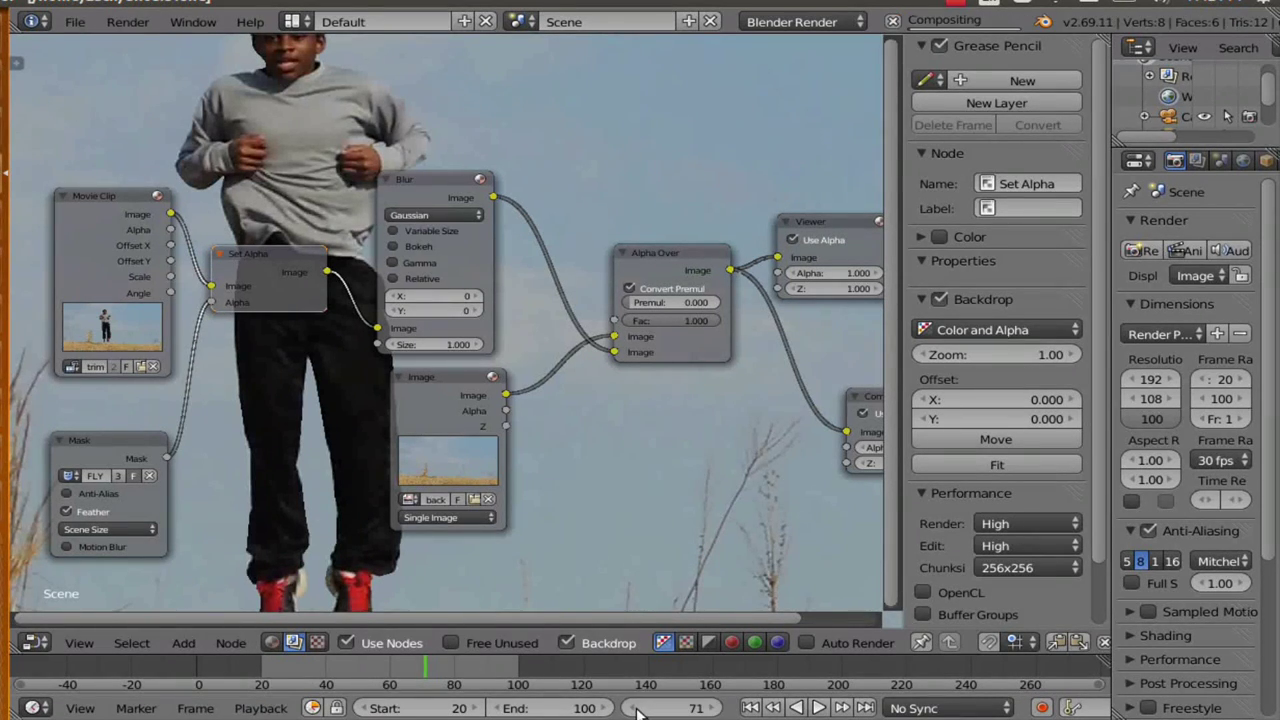
pyautogui.click(635, 708)
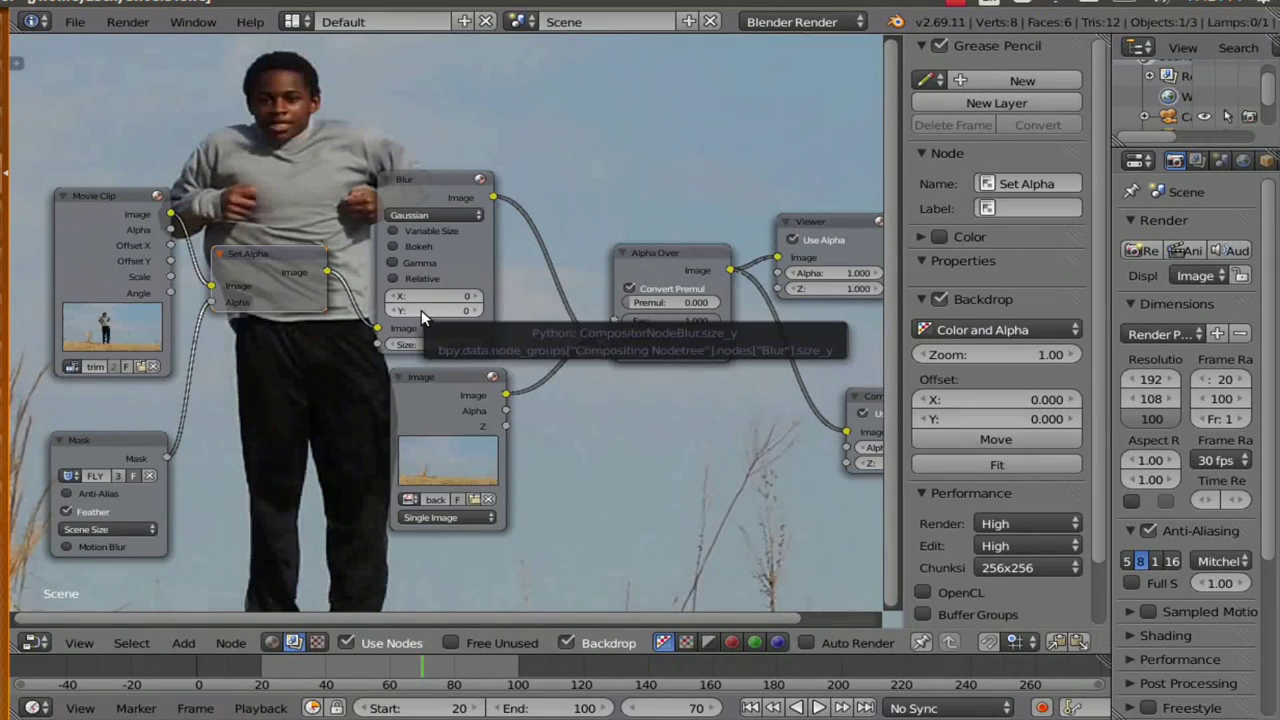
pyautogui.press('i')
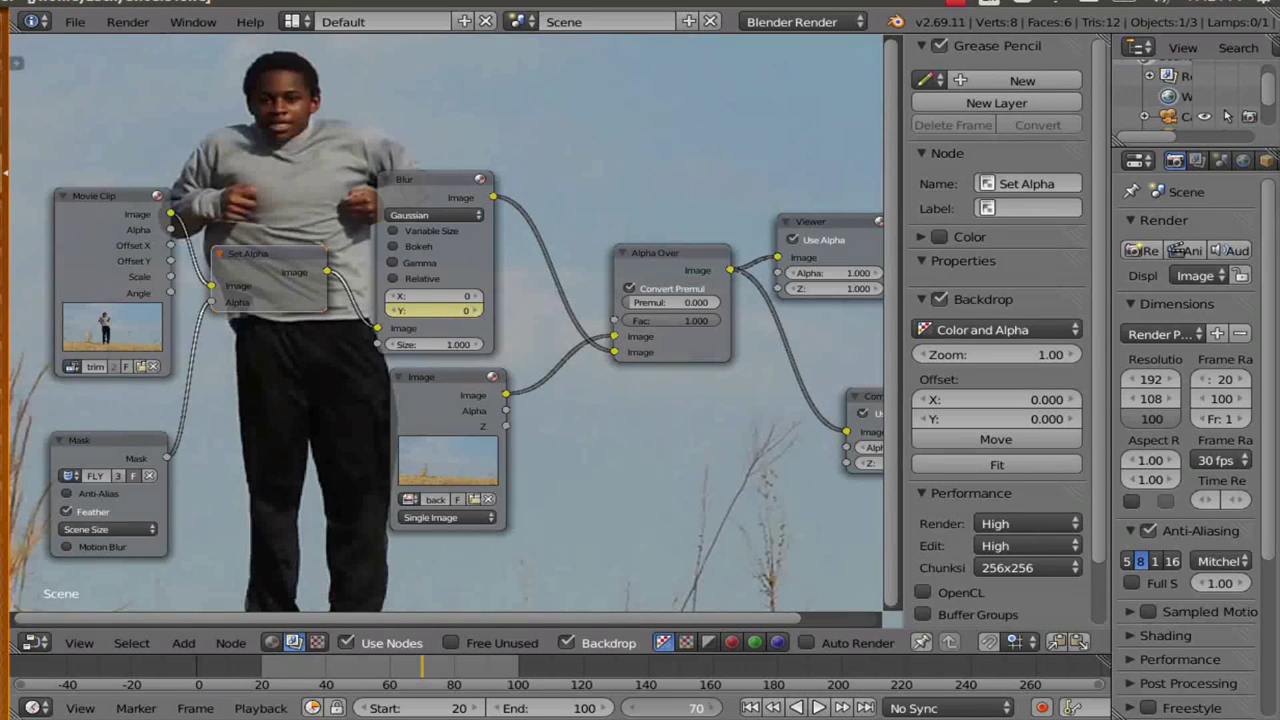
pyautogui.press('Right')
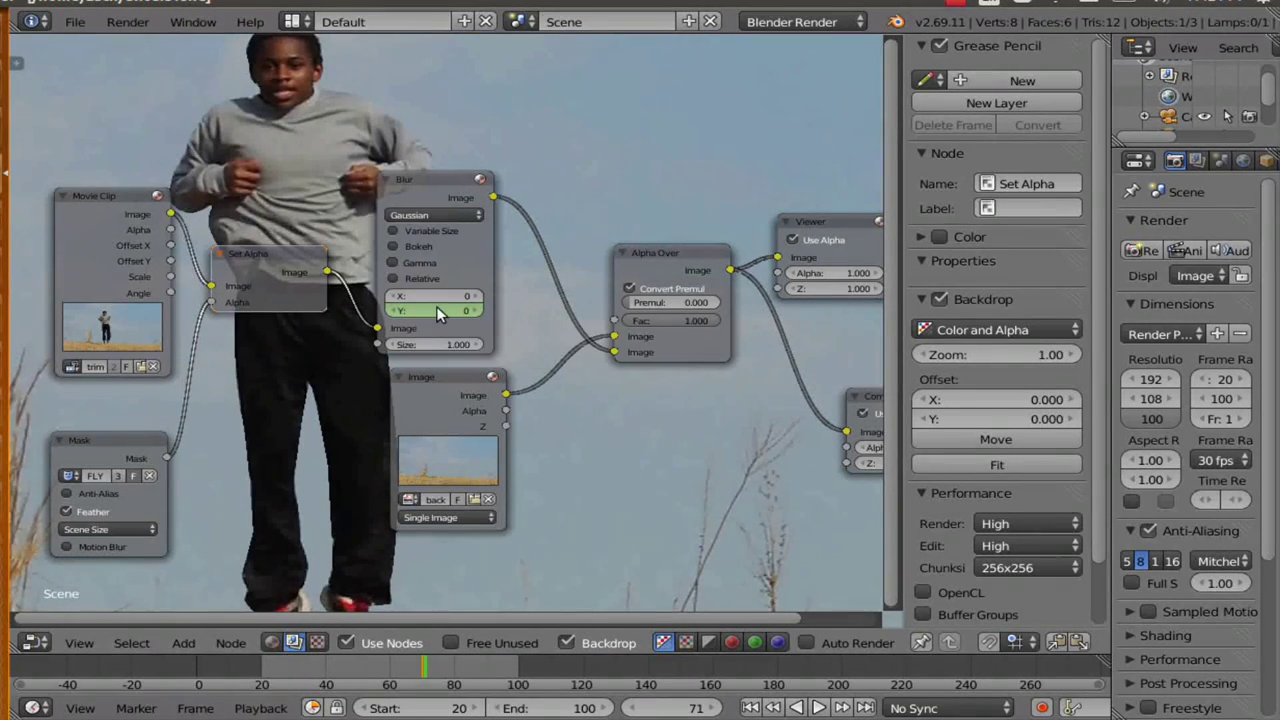
pyautogui.click(436, 306)
pyautogui.press('Return')
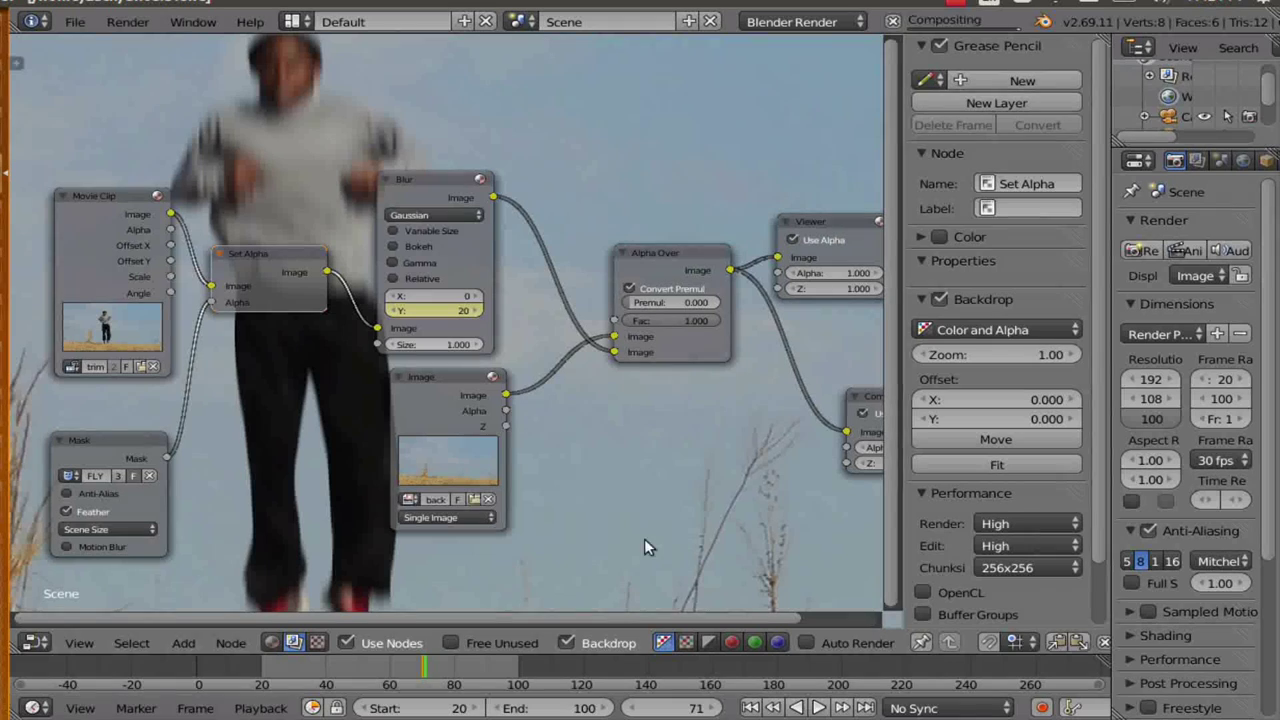
# Step through frames 70 to 73 to examine the vertical blur on the man, ending on frame 71.
pyautogui.click(634, 708)
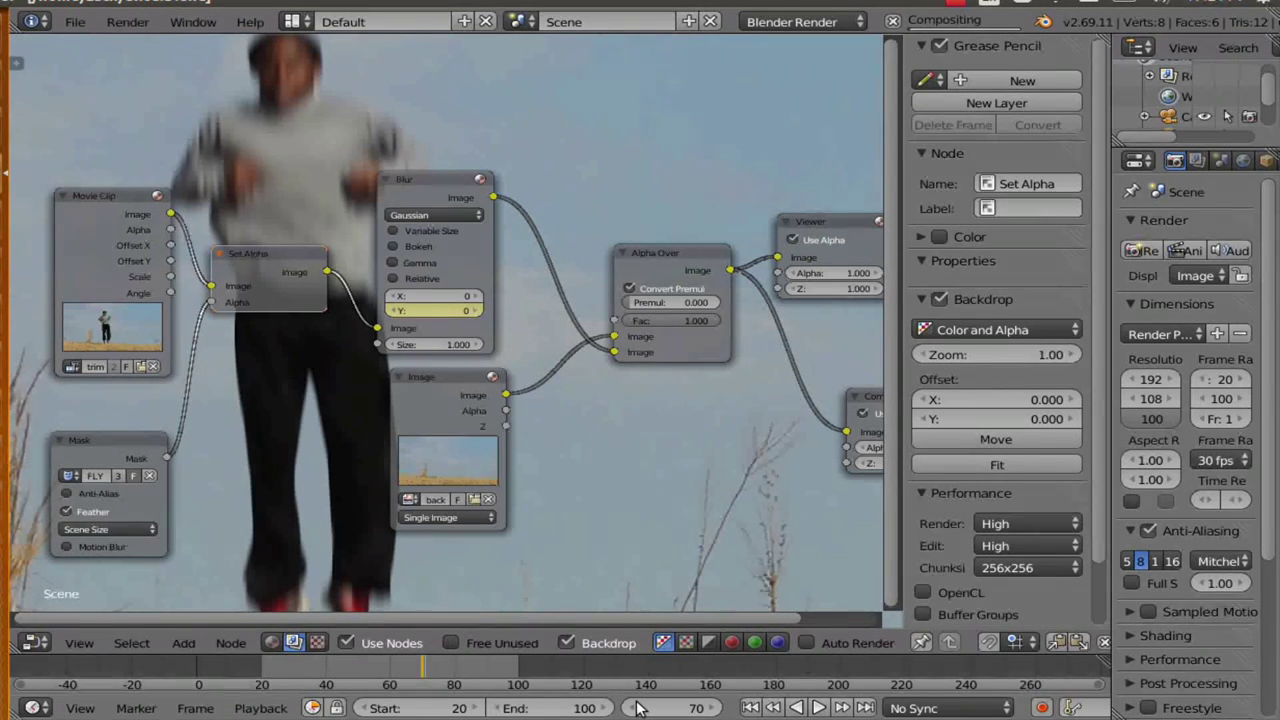
pyautogui.click(710, 708)
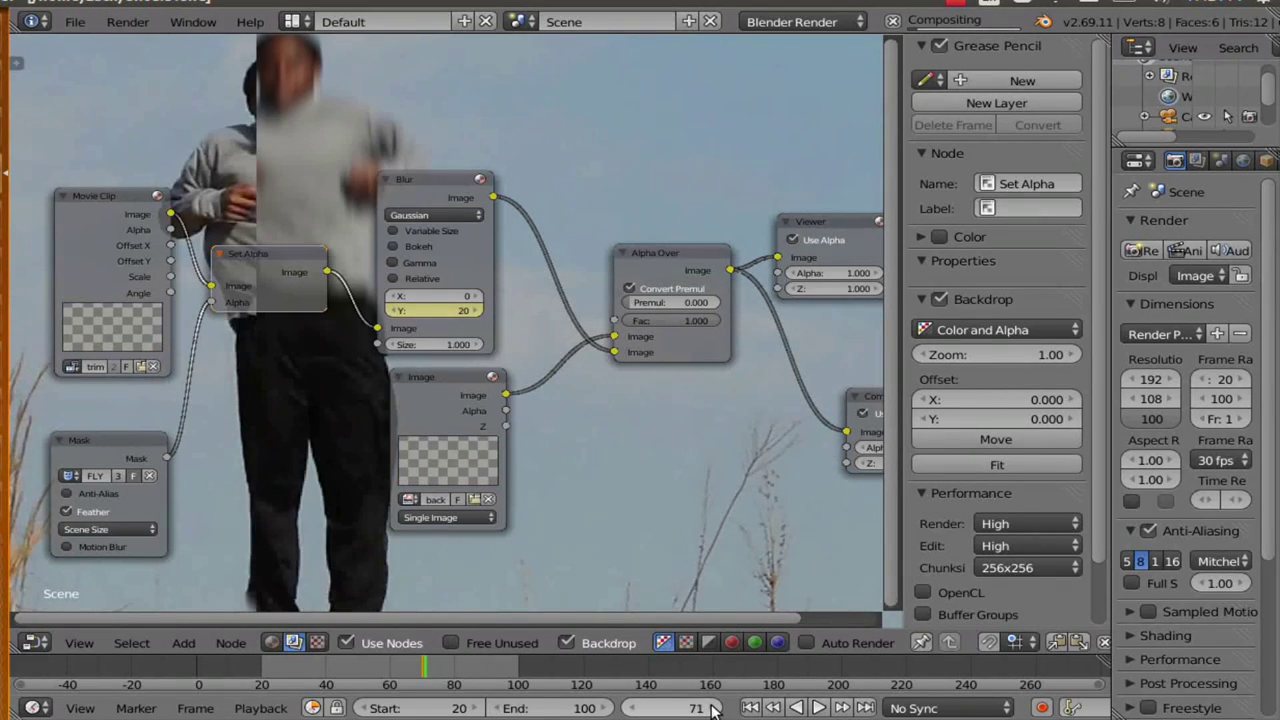
pyautogui.click(711, 708)
pyautogui.click(711, 708)
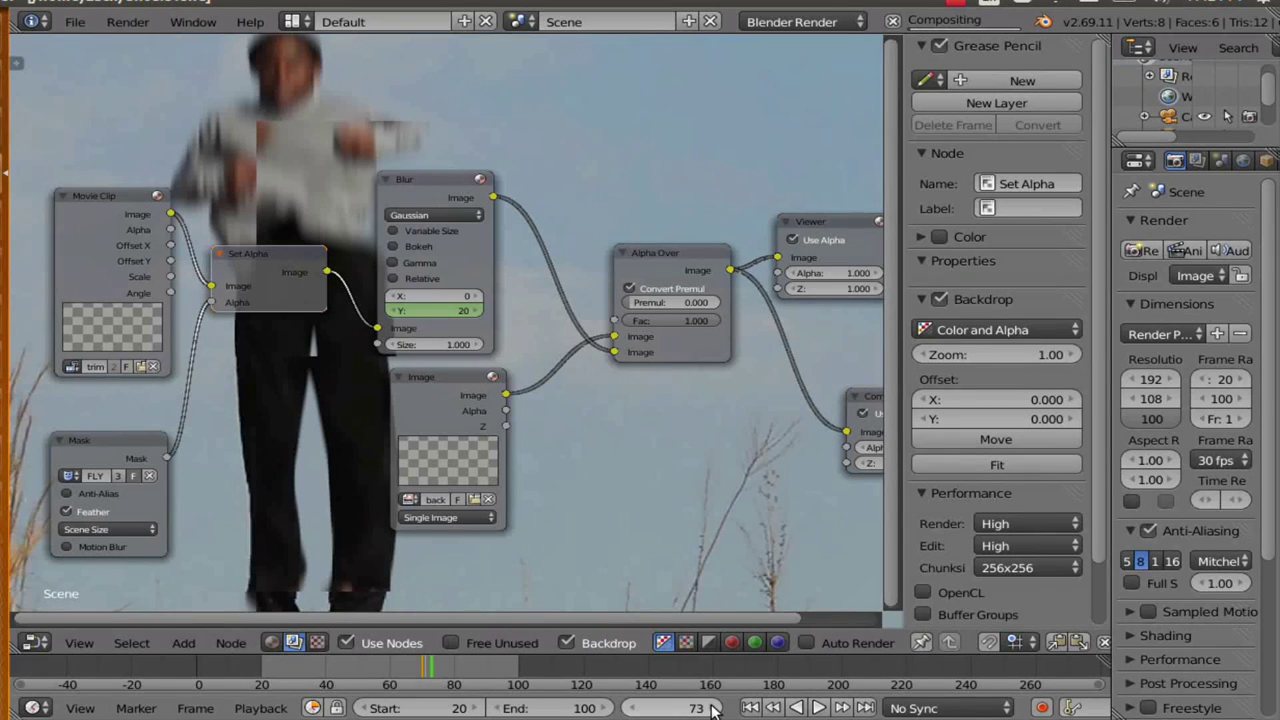
pyautogui.click(634, 708)
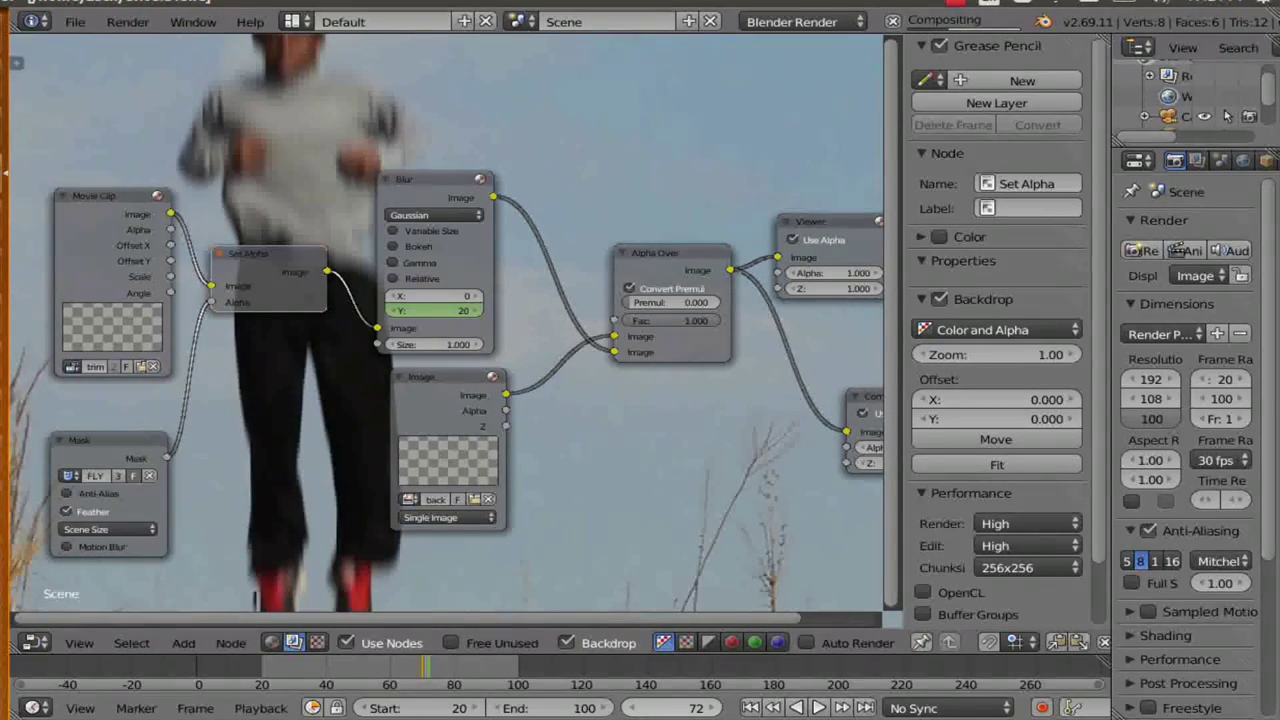
pyautogui.click(634, 708)
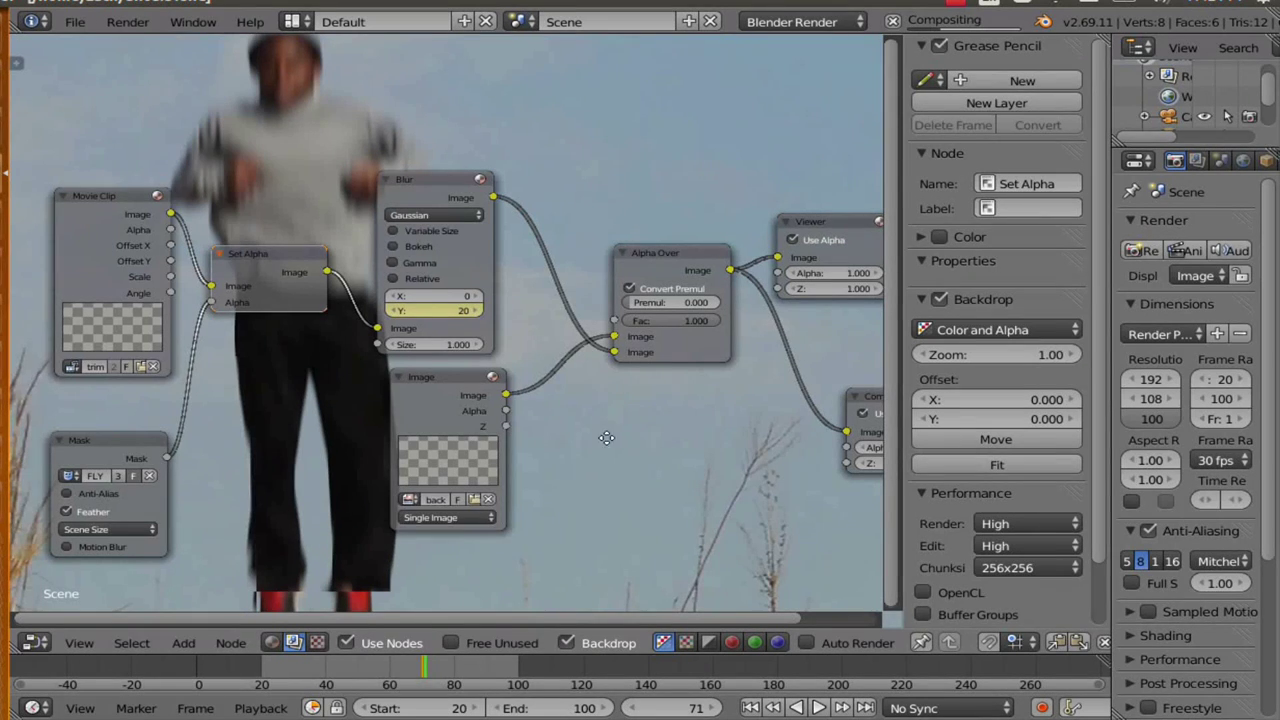
# Move the background Image node below and clear of the Blur node, lower Alpha Over, and shift Blur slightly toward Set Alpha.
pyautogui.moveTo(606, 437); pyautogui.dragTo(471, 374, button='middle')
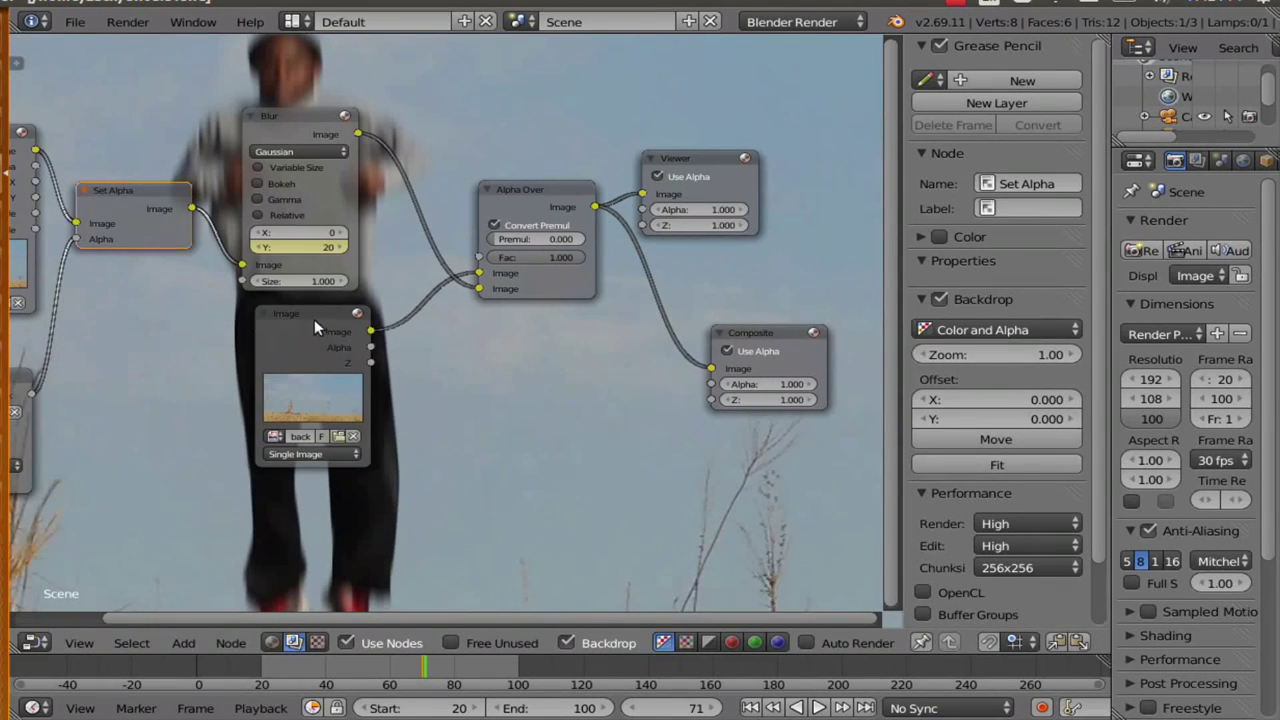
pyautogui.moveTo(314, 320); pyautogui.dragTo(229, 375)
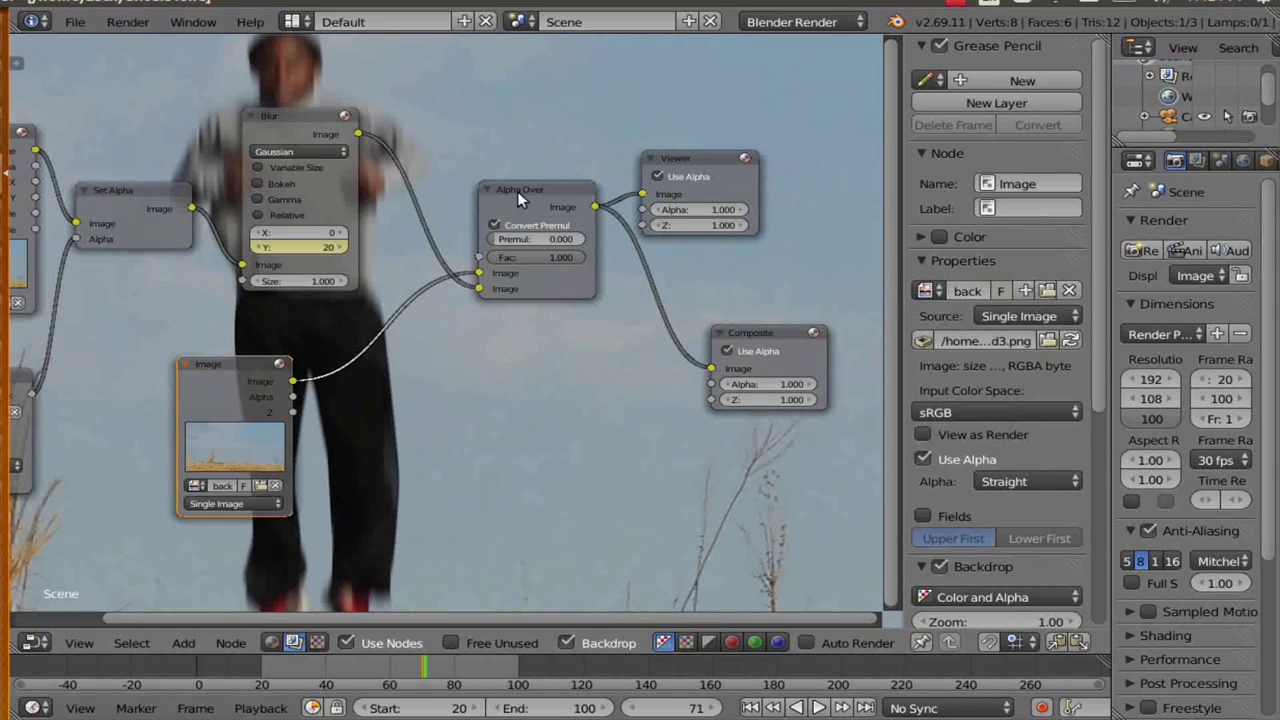
pyautogui.moveTo(517, 195); pyautogui.dragTo(548, 237)
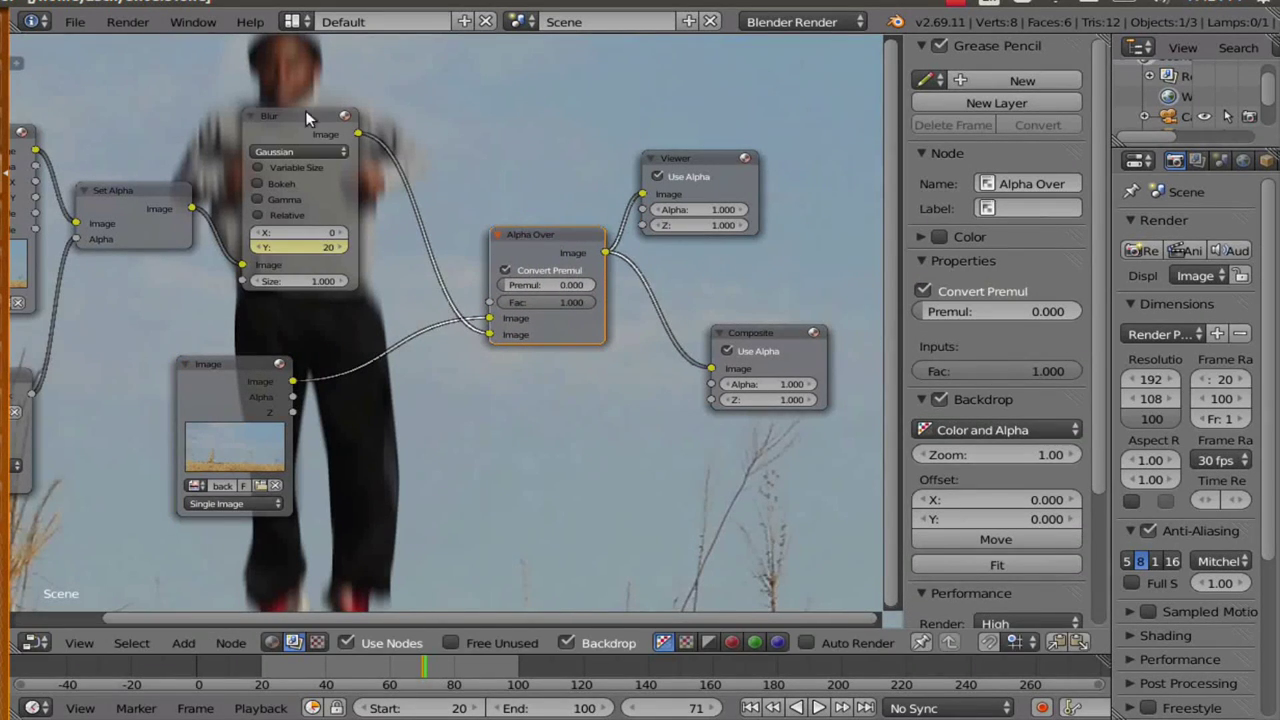
pyautogui.moveTo(306, 114); pyautogui.dragTo(278, 114)
# Move the Movie Clip, Mask, Set Alpha and Blur nodes farther from Alpha Over to open space between Blur and Alpha Over.
pyautogui.click(114, 192)
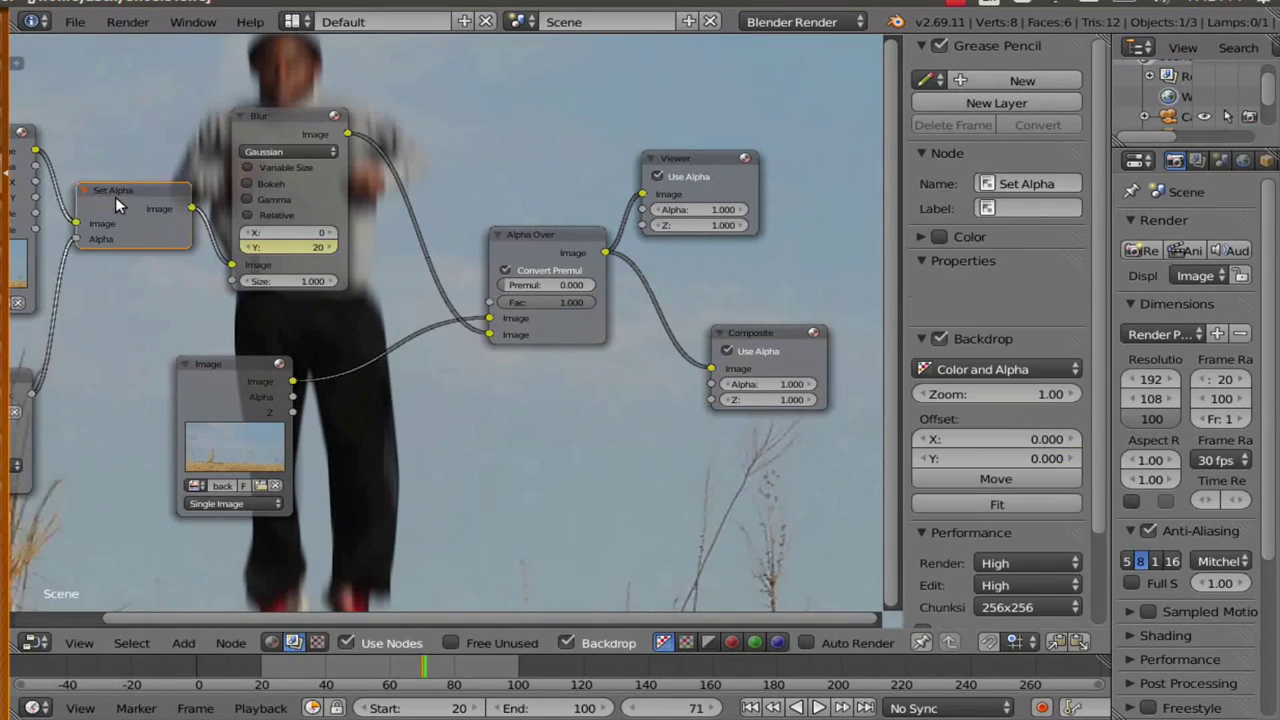
pyautogui.keyDown('ctrl'); pyautogui.moveTo(114, 199); pyautogui.dragTo(382, 321, button='middle'); pyautogui.keyUp('ctrl')
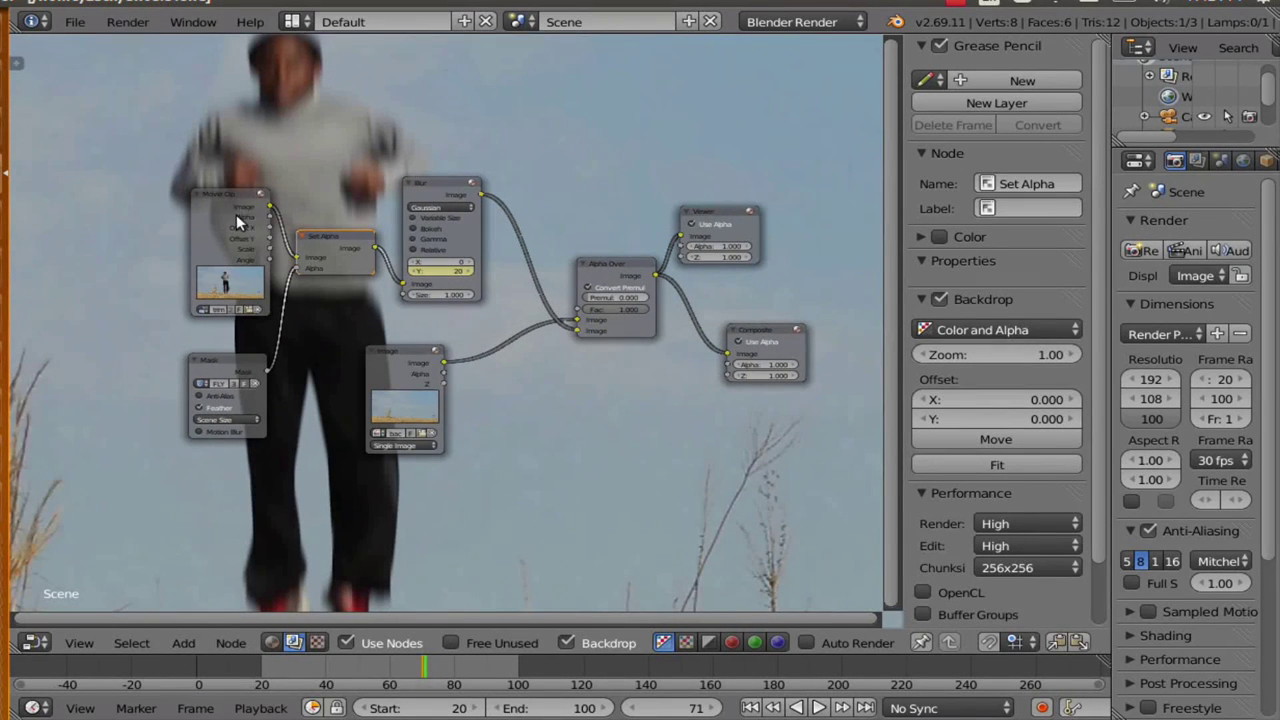
pyautogui.moveTo(201, 197); pyautogui.dragTo(160, 189)
pyautogui.moveTo(220, 356); pyautogui.dragTo(145, 350)
pyautogui.moveTo(333, 237); pyautogui.dragTo(298, 238)
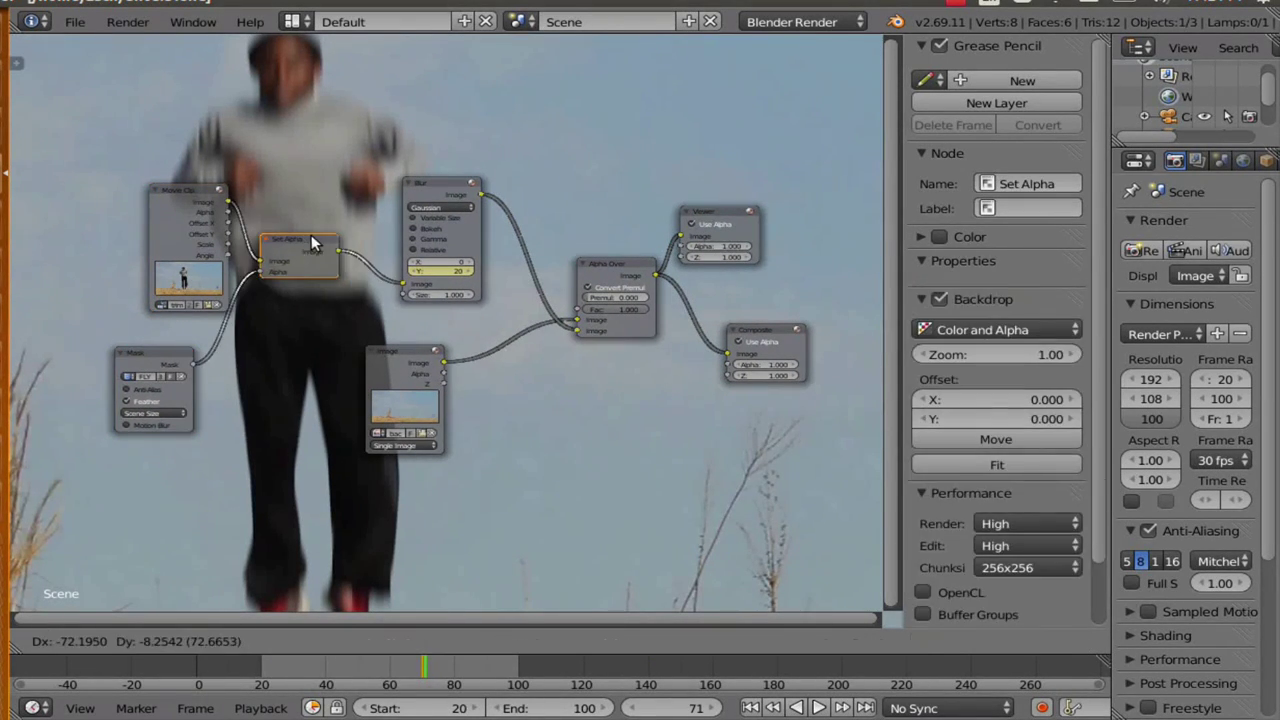
pyautogui.press('g')
pyautogui.click(412, 183)
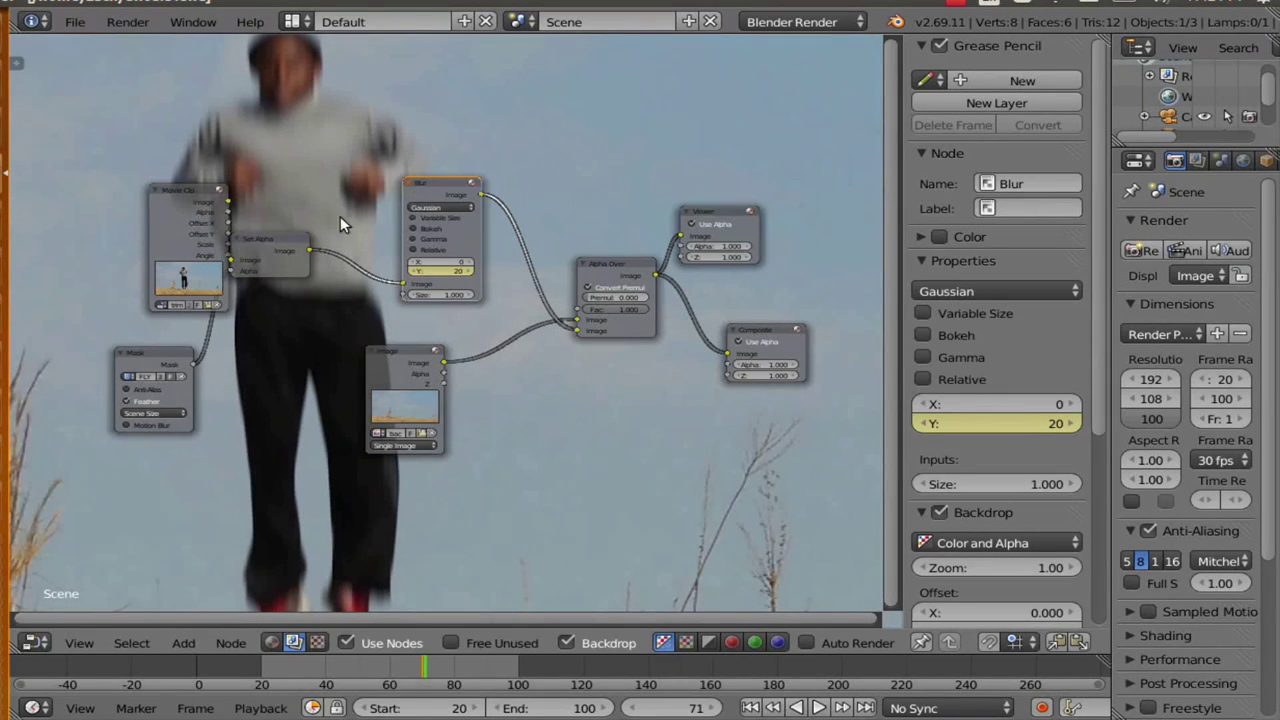
pyautogui.moveTo(283, 250); pyautogui.dragTo(311, 252)
pyautogui.click(414, 183)
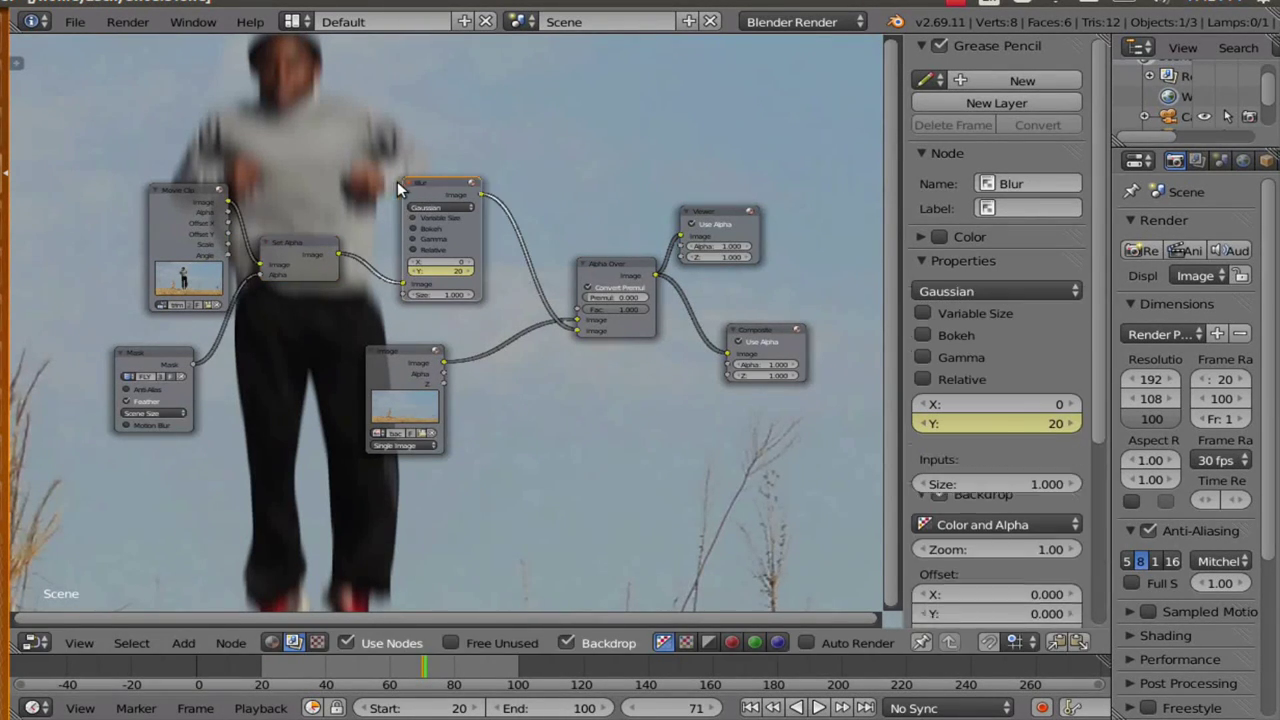
pyautogui.moveTo(414, 183); pyautogui.dragTo(384, 179)
pyautogui.moveTo(476, 261); pyautogui.dragTo(406, 247, button='middle')
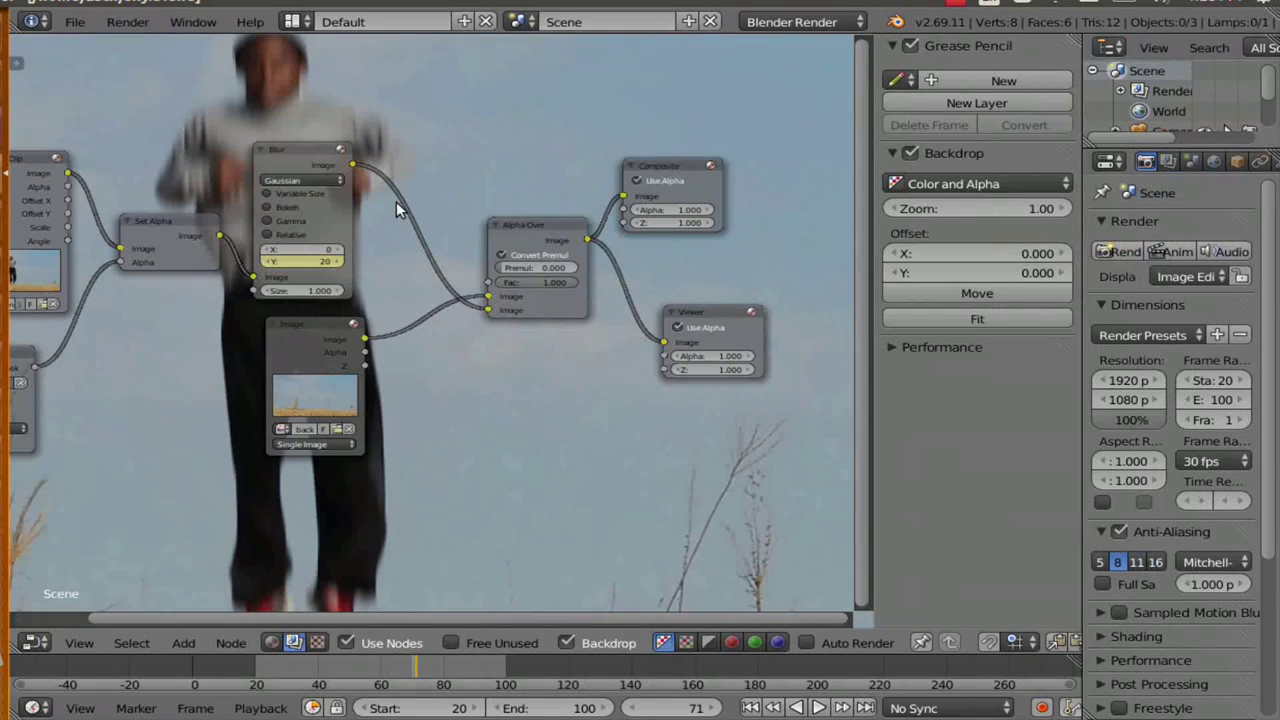
# Insert a Transform distort node into the link between Blur and Alpha Over.
pyautogui.hotkey('shift', 'a')
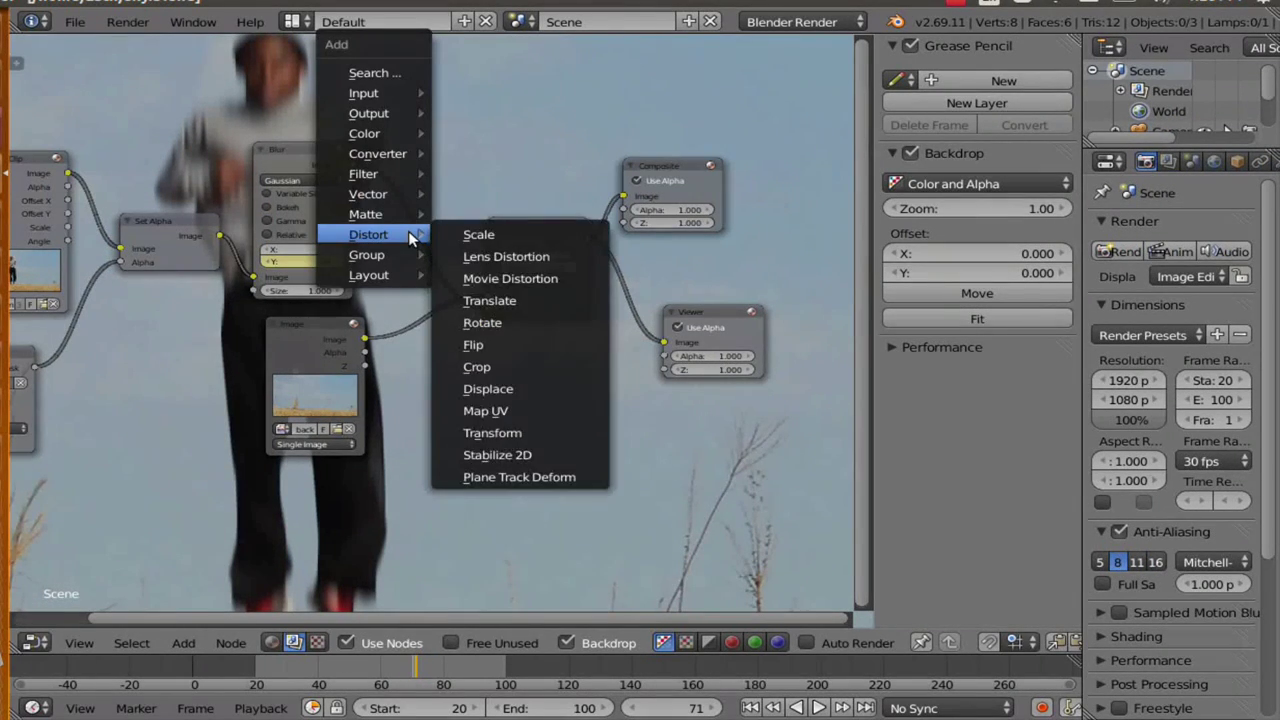
pyautogui.moveTo(406, 221)
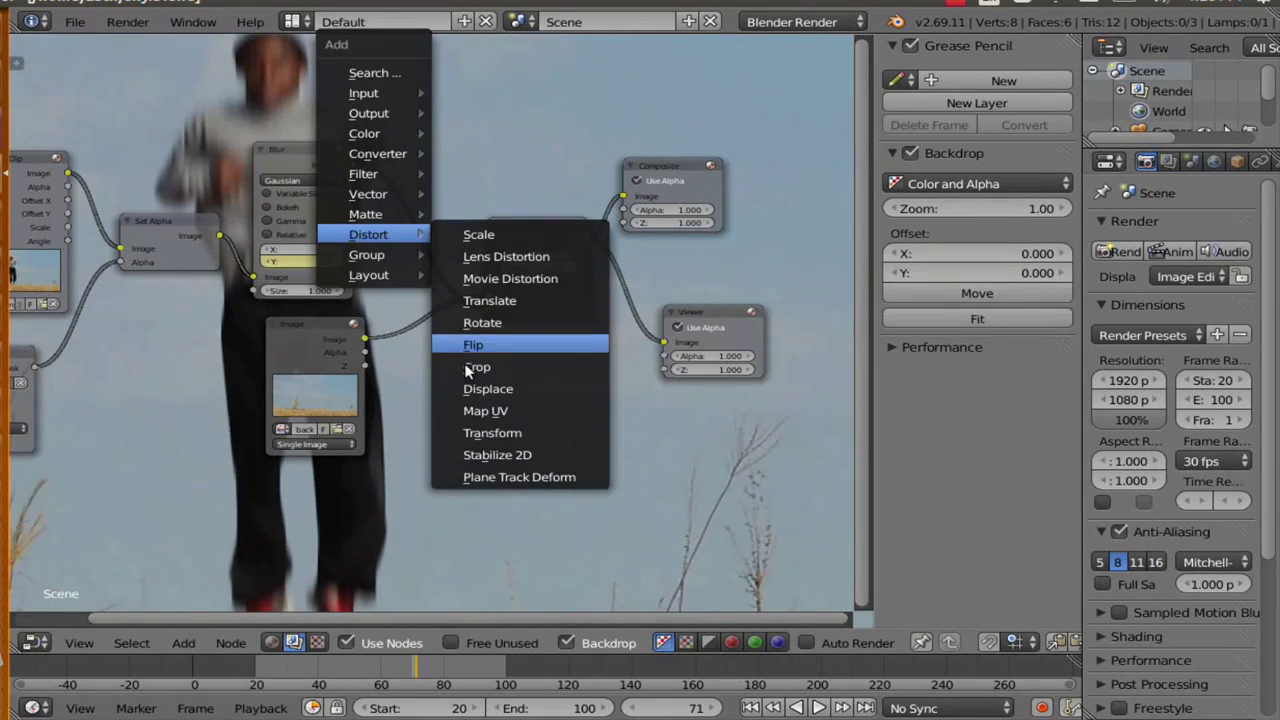
pyautogui.click(477, 433)
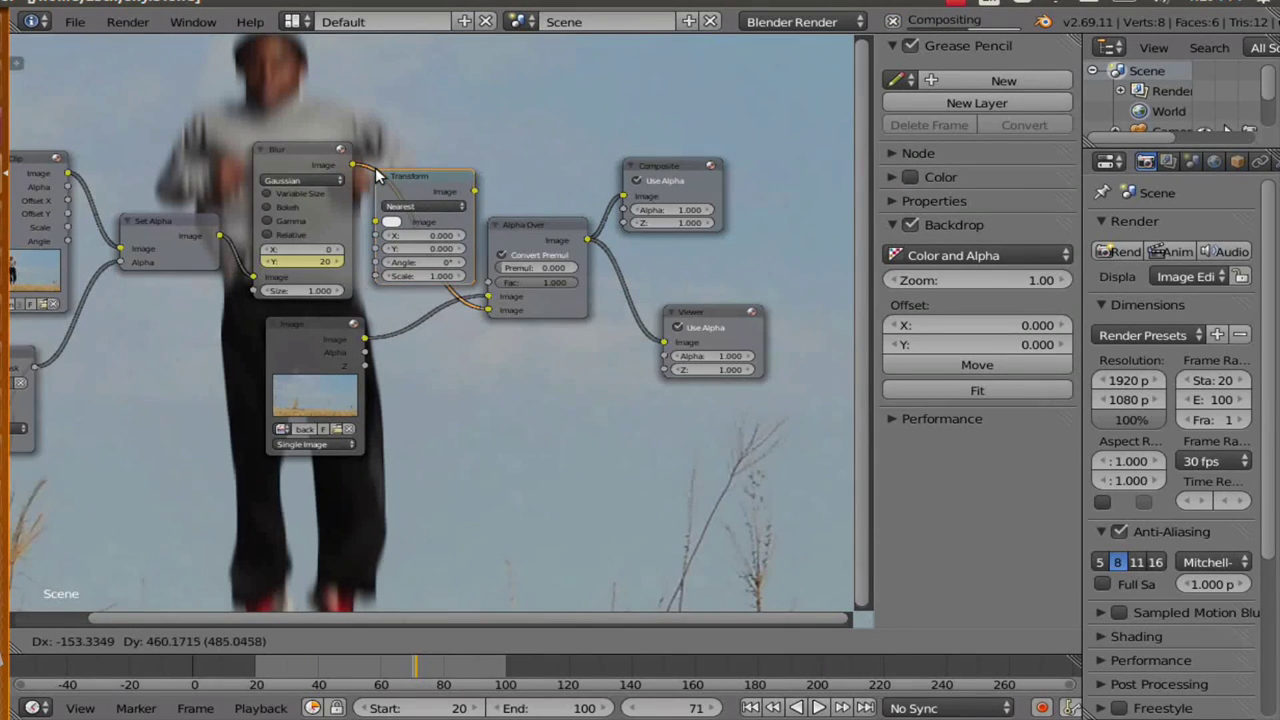
pyautogui.click(378, 176)
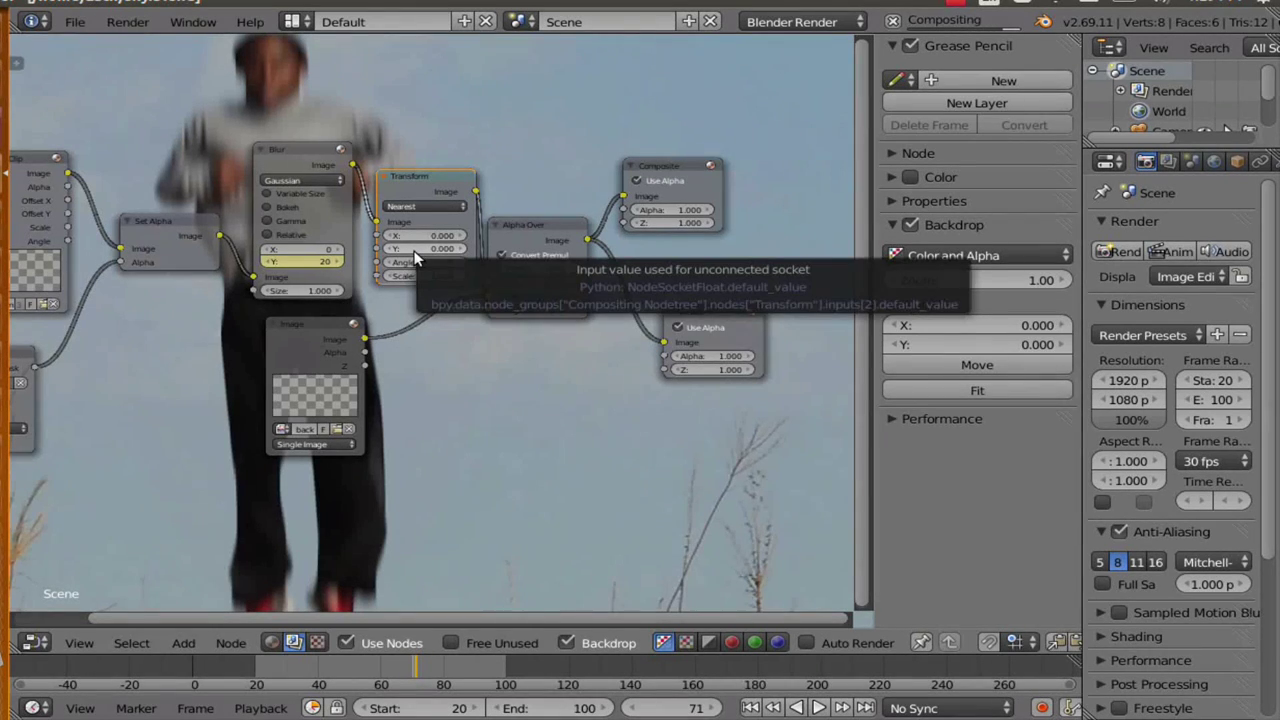
# Try a Y offset of 100 on the Transform node, and reset it to 0.
pyautogui.moveTo(414, 250); pyautogui.dragTo(423, 250)
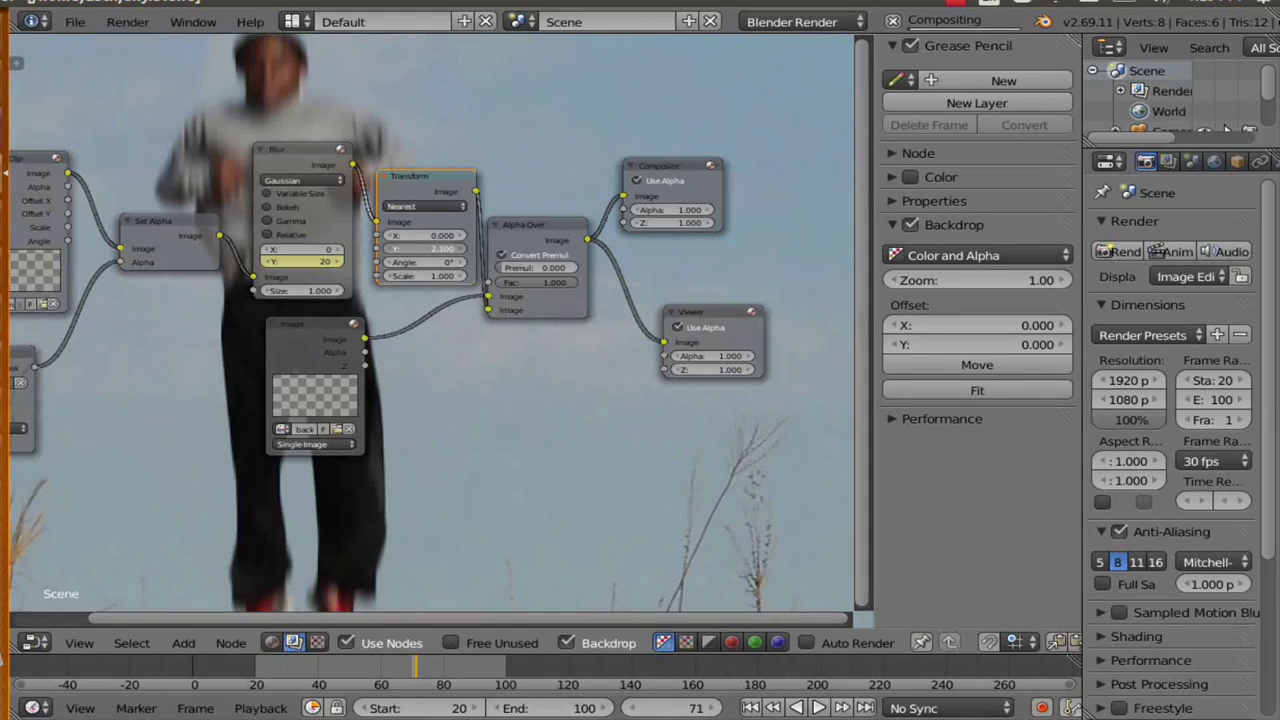
pyautogui.moveTo(405, 250); pyautogui.dragTo(405, 250)
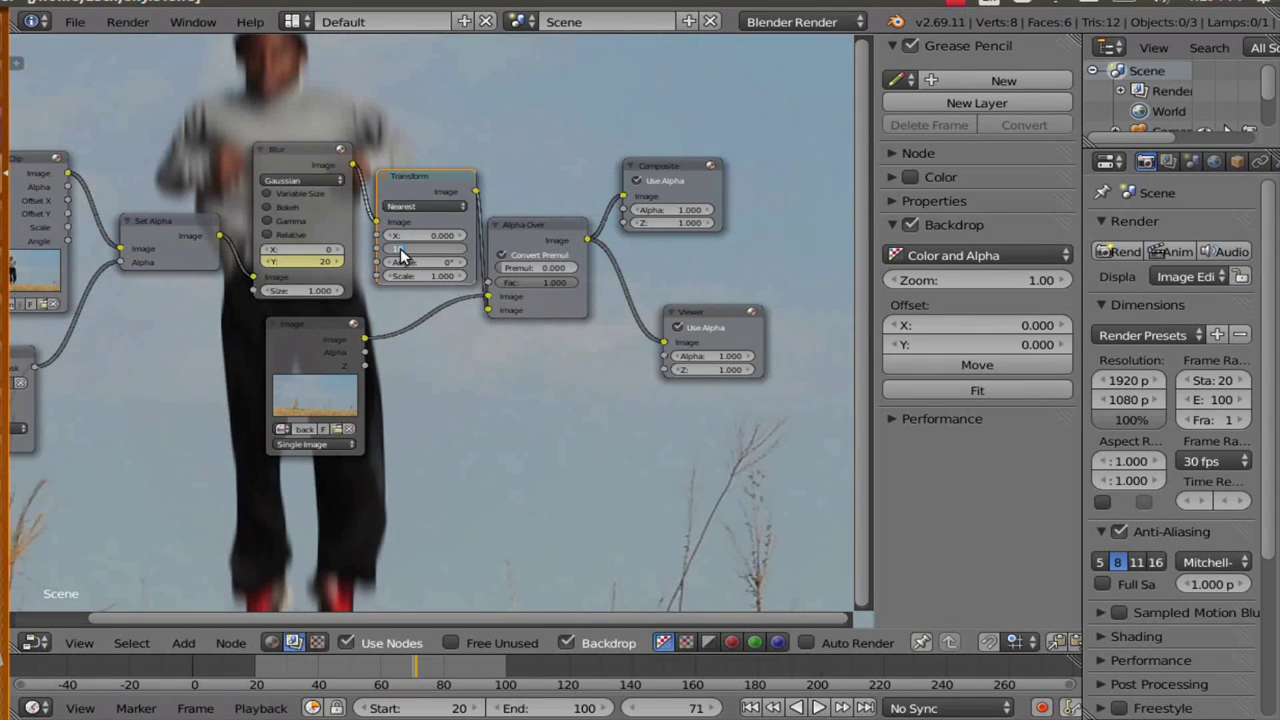
pyautogui.press('Return')
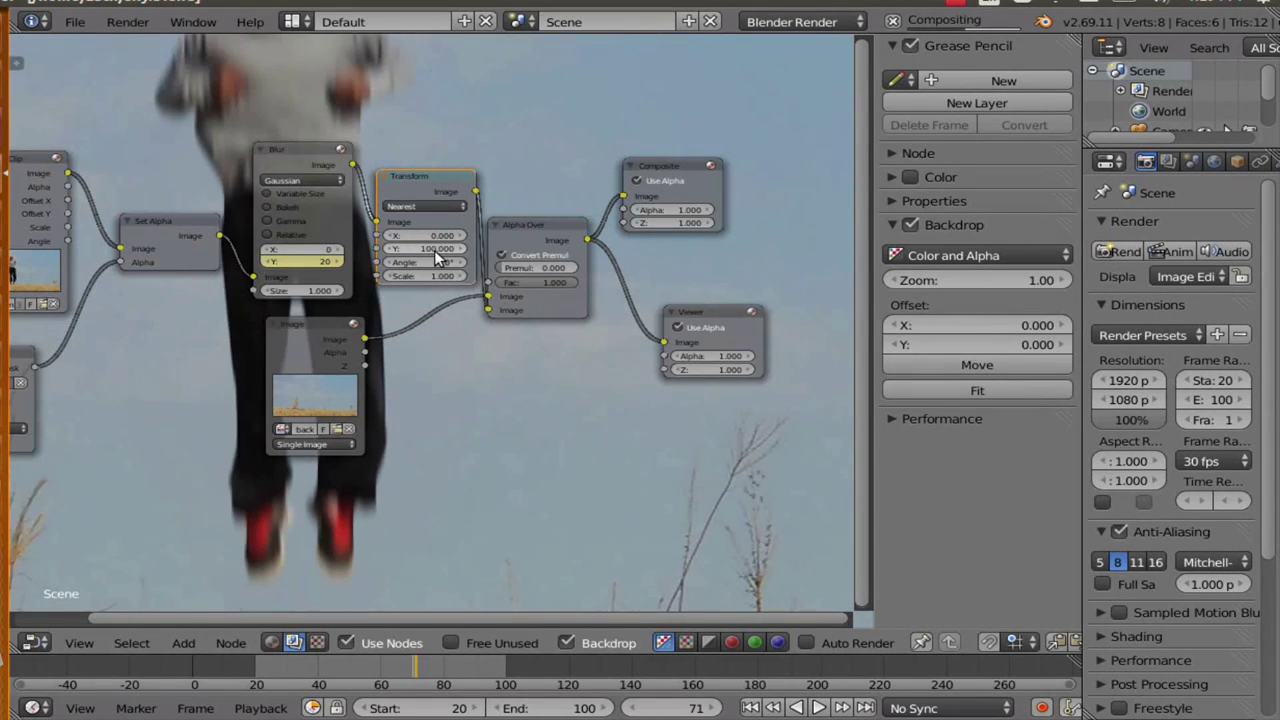
pyautogui.press('BackSpace')
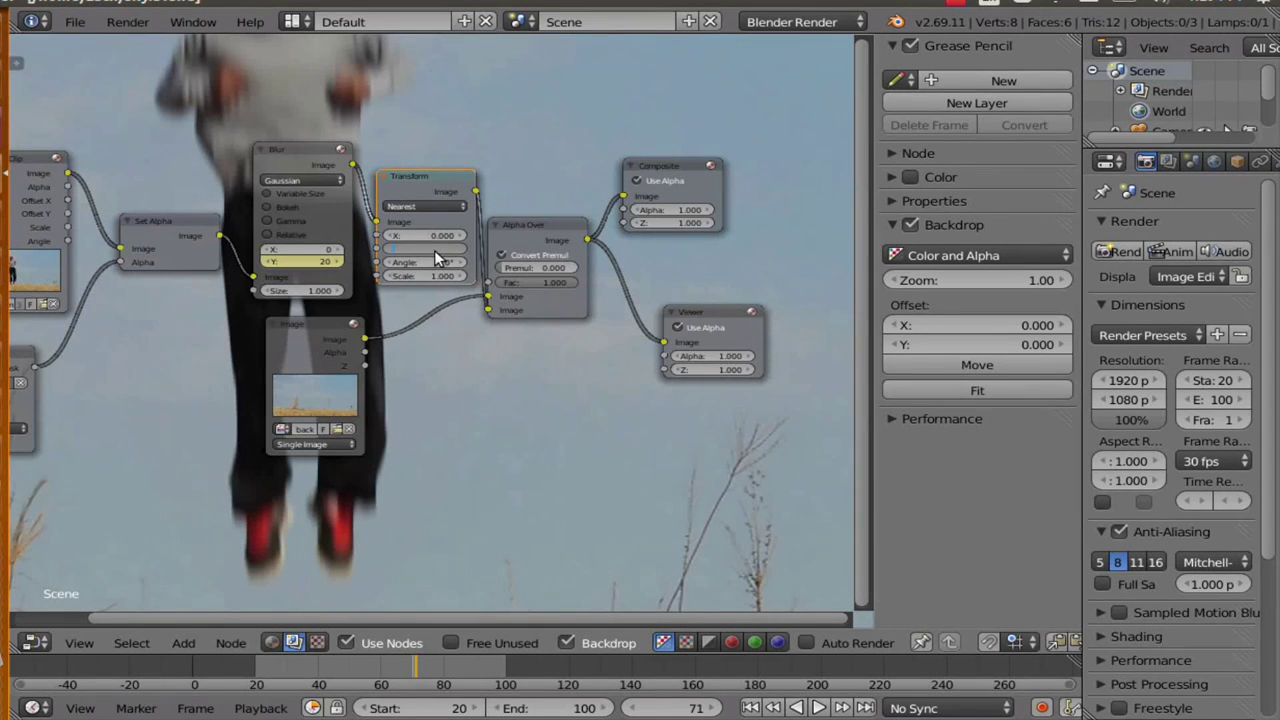
pyautogui.write('0')
pyautogui.press('Return')
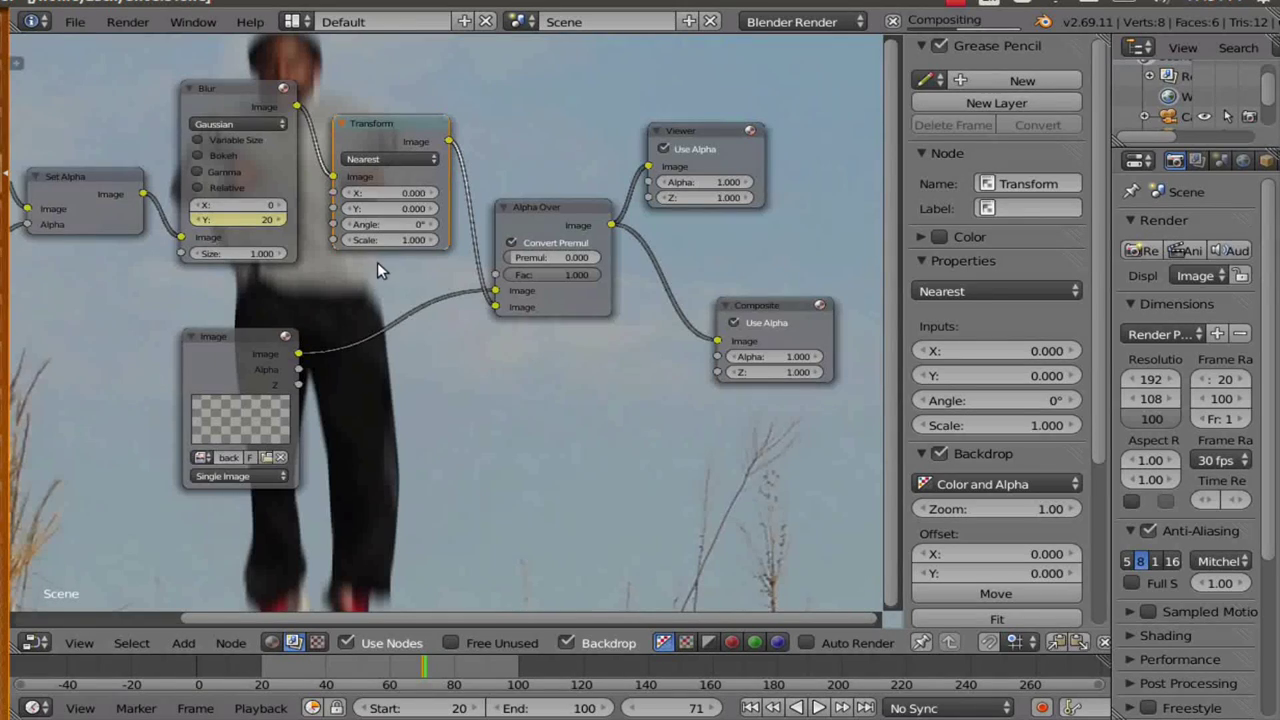
# Keyframe the Transform node's Y offset at 0 on frame 71.
pyautogui.scroll(3, 427, 357)
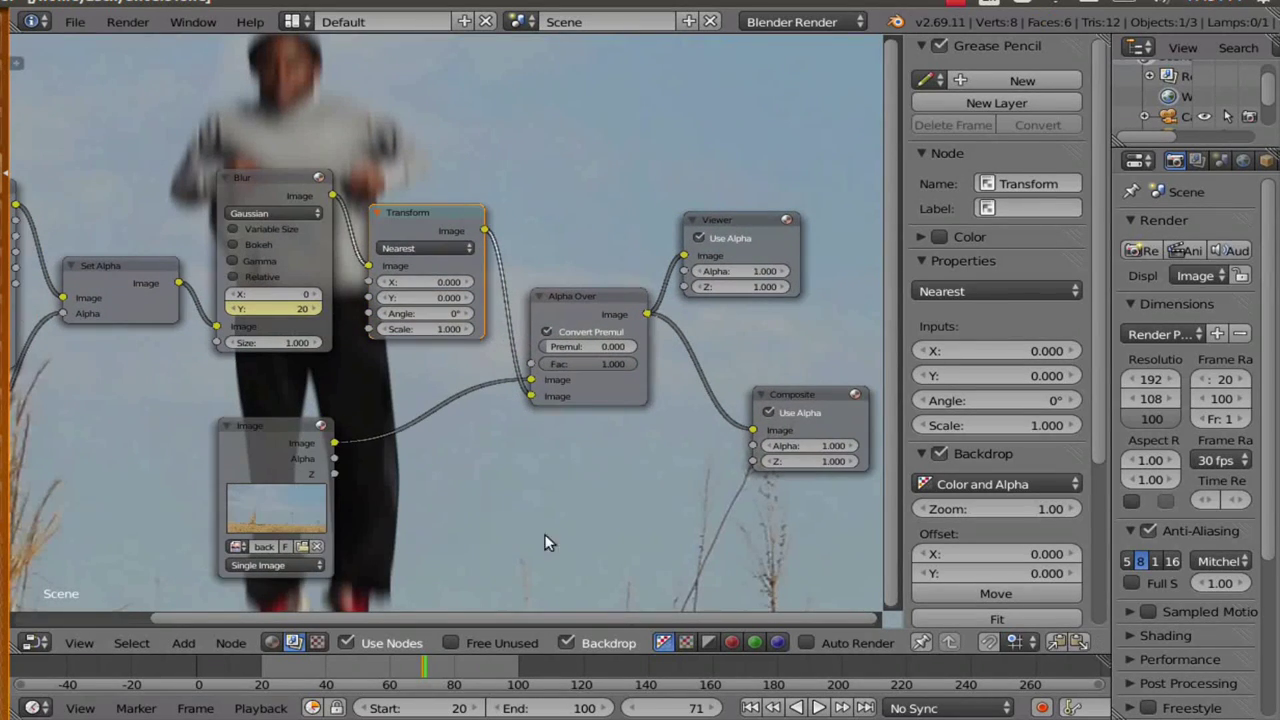
pyautogui.scroll(2, 390, 310)
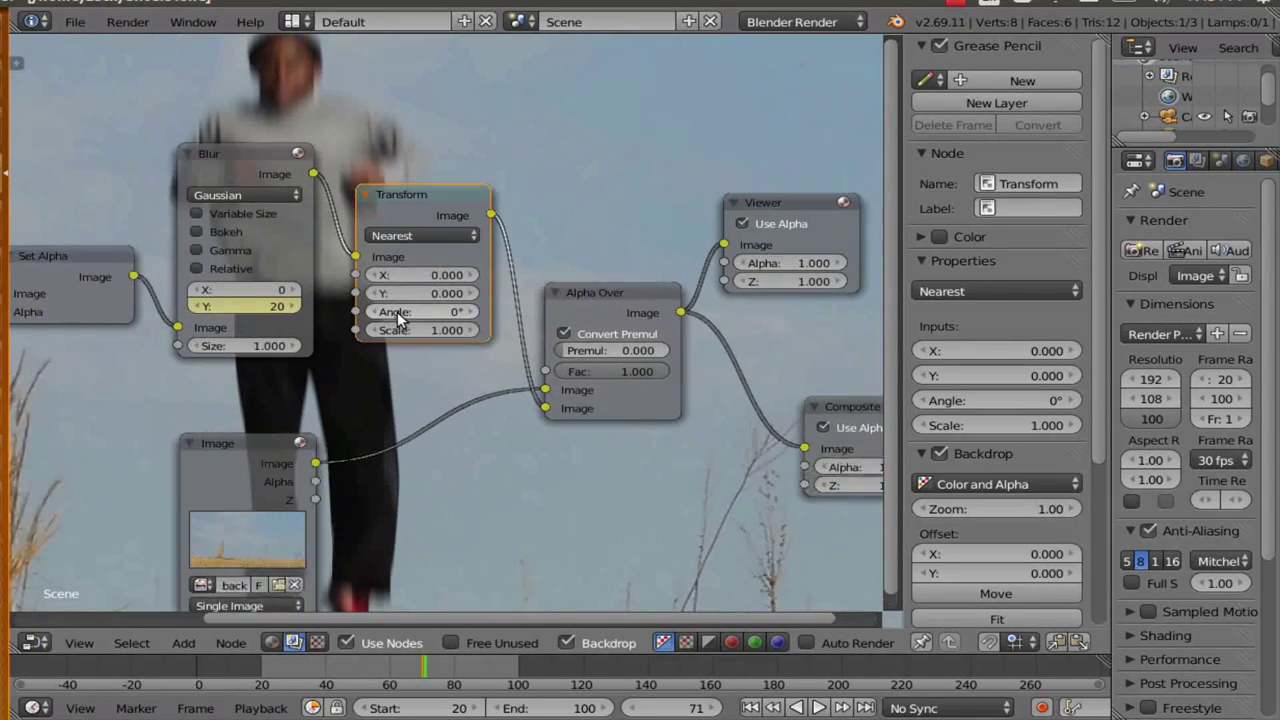
pyautogui.press('i')
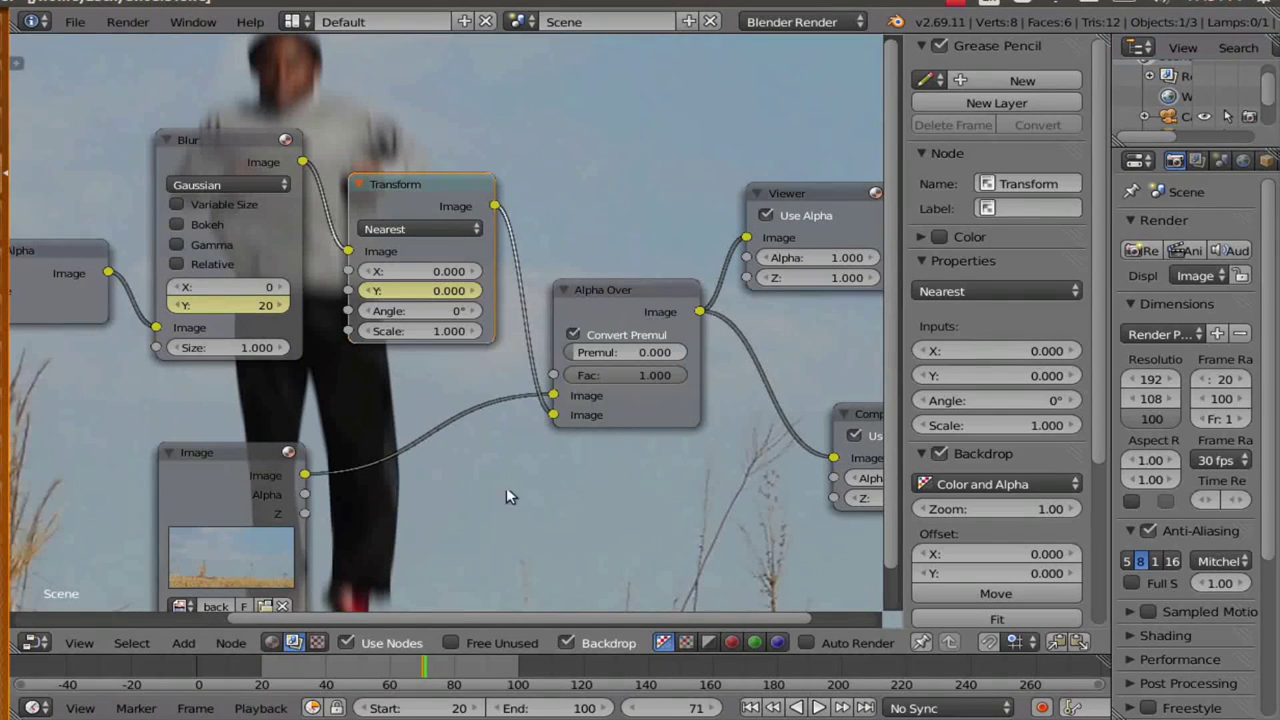
# Go to frame 75 and keyframe the Transform node's Y offset at 850.
pyautogui.click(713, 708)
pyautogui.click(713, 708)
pyautogui.click(713, 708)
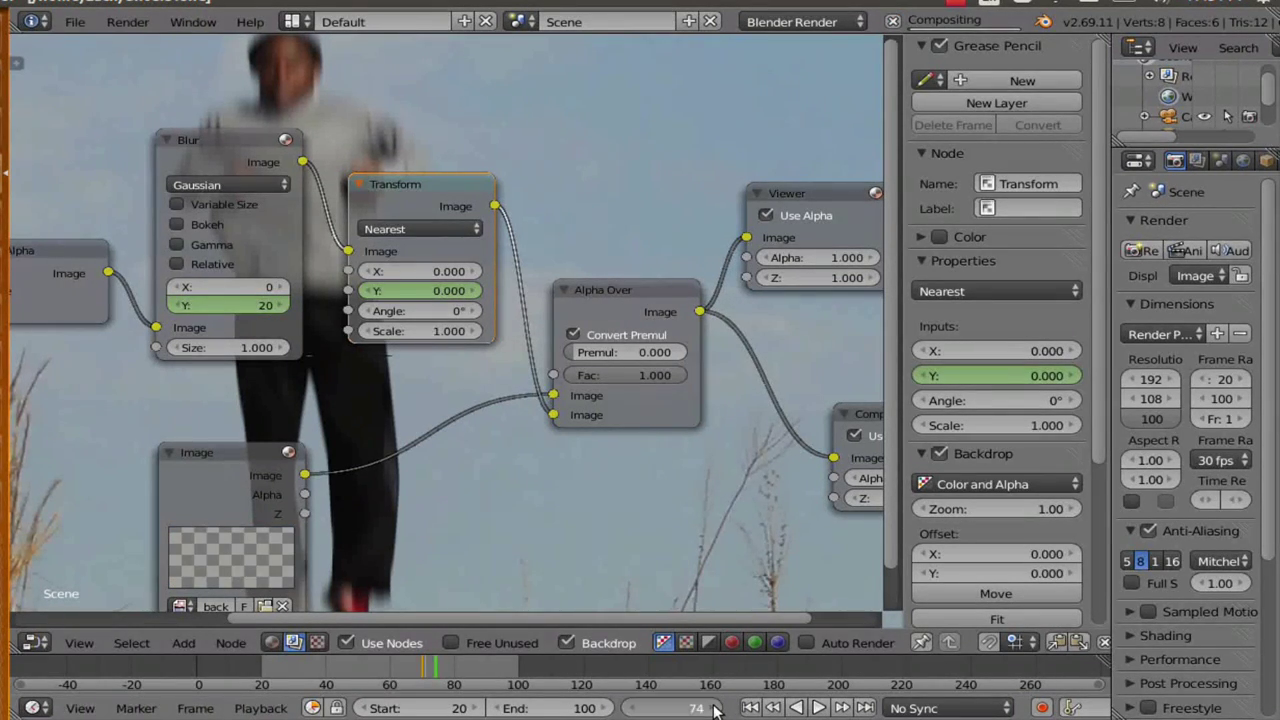
pyautogui.click(713, 708)
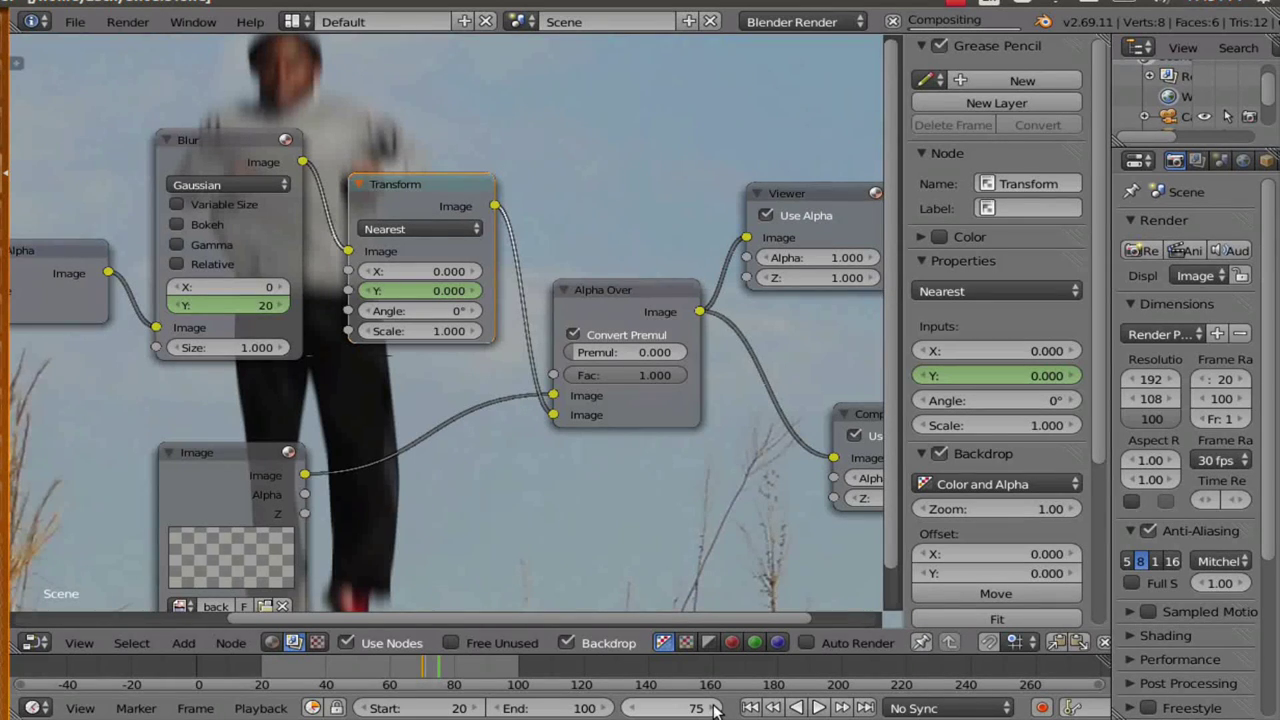
pyautogui.click(408, 289)
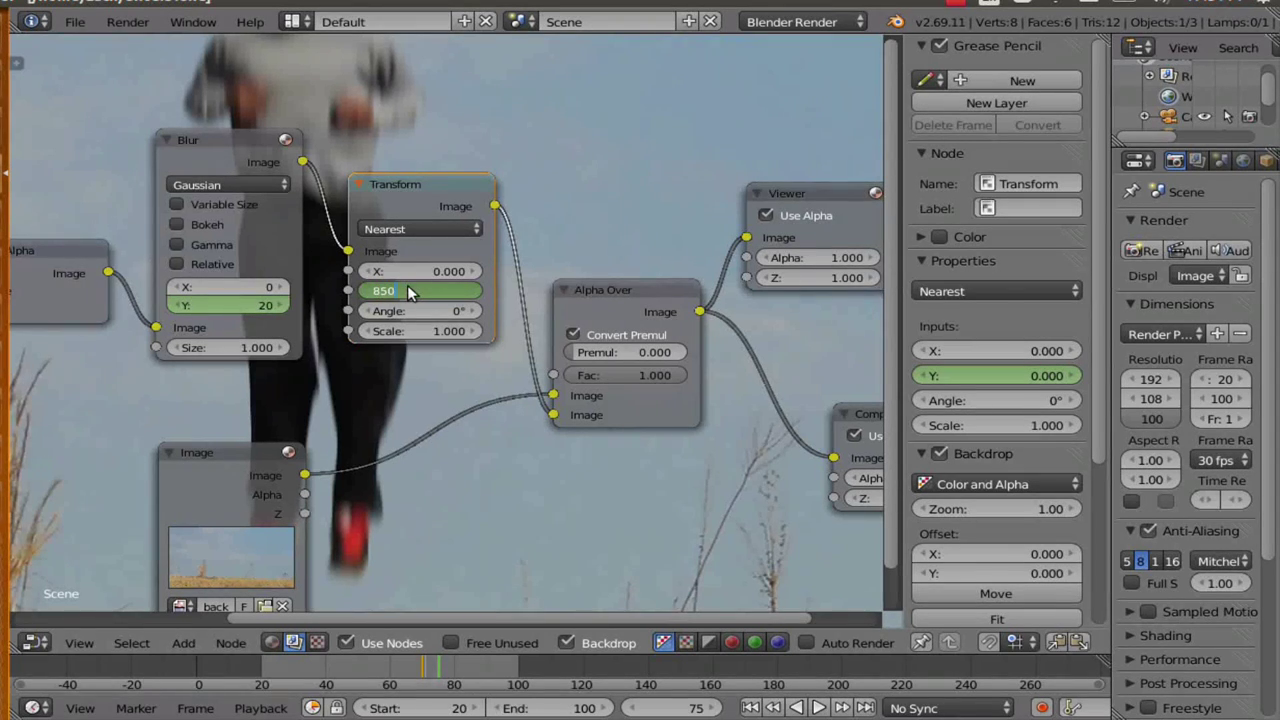
pyautogui.press('Return')
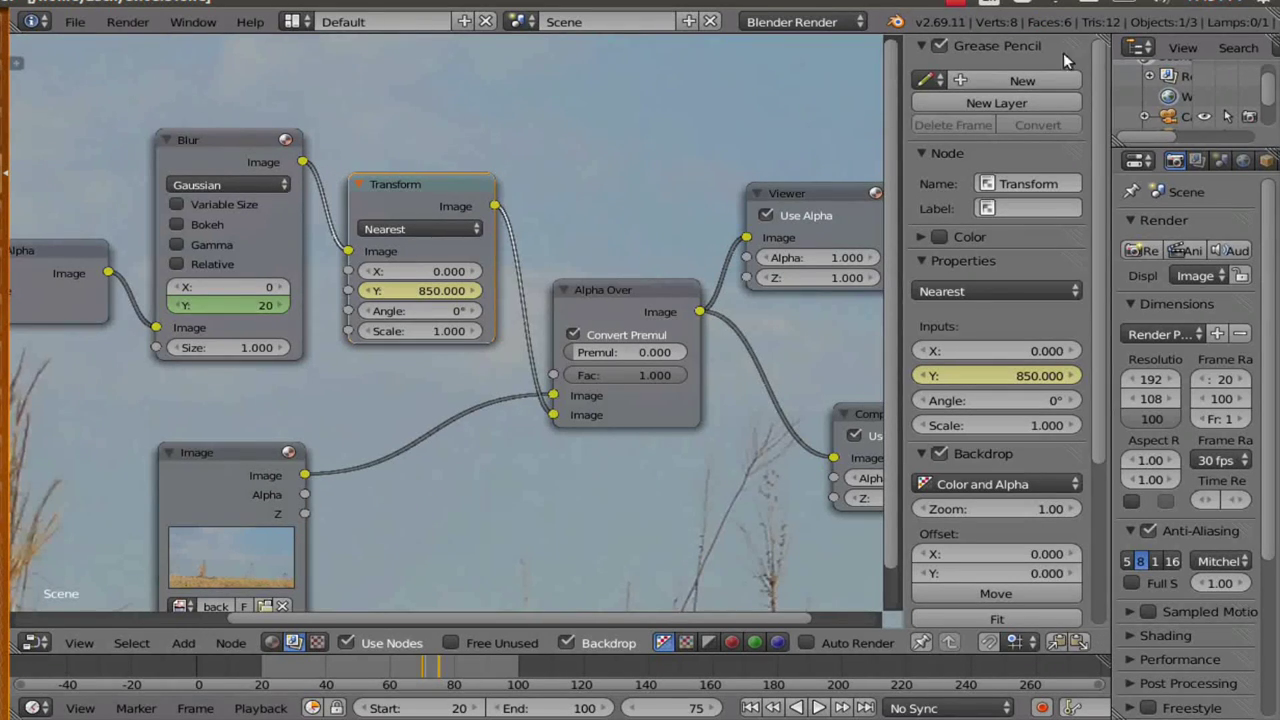
# Render frame 75 as a still image to check the takeoff, and return to the Node Editor.
pyautogui.click(138, 22)
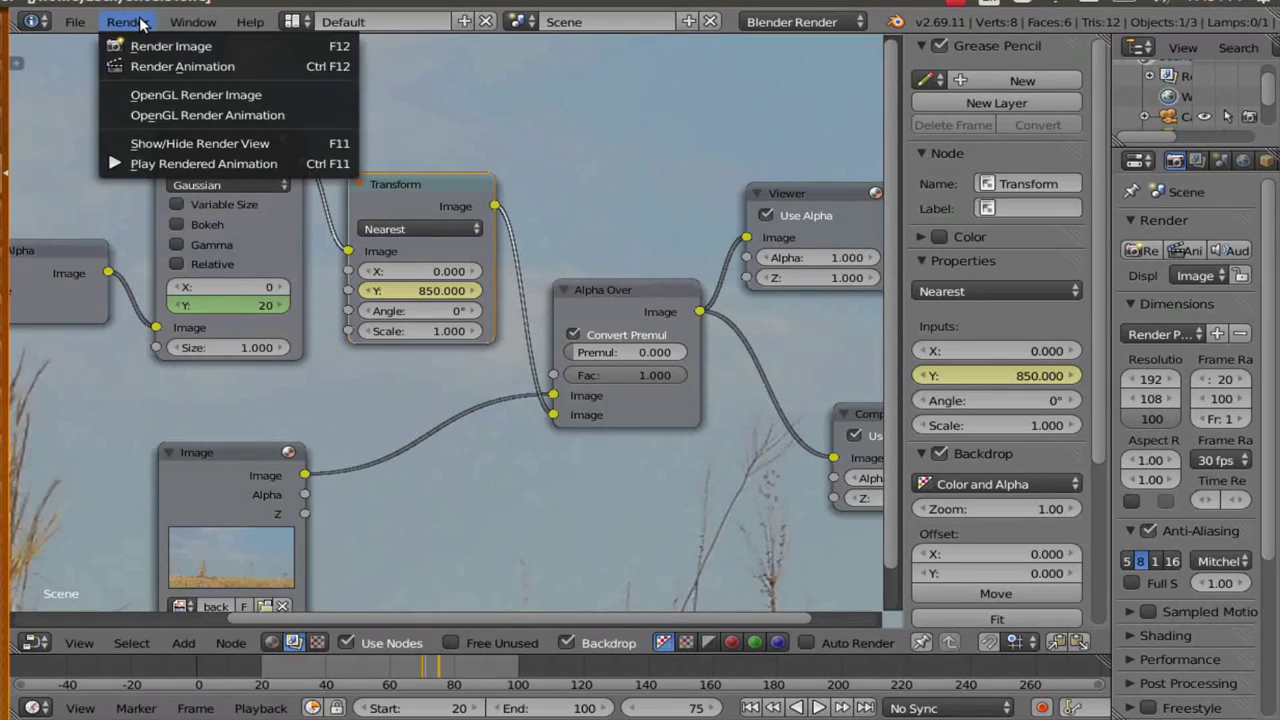
pyautogui.click(145, 46)
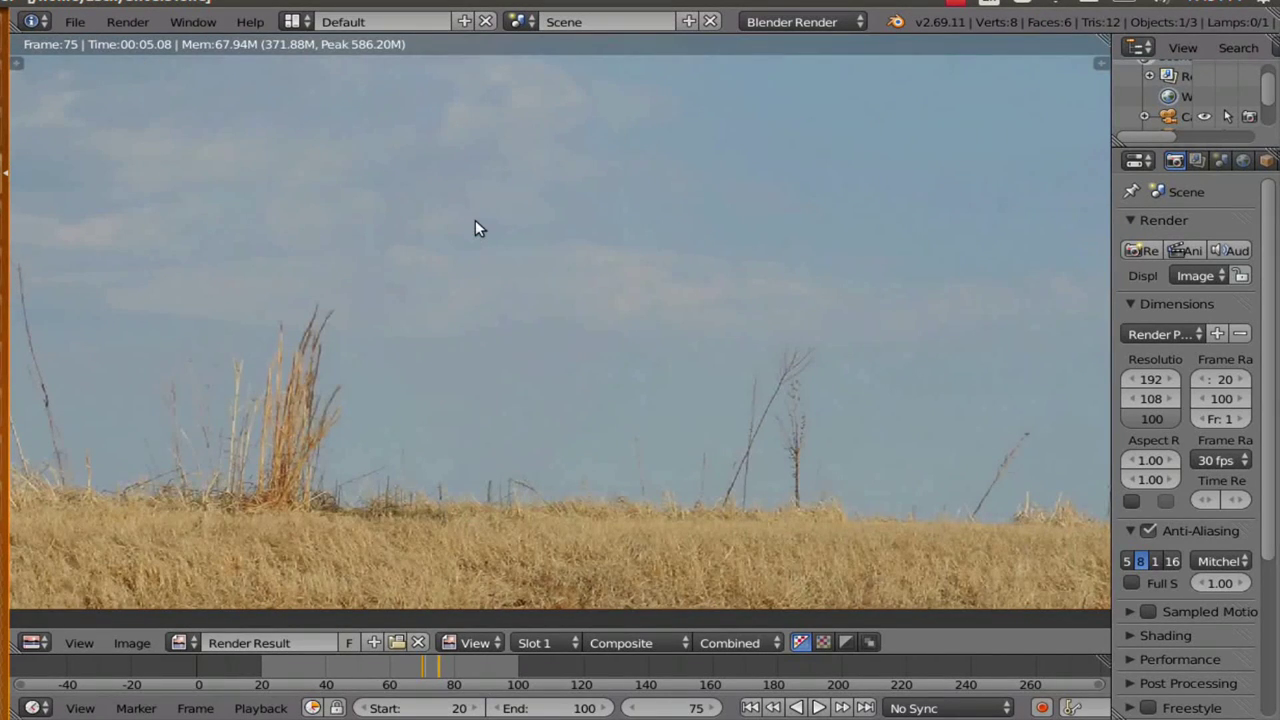
pyautogui.scroll(-7, 474, 220)
pyautogui.scroll(3, 531, 226)
pyautogui.moveTo(531, 226); pyautogui.dragTo(488, 272, button='middle')
pyautogui.click(33, 642)
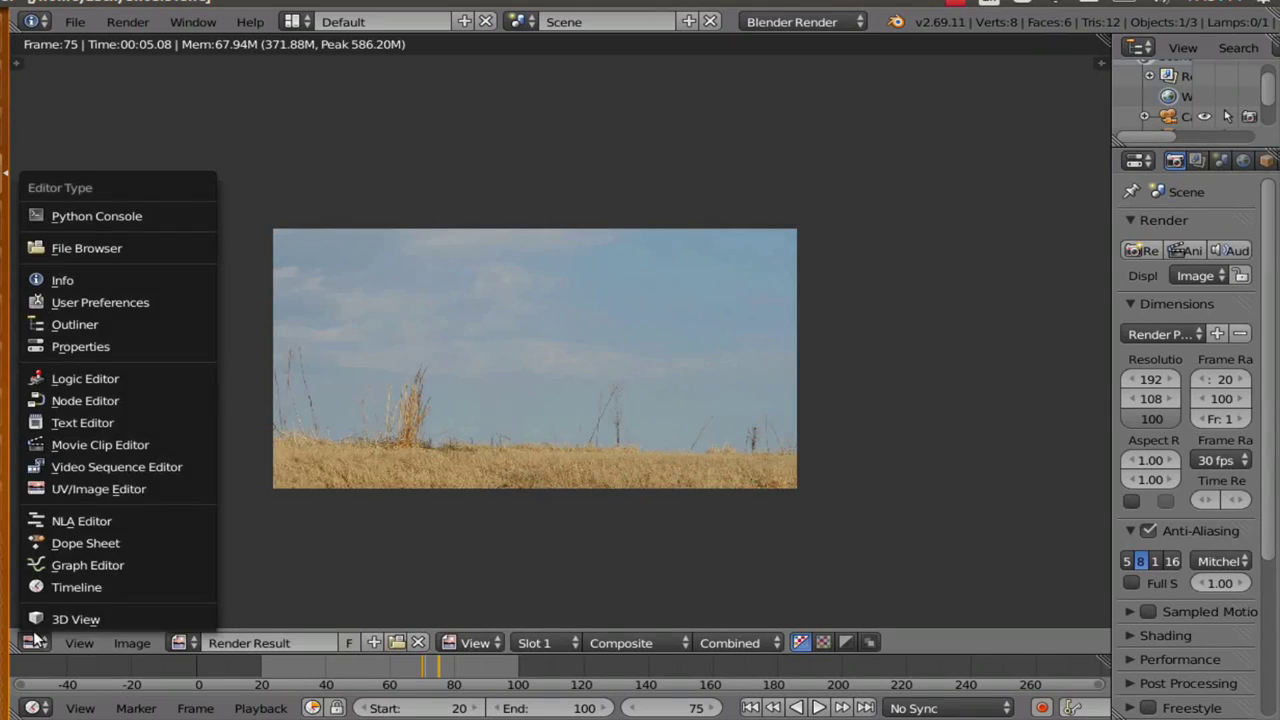
pyautogui.click(76, 400)
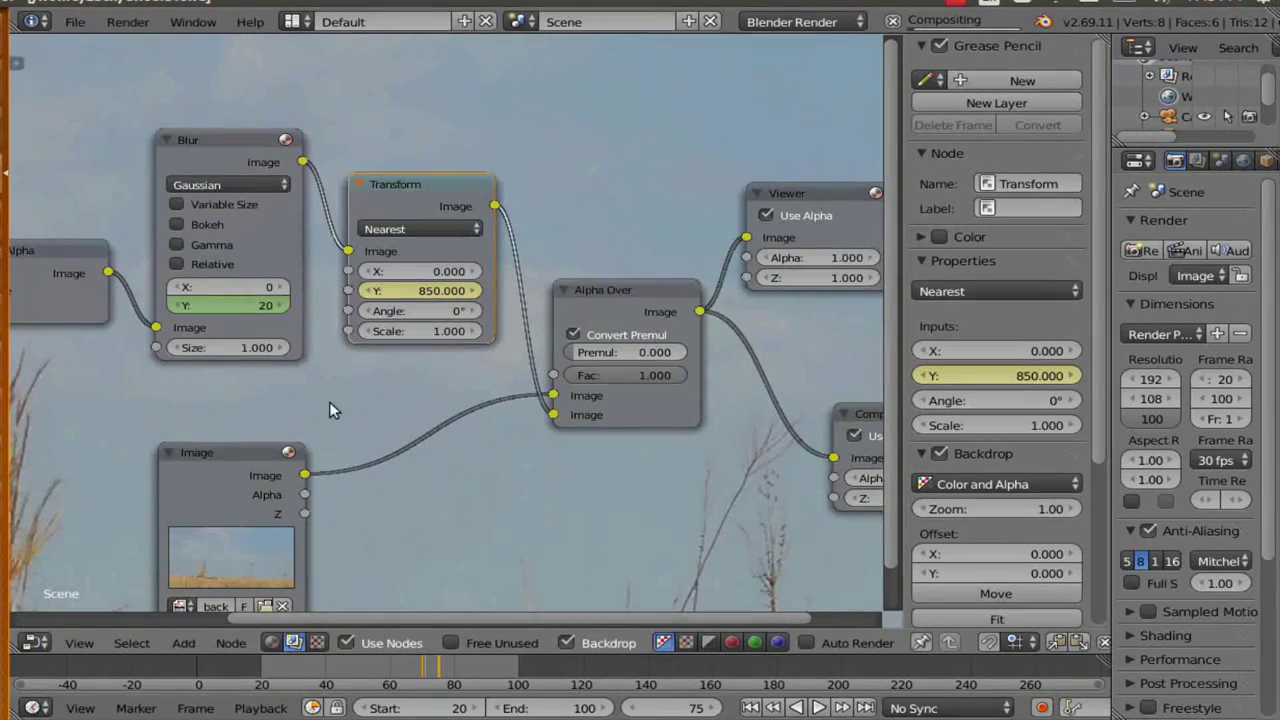
# Review the whole compositing node network from the Movie Clip and Mask inputs to the Viewer and Composite outputs.
pyautogui.scroll(-2, 268, 409)
pyautogui.scroll(-4, 268, 409)
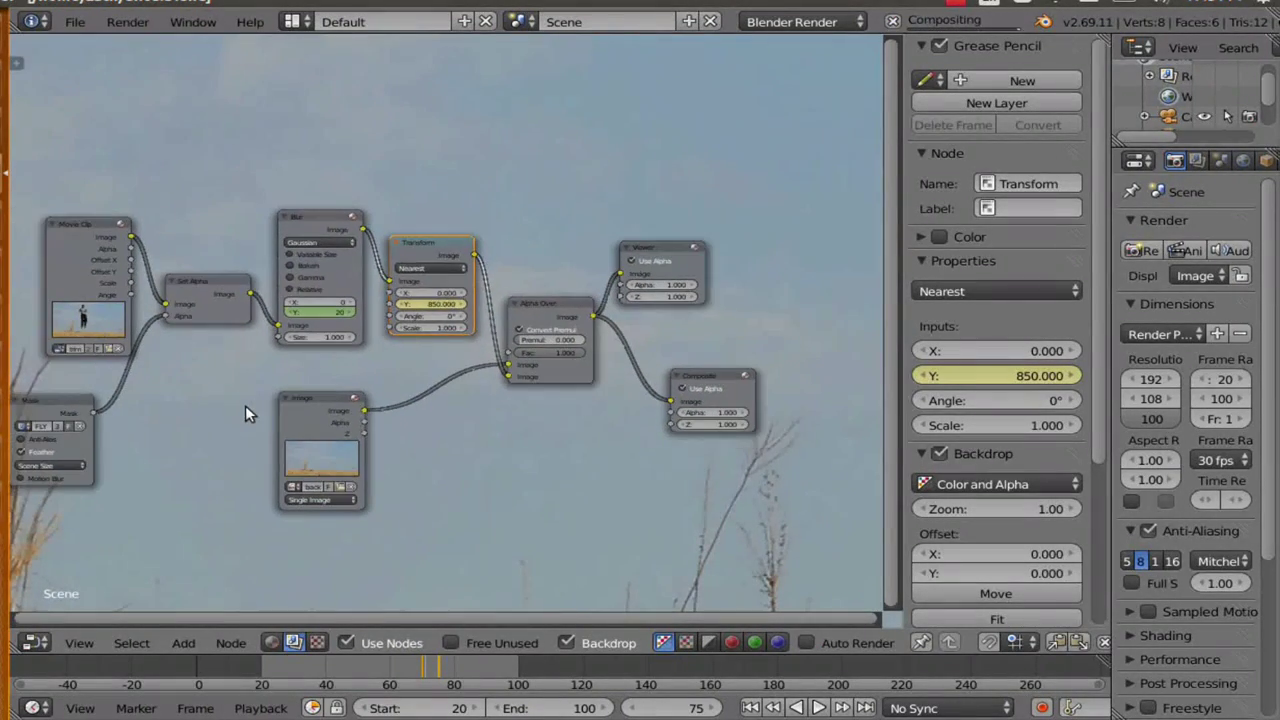
pyautogui.moveTo(234, 400); pyautogui.dragTo(269, 397, button='middle')
pyautogui.scroll(1, 259, 398)
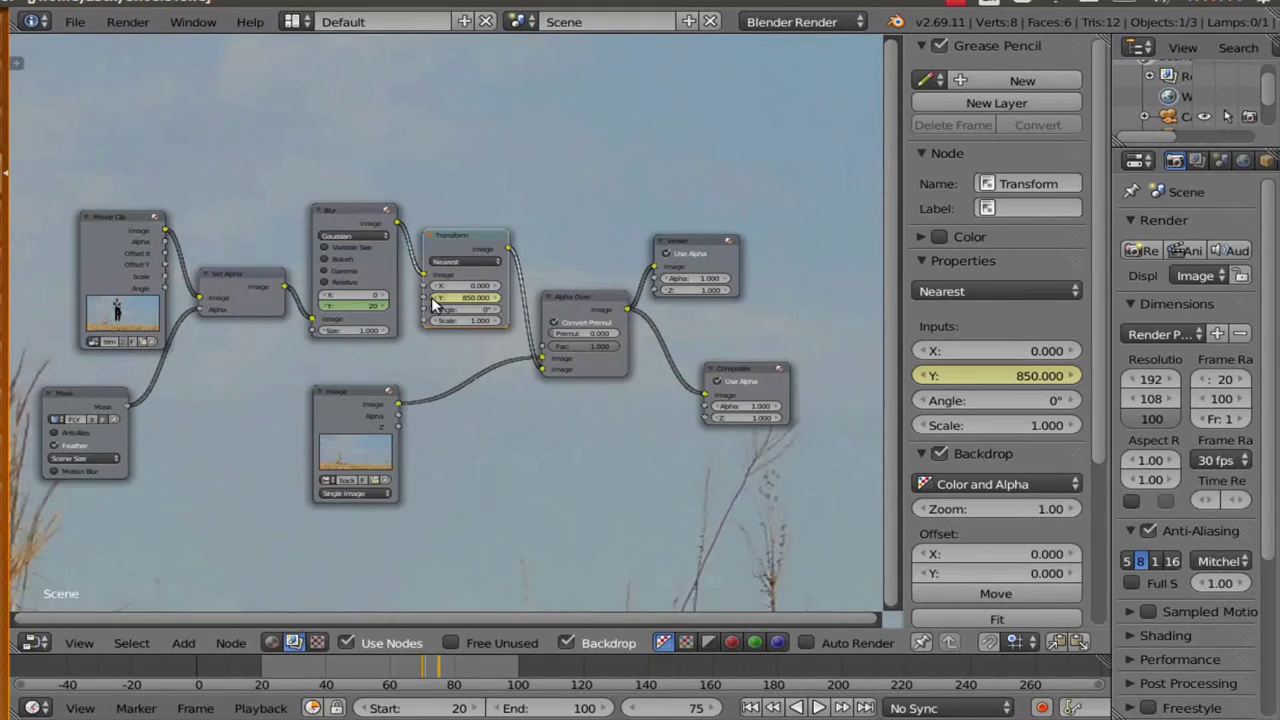
pyautogui.scroll(-1, 632, 320)
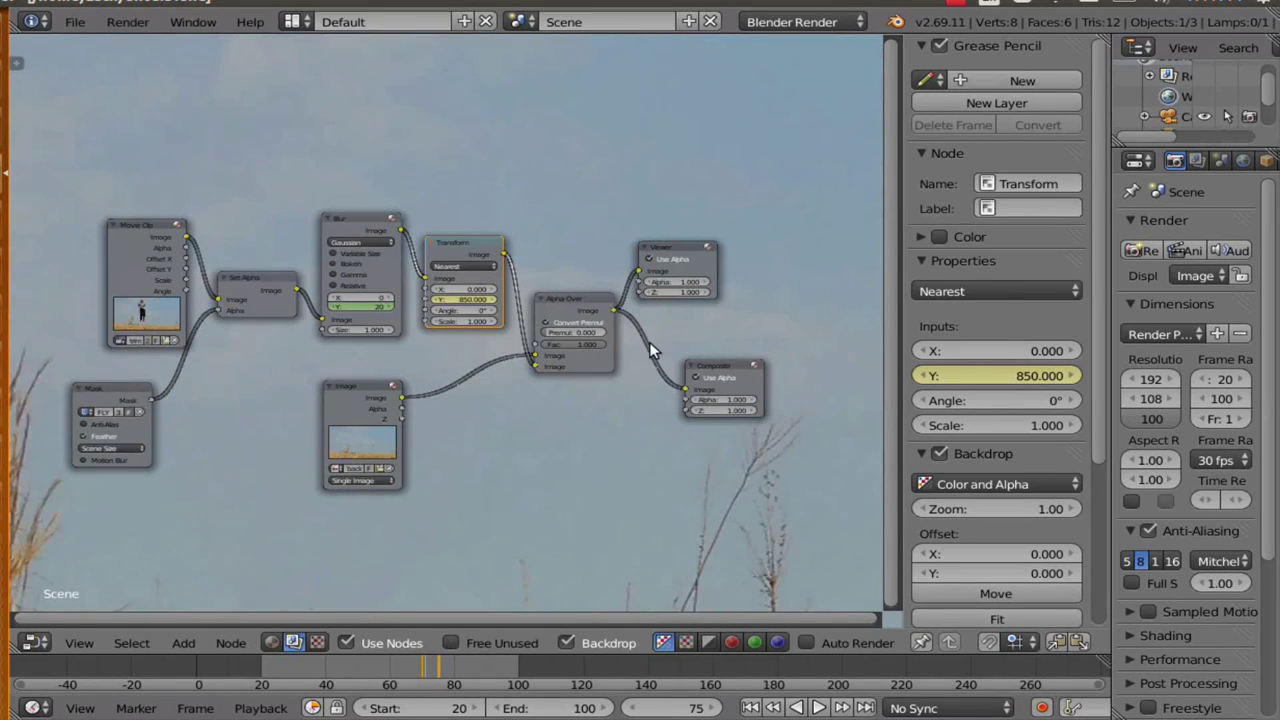
pyautogui.scroll(1, 650, 343)
pyautogui.moveTo(650, 343)
pyautogui.mouseDown(button='middle')
pyautogui.moveTo(505, 344)
pyautogui.moveTo(645, 344)
pyautogui.mouseUp(button='middle')
pyautogui.scroll(-1, 540, 346)
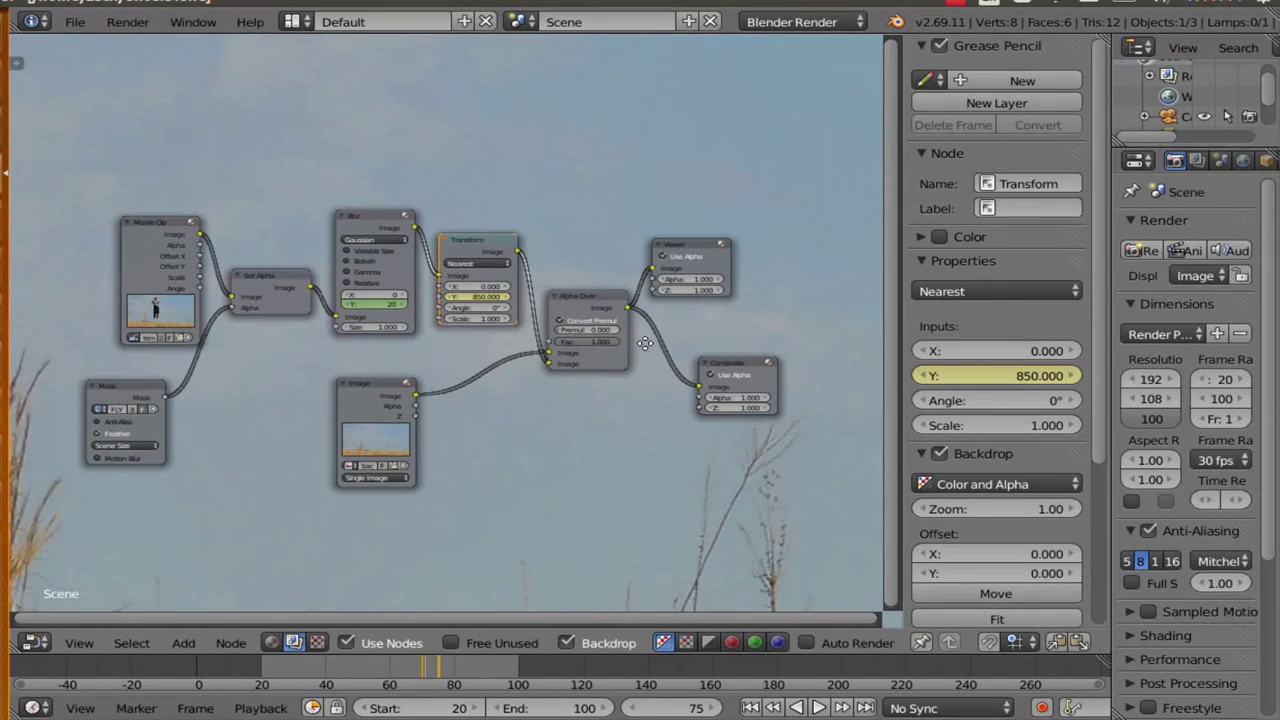
# Go to frame 80, render it as a still image, and return to the Node Editor.
pyautogui.click(442, 665)
pyautogui.click(456, 665)
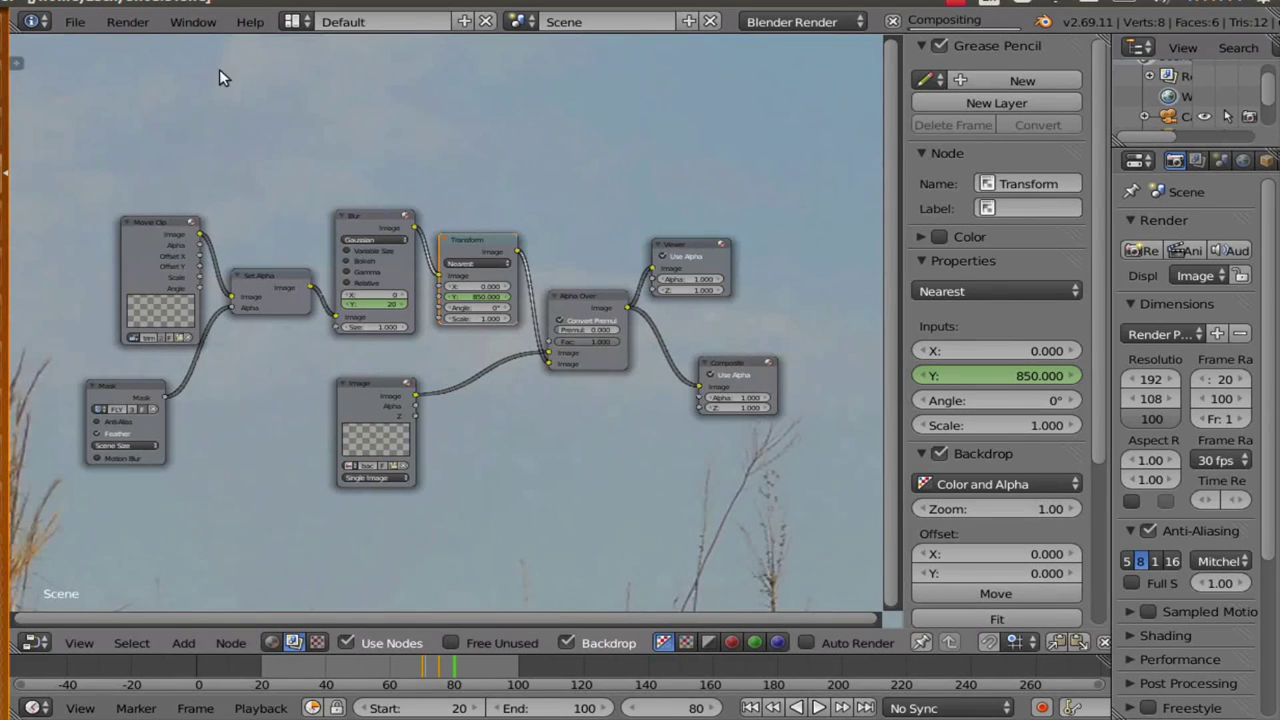
pyautogui.click(127, 21)
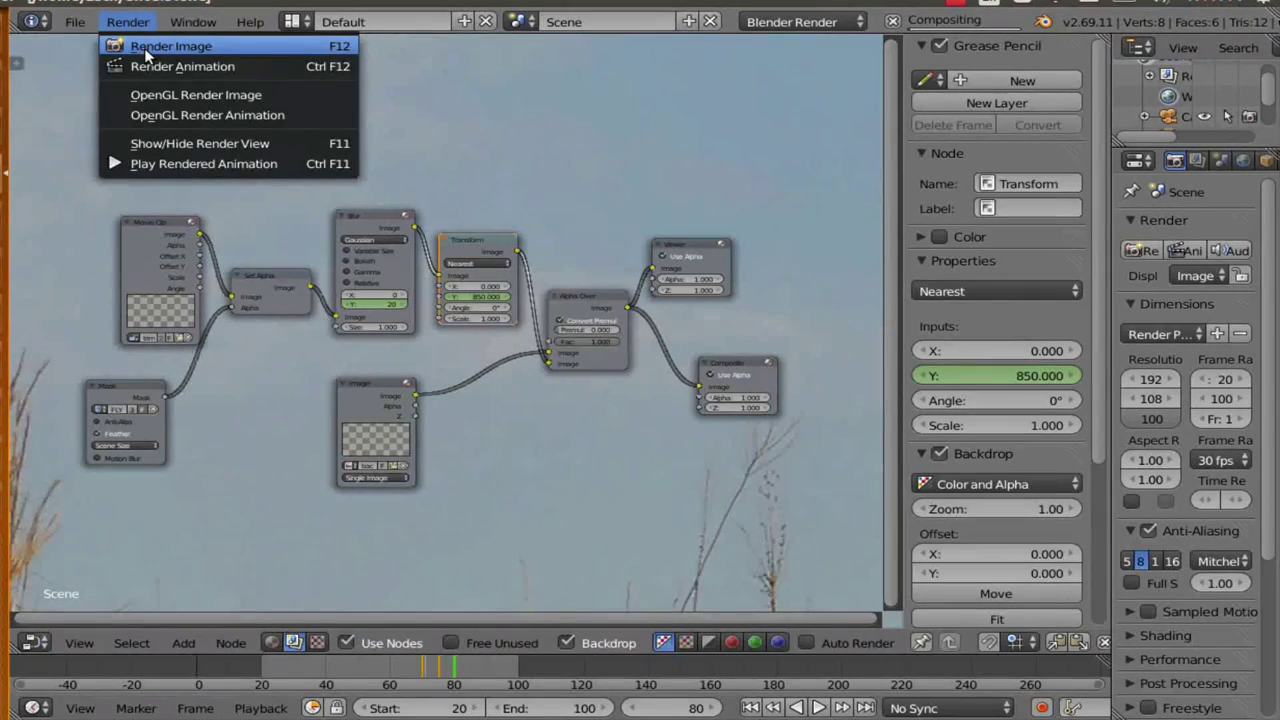
pyautogui.click(144, 46)
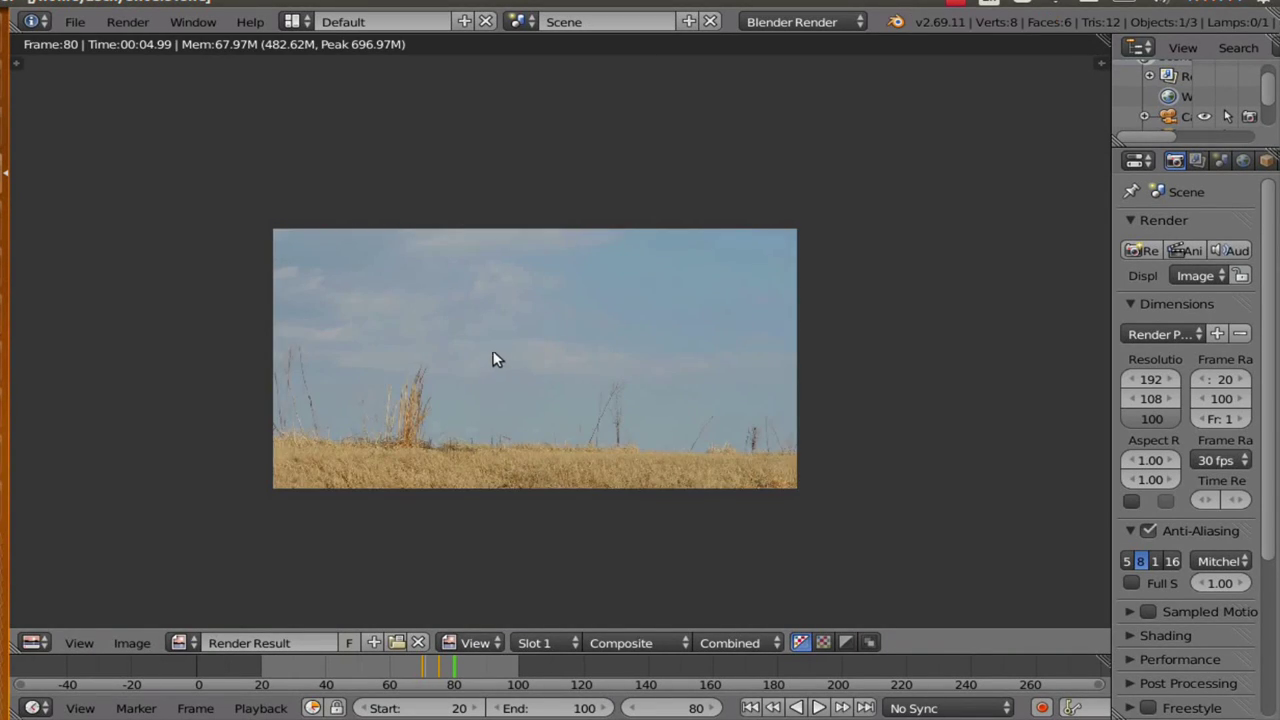
pyautogui.click(33, 642)
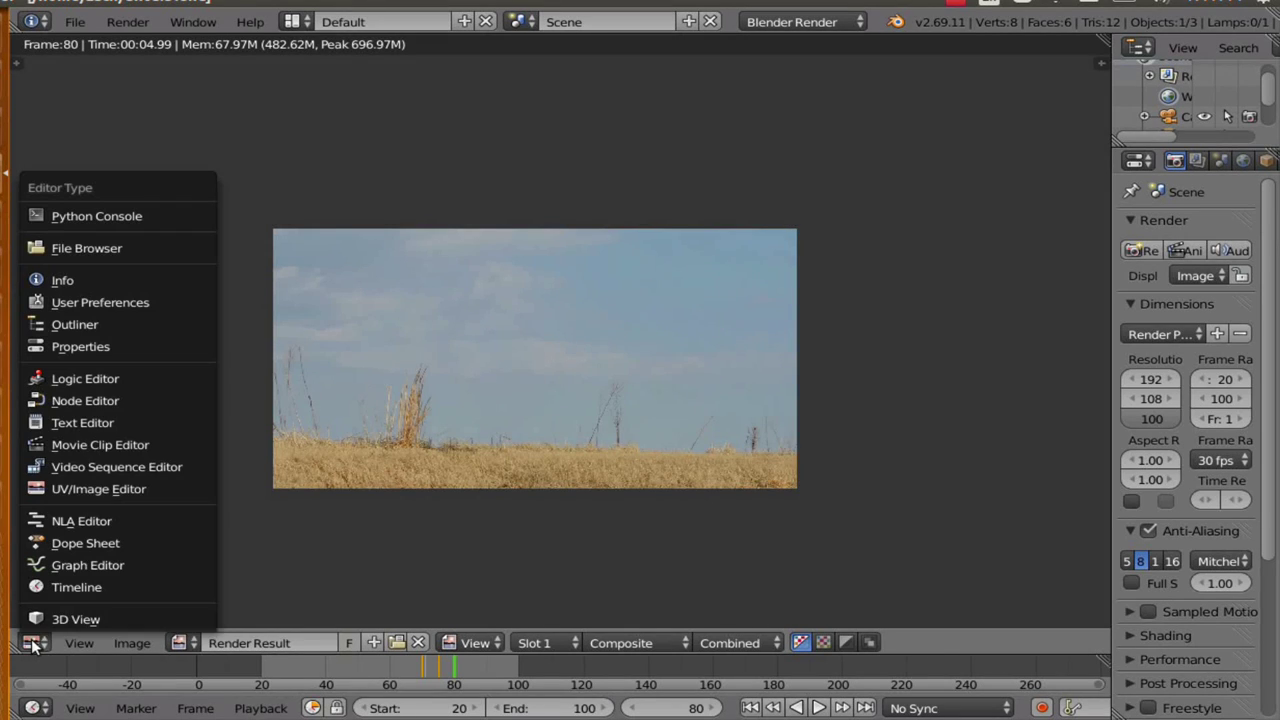
pyautogui.click(74, 397)
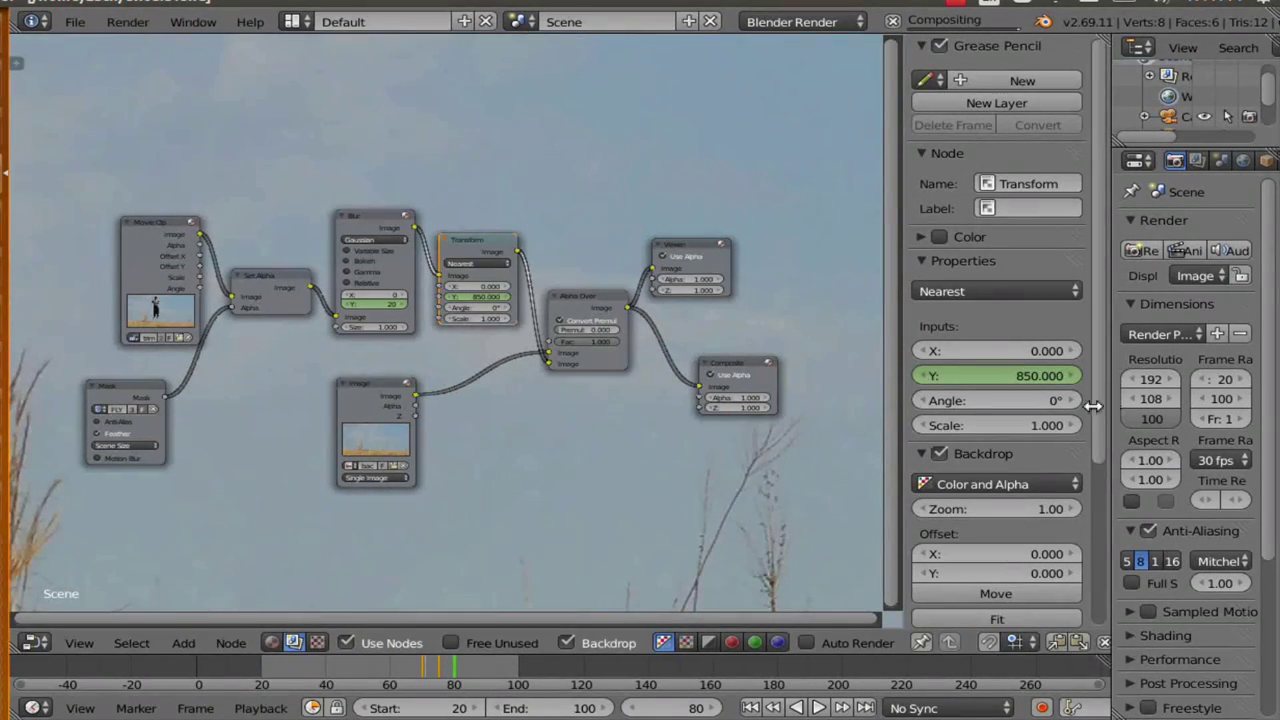
# Widen the render properties area and set the output folder to Desktop.
pyautogui.moveTo(1107, 402); pyautogui.dragTo(843, 404)
pyautogui.scroll(-5, 944, 418)
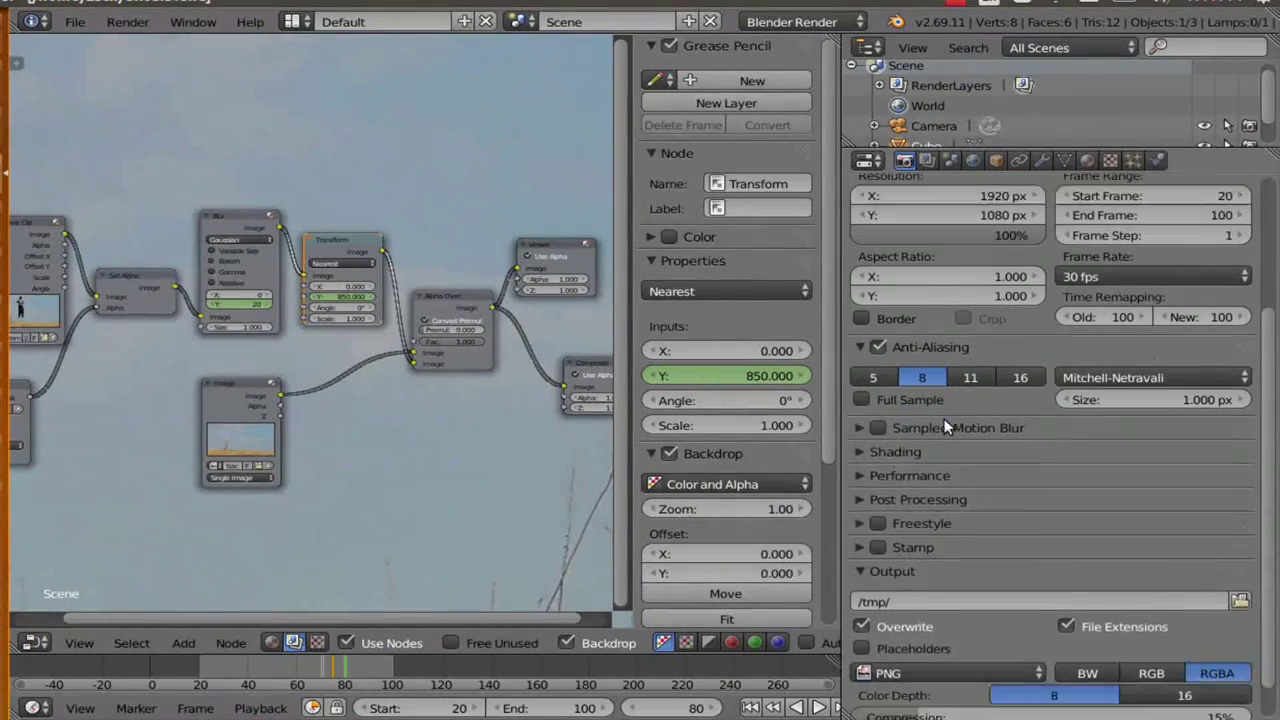
pyautogui.click(1238, 563)
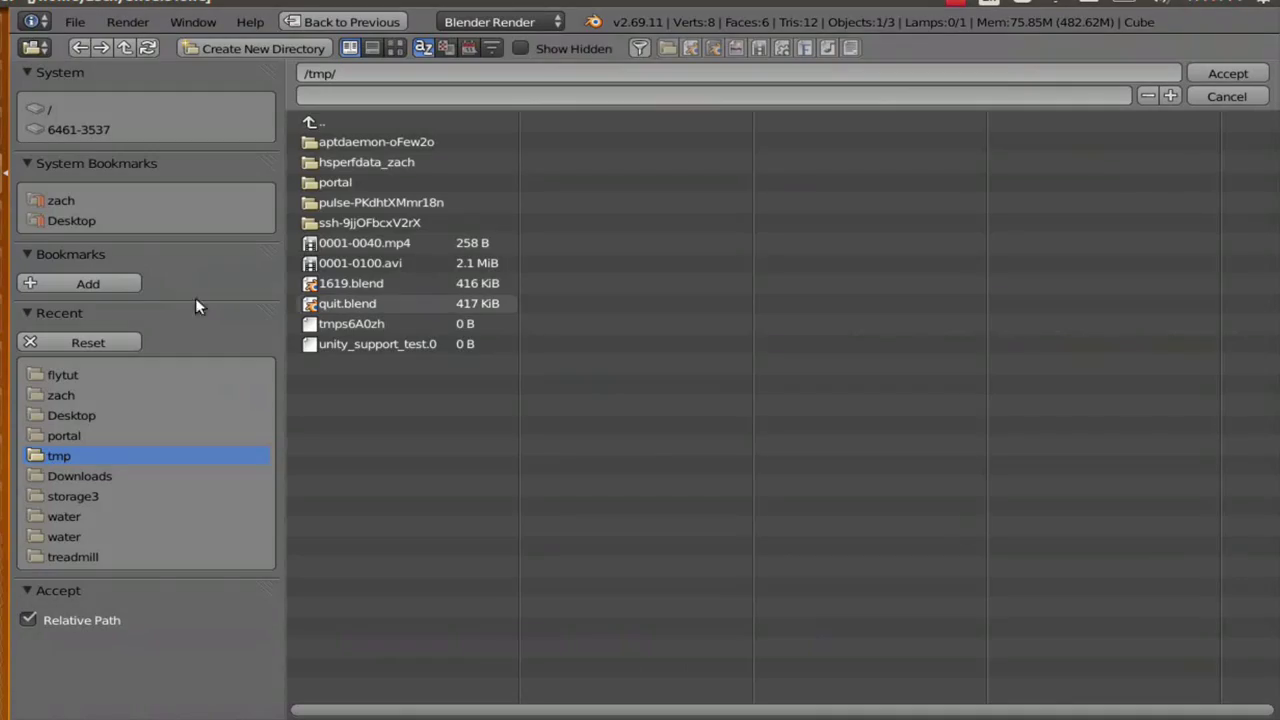
pyautogui.click(80, 218)
pyautogui.click(1240, 75)
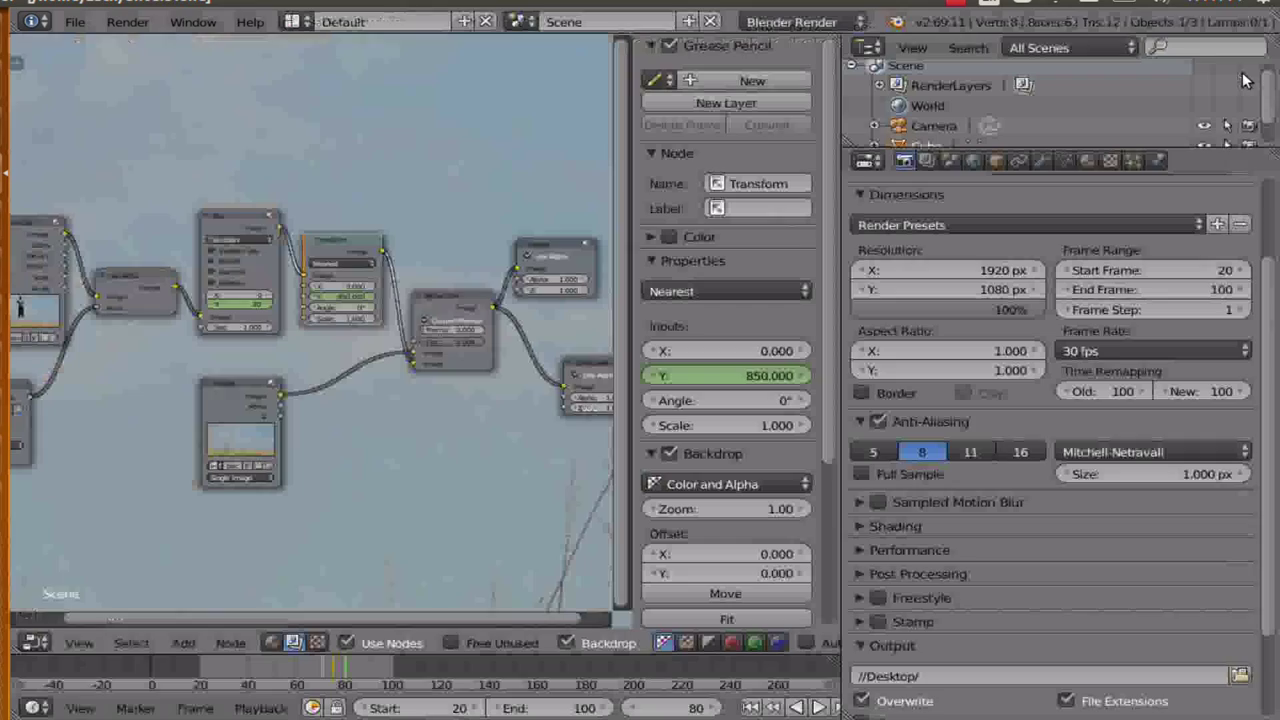
# Set the output file format to H.264 and its encoding container format to MPEG-4.
pyautogui.scroll(-3, 1050, 545)
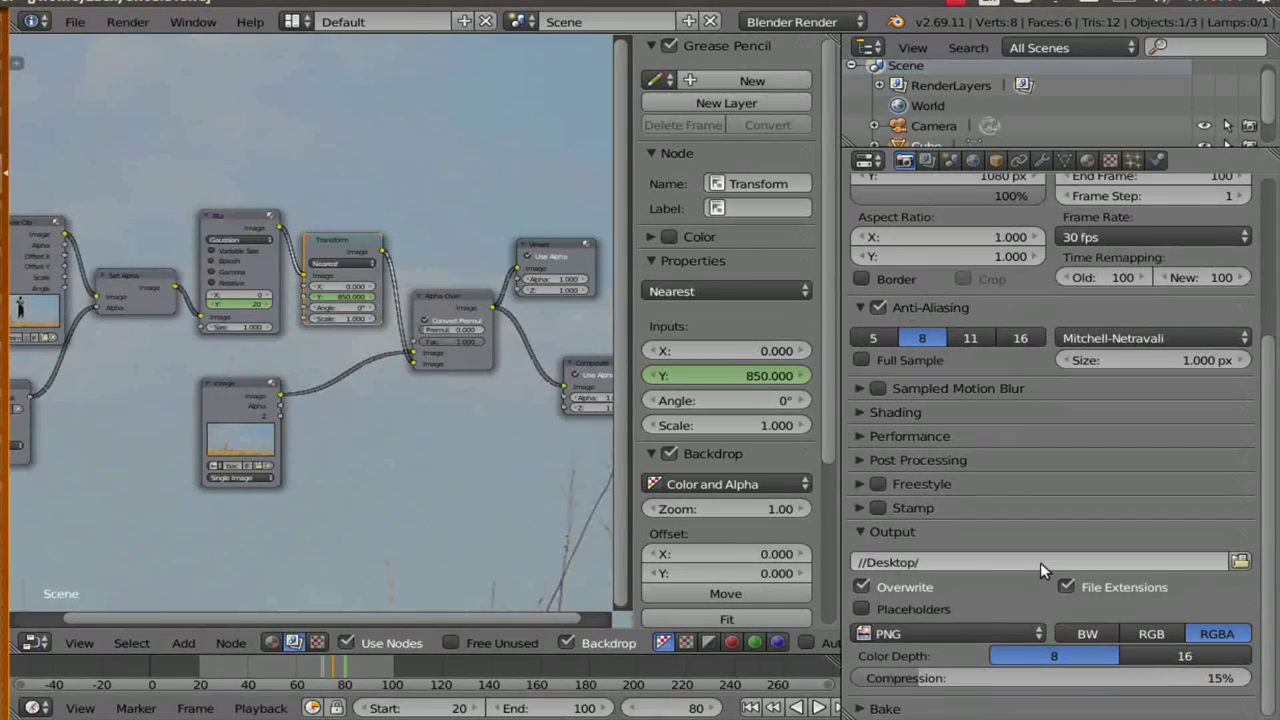
pyautogui.click(989, 635)
pyautogui.click(913, 545)
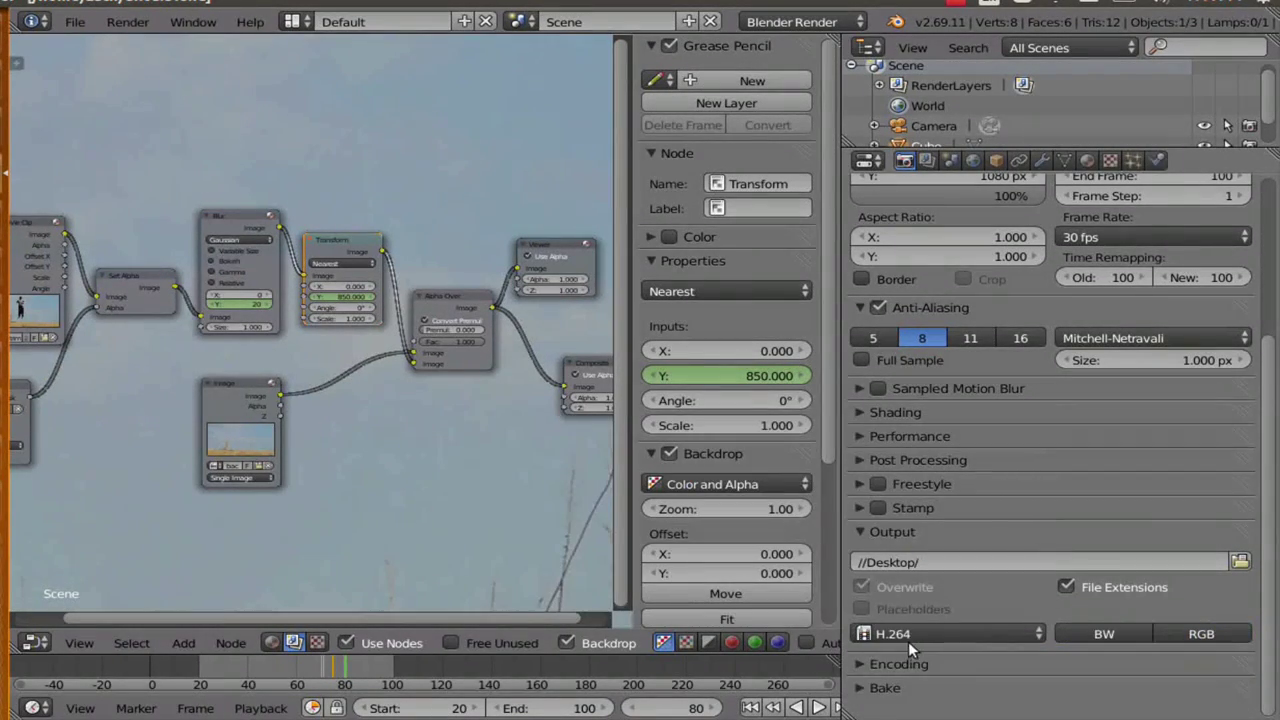
pyautogui.click(862, 666)
pyautogui.scroll(-5, 900, 640)
pyautogui.click(950, 540)
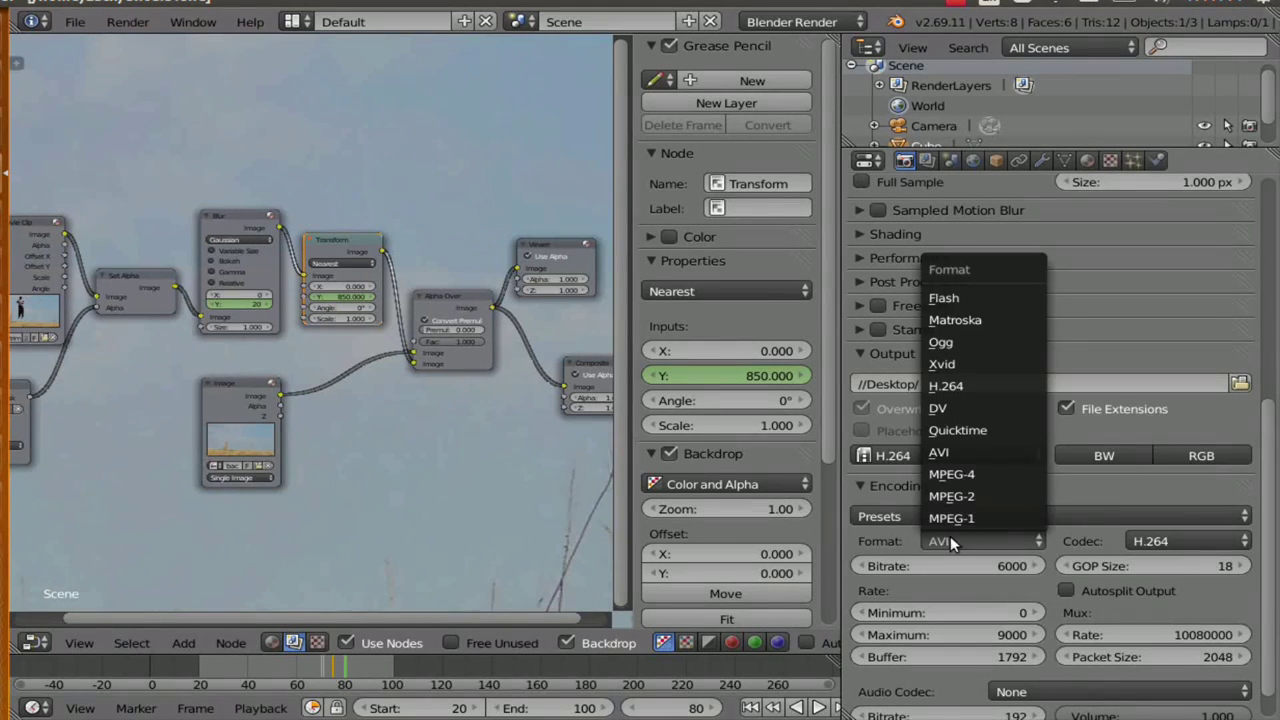
pyautogui.click(951, 475)
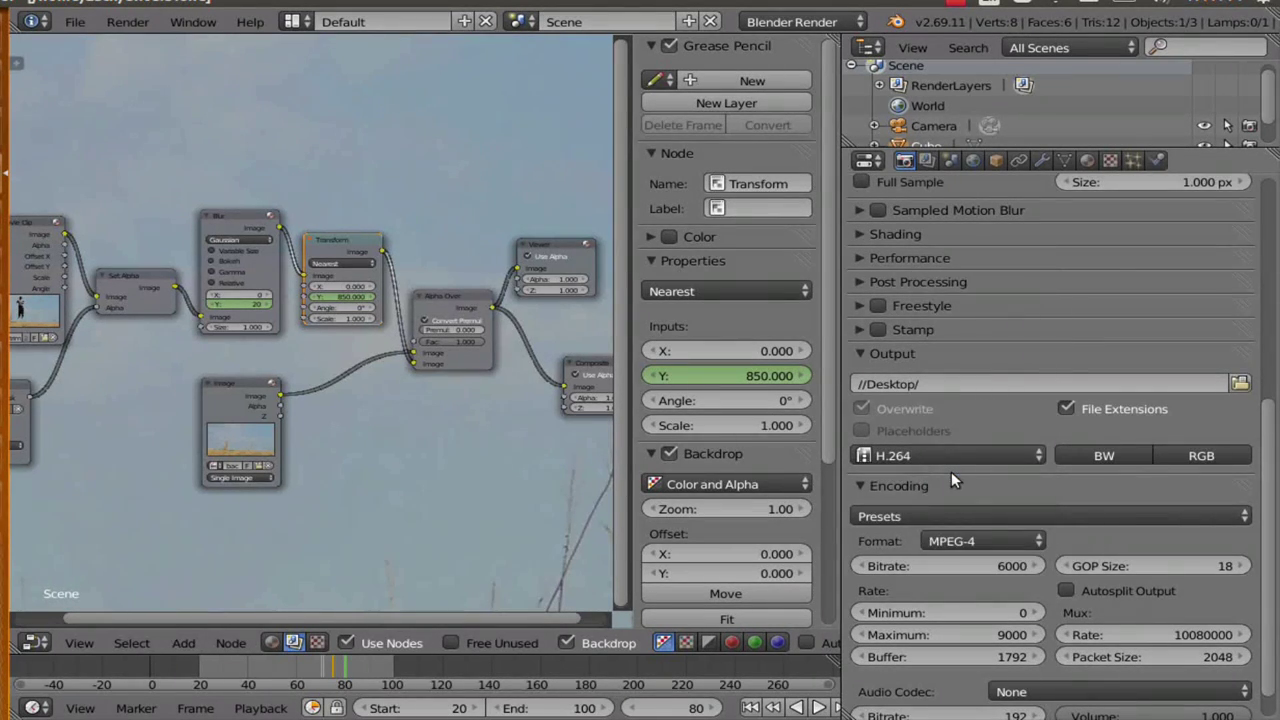
pyautogui.scroll(-1, 951, 471)
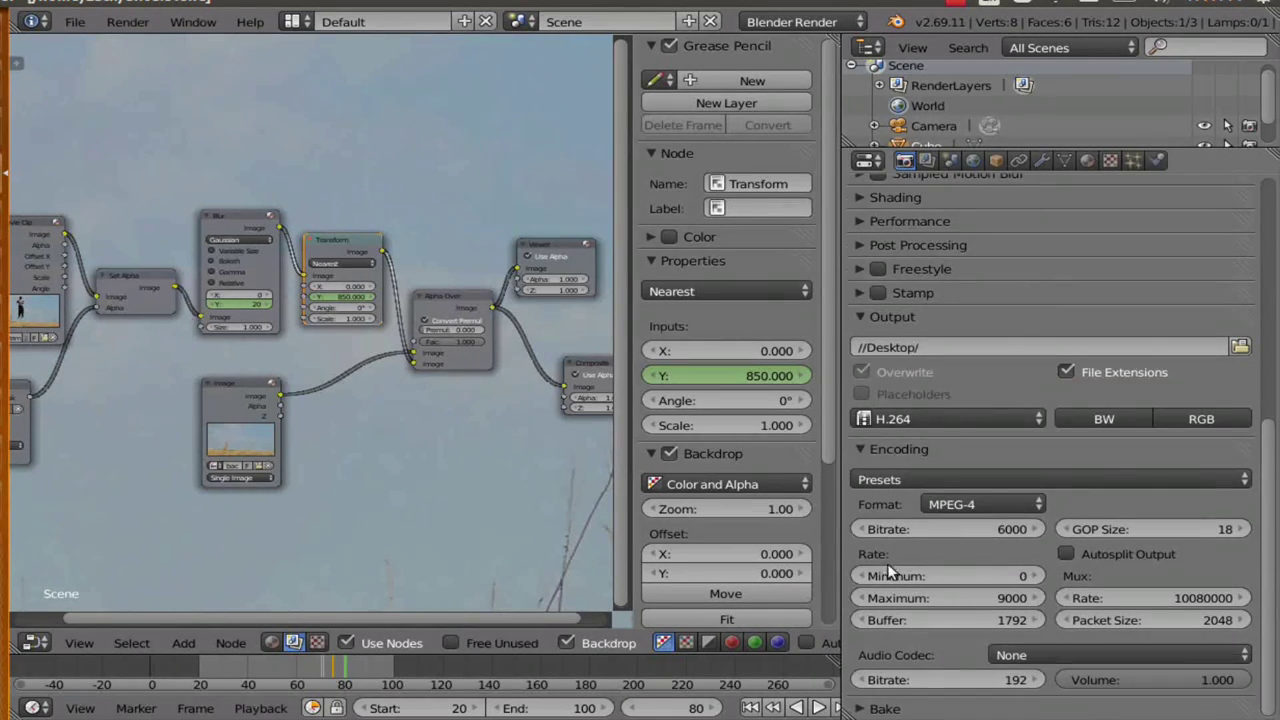
# Render the animation from frame 20 to frame 100.
pyautogui.click(128, 22)
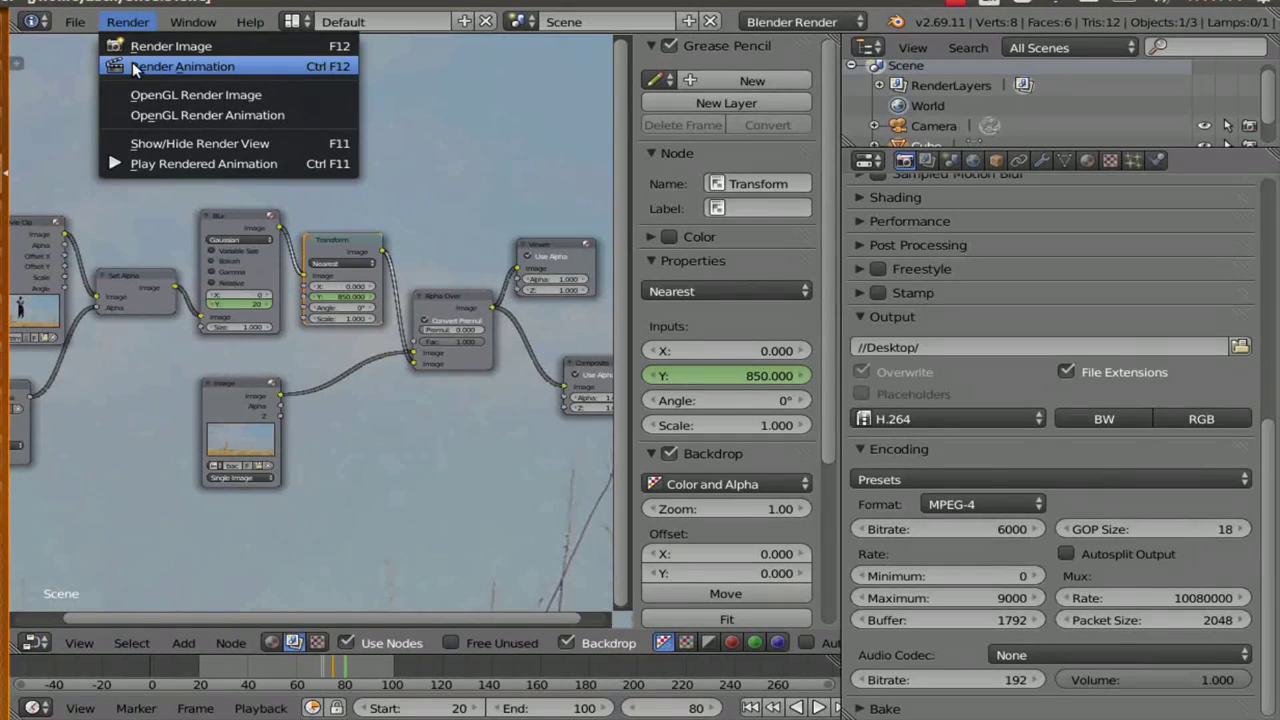
pyautogui.click(134, 66)
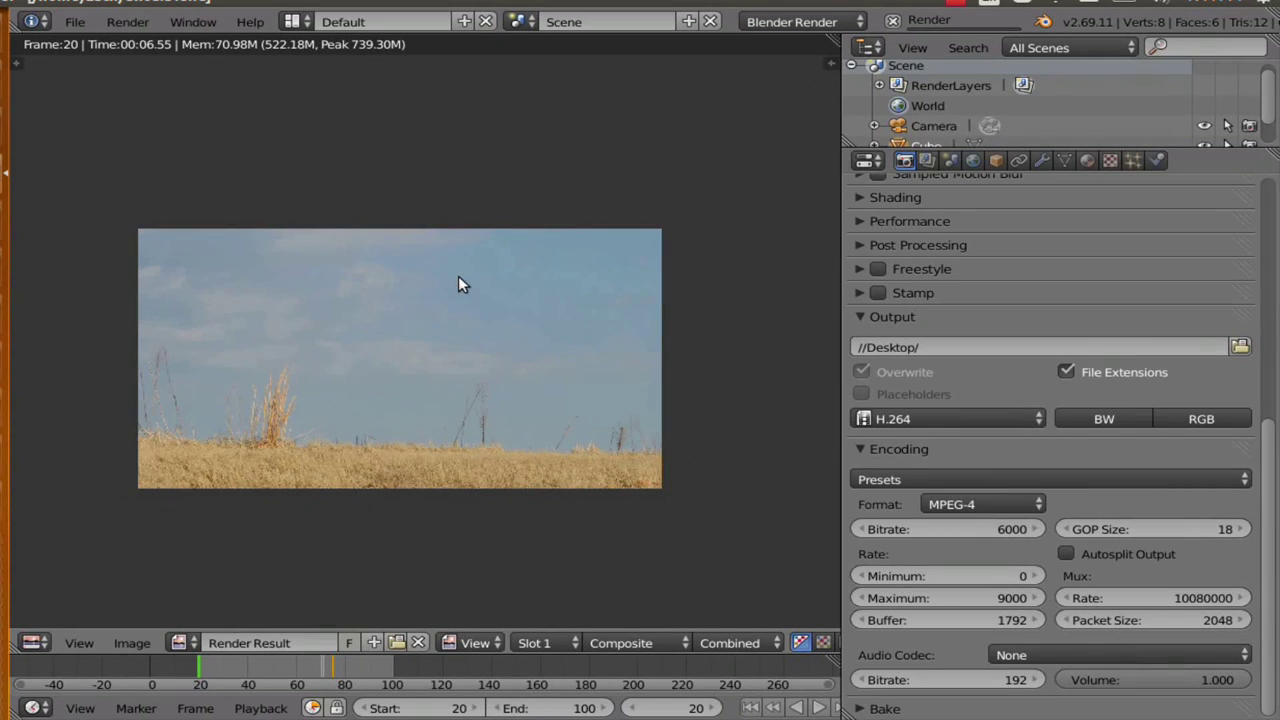
pyautogui.click(955, 4)
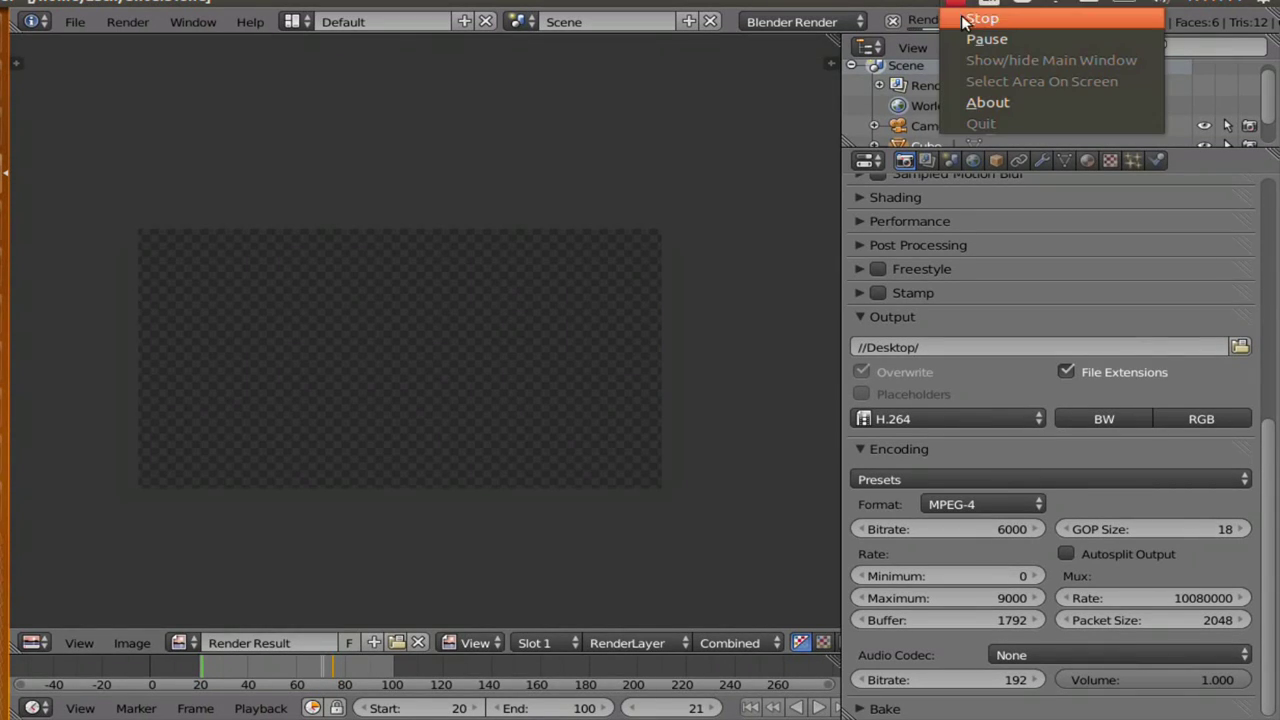
pyautogui.click(975, 39)
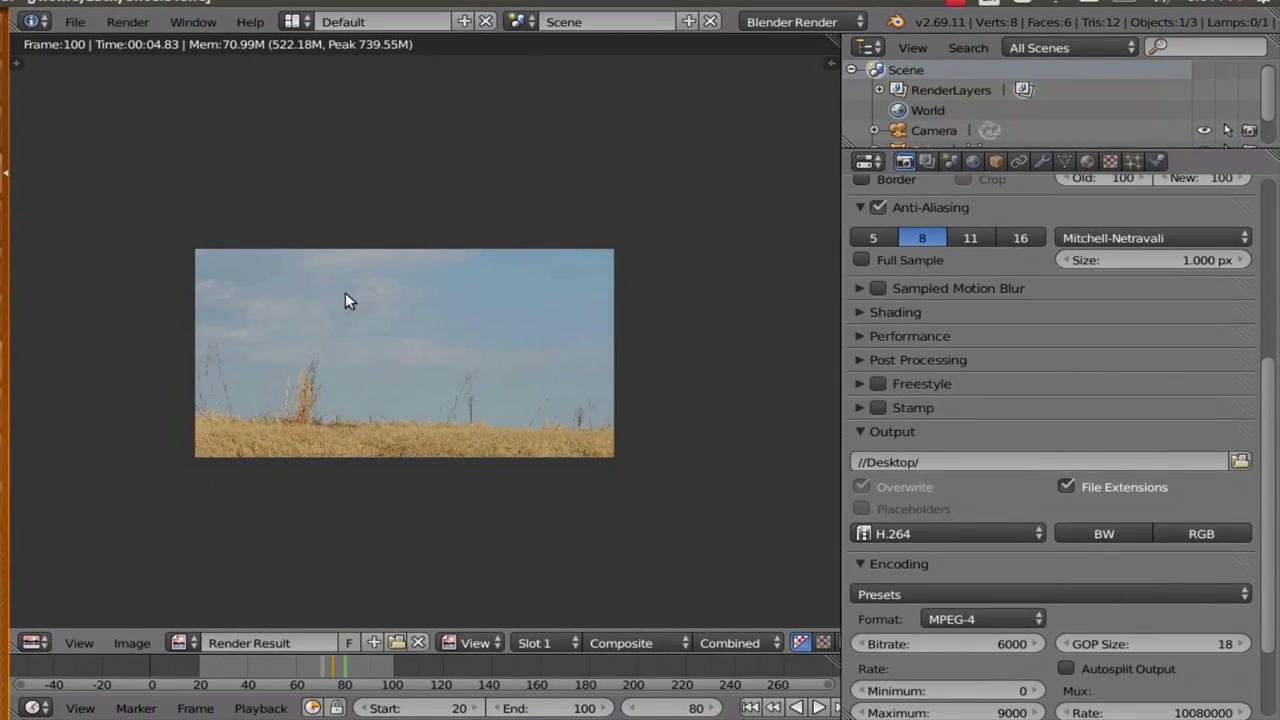
pyautogui.scroll(3, 394, 346)
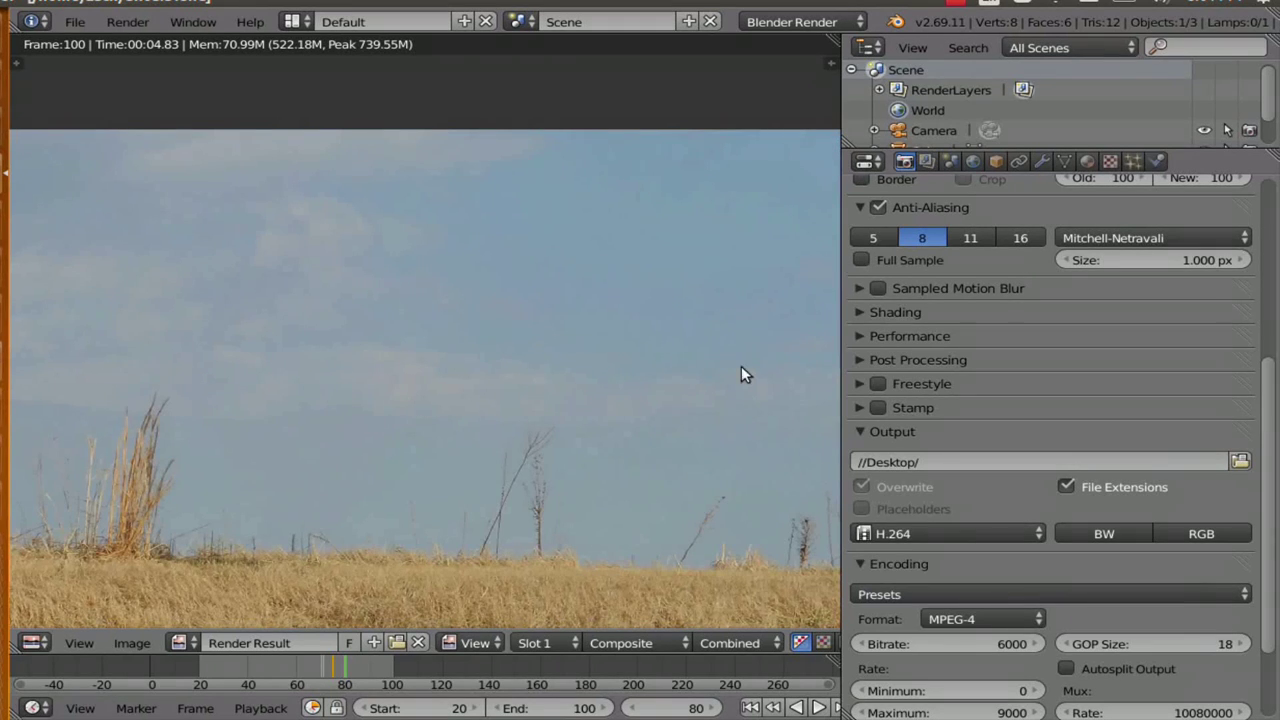
pyautogui.scroll(-5, 656, 234)
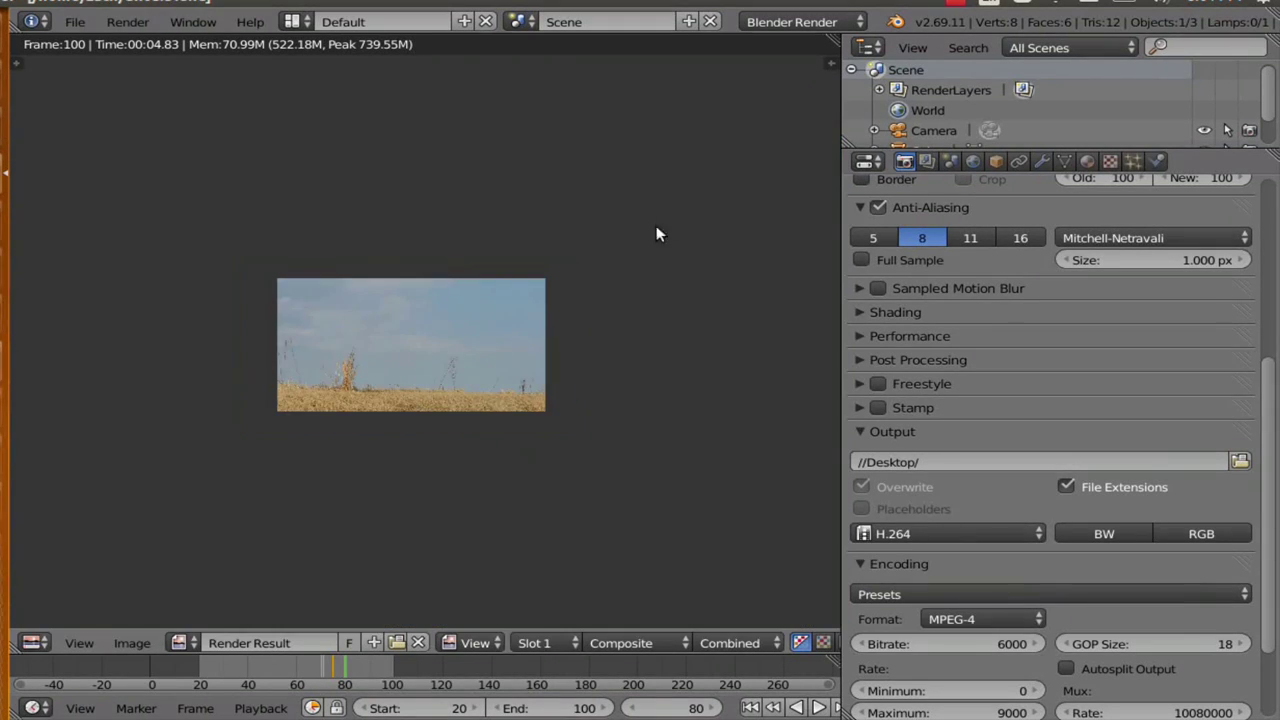
pyautogui.click(903, 17)
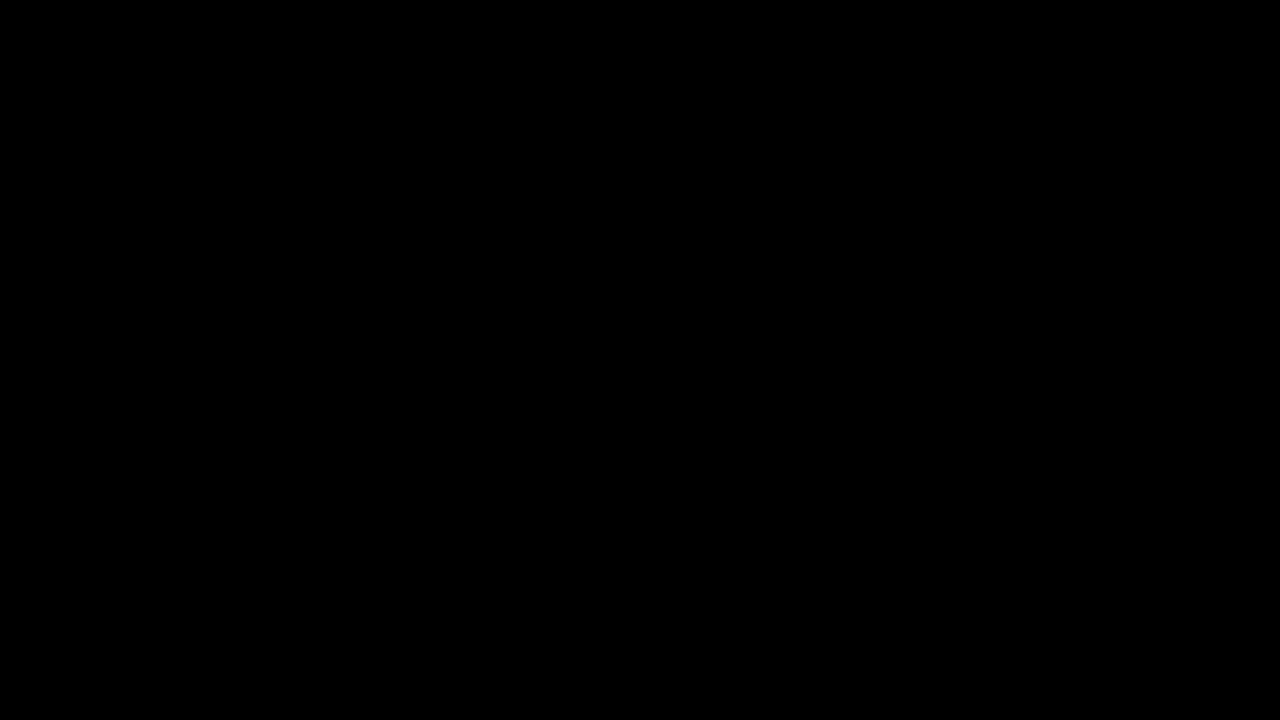